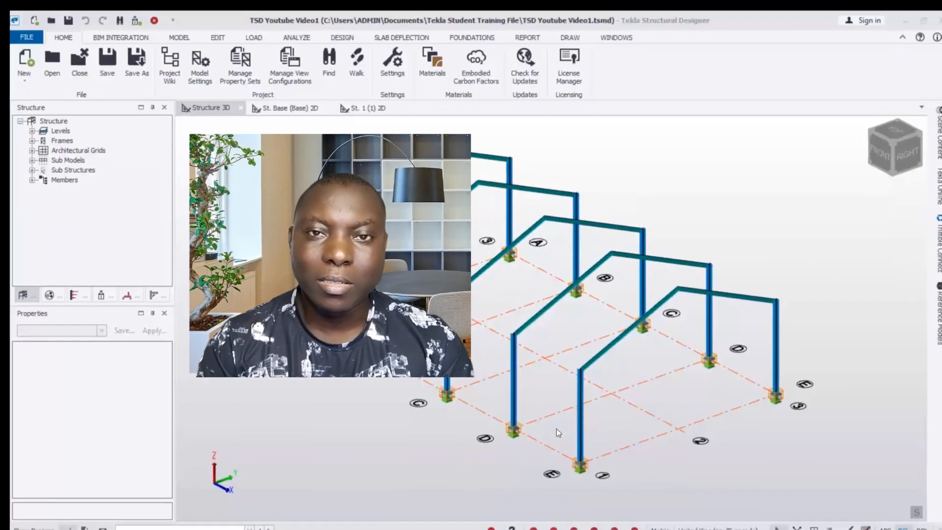
{"action": "mouse_move", "coordinate": [609, 259]}
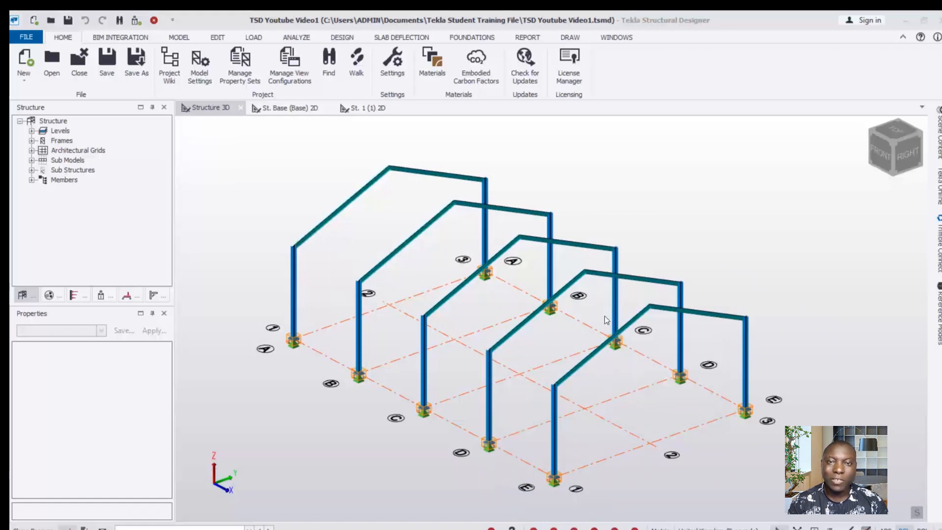
{"action": "scroll", "coordinate": [579, 275], "scroll_direction": "down", "scroll_amount": 2}
{"action": "scroll", "coordinate": [460, 270], "scroll_direction": "up", "scroll_amount": 1}
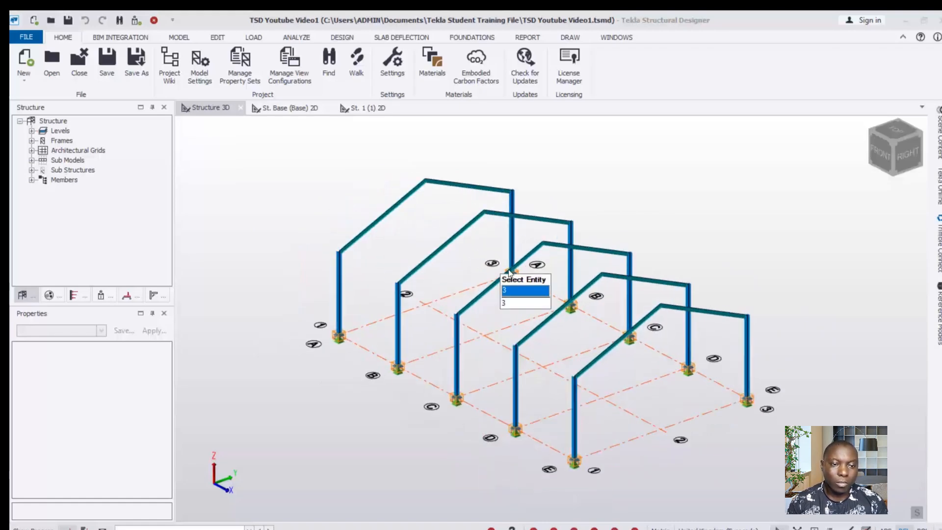
{"action": "scroll", "coordinate": [642, 345], "scroll_direction": "up", "scroll_amount": 2}
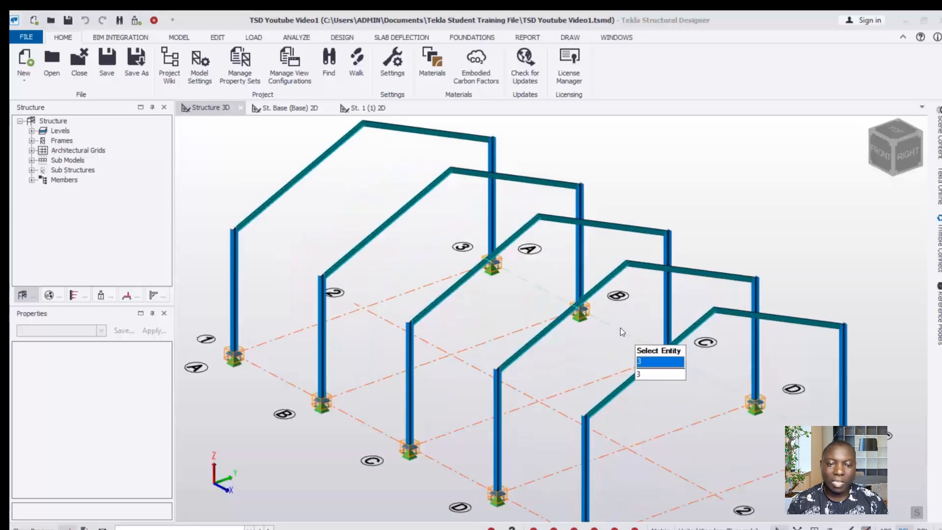
{"action": "scroll", "coordinate": [622, 331], "scroll_direction": "down", "scroll_amount": 2}
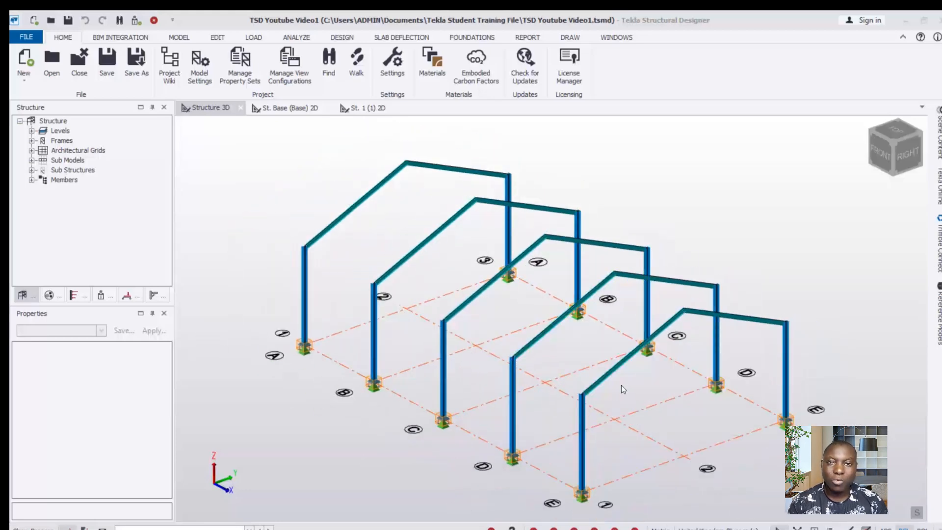
{"action": "scroll", "coordinate": [541, 373], "scroll_direction": "down", "scroll_amount": 1}
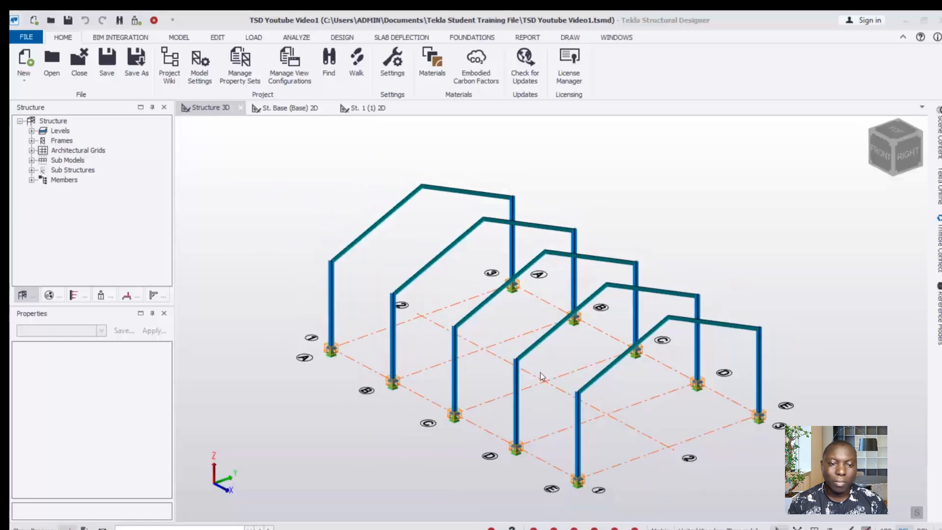
{"action": "scroll", "coordinate": [564, 361], "scroll_direction": "up", "scroll_amount": 1}
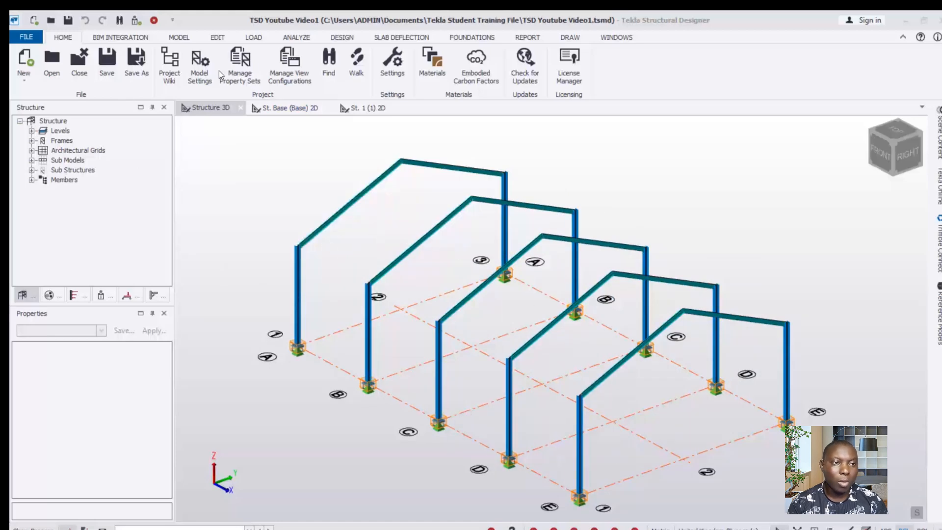
Step: Validate the model and expand the Validation results in the status tree
{"action": "left_click", "coordinate": [185, 38]}
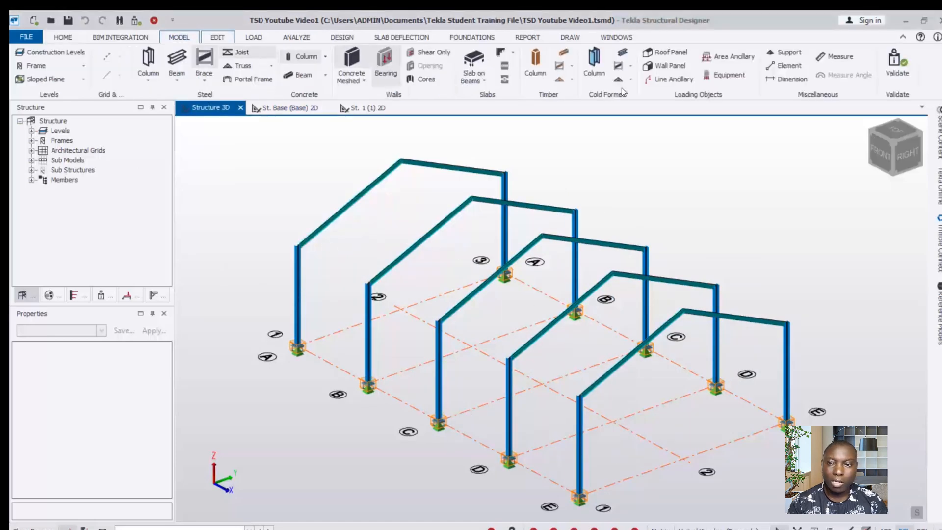
{"action": "left_click", "coordinate": [897, 71]}
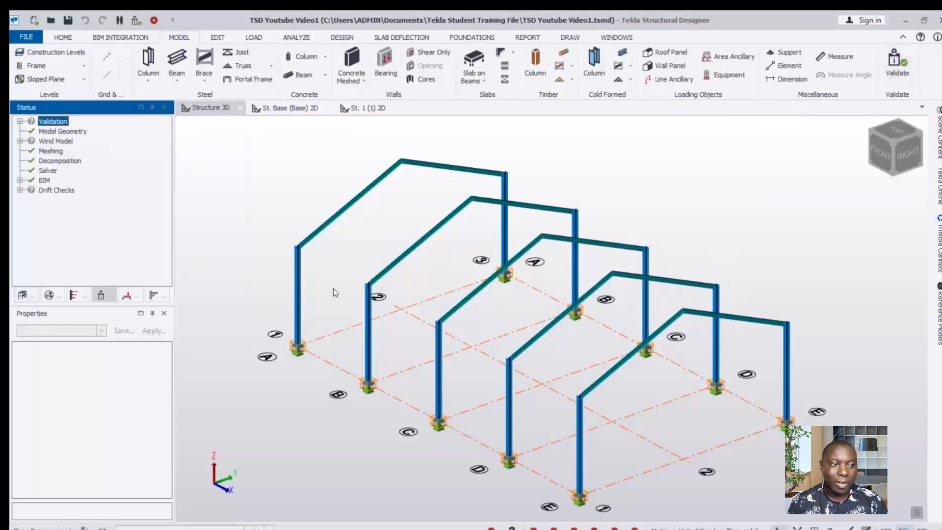
{"action": "left_click", "coordinate": [20, 122]}
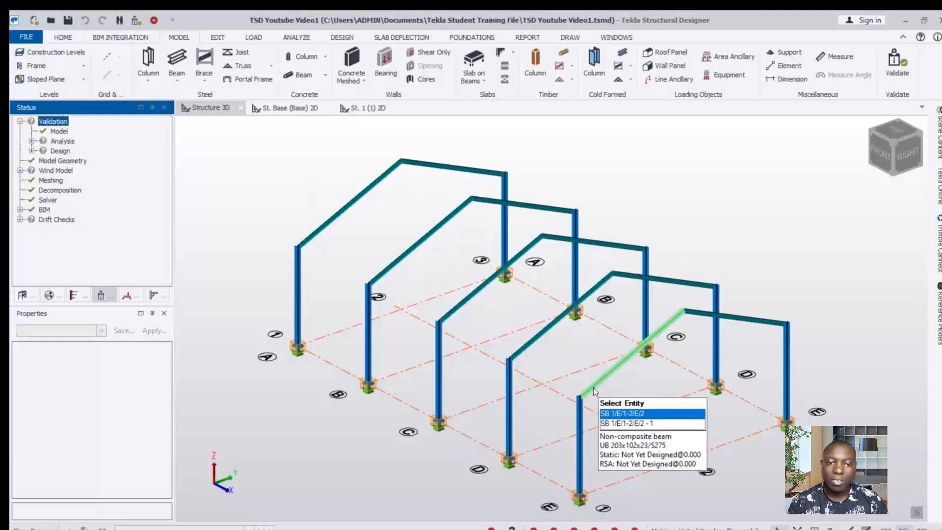
{"action": "scroll", "coordinate": [534, 364], "scroll_direction": "up", "scroll_amount": 1}
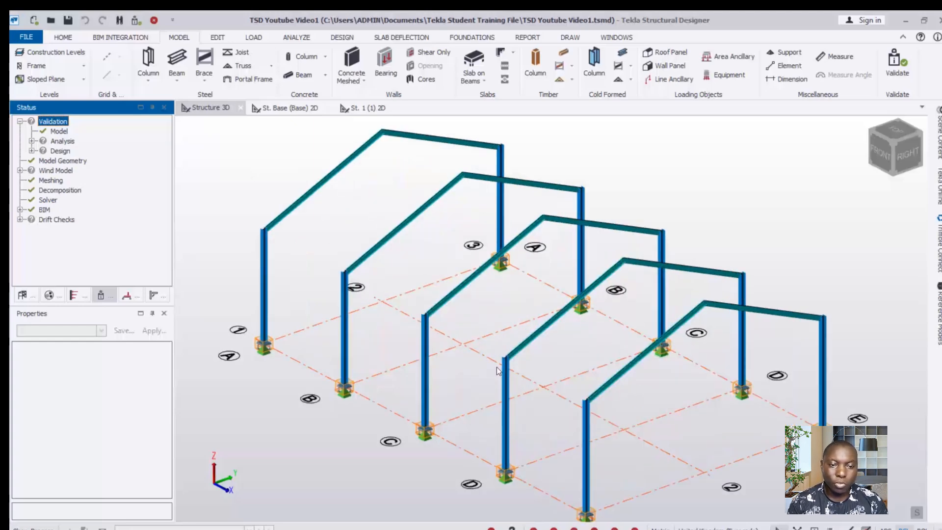
{"action": "scroll", "coordinate": [502, 395], "scroll_direction": "down", "scroll_amount": 2}
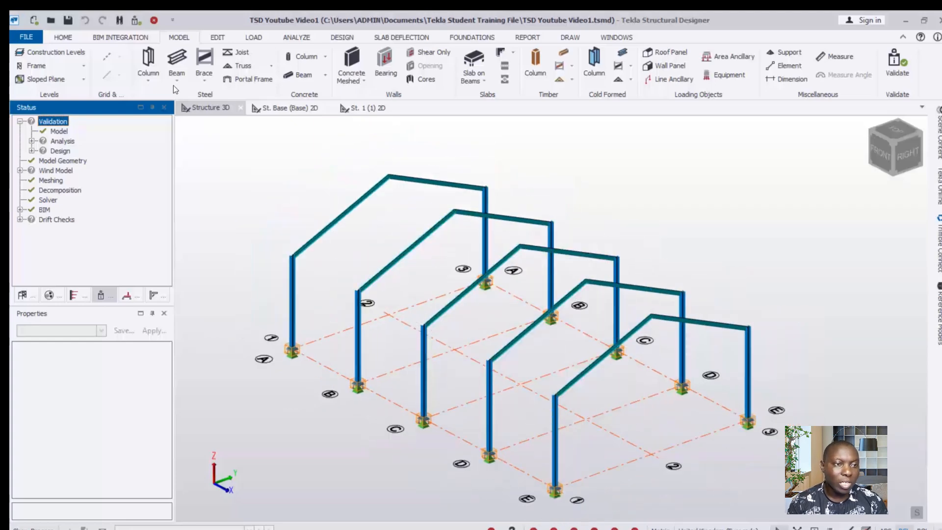
{"action": "left_click", "coordinate": [213, 38]}
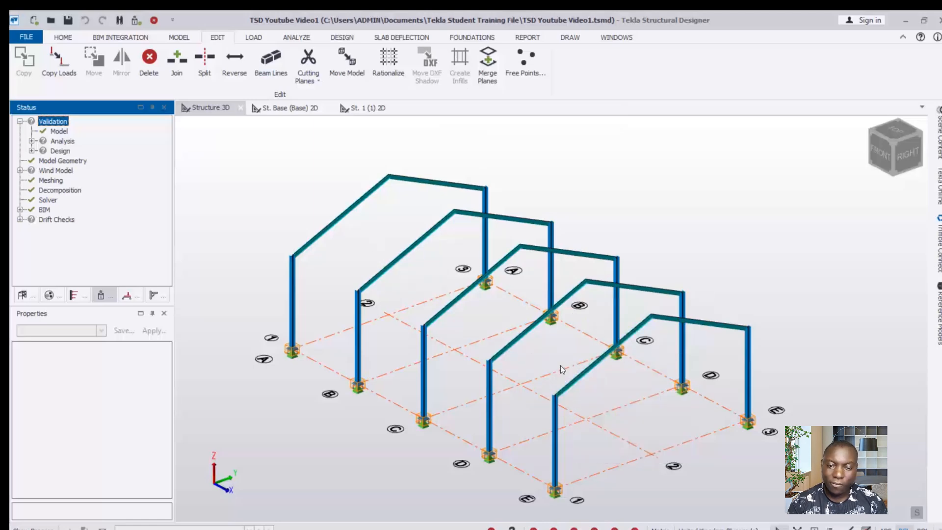
{"action": "scroll", "coordinate": [560, 366], "scroll_direction": "up", "scroll_amount": 3}
{"action": "scroll", "coordinate": [520, 353], "scroll_direction": "down", "scroll_amount": 2}
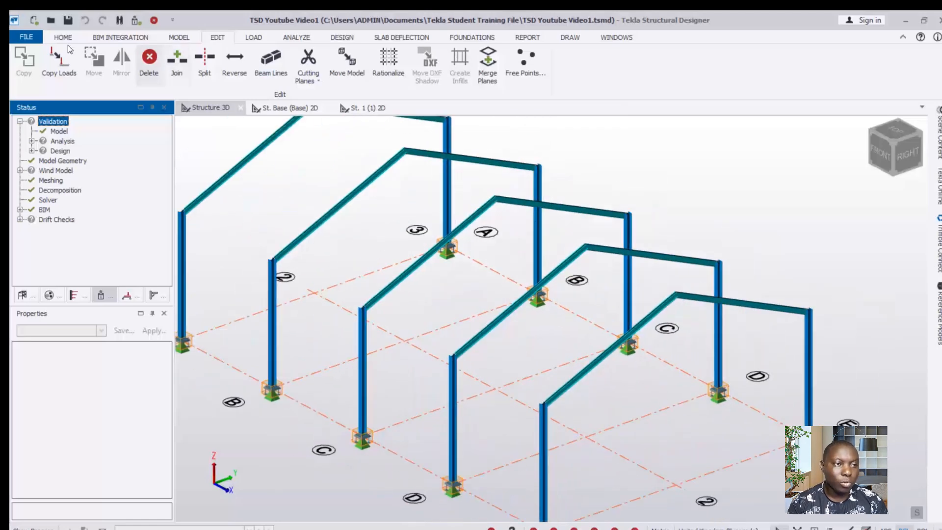
{"action": "left_click", "coordinate": [180, 37]}
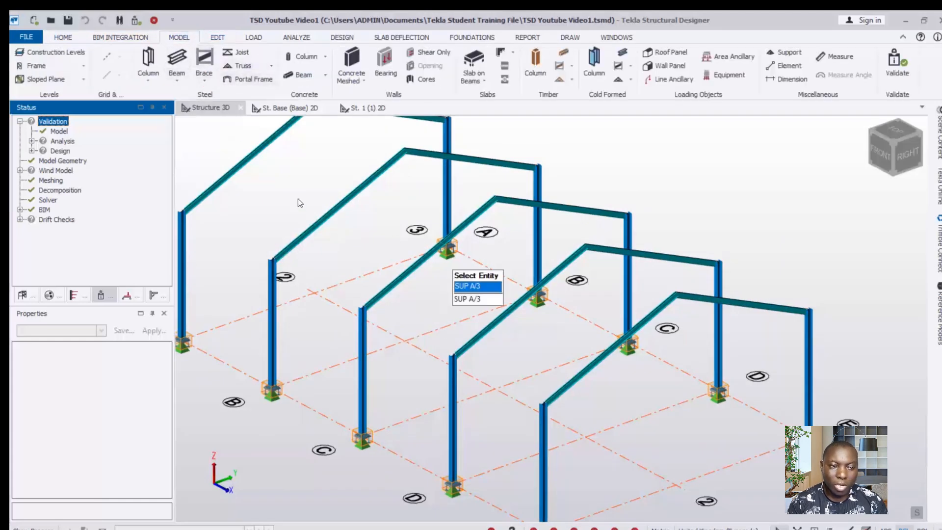
{"action": "scroll", "coordinate": [543, 378], "scroll_direction": "down", "scroll_amount": 2}
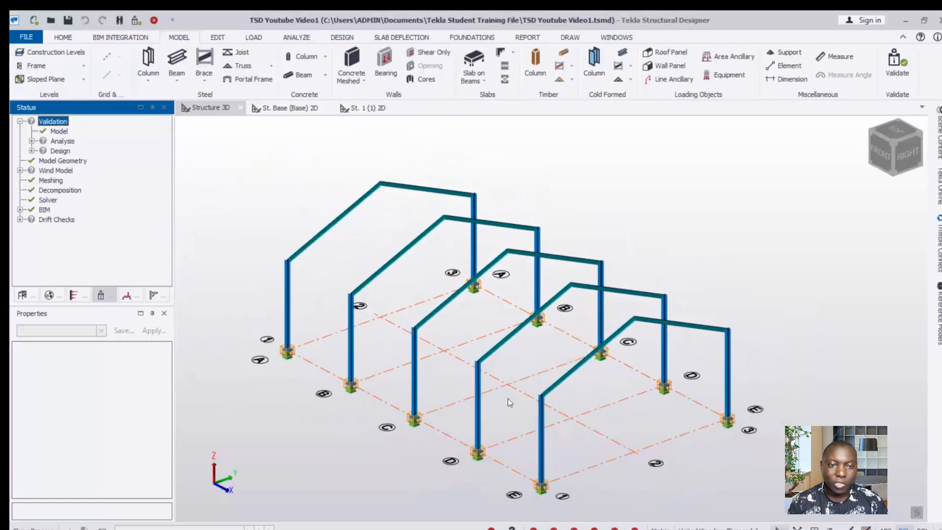
{"action": "left_click", "coordinate": [217, 37]}
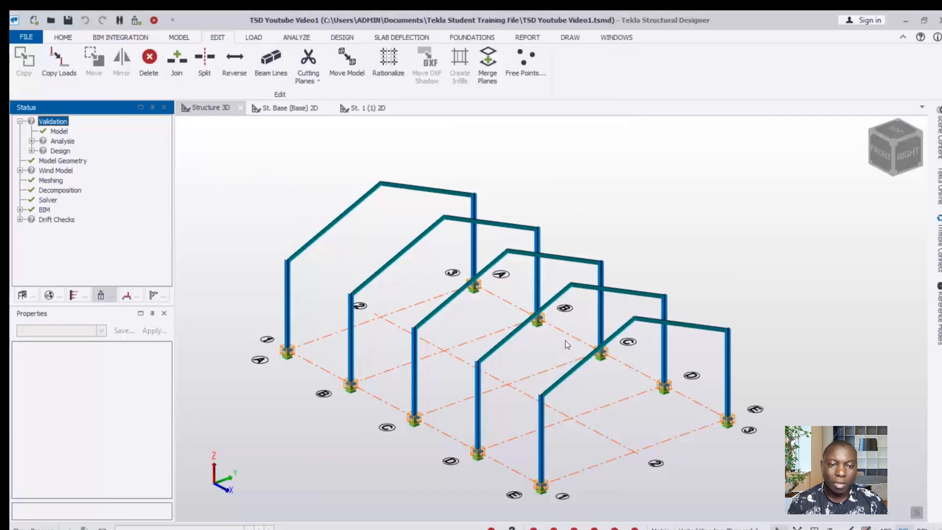
{"action": "scroll", "coordinate": [565, 343], "scroll_direction": "up", "scroll_amount": 1}
{"action": "scroll", "coordinate": [564, 381], "scroll_direction": "down", "scroll_amount": 1}
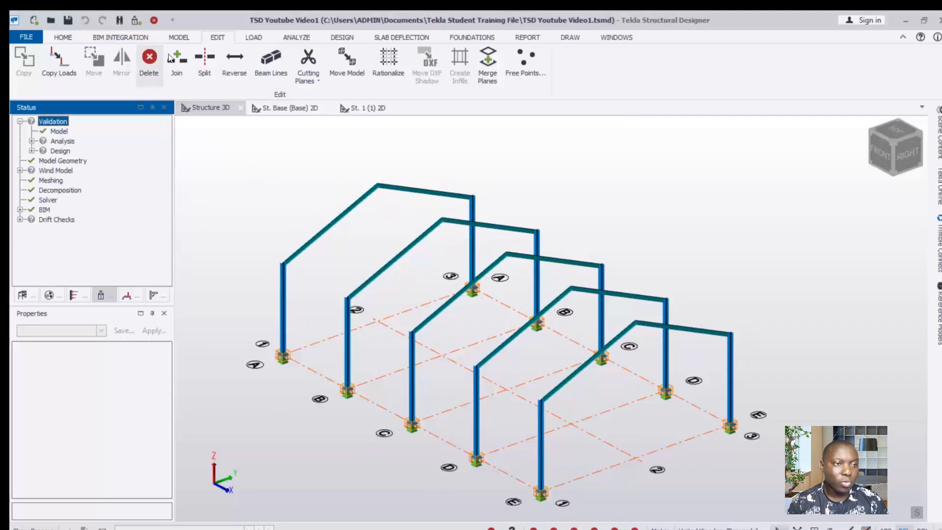
Step: Create a rolled non-composite steel beam along the ridge from the apex of frame E to the apex of frame A
{"action": "left_click", "coordinate": [178, 39]}
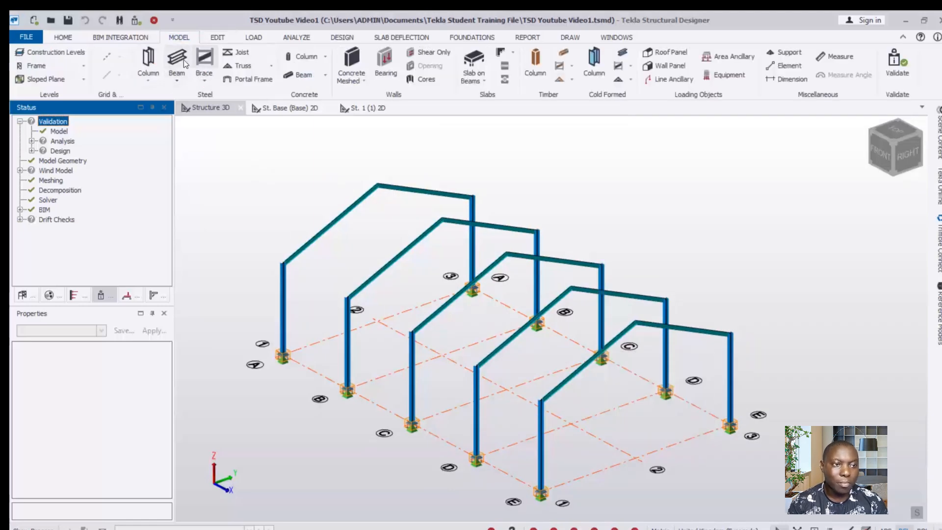
{"action": "left_click", "coordinate": [183, 58]}
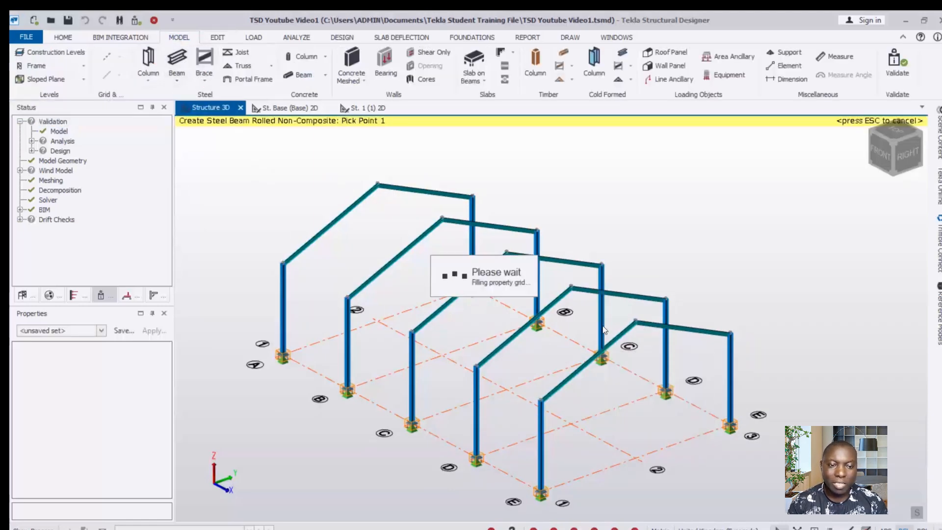
{"action": "left_click", "coordinate": [643, 324]}
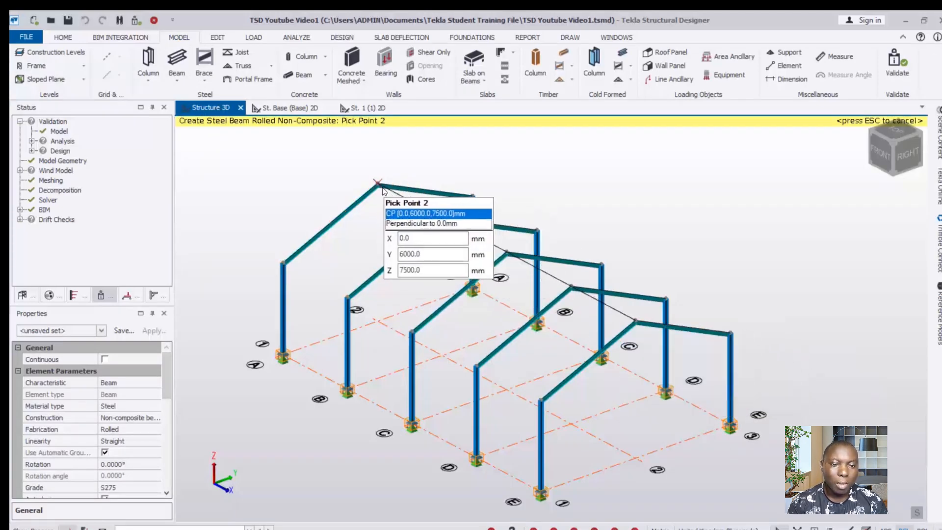
{"action": "left_click", "coordinate": [399, 214]}
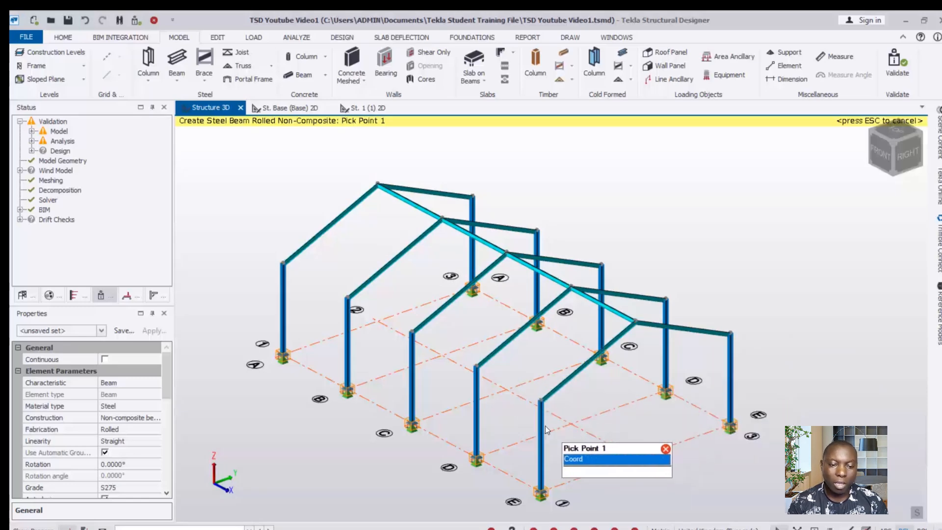
Step: Add steel beams along grid line 1 from frame E to frame A, one at eaves level and one at the column bases
{"action": "left_click", "coordinate": [543, 396]}
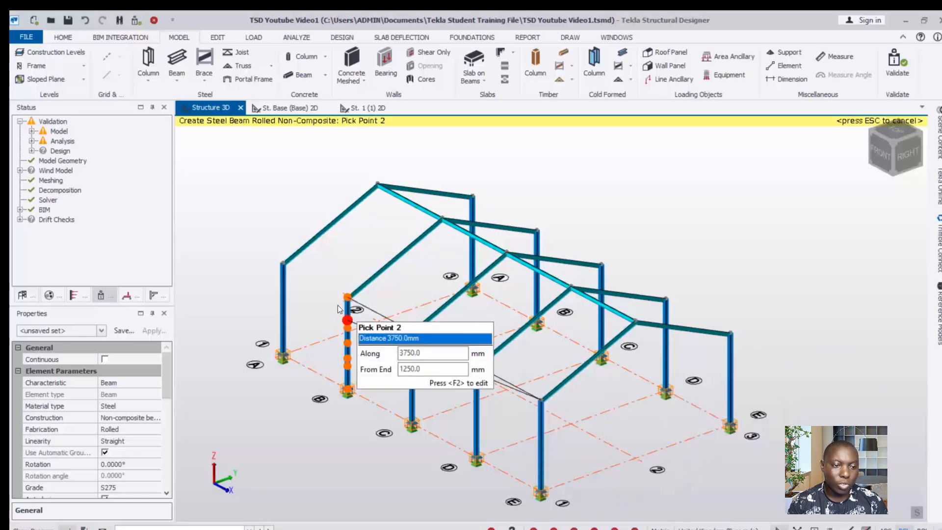
{"action": "left_click", "coordinate": [287, 268]}
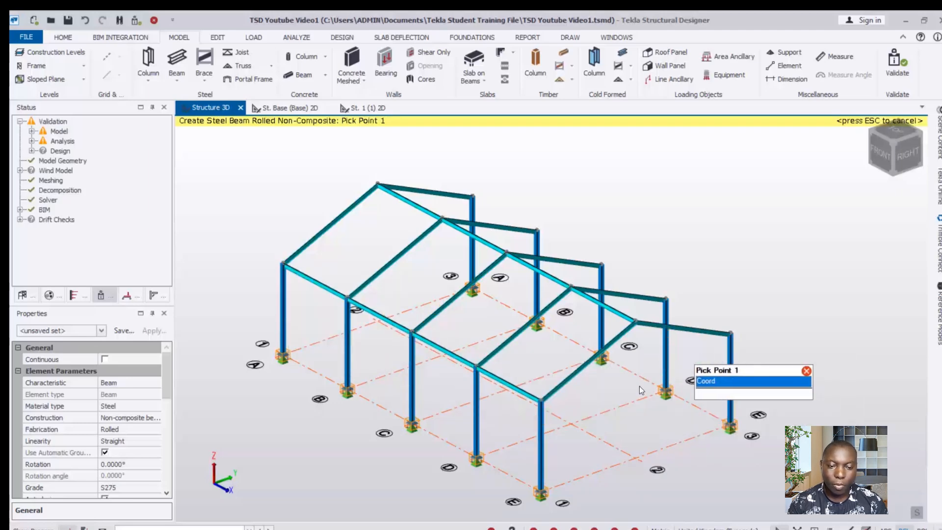
{"action": "left_click", "coordinate": [542, 492]}
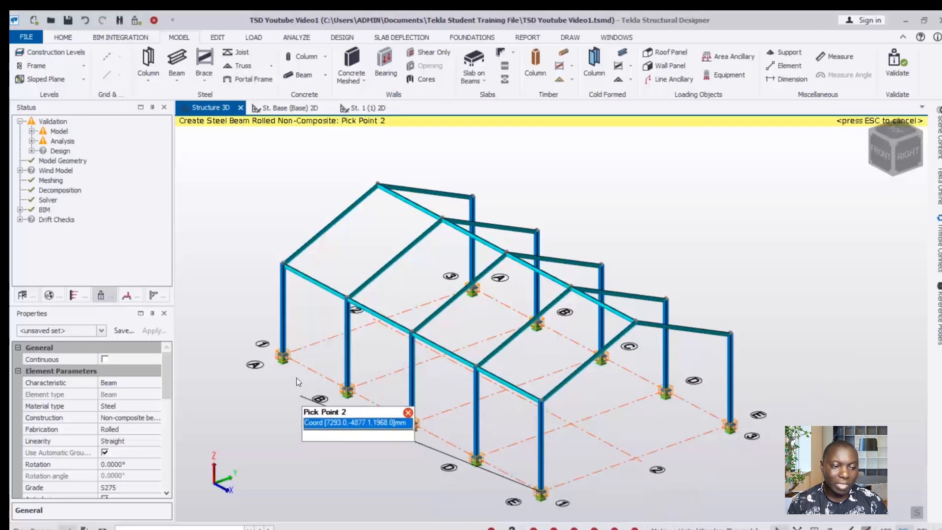
{"action": "left_click", "coordinate": [287, 354]}
{"action": "scroll", "coordinate": [643, 425], "scroll_direction": "down", "scroll_amount": 3}
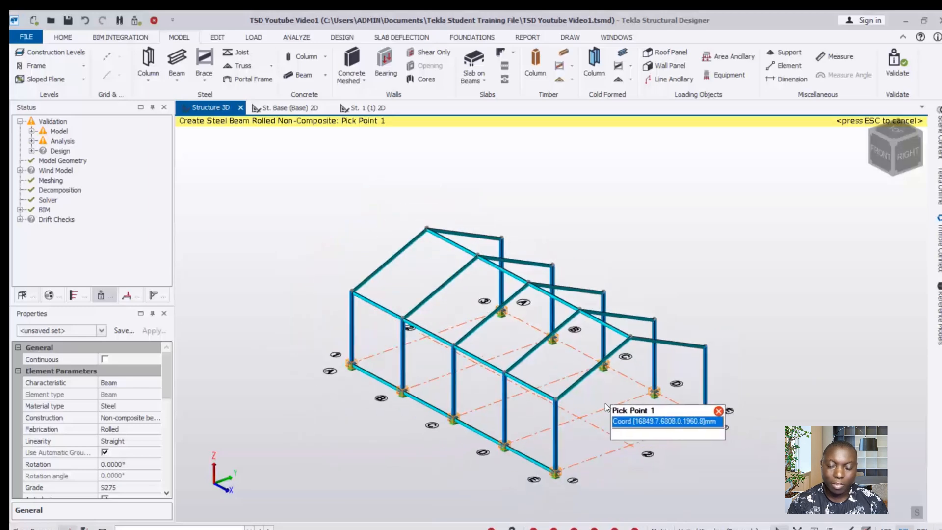
Step: Add steel beams along grid line 3 at eaves level and at the column bases, spanning frames E to A, and end the beam command
{"action": "middle_click_drag", "start_coordinate": [604, 430], "coordinate": [544, 421], "text": "shift"}
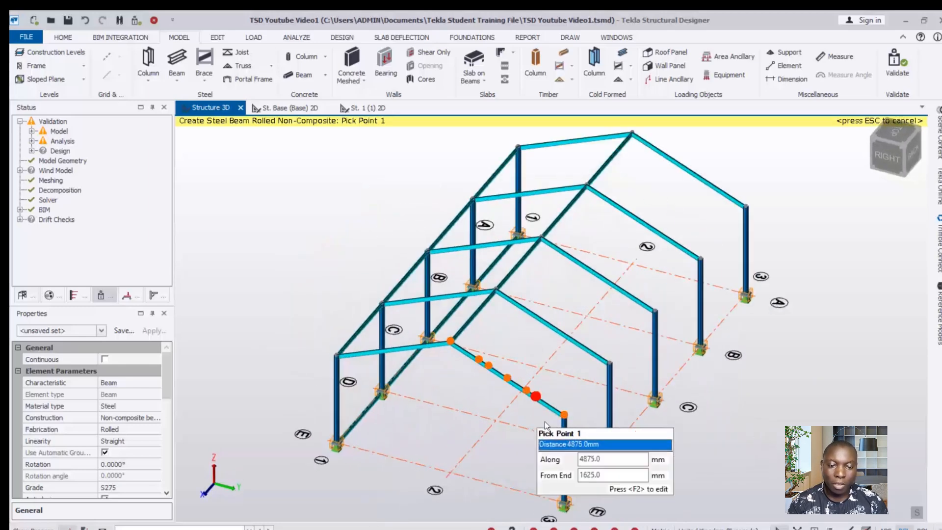
{"action": "left_click", "coordinate": [558, 419]}
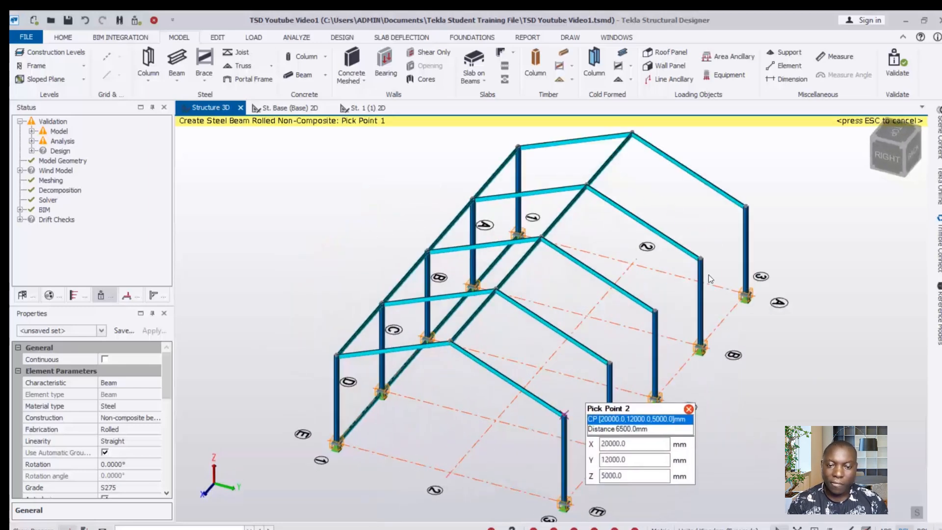
{"action": "left_click", "coordinate": [749, 216]}
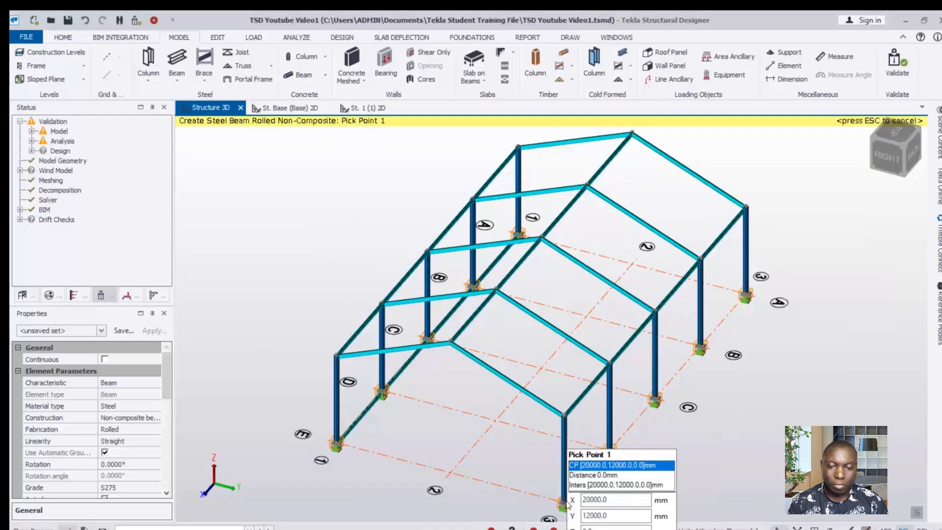
{"action": "left_click", "coordinate": [706, 346]}
{"action": "key", "text": "Escape"}
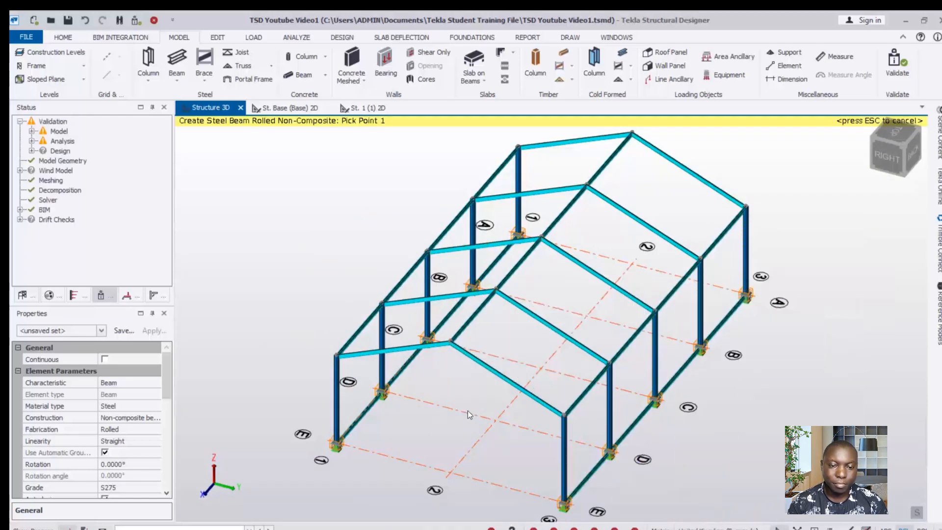
{"action": "scroll", "coordinate": [447, 372], "scroll_direction": "down", "scroll_amount": 2}
{"action": "middle_click_drag", "start_coordinate": [448, 373], "coordinate": [493, 339]}
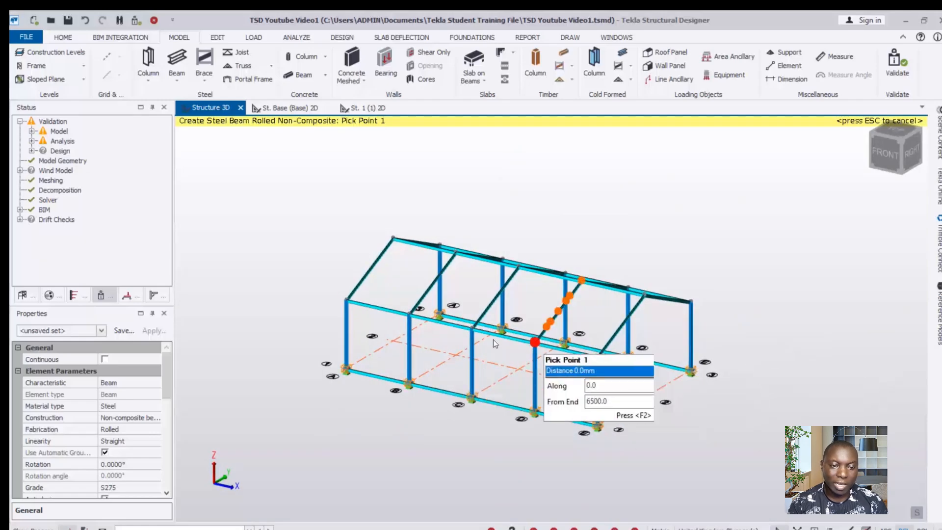
{"action": "scroll", "coordinate": [529, 307], "scroll_direction": "up", "scroll_amount": 3}
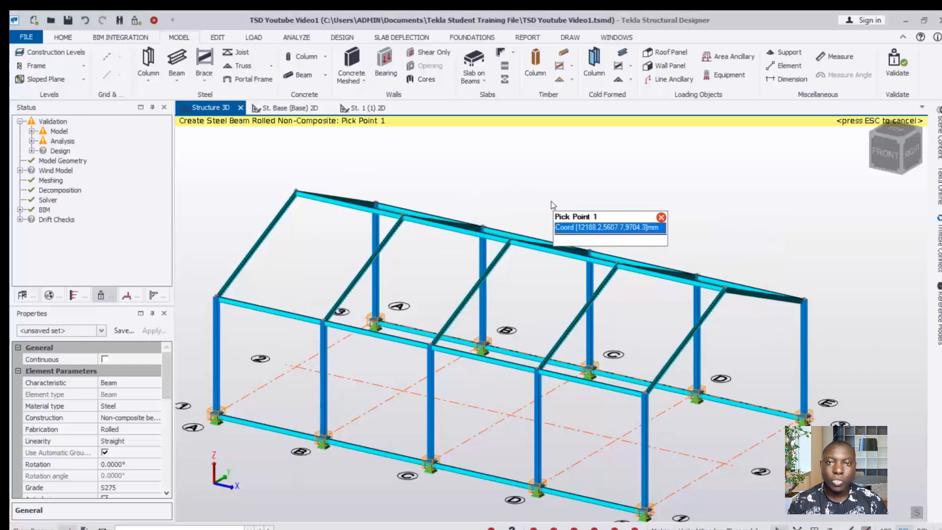
{"action": "key", "text": "Escape"}
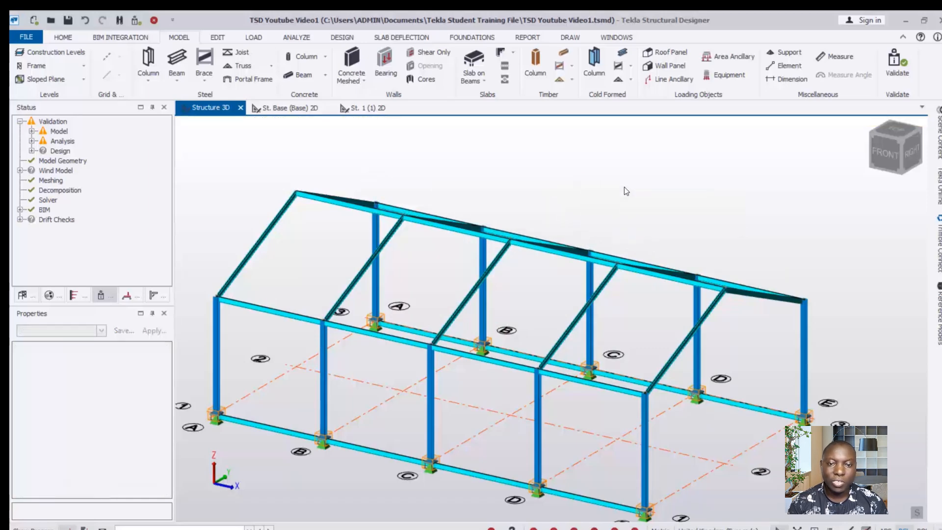
{"action": "middle_click_drag", "start_coordinate": [628, 222], "coordinate": [605, 387]}
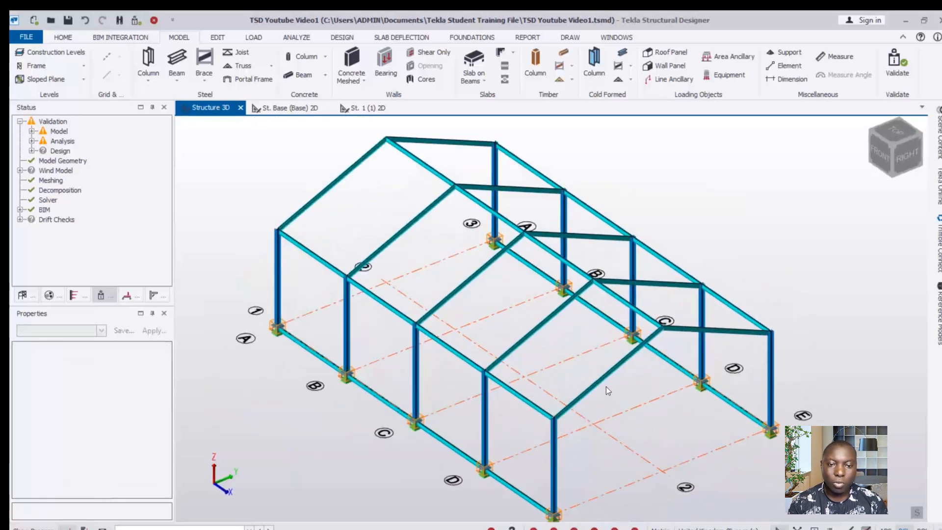
{"action": "scroll", "coordinate": [601, 287], "scroll_direction": "down", "scroll_amount": 1}
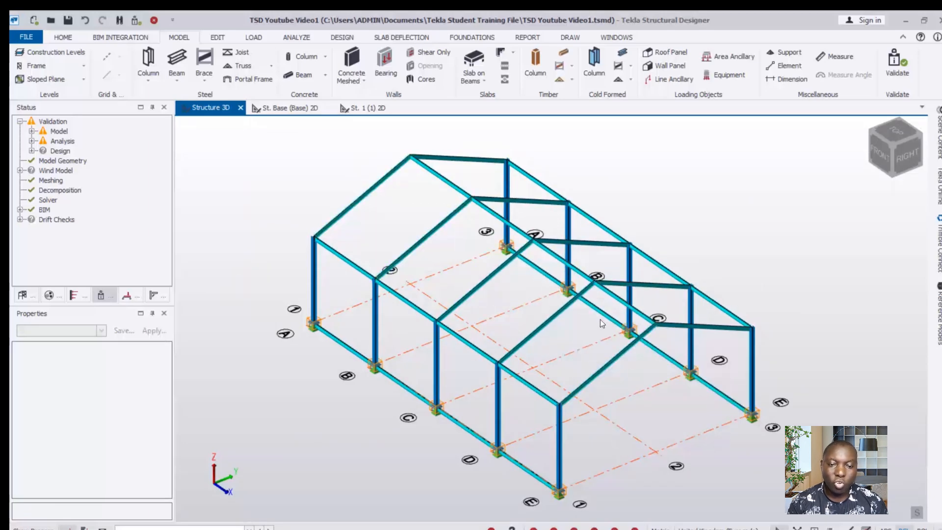
{"action": "scroll", "coordinate": [568, 412], "scroll_direction": "up", "scroll_amount": 4}
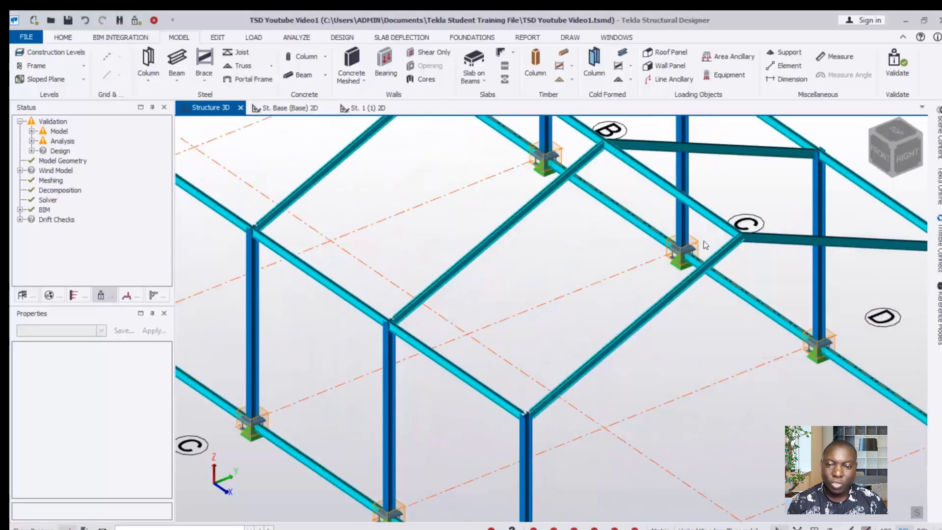
{"action": "scroll", "coordinate": [524, 318], "scroll_direction": "down", "scroll_amount": 6}
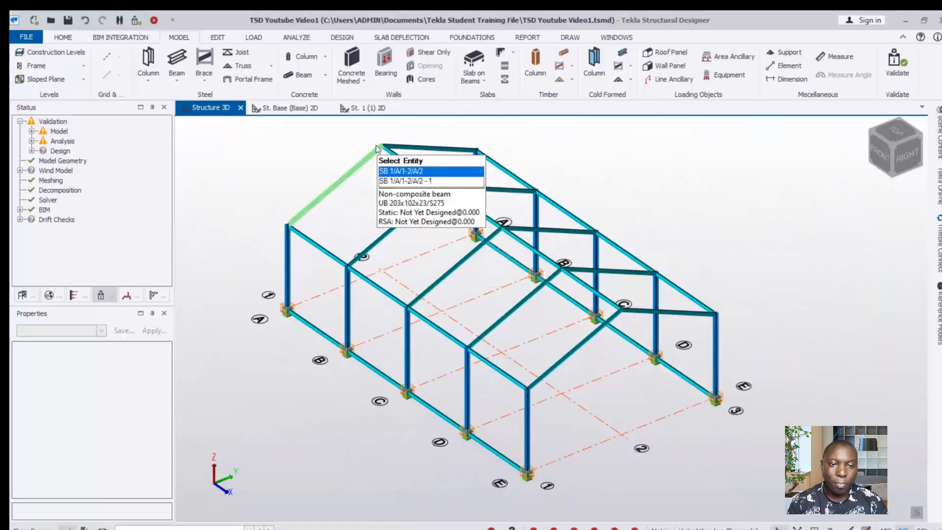
{"action": "mouse_move", "coordinate": [607, 294]}
{"action": "scroll", "coordinate": [607, 335], "scroll_direction": "up", "scroll_amount": 2}
{"action": "scroll", "coordinate": [543, 398], "scroll_direction": "down", "scroll_amount": 5}
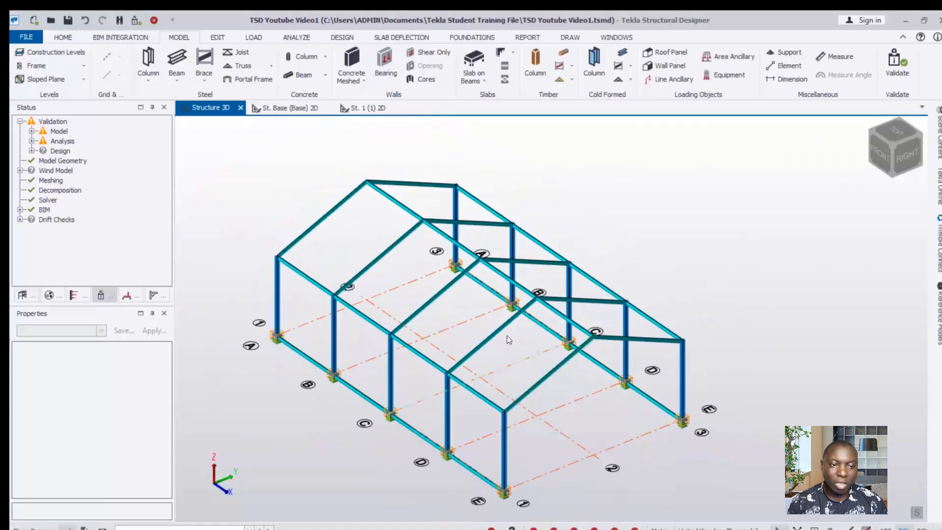
{"action": "middle_click_drag", "start_coordinate": [507, 335], "coordinate": [440, 303]}
{"action": "mouse_move", "coordinate": [428, 294]}
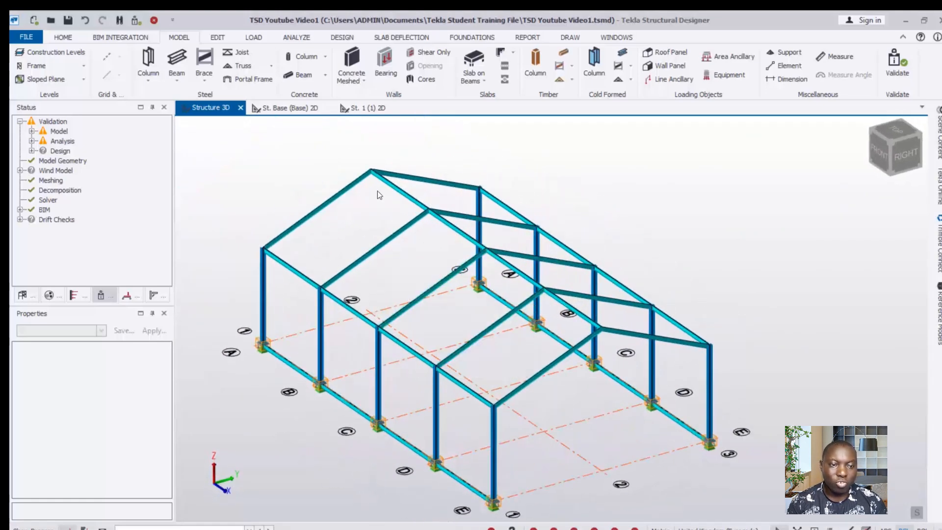
Step: Create a sloped plane through the ridge apexes of frames A and E and the grid line 1 eaves point of frame E
{"action": "scroll", "coordinate": [576, 346], "scroll_direction": "up", "scroll_amount": 1}
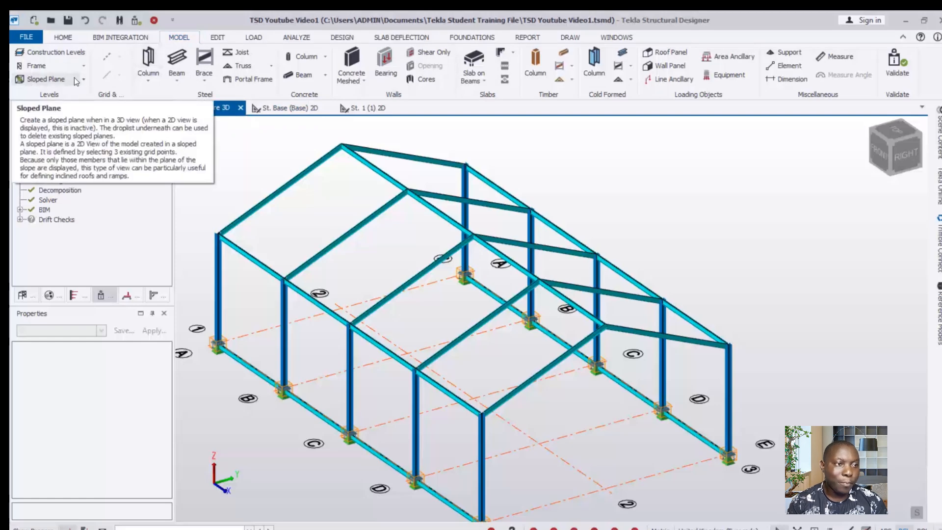
{"action": "left_click", "coordinate": [47, 79]}
{"action": "scroll", "coordinate": [515, 343], "scroll_direction": "down", "scroll_amount": 1}
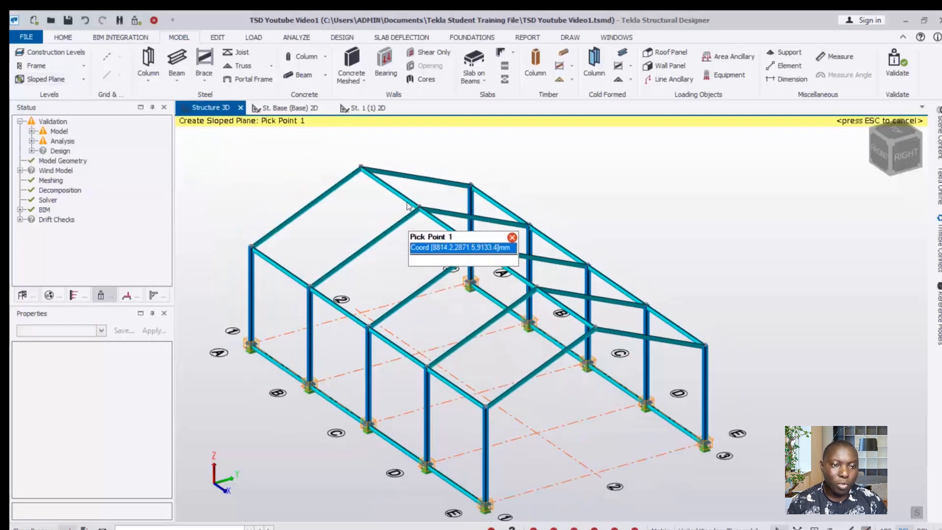
{"action": "left_click", "coordinate": [359, 169]}
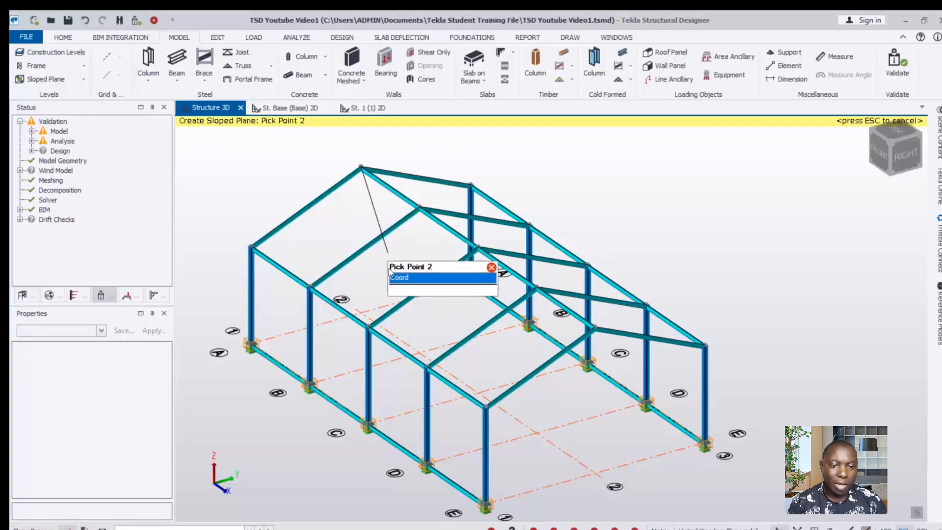
{"action": "left_click", "coordinate": [603, 324]}
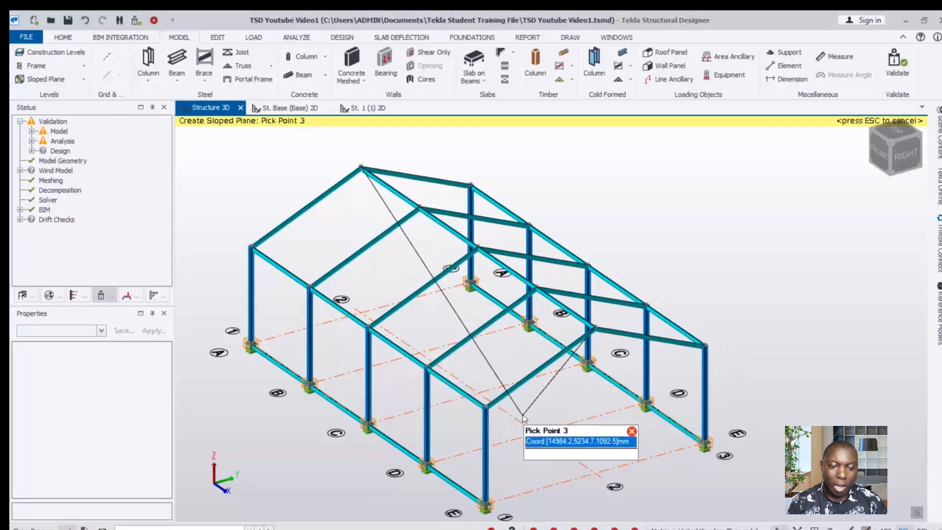
{"action": "left_click", "coordinate": [485, 405]}
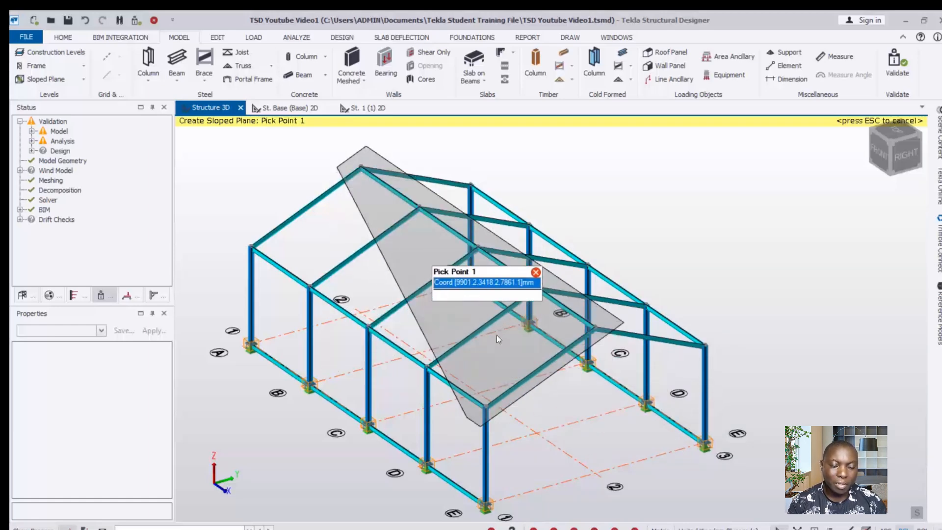
Step: Create a second sloped plane through the apexes of frames A and E and frame E's grid line 3 eaves point, and end the command
{"action": "scroll", "coordinate": [471, 415], "scroll_direction": "up", "scroll_amount": 2}
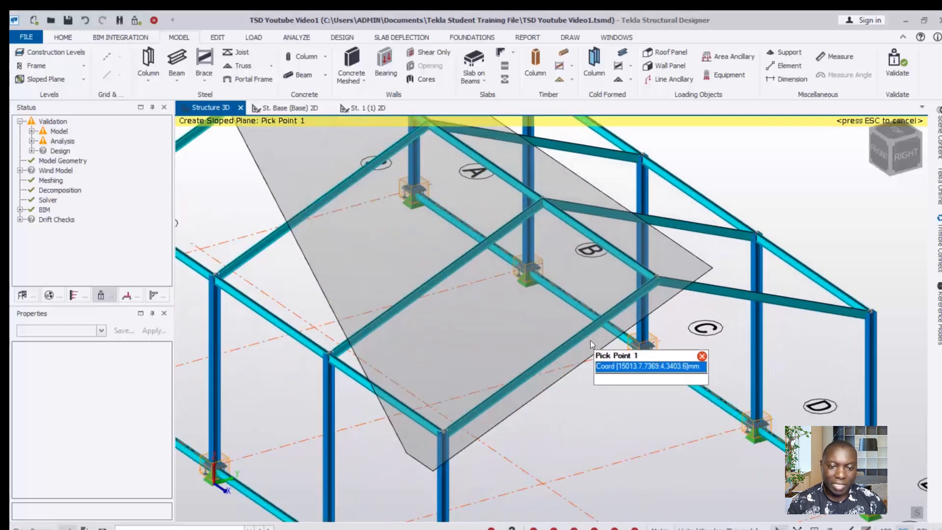
{"action": "scroll", "coordinate": [557, 348], "scroll_direction": "down", "scroll_amount": 2}
{"action": "scroll", "coordinate": [428, 326], "scroll_direction": "down", "scroll_amount": 3}
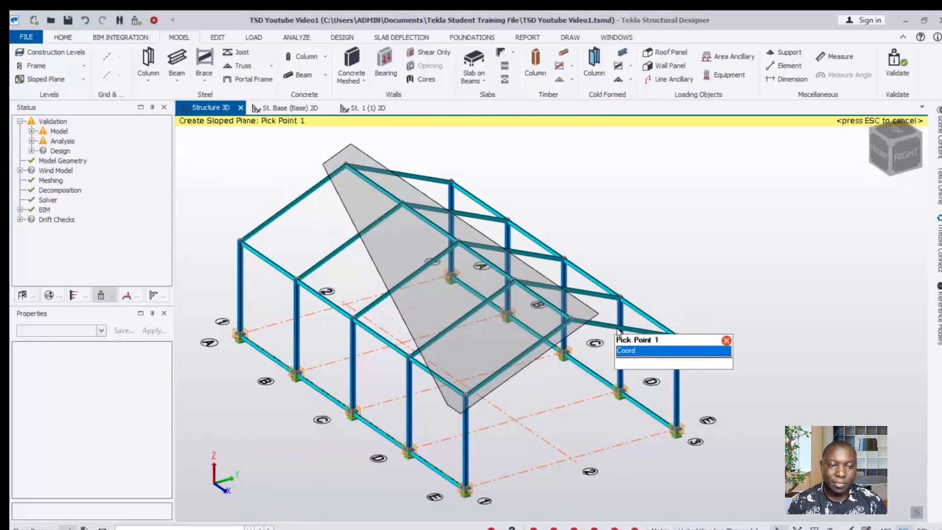
{"action": "left_click", "coordinate": [345, 164]}
{"action": "left_click", "coordinate": [576, 316]}
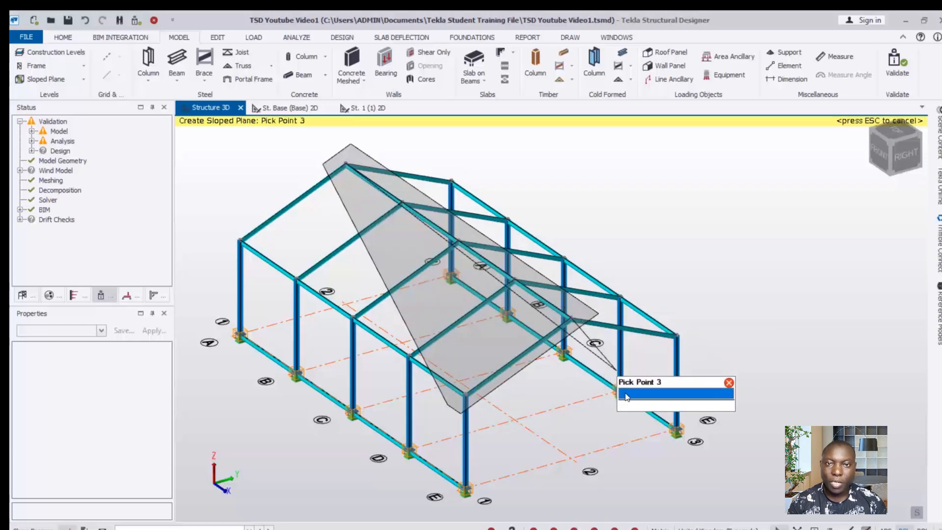
{"action": "left_click", "coordinate": [687, 337]}
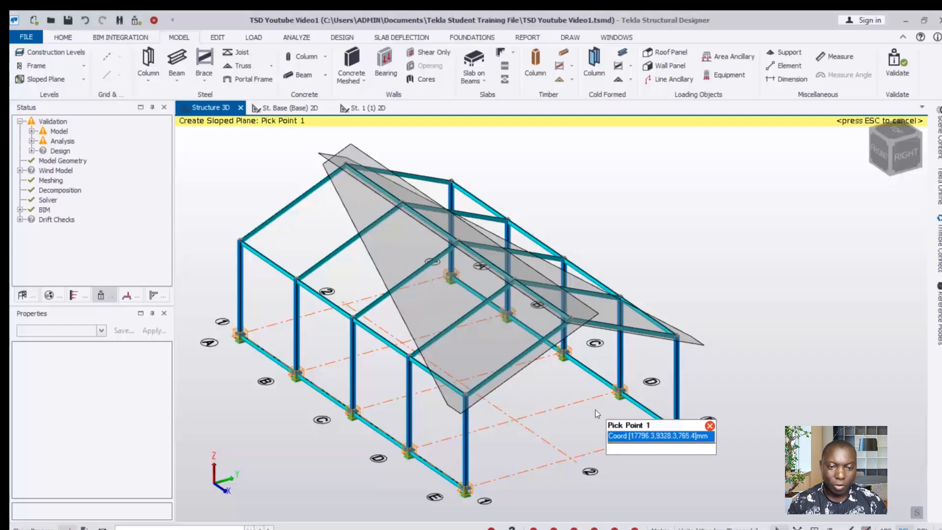
{"action": "scroll", "coordinate": [568, 379], "scroll_direction": "up", "scroll_amount": 1}
{"action": "scroll", "coordinate": [603, 385], "scroll_direction": "down", "scroll_amount": 1}
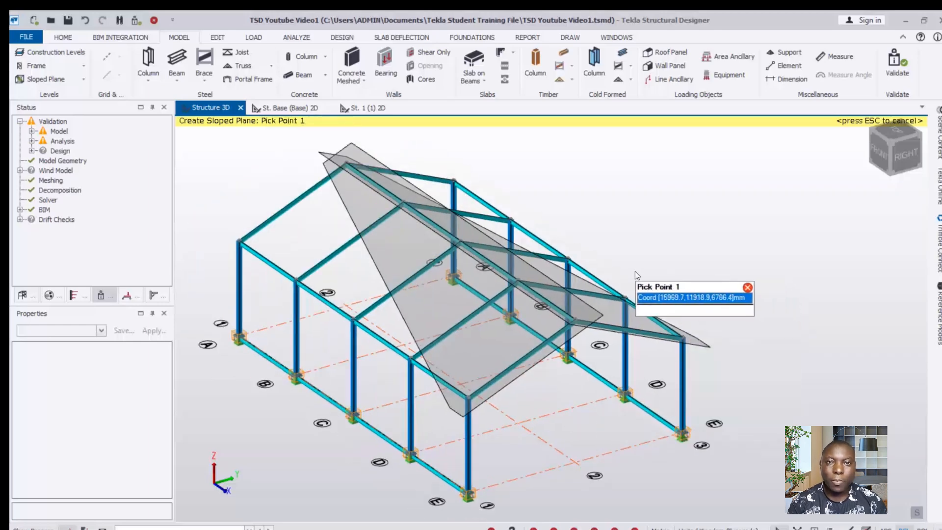
{"action": "key", "text": "Escape"}
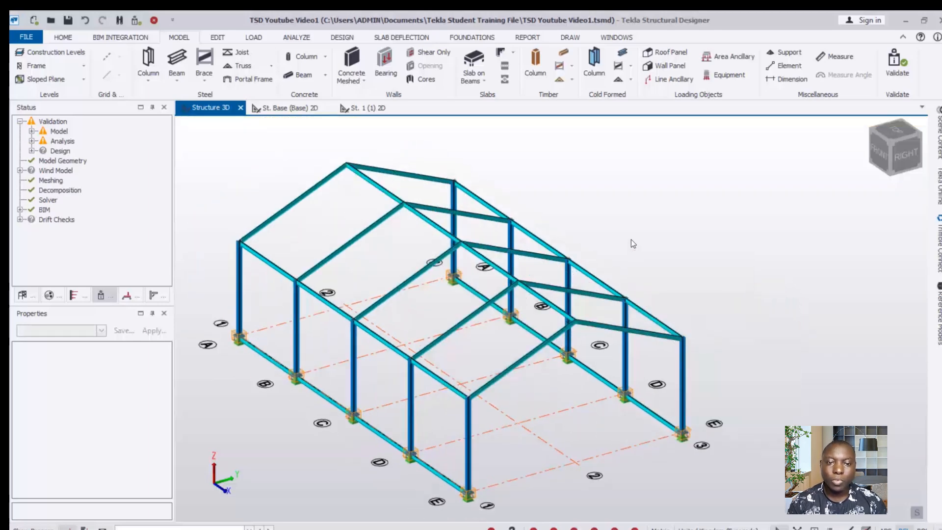
Step: Expand the slopes in the structure tree and open the 2D view of slope IP 1
{"action": "scroll", "coordinate": [619, 314], "scroll_direction": "down", "scroll_amount": 2}
{"action": "scroll", "coordinate": [534, 331], "scroll_direction": "up", "scroll_amount": 3}
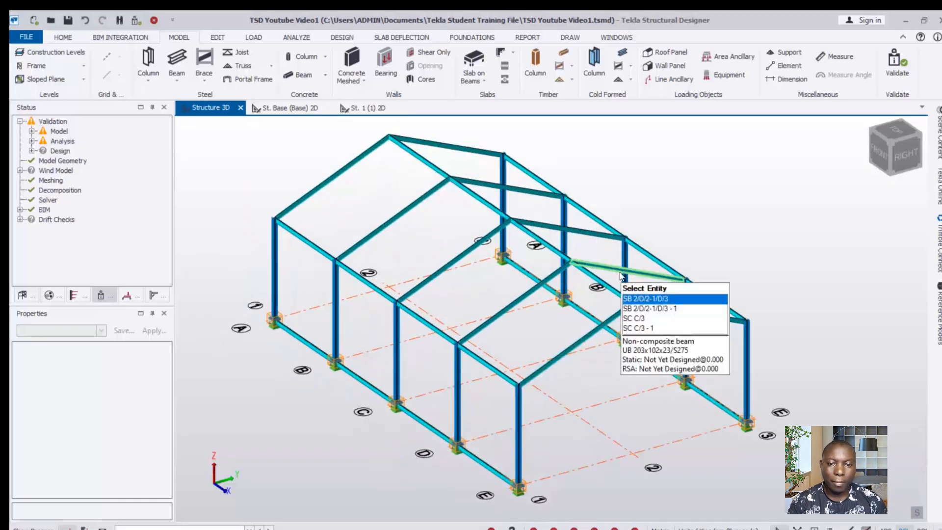
{"action": "mouse_move", "coordinate": [543, 369]}
{"action": "scroll", "coordinate": [505, 333], "scroll_direction": "down", "scroll_amount": 2}
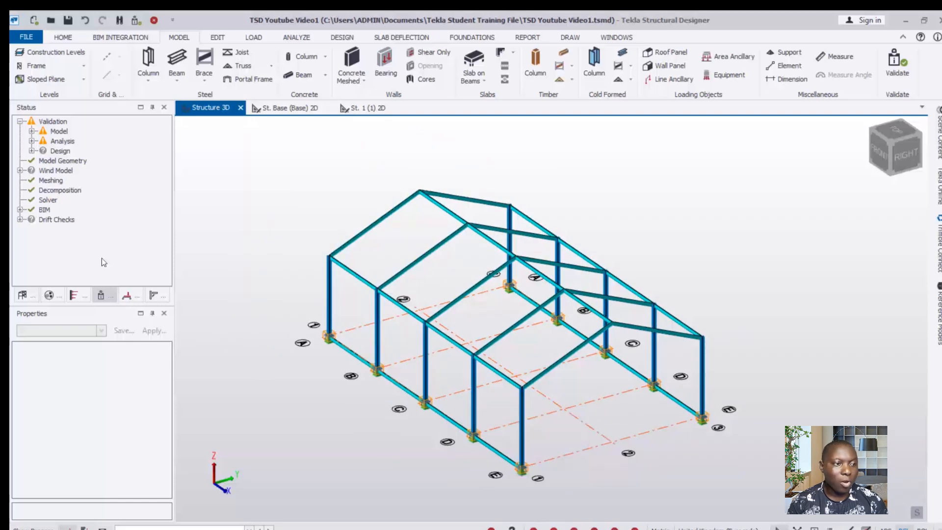
{"action": "left_click", "coordinate": [29, 296]}
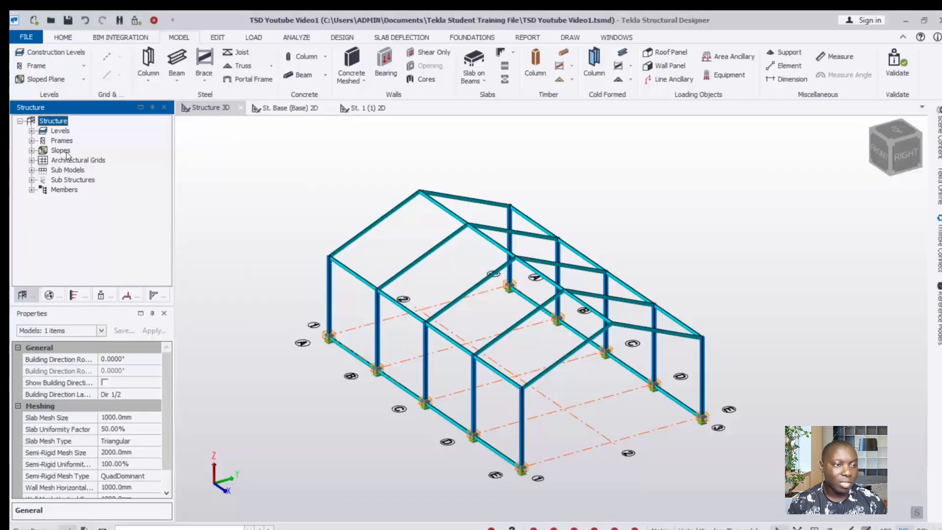
{"action": "left_click", "coordinate": [32, 150]}
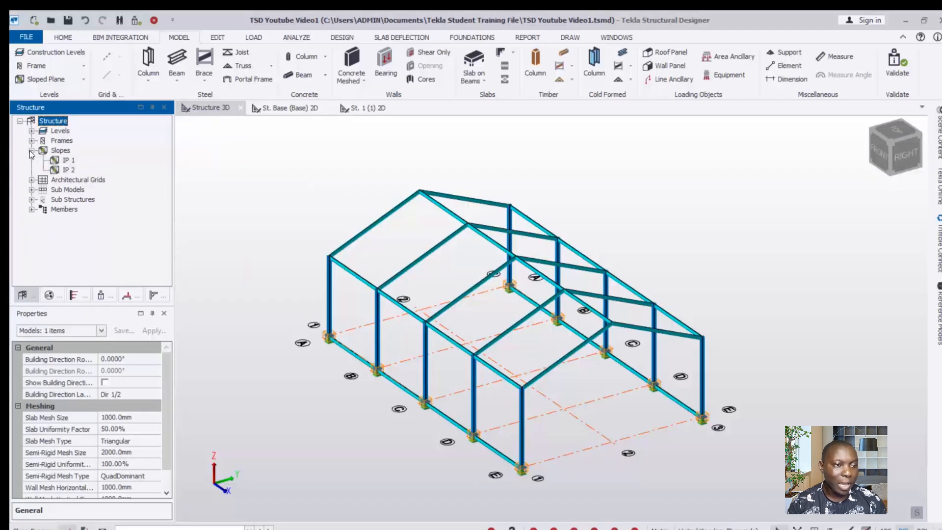
{"action": "left_click", "coordinate": [67, 160]}
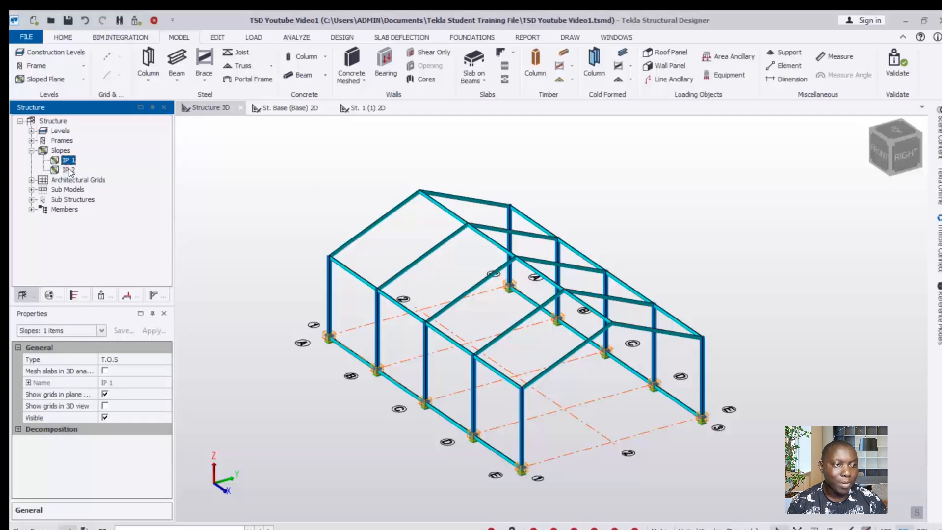
{"action": "left_click", "coordinate": [69, 170]}
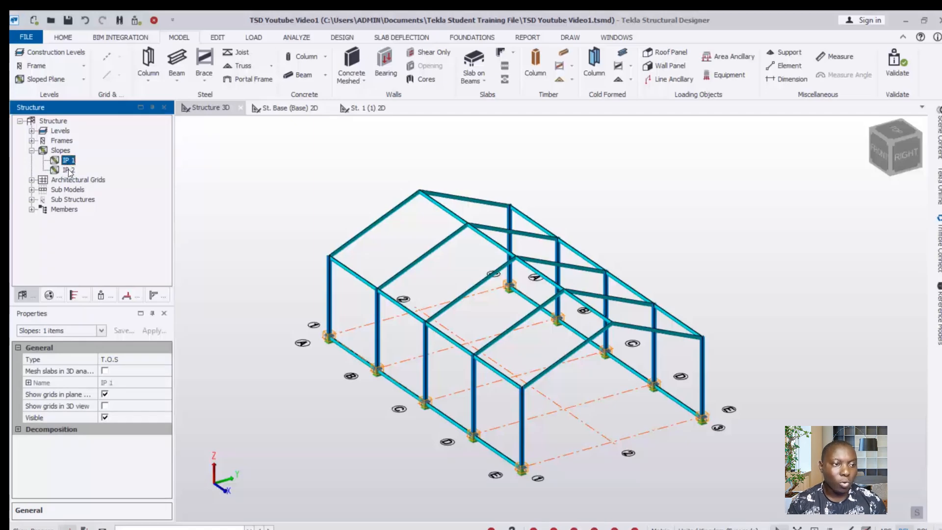
{"action": "double_click", "coordinate": [69, 161]}
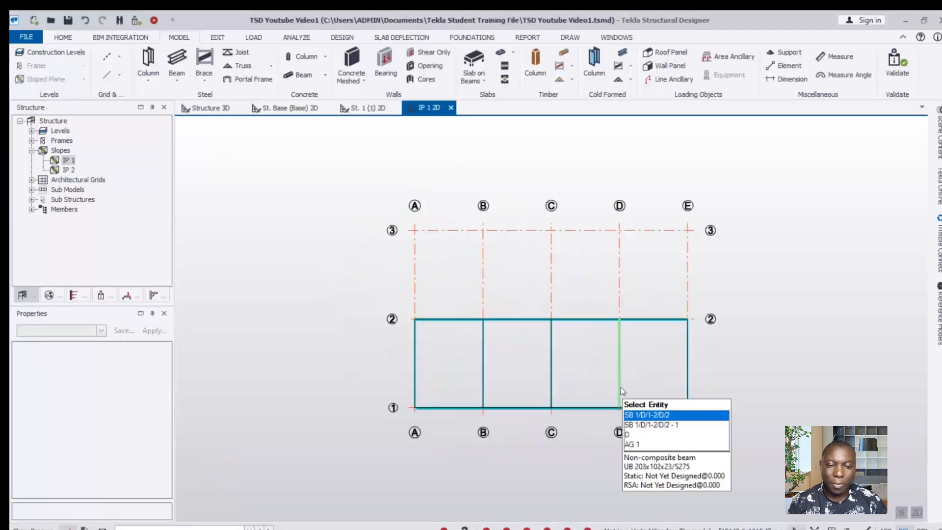
Step: Start creating infill beams on the slope, defined by number, with the number set to 6
{"action": "scroll", "coordinate": [660, 364], "scroll_direction": "up", "scroll_amount": 1}
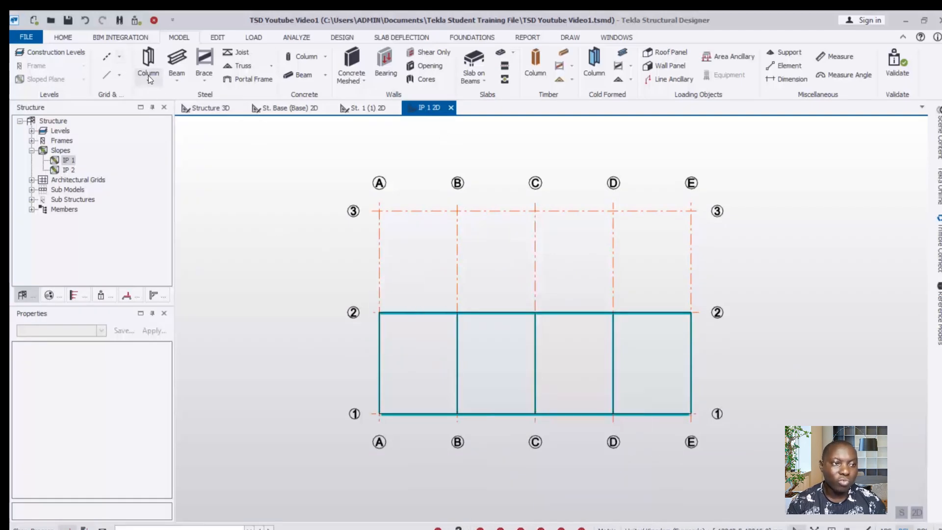
{"action": "left_click", "coordinate": [217, 37]}
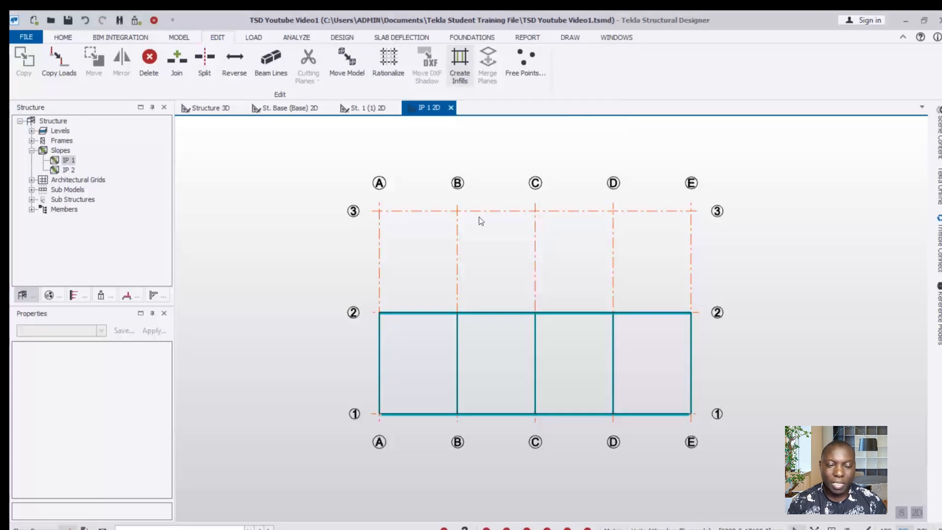
{"action": "scroll", "coordinate": [630, 316], "scroll_direction": "up", "scroll_amount": 1}
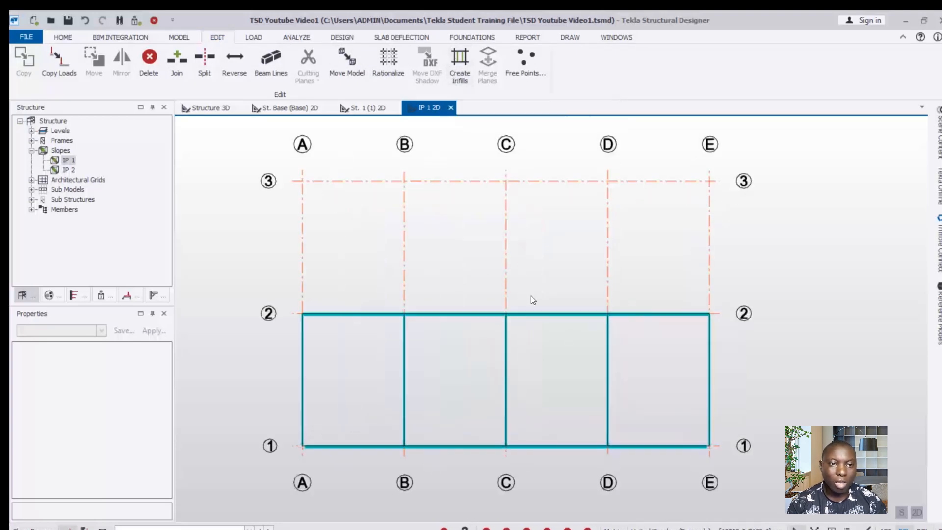
{"action": "left_click", "coordinate": [460, 63]}
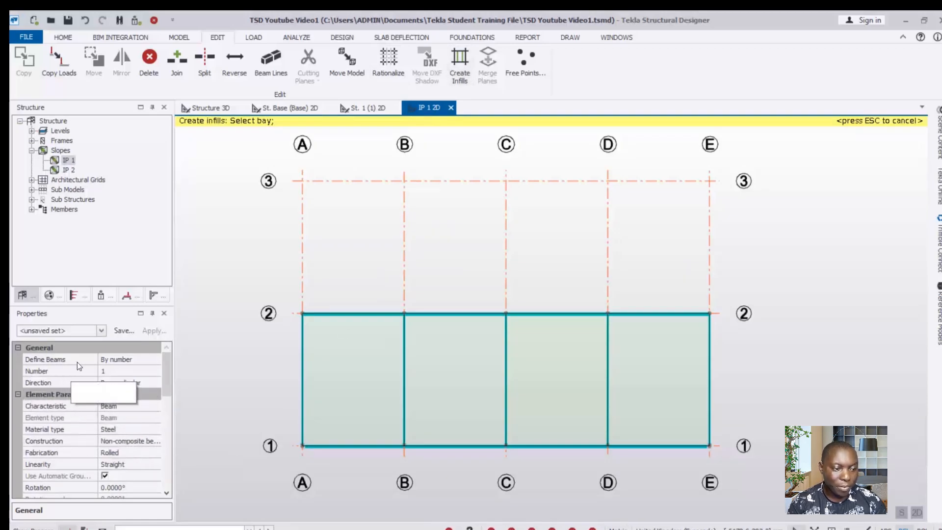
{"action": "left_click", "coordinate": [124, 372]}
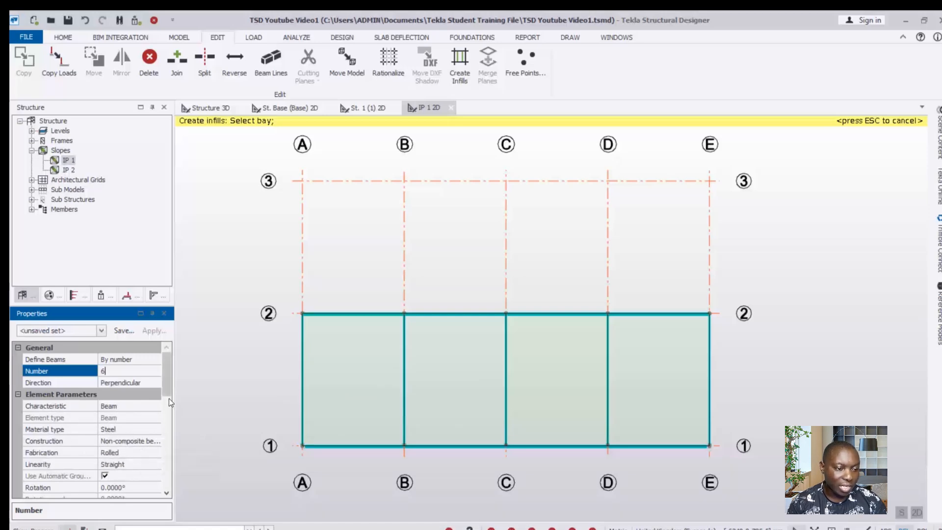
Step: Set the infill beams' design section order to the UK section order UKPFC Channel
{"action": "scroll", "coordinate": [166, 399], "scroll_direction": "down", "scroll_amount": 3}
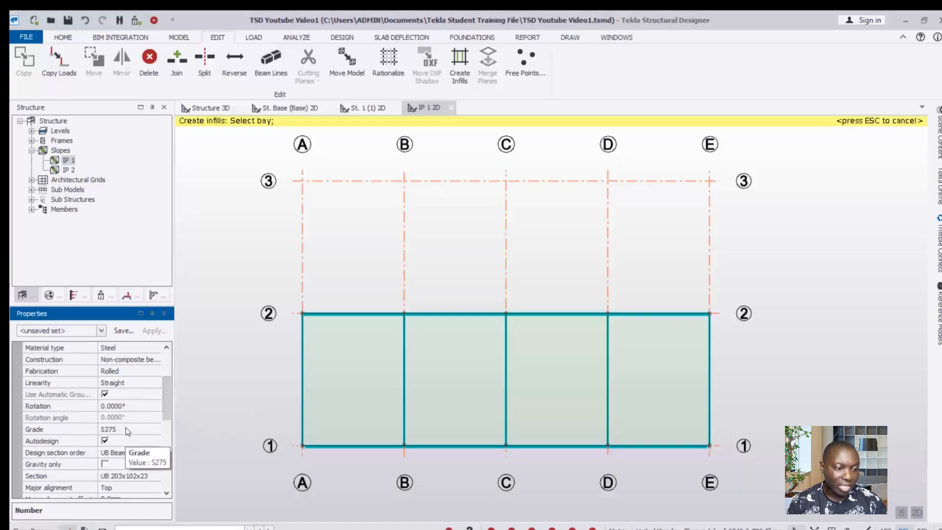
{"action": "scroll", "coordinate": [157, 417], "scroll_direction": "down", "scroll_amount": 2}
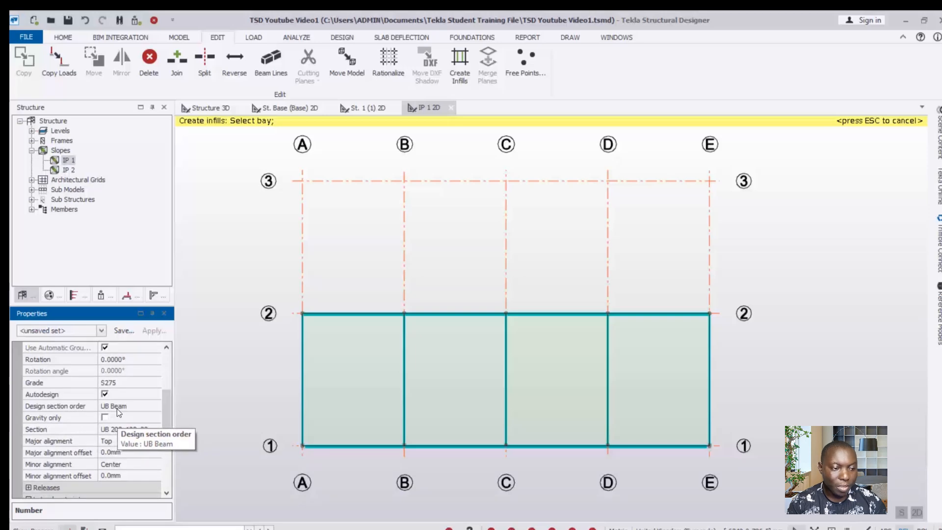
{"action": "left_click", "coordinate": [132, 408]}
{"action": "left_click", "coordinate": [156, 406]}
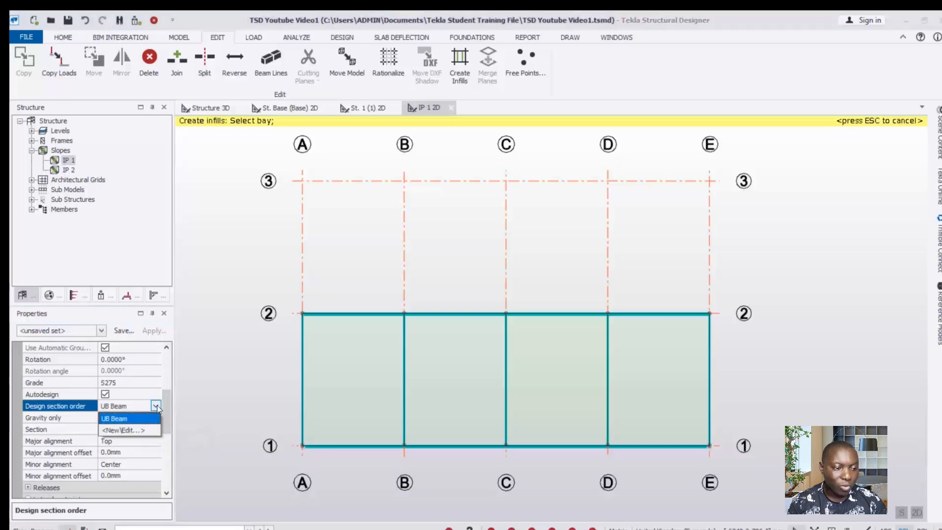
{"action": "left_click", "coordinate": [126, 430]}
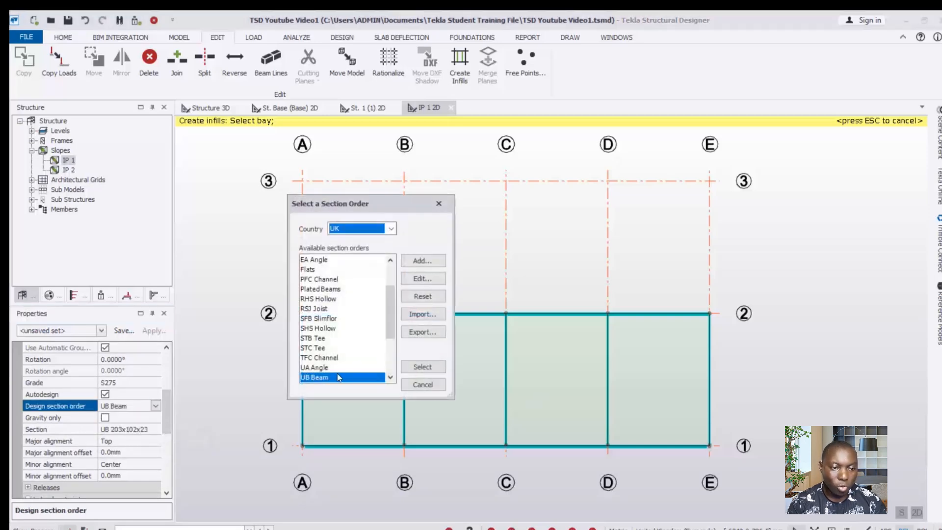
{"action": "mouse_move", "coordinate": [389, 319]}
{"action": "left_mouse_down"}
{"action": "mouse_move", "coordinate": [393, 330]}
{"action": "mouse_move", "coordinate": [397, 315]}
{"action": "left_mouse_up"}
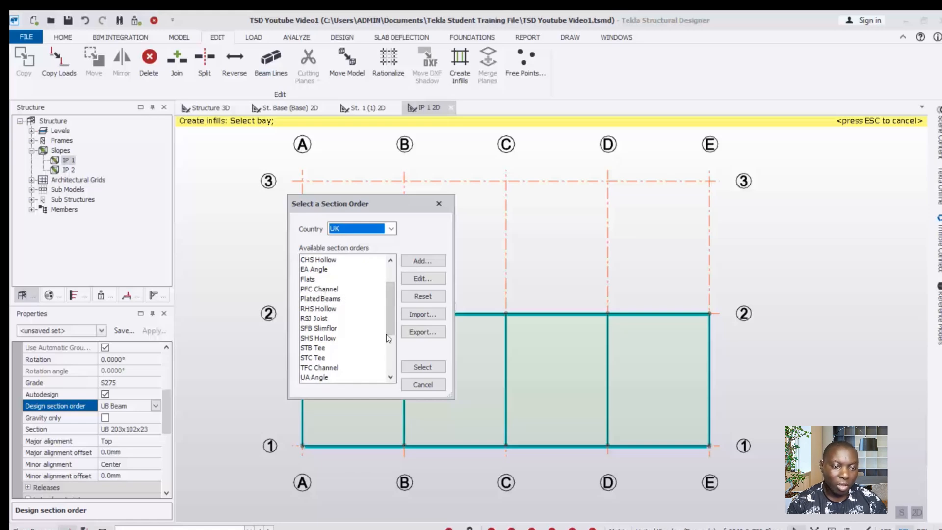
{"action": "left_click_drag", "start_coordinate": [386, 334], "coordinate": [396, 359]}
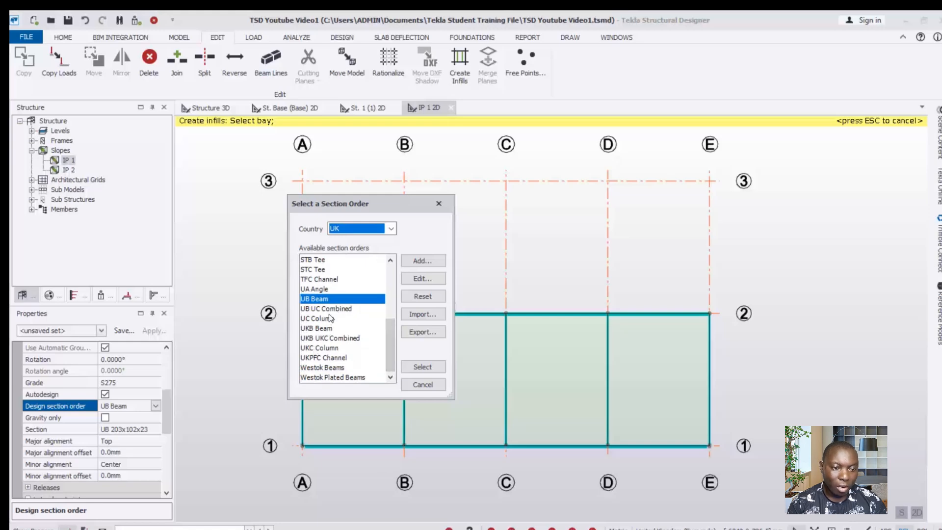
{"action": "left_click", "coordinate": [321, 358]}
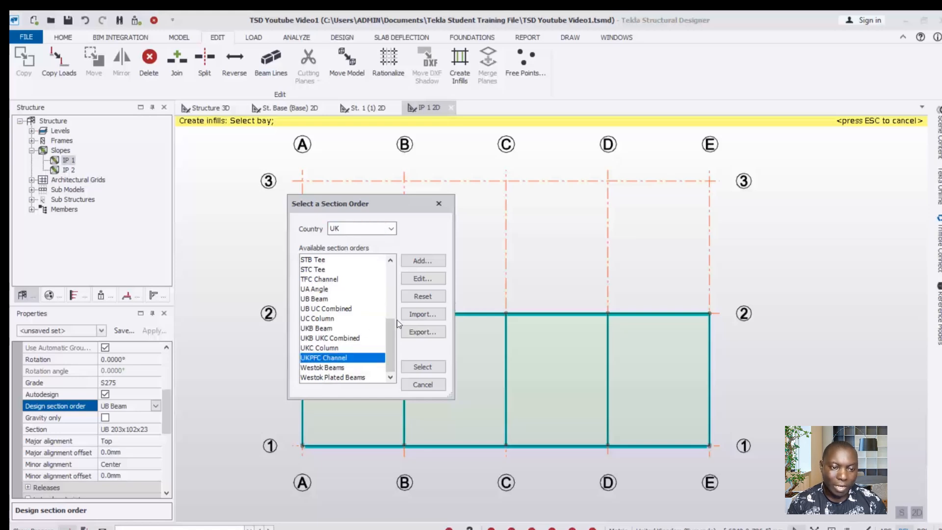
{"action": "left_click", "coordinate": [423, 369]}
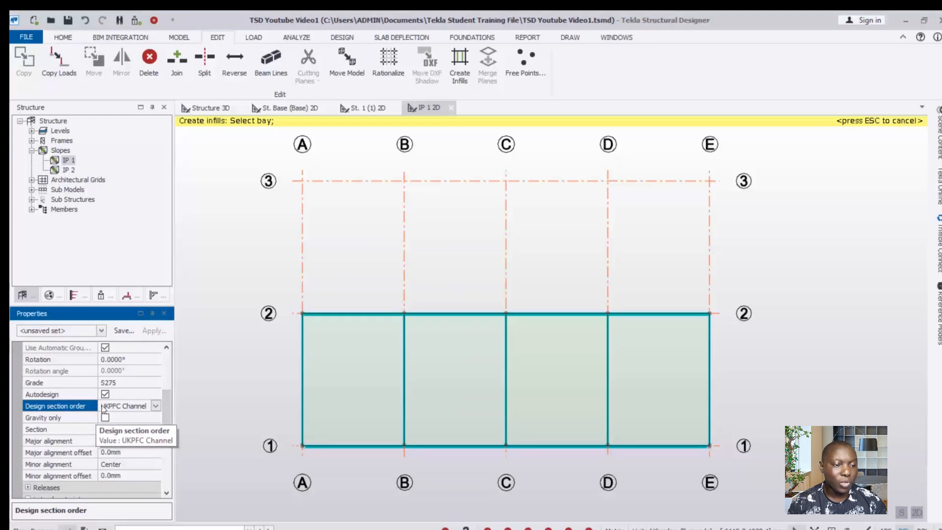
{"action": "left_click_drag", "start_coordinate": [163, 413], "coordinate": [163, 422]}
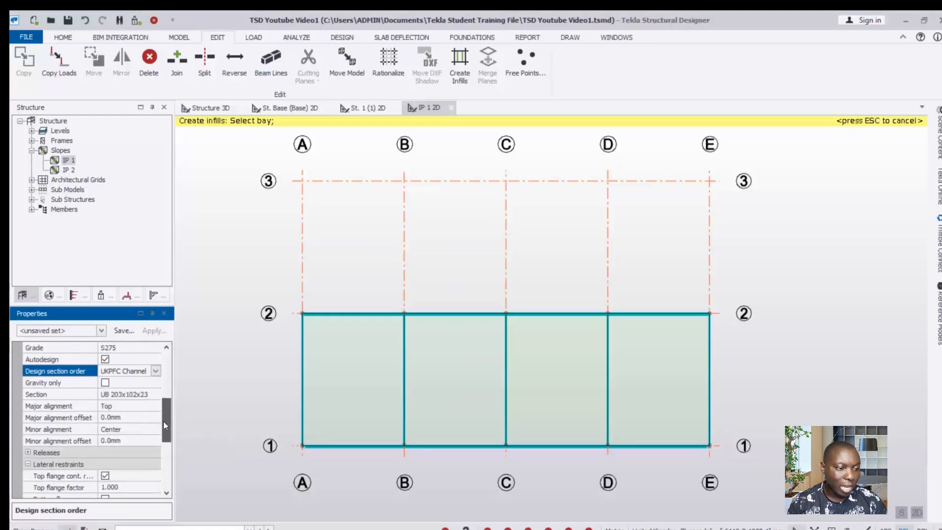
Step: Set the infill beams' section to the Advance UKPFC channel UKPFC 180x75x20
{"action": "left_click", "coordinate": [128, 395]}
{"action": "left_click", "coordinate": [156, 396]}
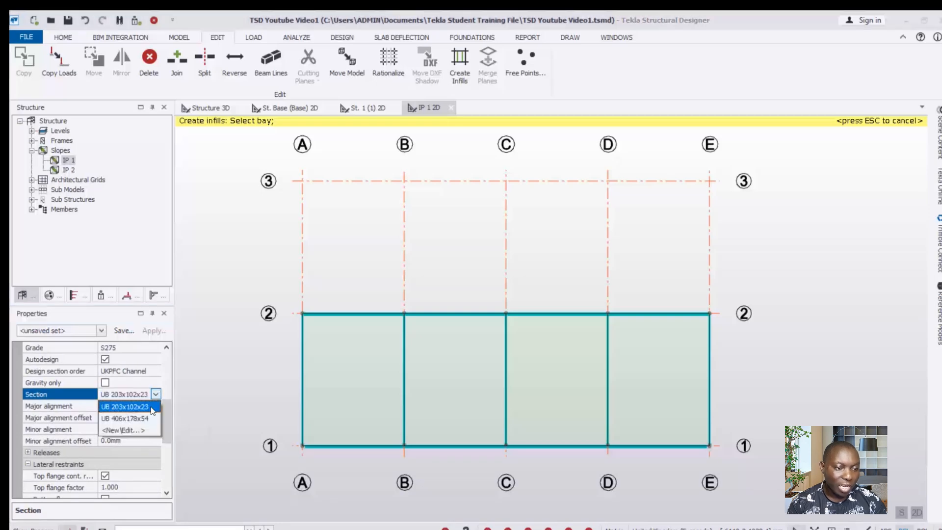
{"action": "left_click", "coordinate": [118, 433]}
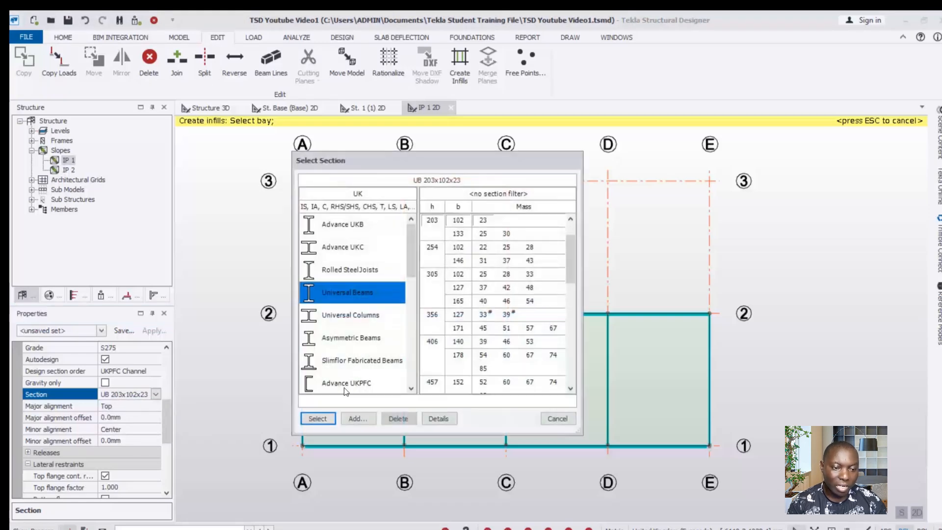
{"action": "left_click", "coordinate": [344, 388]}
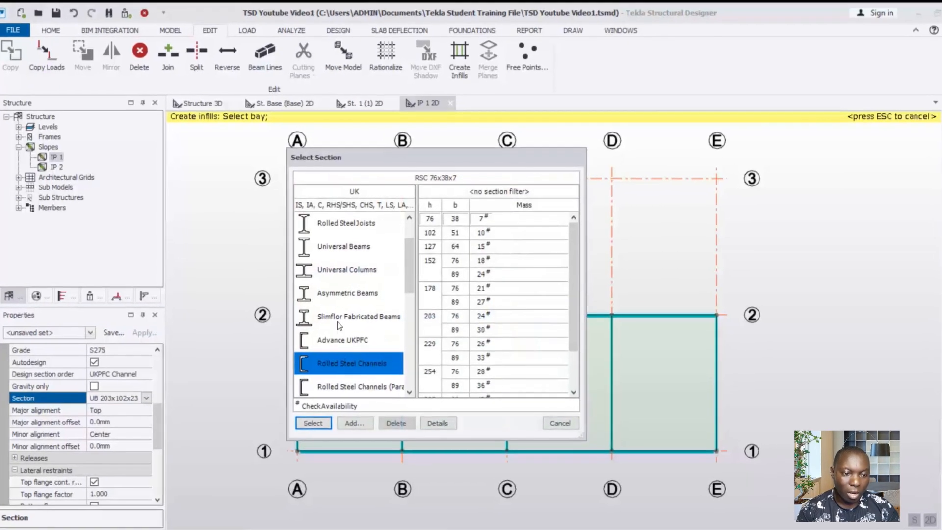
{"action": "left_click", "coordinate": [330, 344]}
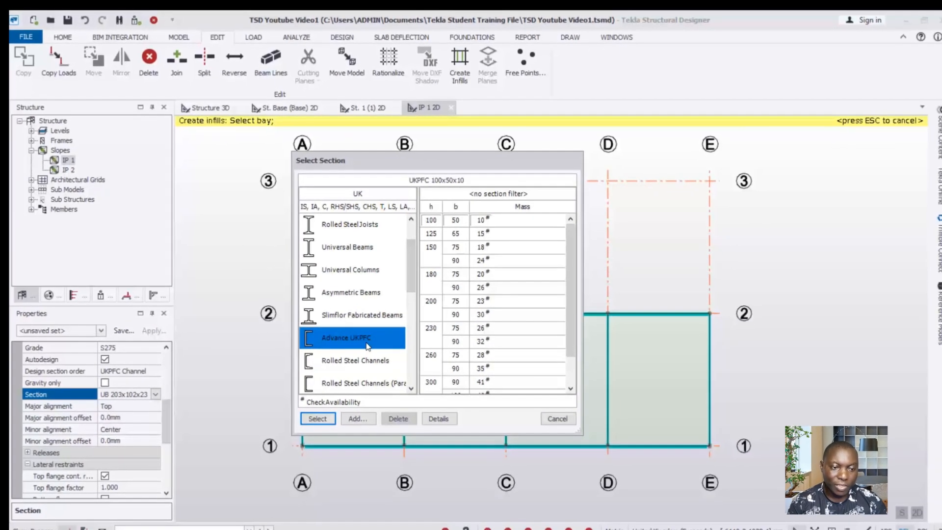
{"action": "left_click", "coordinate": [434, 276]}
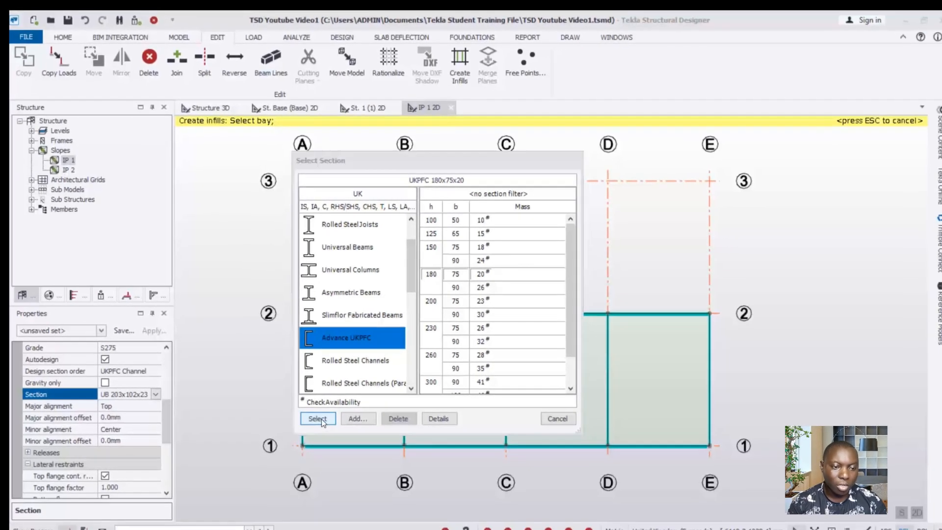
{"action": "left_click", "coordinate": [303, 432]}
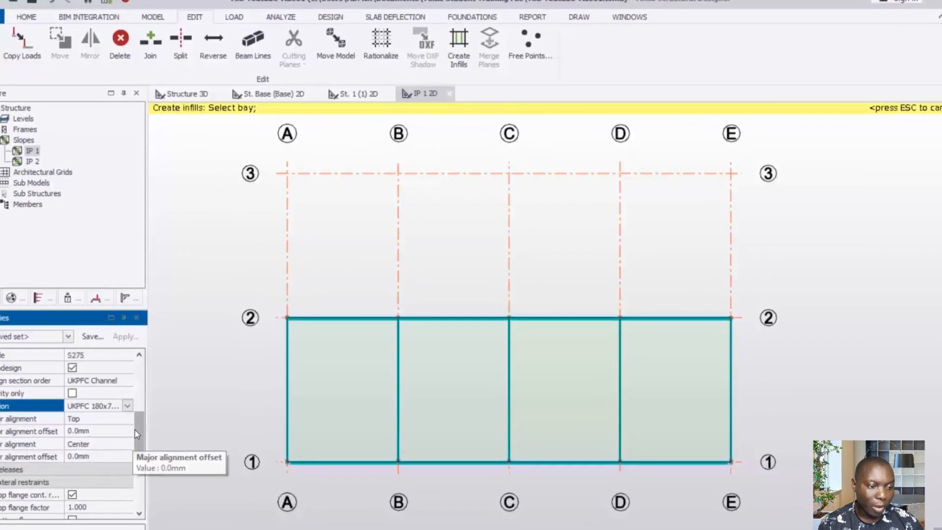
Step: Turn off the top flange continuous lateral restraint for the infill beams
{"action": "left_click_drag", "start_coordinate": [135, 430], "coordinate": [136, 451]}
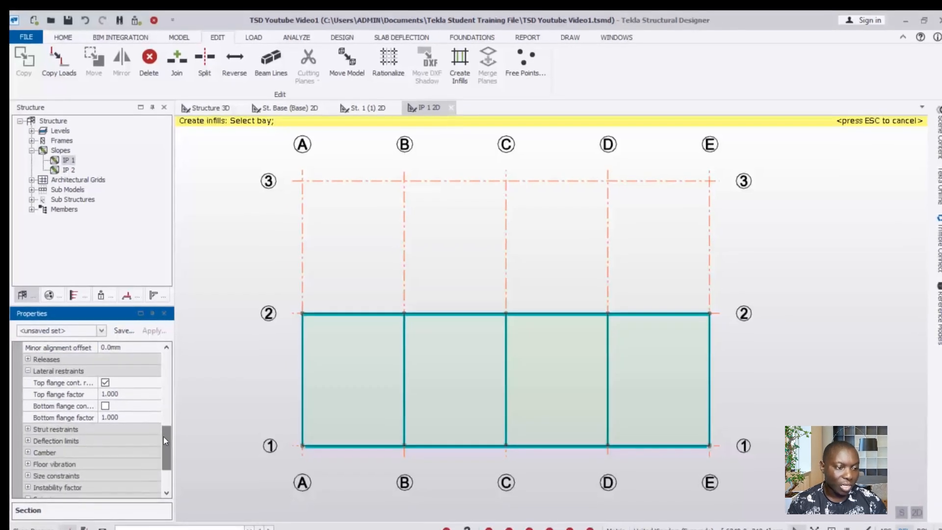
{"action": "left_click", "coordinate": [105, 382]}
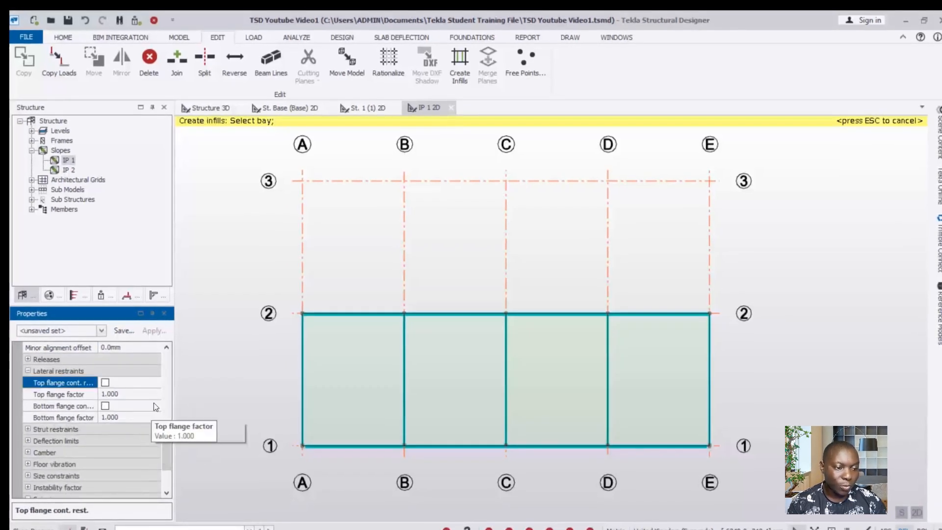
{"action": "left_click_drag", "start_coordinate": [164, 443], "coordinate": [170, 413]}
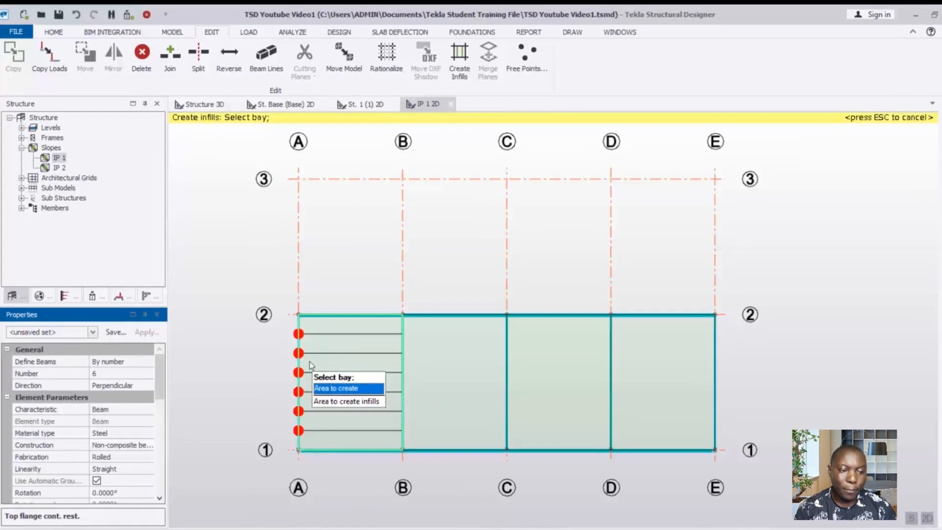
Step: Create six perpendicular infill beams in each of the four bays between grid lines A and E on slope IP 1, and end the command
{"action": "scroll", "coordinate": [292, 392], "scroll_direction": "up", "scroll_amount": 5}
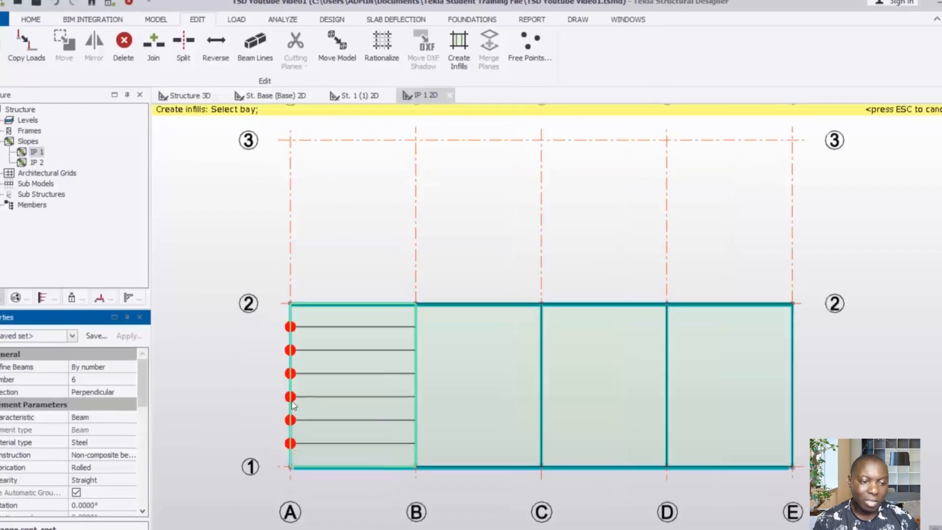
{"action": "scroll", "coordinate": [295, 297], "scroll_direction": "down", "scroll_amount": 4}
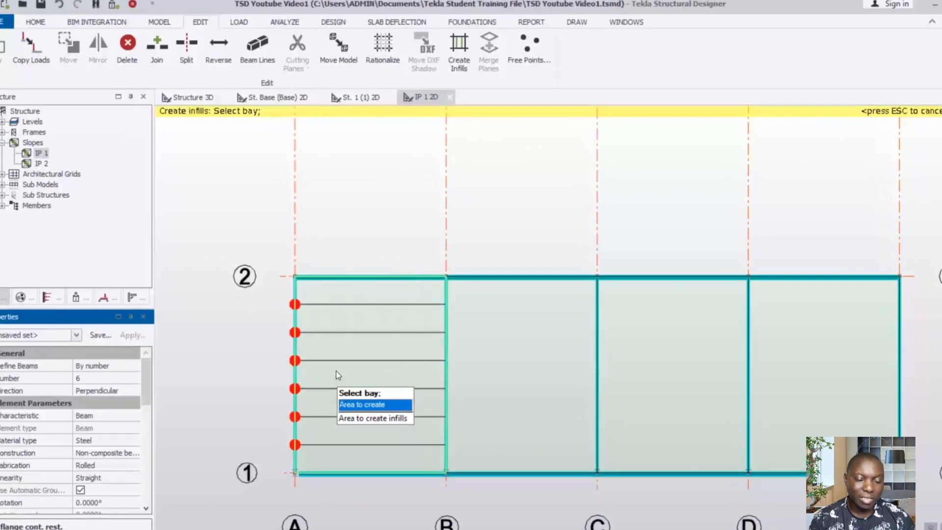
{"action": "scroll", "coordinate": [332, 350], "scroll_direction": "down", "scroll_amount": 1}
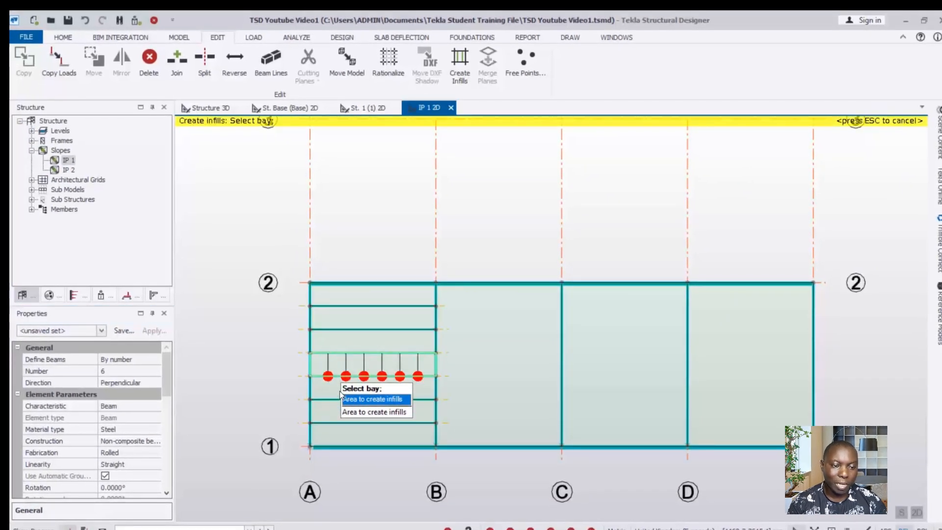
{"action": "left_click", "coordinate": [340, 352]}
{"action": "scroll", "coordinate": [368, 464], "scroll_direction": "up", "scroll_amount": 1}
{"action": "scroll", "coordinate": [302, 422], "scroll_direction": "down", "scroll_amount": 1}
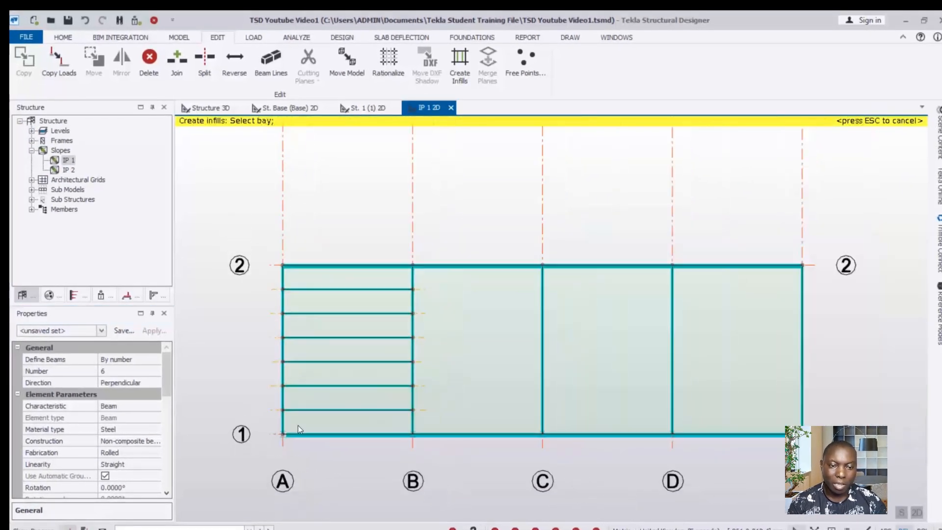
{"action": "left_click", "coordinate": [463, 328]}
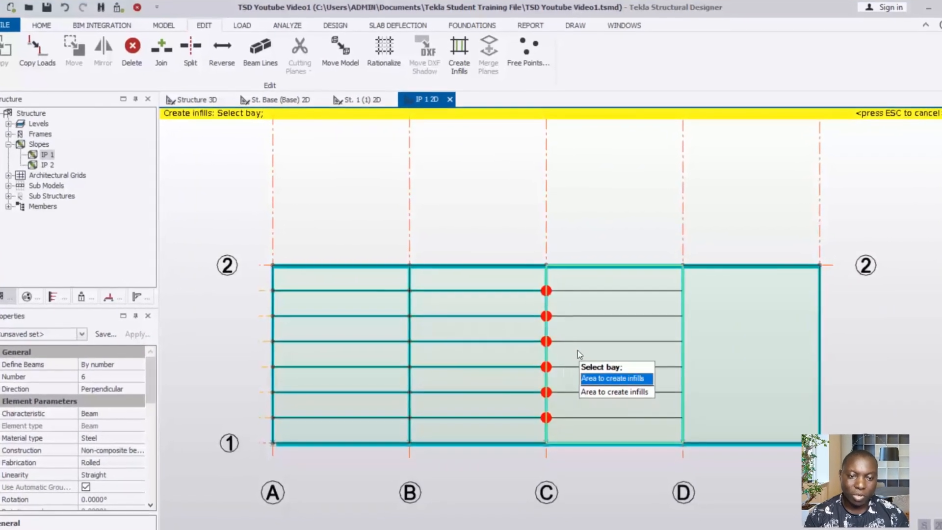
{"action": "left_click", "coordinate": [575, 350]}
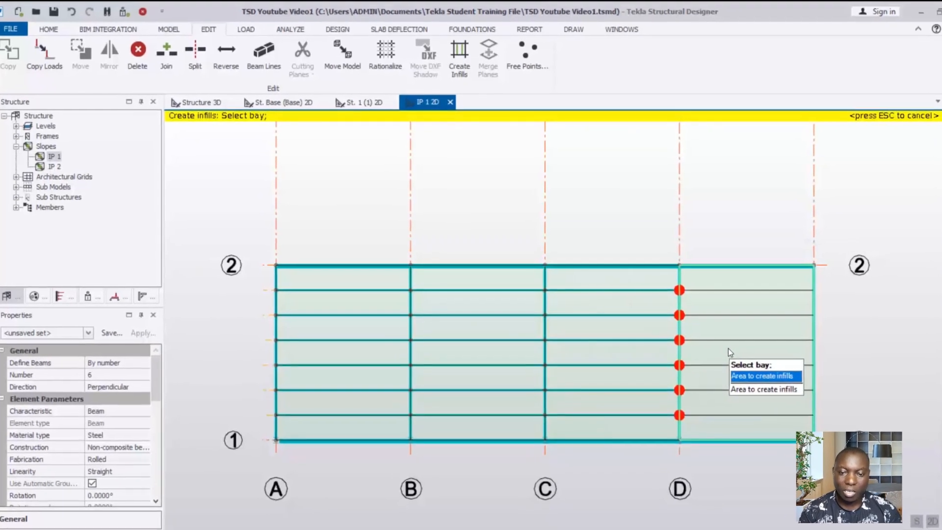
{"action": "left_click", "coordinate": [727, 354]}
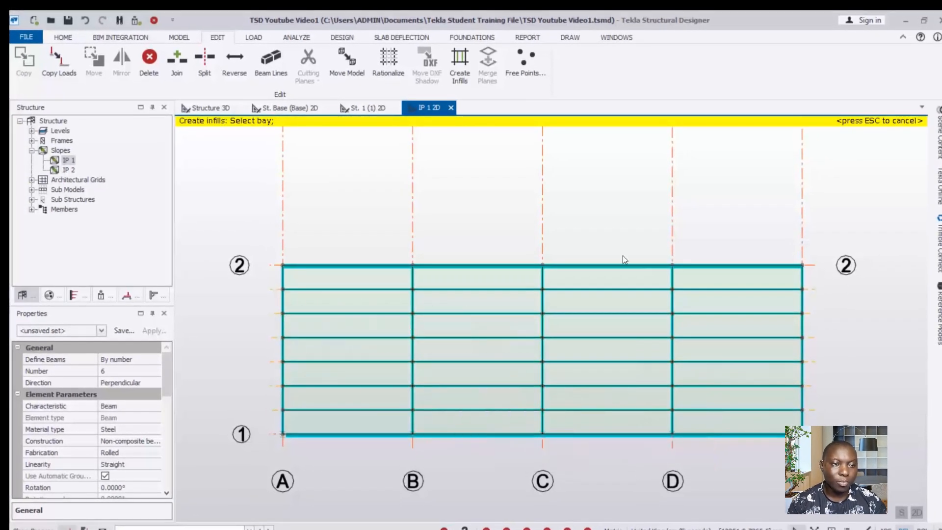
{"action": "key", "text": "Escape"}
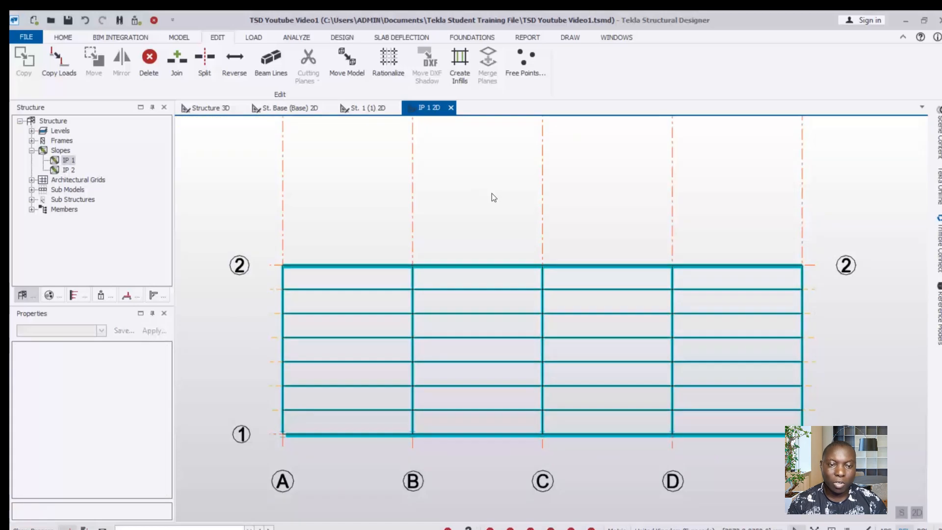
Step: Examine the new channel infill beams and their connections to the rafters in the 3D structure view
{"action": "scroll", "coordinate": [481, 372], "scroll_direction": "down", "scroll_amount": 2}
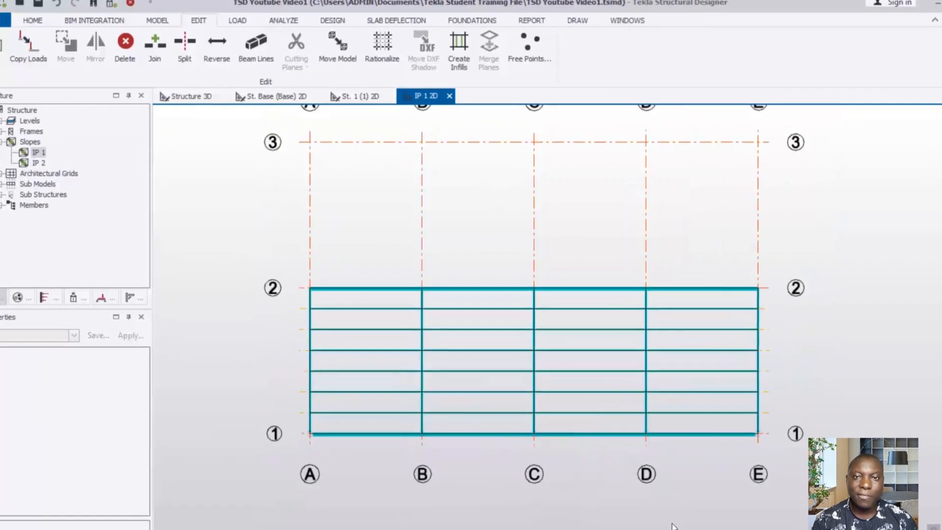
{"action": "left_click", "coordinate": [190, 96]}
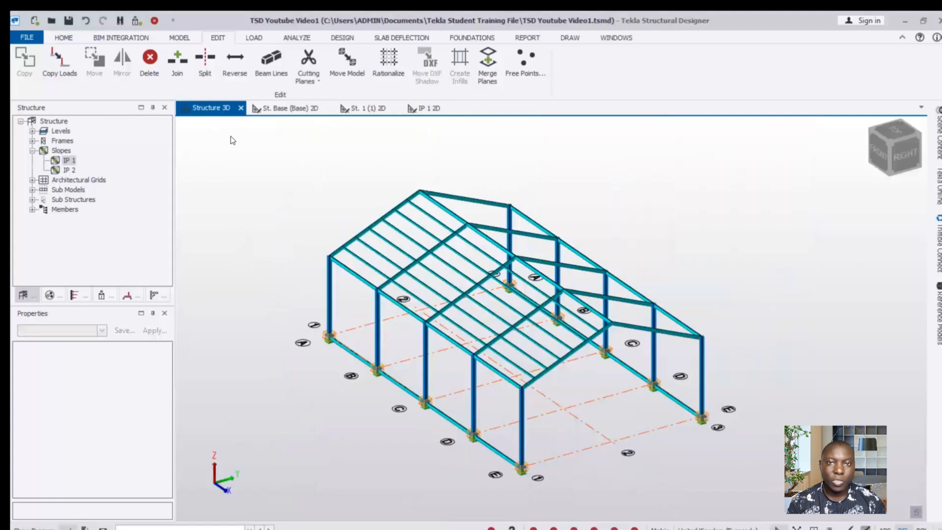
{"action": "scroll", "coordinate": [516, 357], "scroll_direction": "up", "scroll_amount": 3}
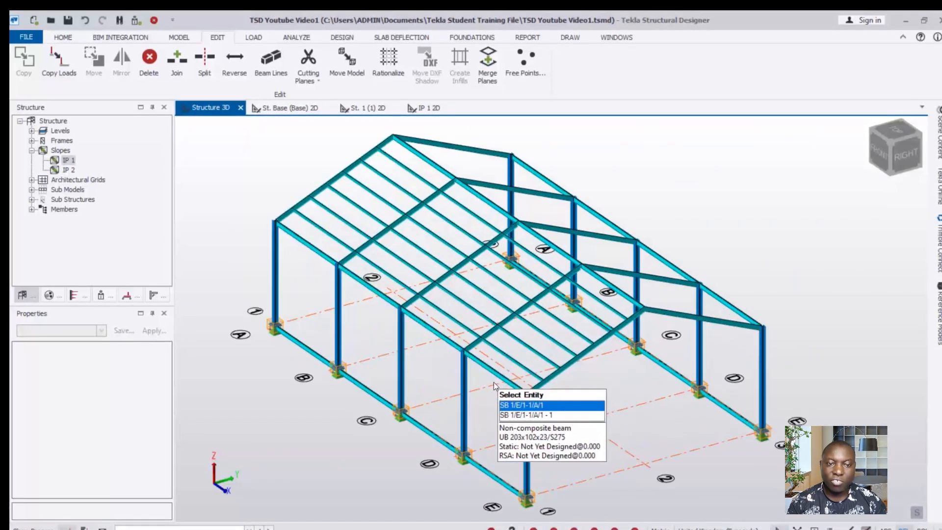
{"action": "scroll", "coordinate": [502, 393], "scroll_direction": "up", "scroll_amount": 5}
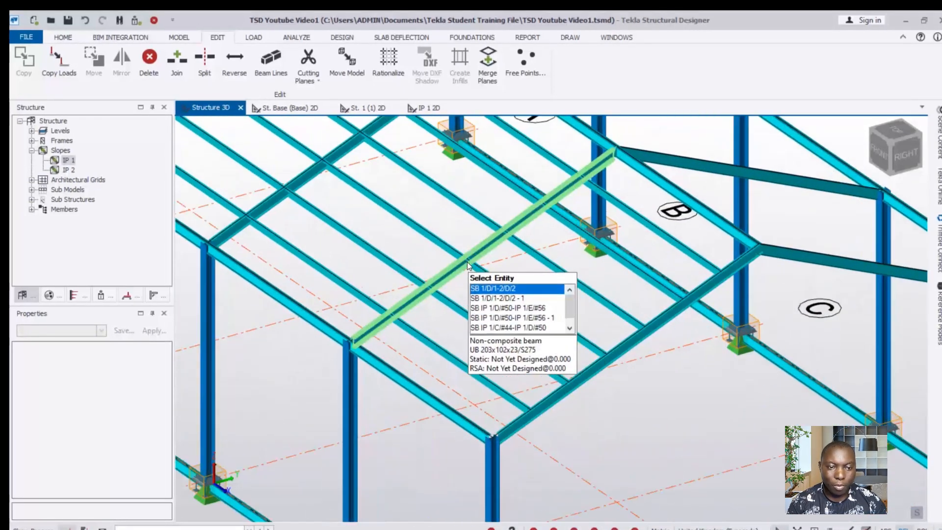
{"action": "scroll", "coordinate": [493, 300], "scroll_direction": "up", "scroll_amount": 5}
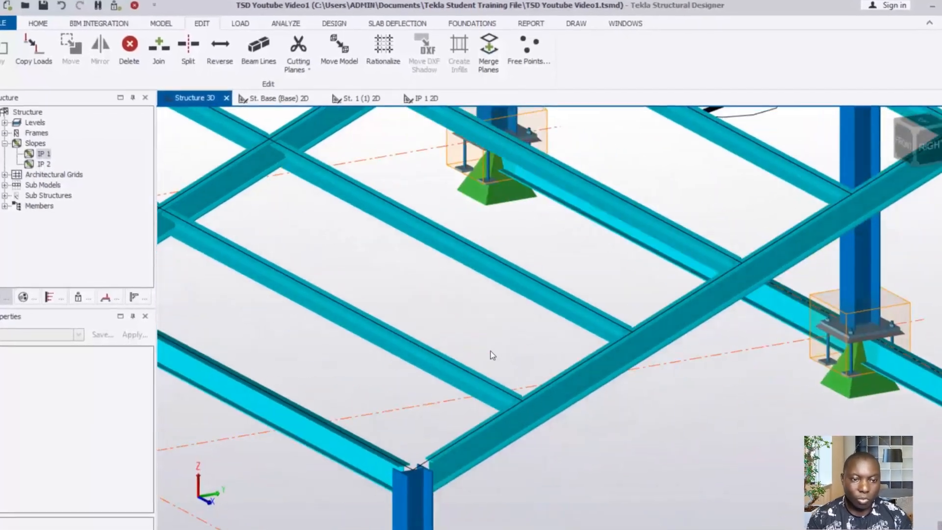
{"action": "right_click_drag", "start_coordinate": [491, 352], "coordinate": [480, 349]}
{"action": "scroll", "coordinate": [517, 424], "scroll_direction": "down", "scroll_amount": 2}
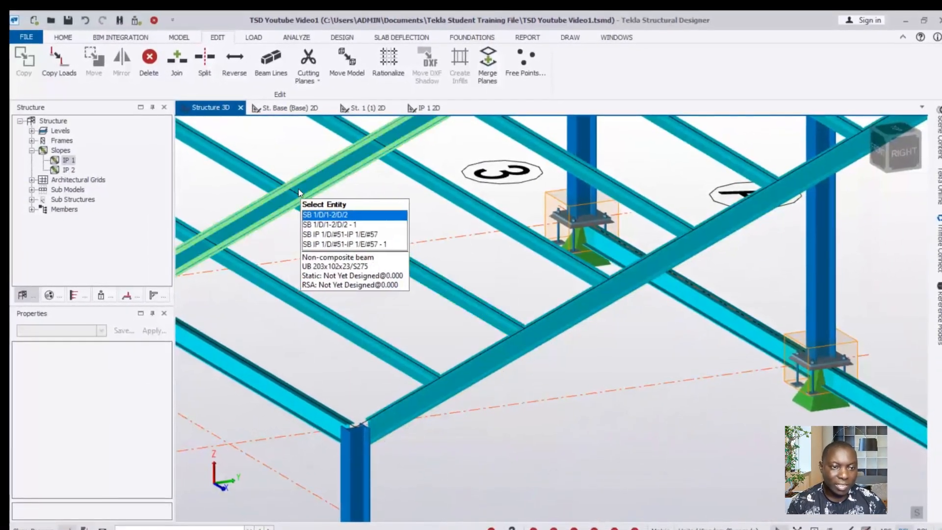
{"action": "scroll", "coordinate": [496, 441], "scroll_direction": "down", "scroll_amount": 3}
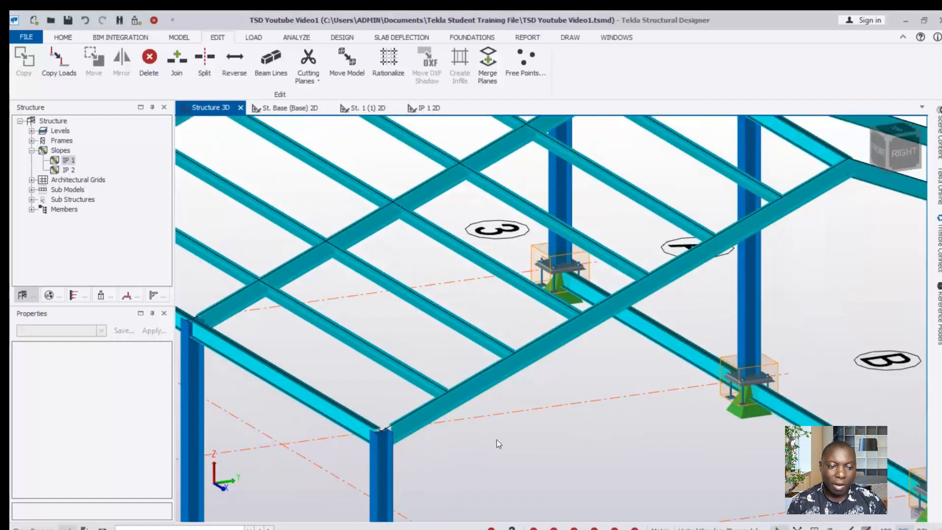
{"action": "scroll", "coordinate": [478, 465], "scroll_direction": "down", "scroll_amount": 4}
{"action": "scroll", "coordinate": [505, 275], "scroll_direction": "up", "scroll_amount": 2}
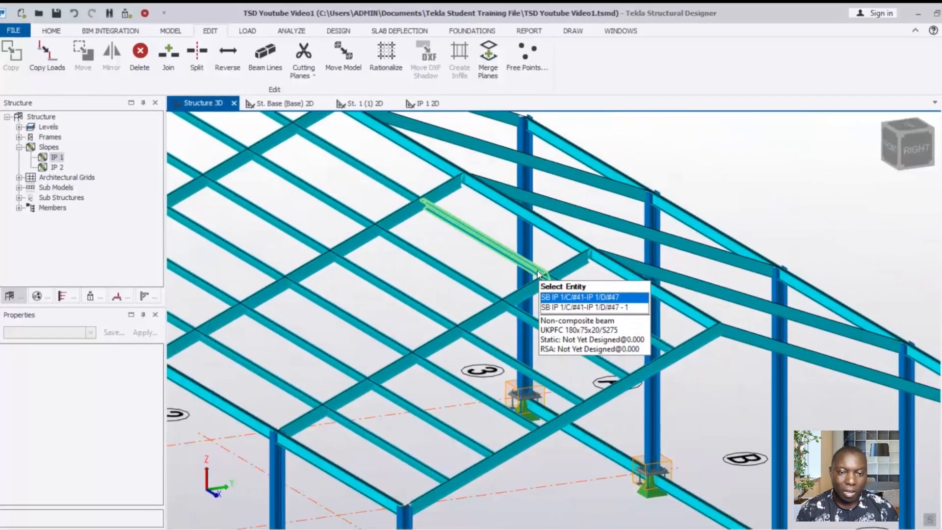
{"action": "scroll", "coordinate": [720, 348], "scroll_direction": "down", "scroll_amount": 3}
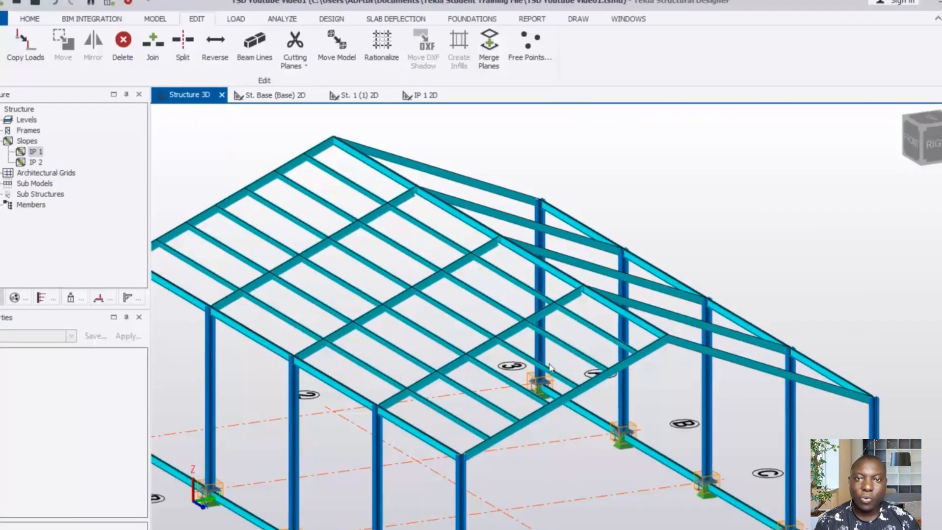
{"action": "scroll", "coordinate": [469, 336], "scroll_direction": "down", "scroll_amount": 3}
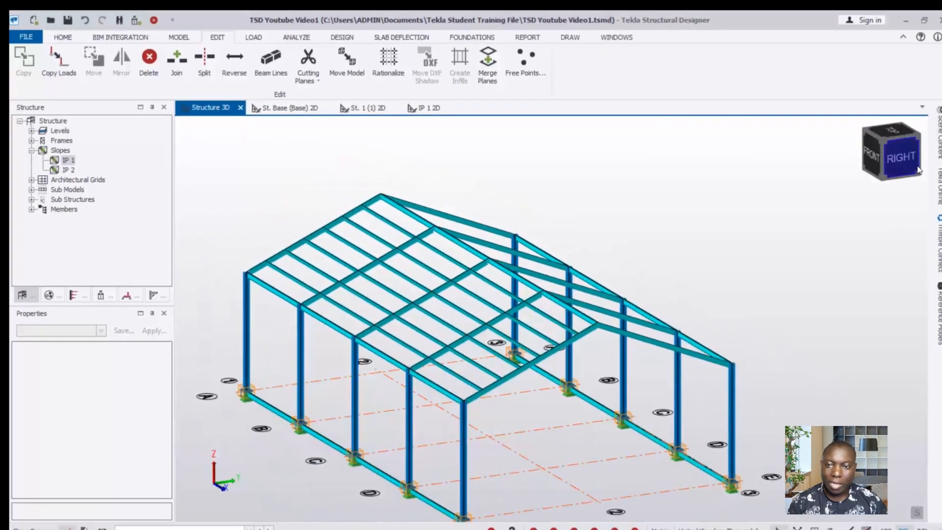
Step: Select only the infill beams of slope IP 1 by window-selecting the slope in the right view and excluding the rafters in the isometric view
{"action": "left_click", "coordinate": [875, 191]}
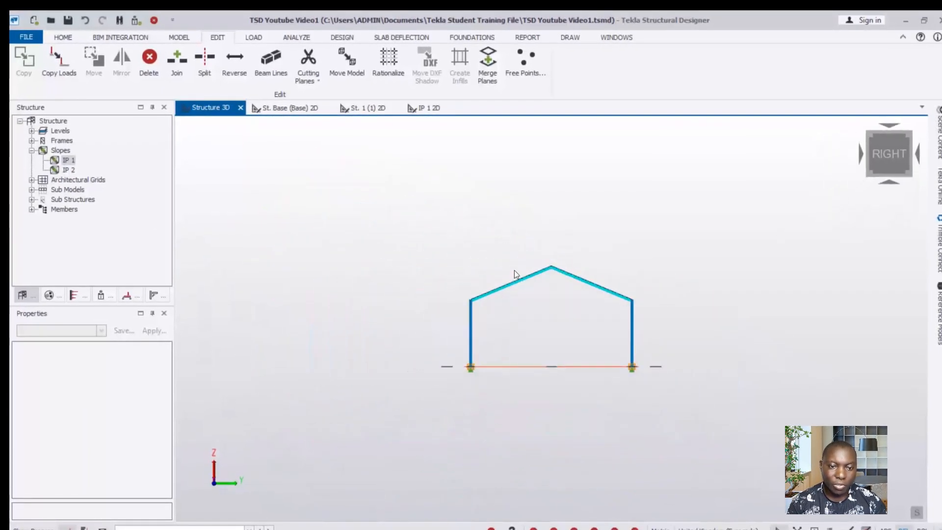
{"action": "scroll", "coordinate": [546, 294], "scroll_direction": "up", "scroll_amount": 2}
{"action": "left_click_drag", "start_coordinate": [579, 203], "coordinate": [377, 378]}
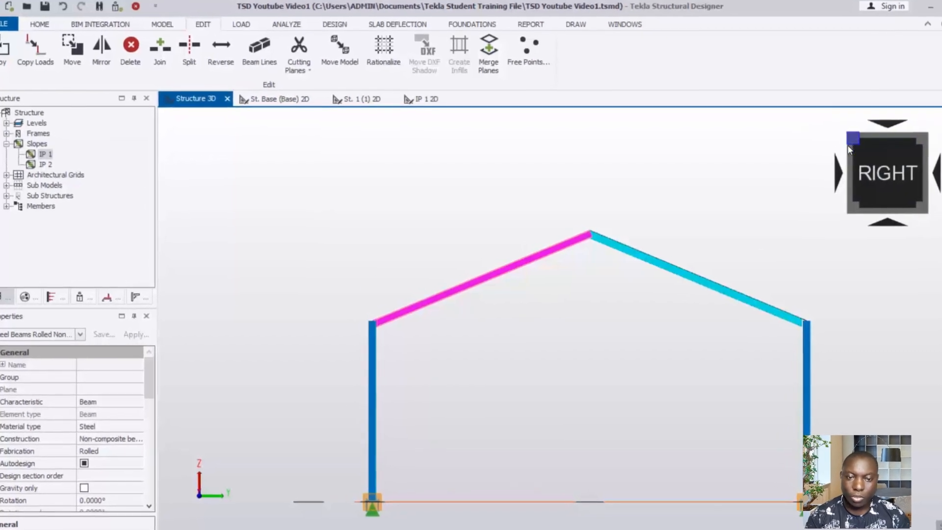
{"action": "left_click", "coordinate": [868, 137]}
{"action": "scroll", "coordinate": [665, 389], "scroll_direction": "up", "scroll_amount": 1}
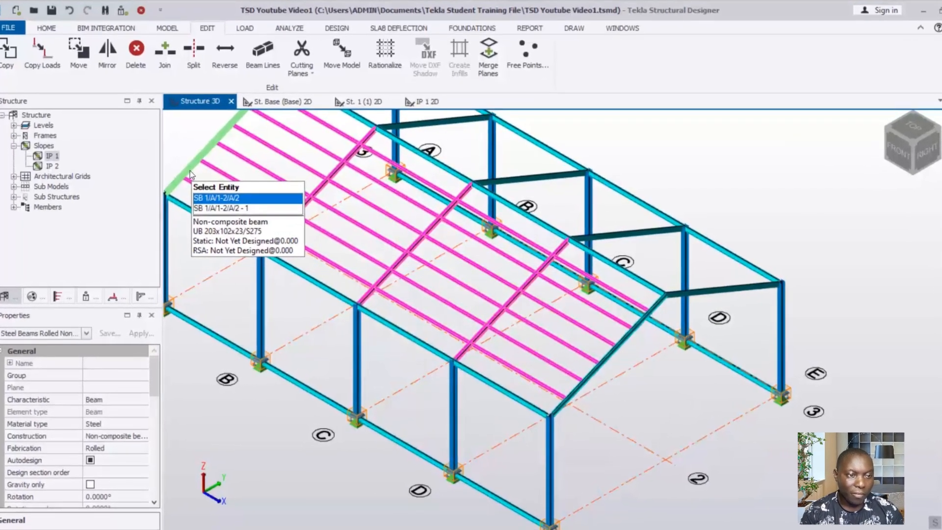
{"action": "scroll", "coordinate": [189, 171], "scroll_direction": "down", "scroll_amount": 3}
{"action": "scroll", "coordinate": [426, 200], "scroll_direction": "up", "scroll_amount": 1}
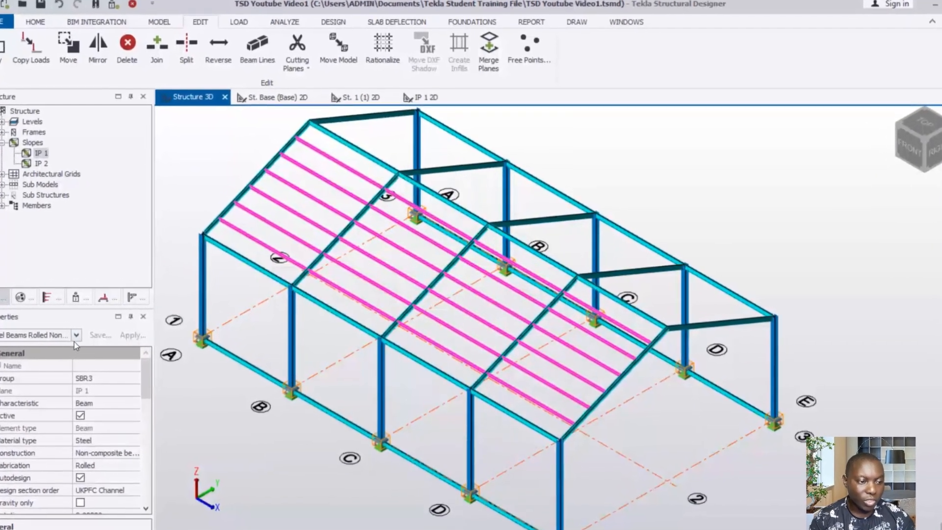
Step: Set the major snap level of the 24 selected rolled non-composite infill beams on slope IP 1 to Bottom
{"action": "left_click", "coordinate": [76, 335]}
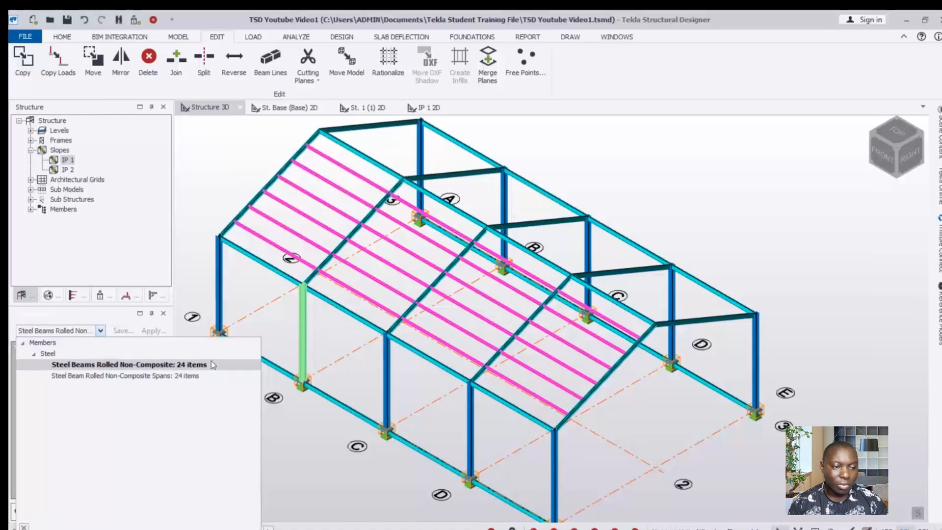
{"action": "left_click", "coordinate": [212, 195]}
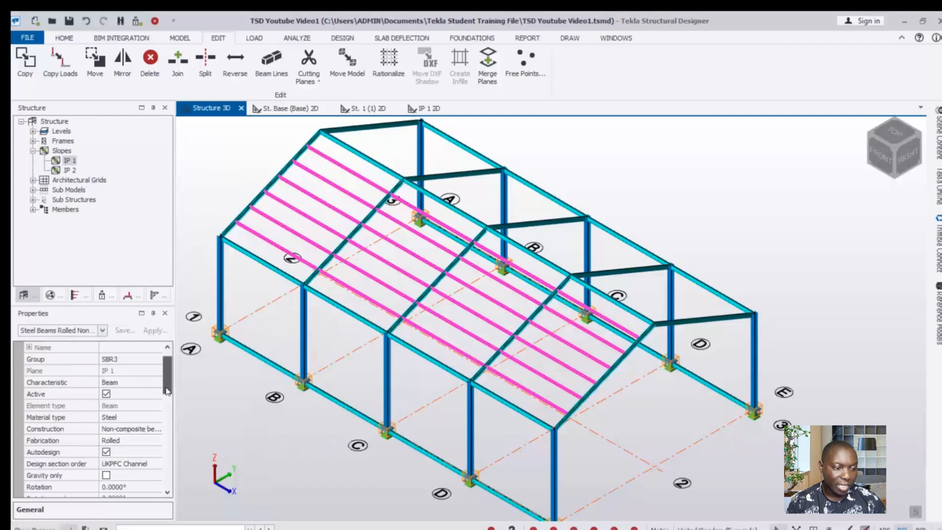
{"action": "scroll", "coordinate": [134, 415], "scroll_direction": "down", "scroll_amount": 3}
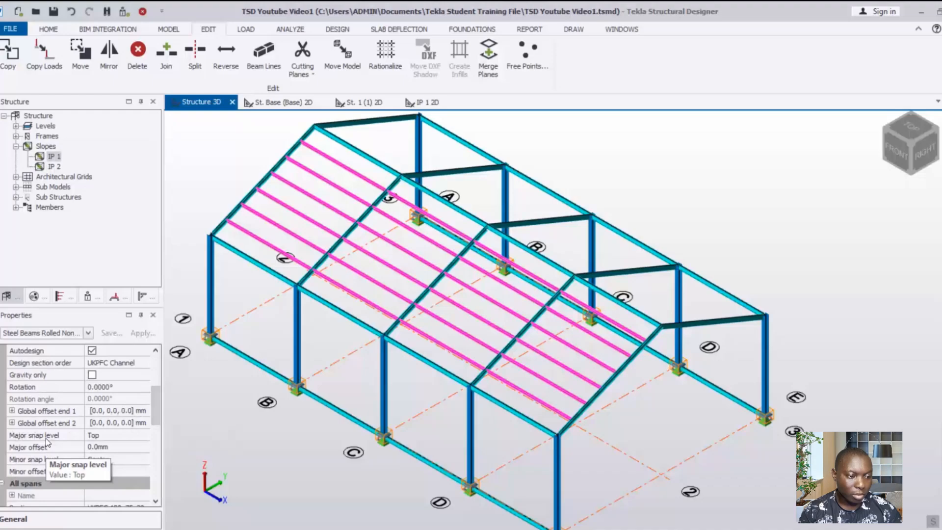
{"action": "left_click", "coordinate": [127, 436]}
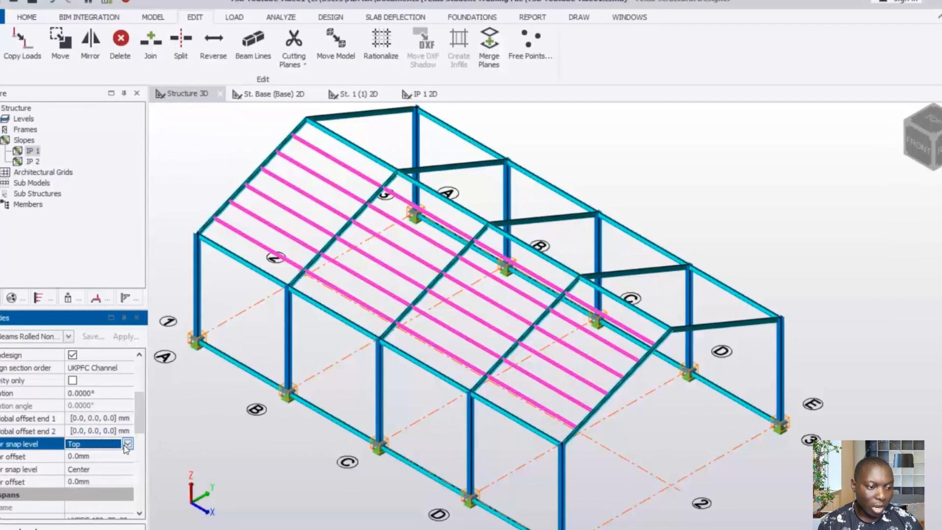
{"action": "left_click", "coordinate": [129, 442]}
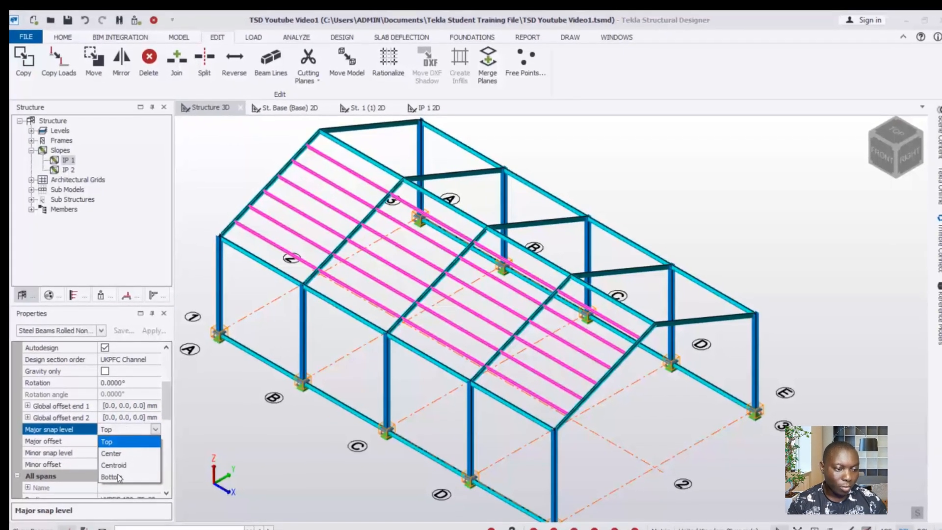
{"action": "left_click", "coordinate": [118, 473]}
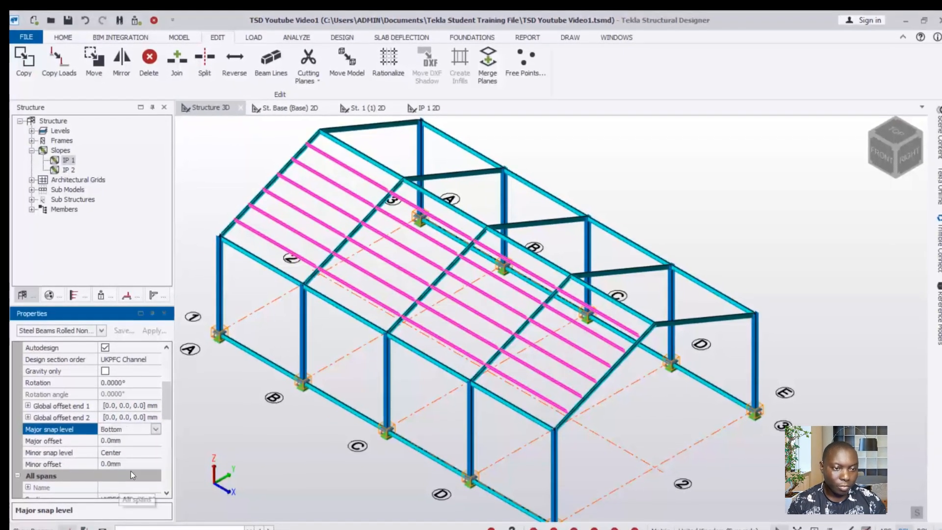
Step: Examine how the slope IP 1 infill beams sit on the rafters, in close-up, in the right view and in 3D
{"action": "scroll", "coordinate": [563, 458], "scroll_direction": "up", "scroll_amount": 3}
{"action": "scroll", "coordinate": [583, 378], "scroll_direction": "up", "scroll_amount": 5}
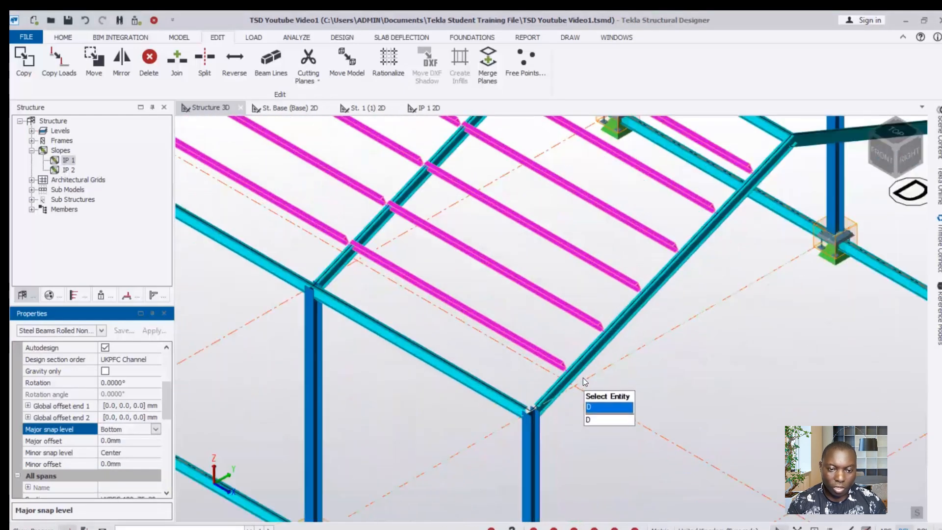
{"action": "scroll", "coordinate": [564, 359], "scroll_direction": "down", "scroll_amount": 5}
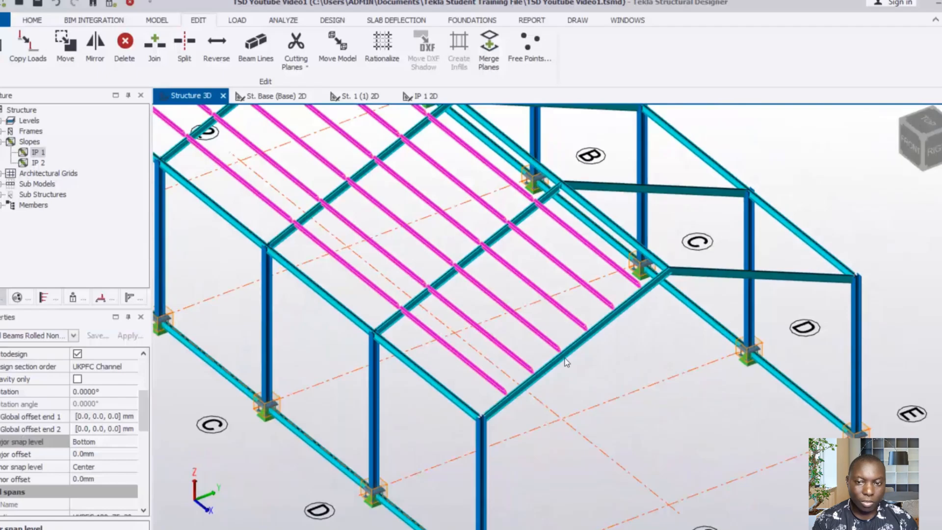
{"action": "left_click", "coordinate": [929, 150]}
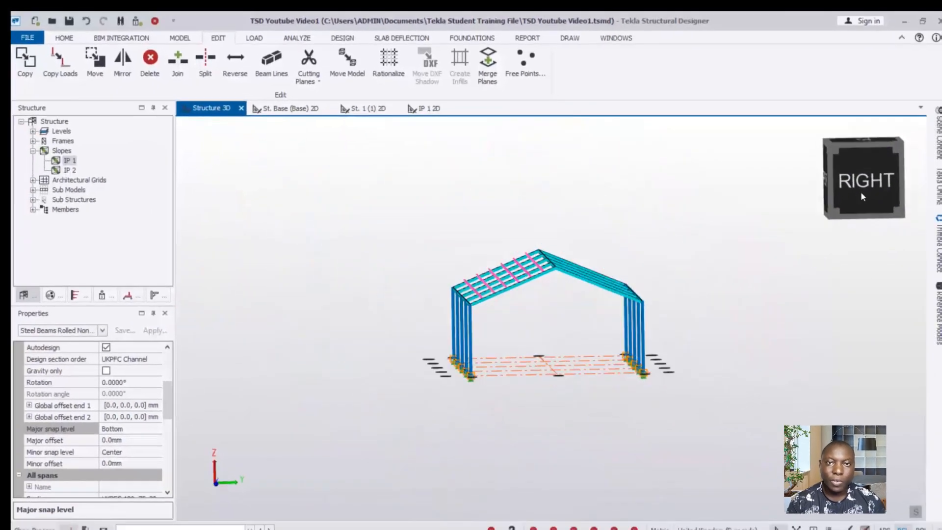
{"action": "left_click", "coordinate": [863, 196]}
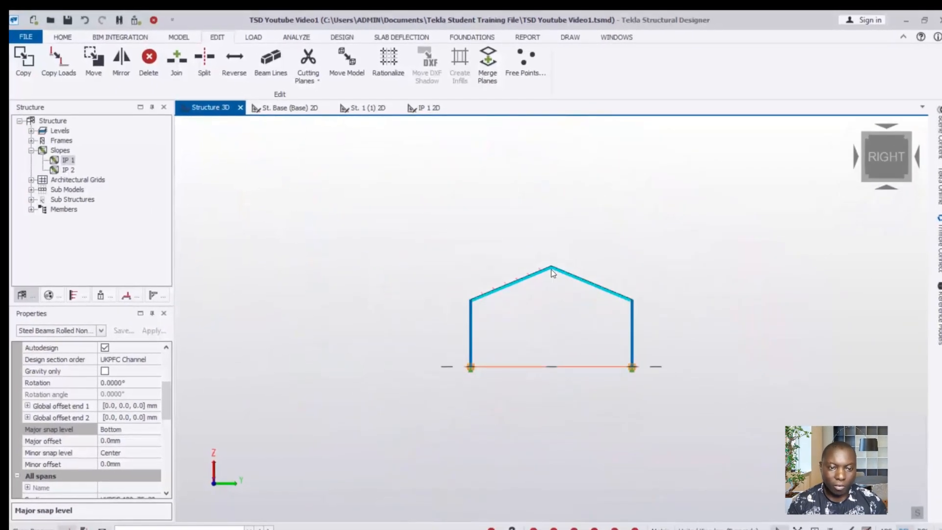
{"action": "scroll", "coordinate": [516, 275], "scroll_direction": "up", "scroll_amount": 8}
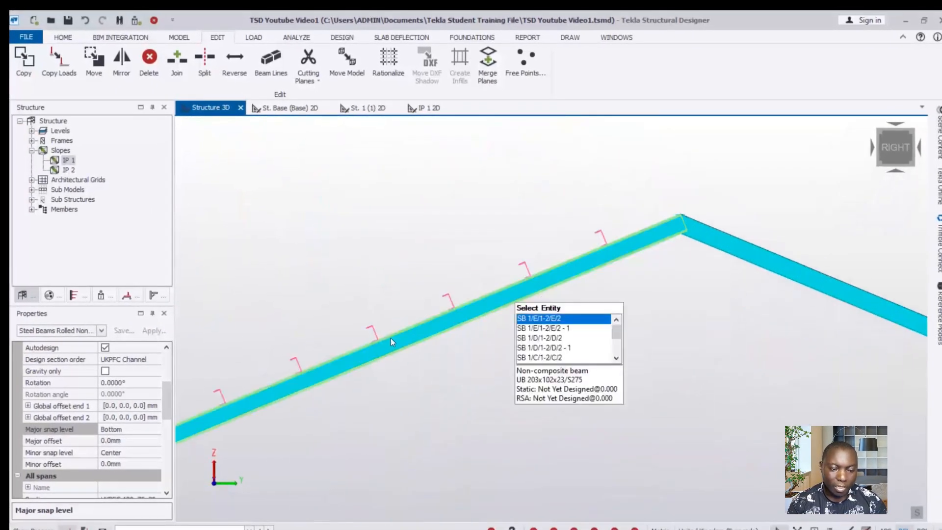
{"action": "scroll", "coordinate": [559, 239], "scroll_direction": "down", "scroll_amount": 2}
{"action": "scroll", "coordinate": [558, 239], "scroll_direction": "down", "scroll_amount": 3}
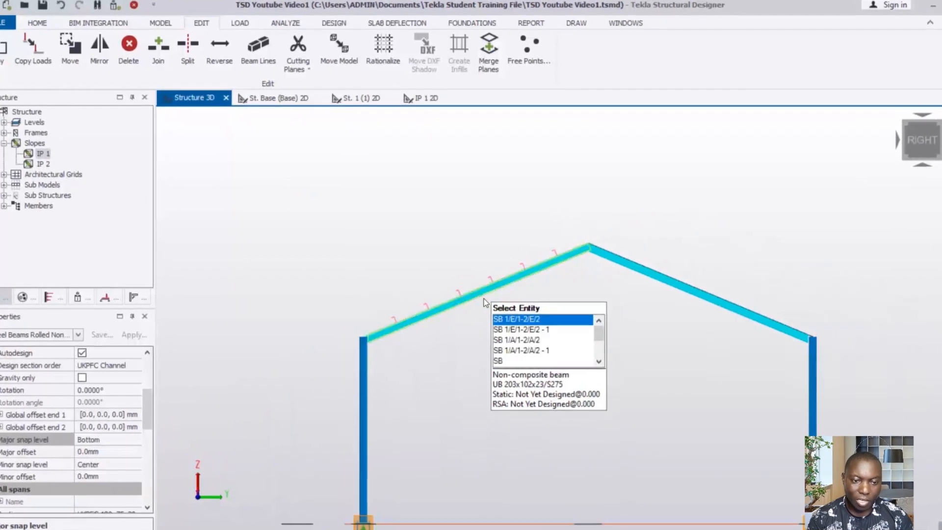
{"action": "scroll", "coordinate": [657, 314], "scroll_direction": "up", "scroll_amount": 3}
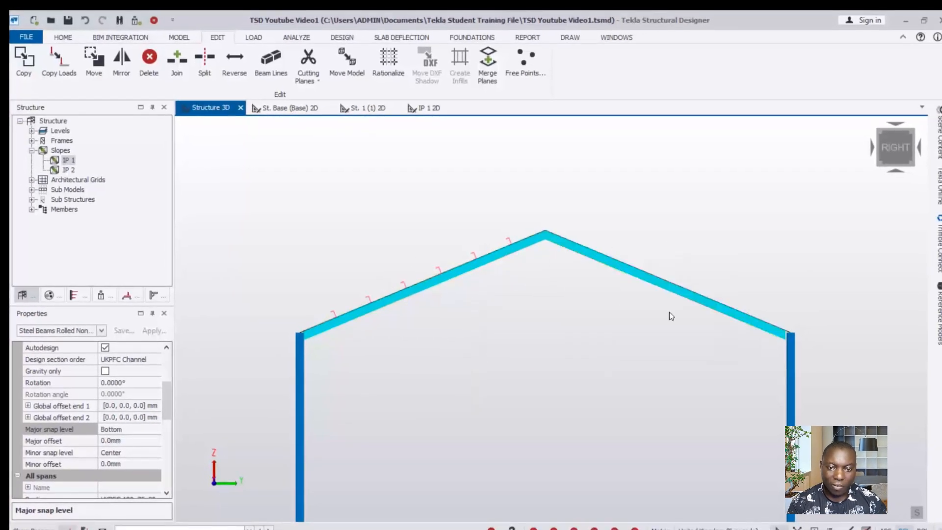
{"action": "scroll", "coordinate": [502, 260], "scroll_direction": "down", "scroll_amount": 3}
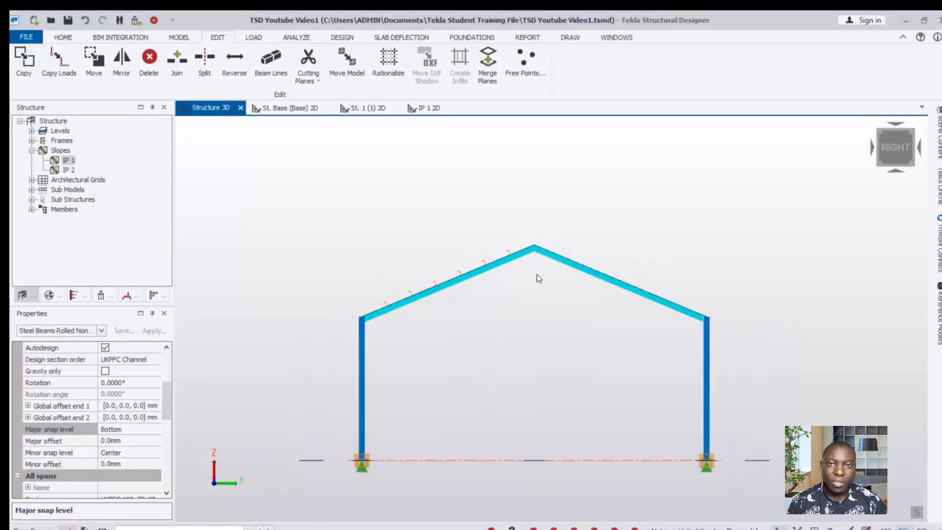
{"action": "scroll", "coordinate": [519, 293], "scroll_direction": "up", "scroll_amount": 3}
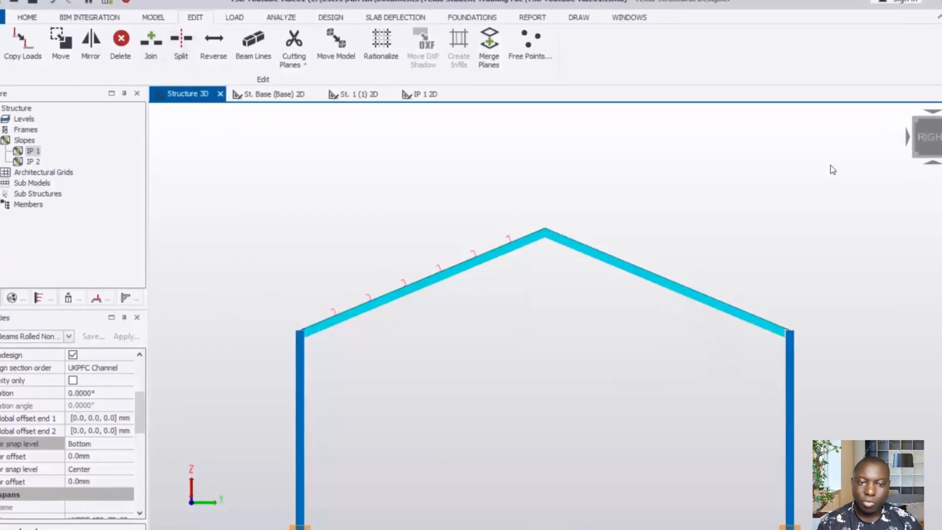
{"action": "right_click_drag", "start_coordinate": [554, 286], "coordinate": [665, 322]}
{"action": "scroll", "coordinate": [585, 218], "scroll_direction": "down", "scroll_amount": 2}
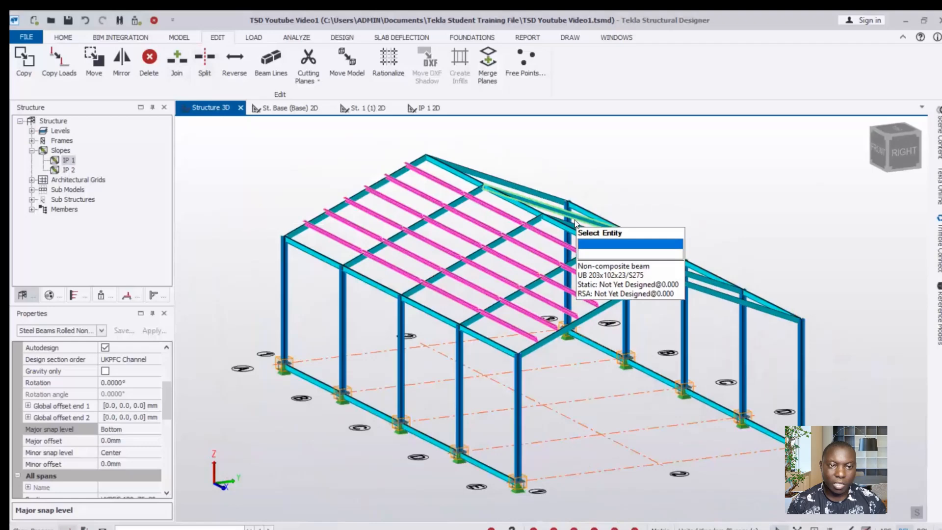
{"action": "scroll", "coordinate": [575, 223], "scroll_direction": "down", "scroll_amount": 1}
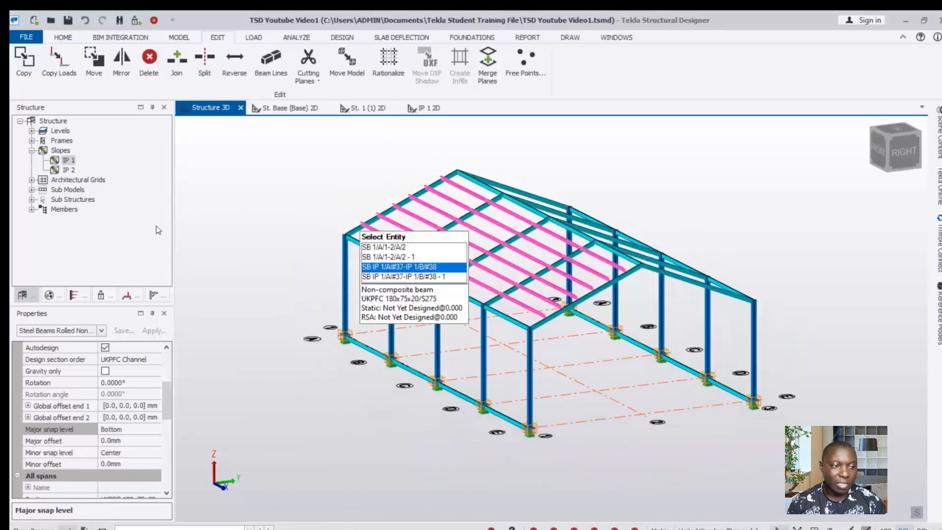
Step: Open the 2D view of slope IP 2, start Create Infills and set the number of infill beams to 6
{"action": "left_click", "coordinate": [67, 171]}
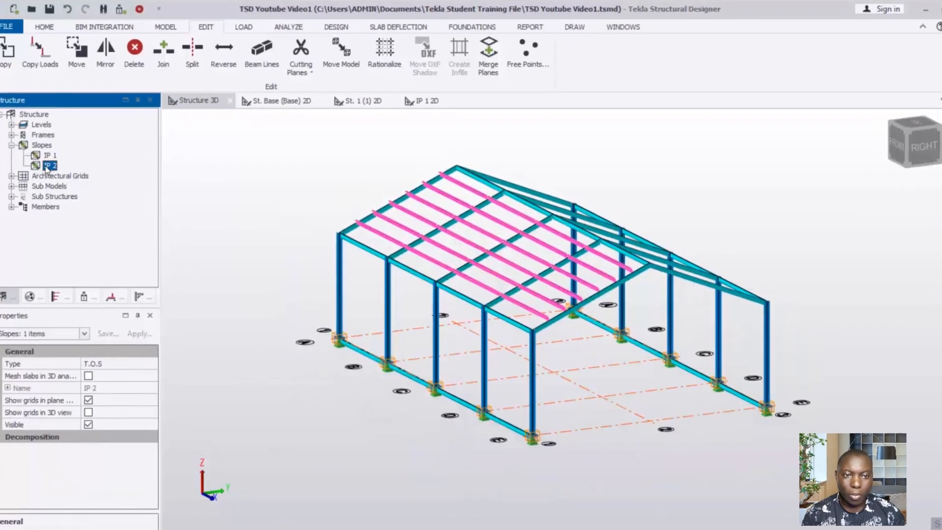
{"action": "double_click", "coordinate": [47, 167]}
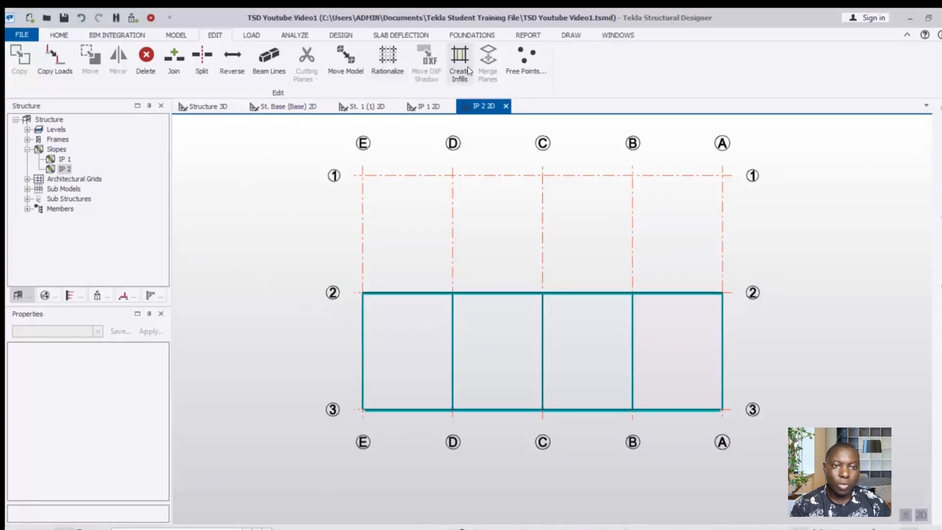
{"action": "left_click", "coordinate": [464, 69]}
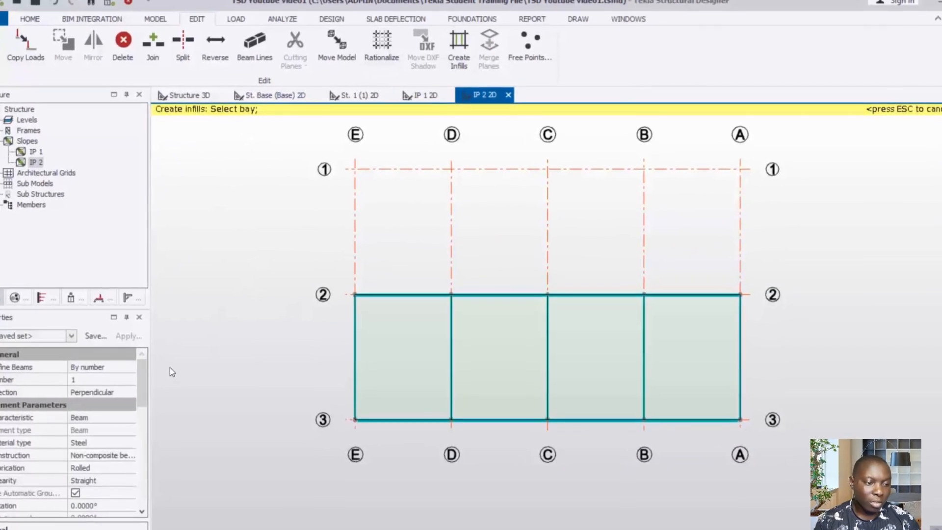
{"action": "left_click", "coordinate": [85, 379]}
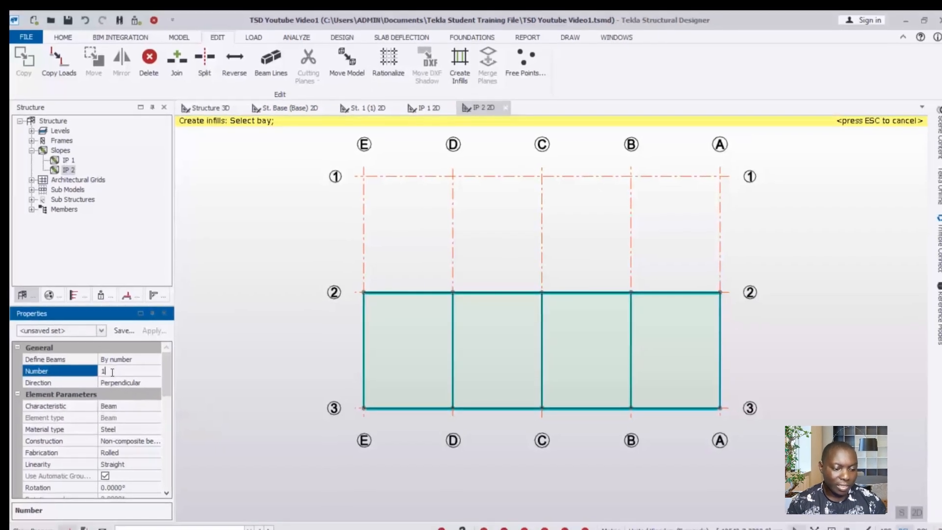
{"action": "left_click_drag", "start_coordinate": [98, 376], "coordinate": [68, 380]}
{"action": "type", "text": "6"}
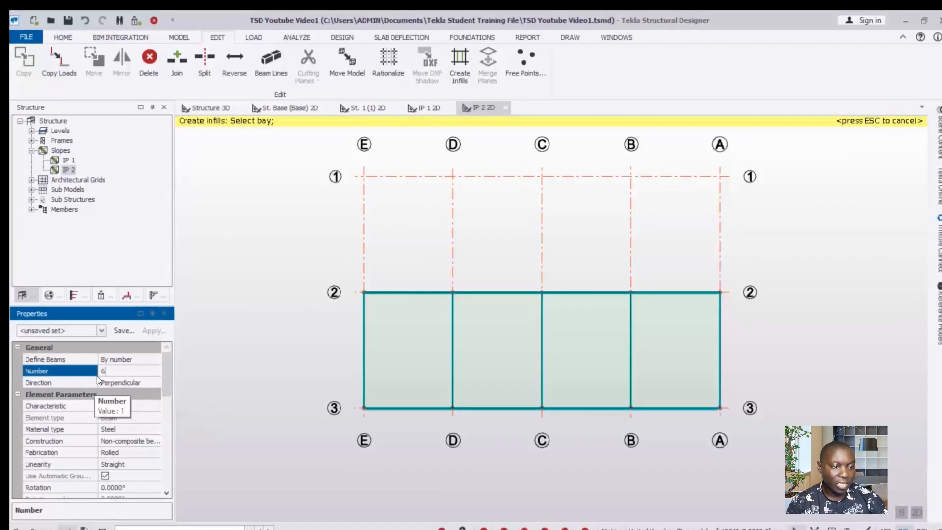
Step: Turn off autodesign for the slope IP 2 infill beams and keep the steel grade at S275
{"action": "left_click_drag", "start_coordinate": [166, 374], "coordinate": [164, 388]}
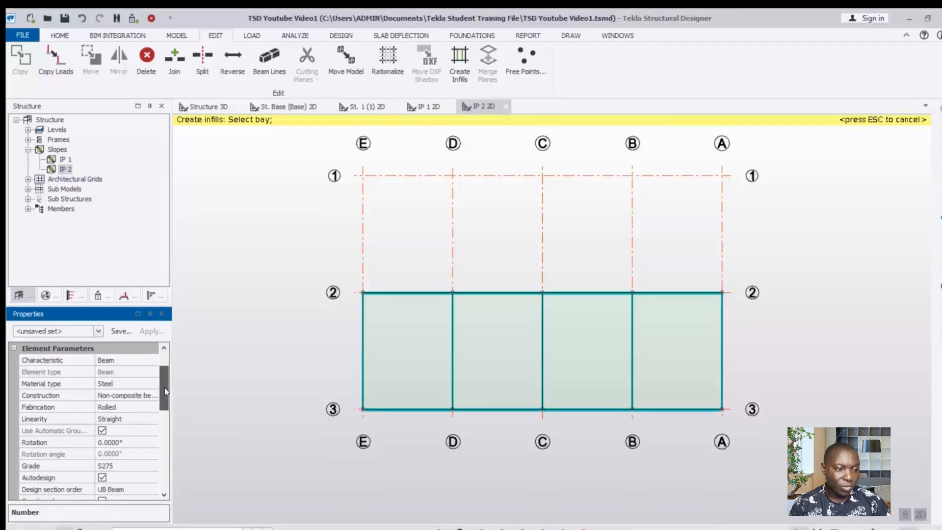
{"action": "scroll", "coordinate": [98, 417], "scroll_direction": "down", "scroll_amount": 2}
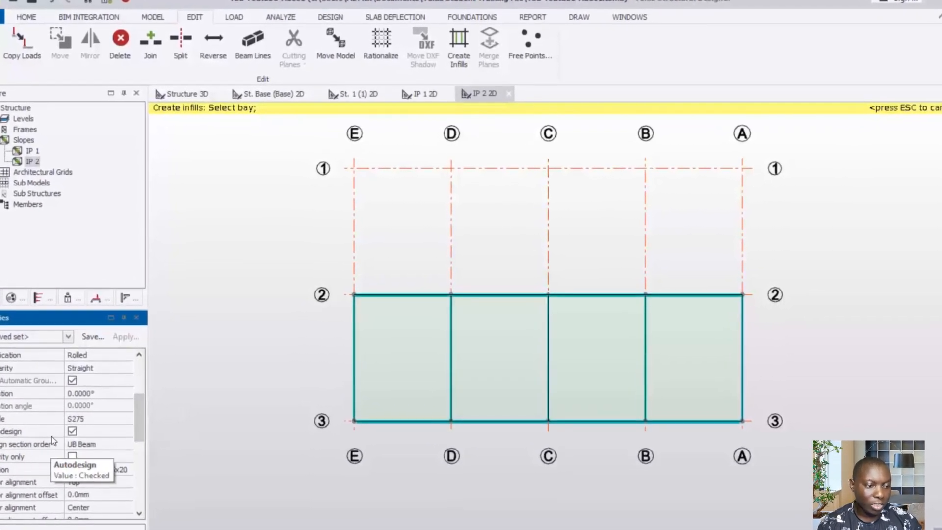
{"action": "left_click", "coordinate": [72, 431]}
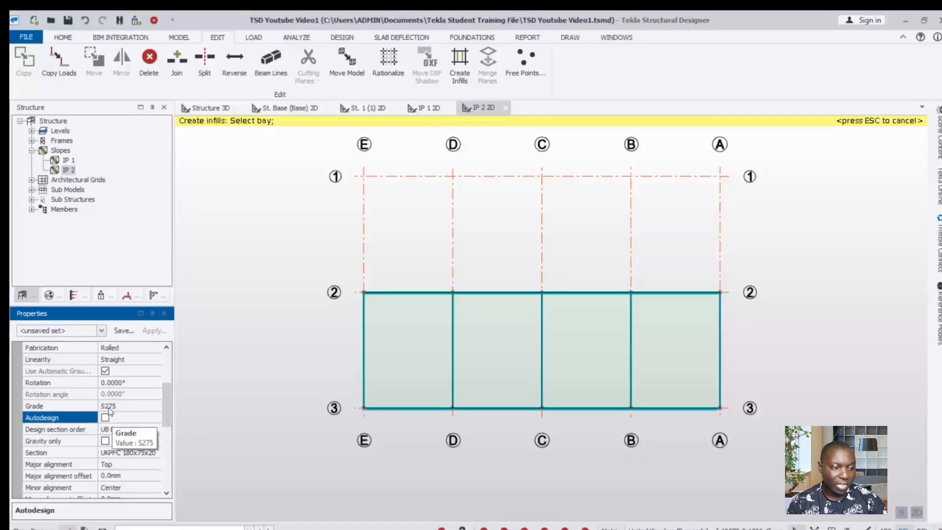
{"action": "left_click", "coordinate": [150, 407]}
{"action": "left_click", "coordinate": [155, 407]}
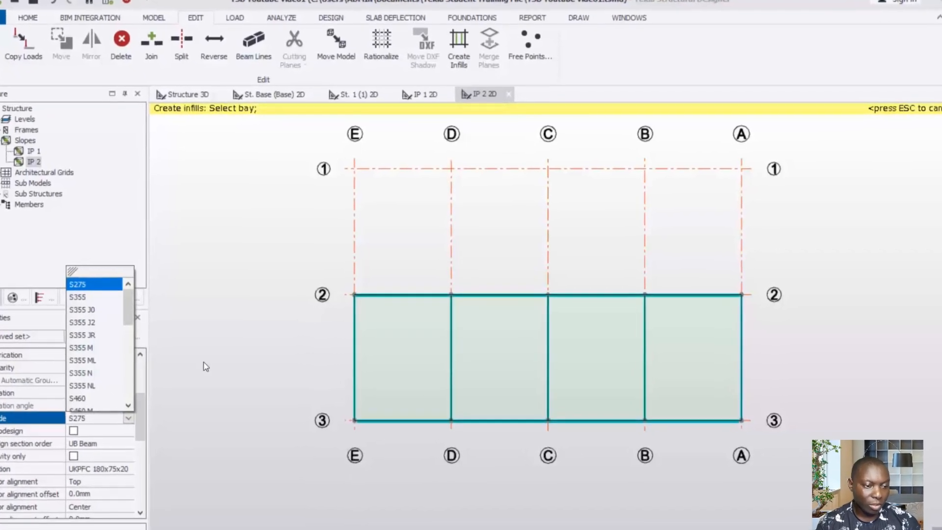
{"action": "left_click", "coordinate": [176, 390]}
Step: Choose section UKPFC 180x75x20 for the slope IP 2 infill beams and set their major alignment to Bottom
{"action": "left_click_drag", "start_coordinate": [138, 421], "coordinate": [138, 435]}
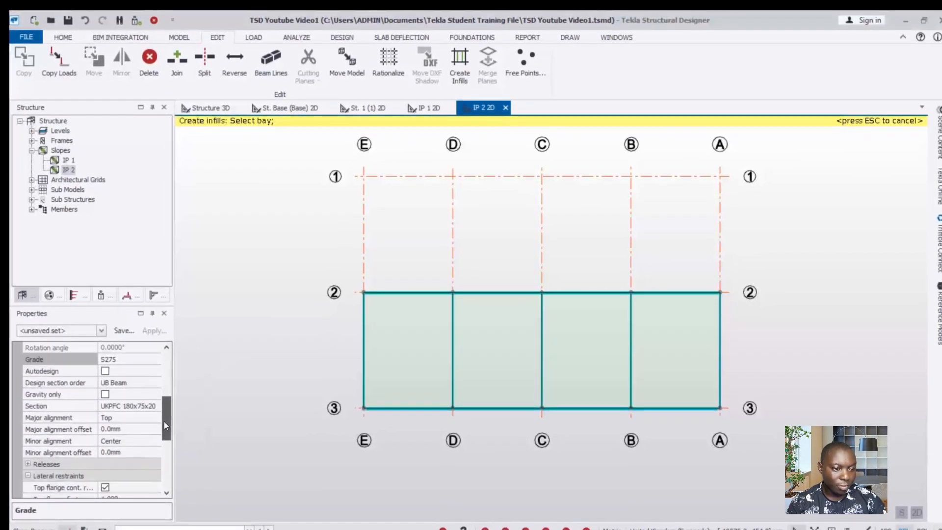
{"action": "scroll", "coordinate": [164, 423], "scroll_direction": "down", "scroll_amount": 1}
{"action": "left_click", "coordinate": [157, 394]}
{"action": "left_click", "coordinate": [157, 394]}
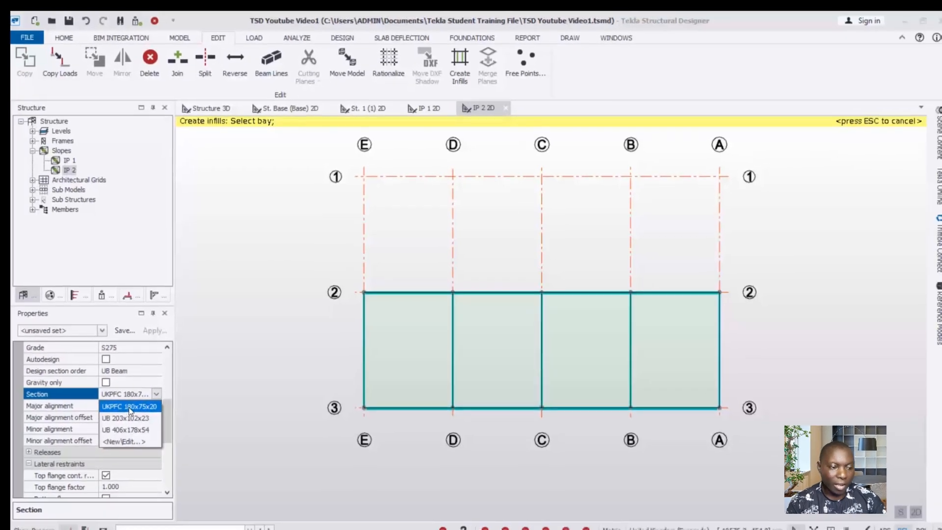
{"action": "left_click", "coordinate": [130, 406]}
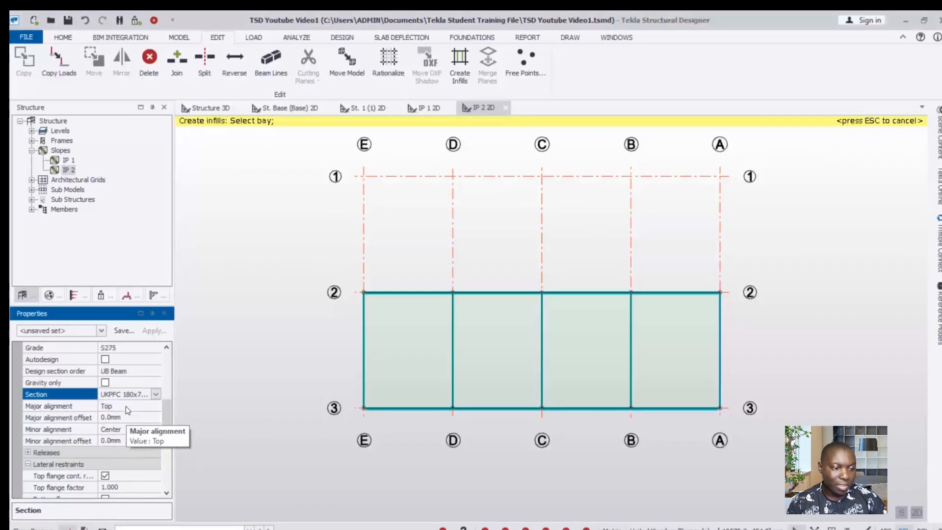
{"action": "left_click", "coordinate": [126, 407]}
{"action": "left_click", "coordinate": [155, 406]}
{"action": "left_click", "coordinate": [125, 452]}
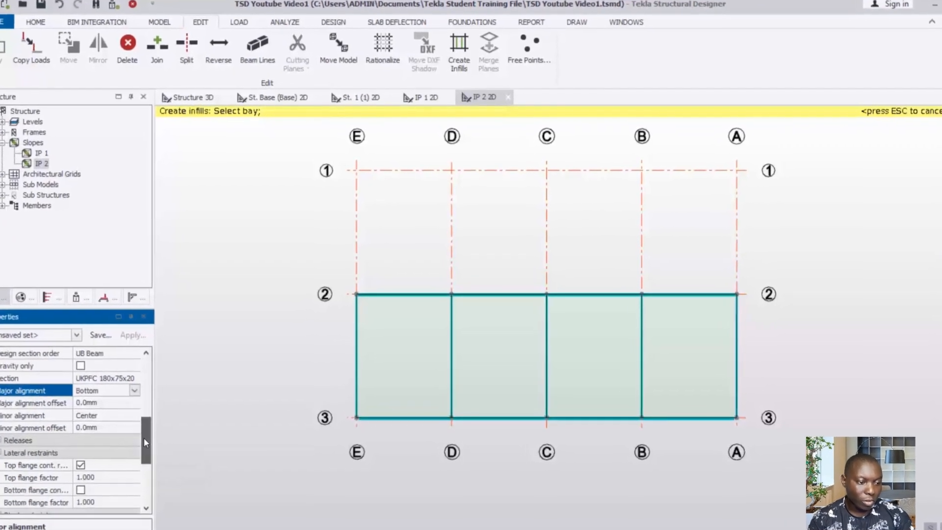
Step: Turn off the top flange continuous lateral restraint for the slope IP 2 infill beams
{"action": "left_click_drag", "start_coordinate": [144, 441], "coordinate": [138, 455]}
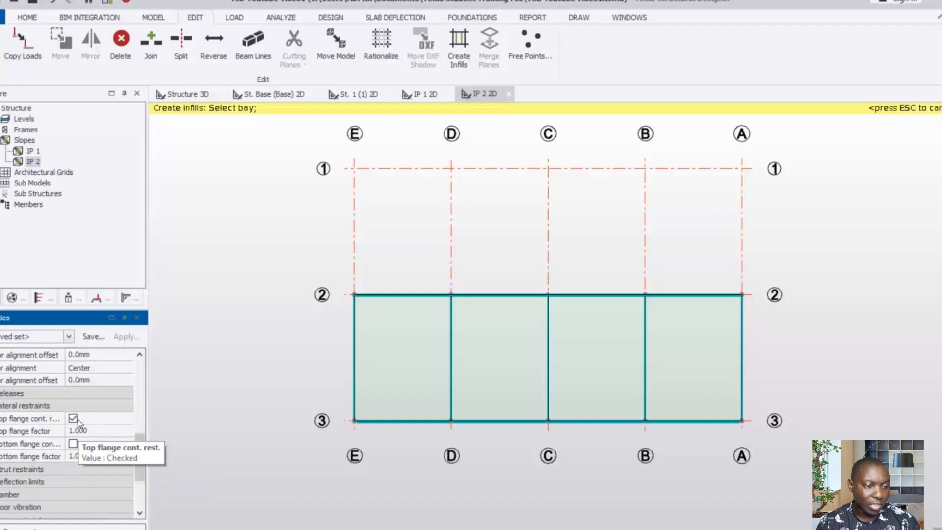
{"action": "left_click", "coordinate": [73, 418]}
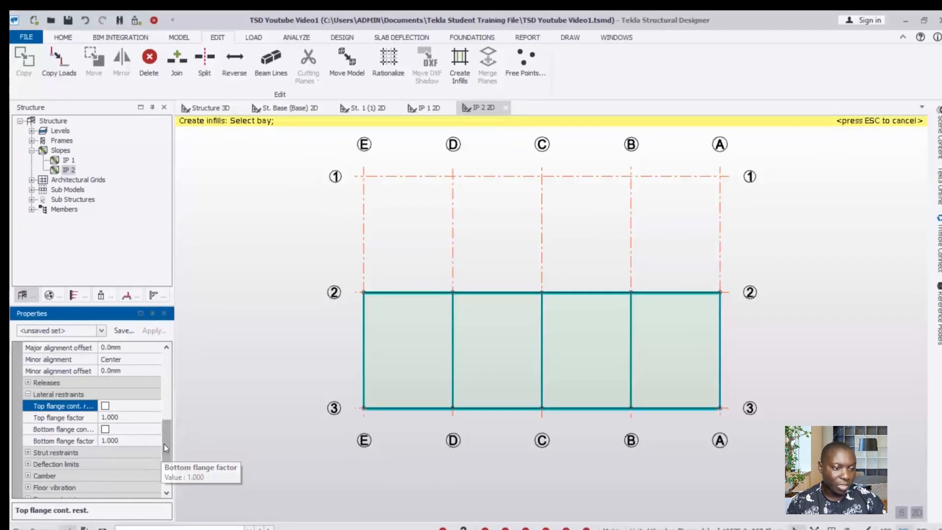
{"action": "left_click_drag", "start_coordinate": [164, 444], "coordinate": [172, 361]}
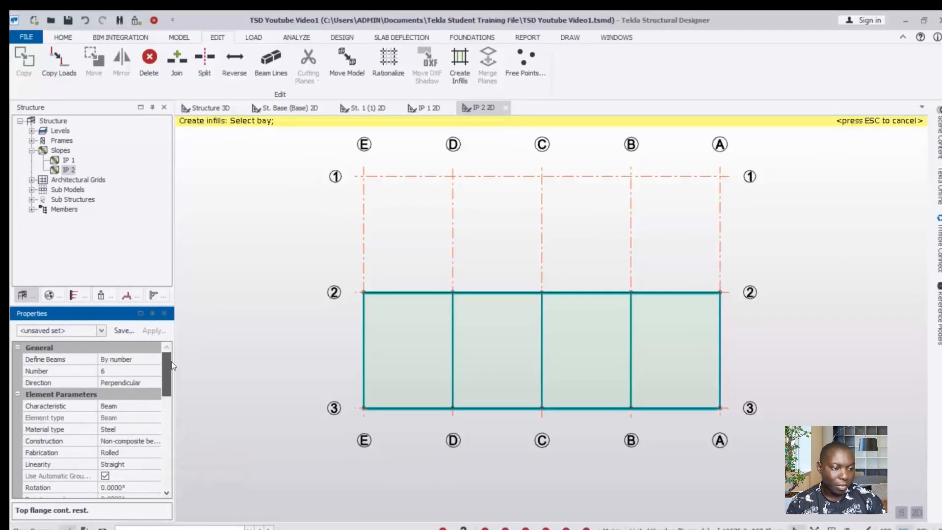
Step: Create six perpendicular infill beams in each of the four slope IP 2 bays between grid lines E and A
{"action": "left_click", "coordinate": [375, 343]}
{"action": "left_click", "coordinate": [509, 356]}
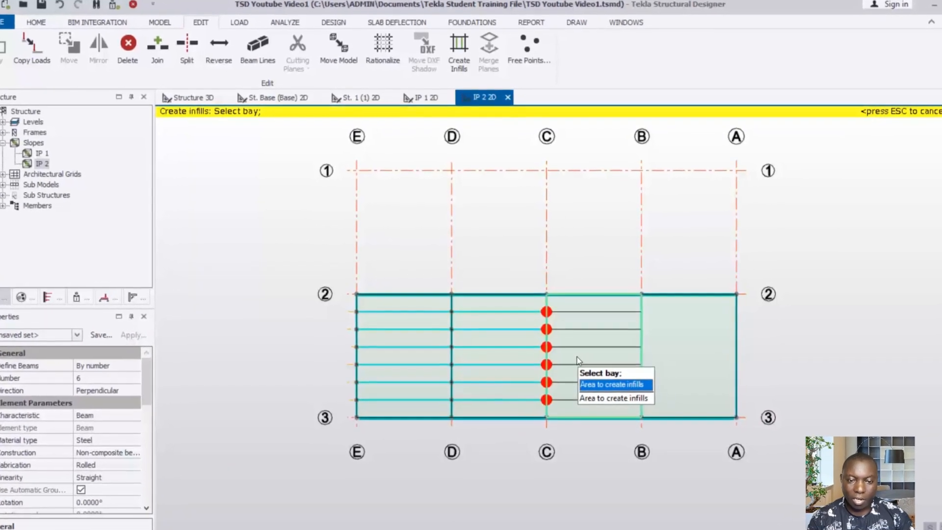
{"action": "left_click", "coordinate": [592, 361]}
{"action": "left_click", "coordinate": [676, 355]}
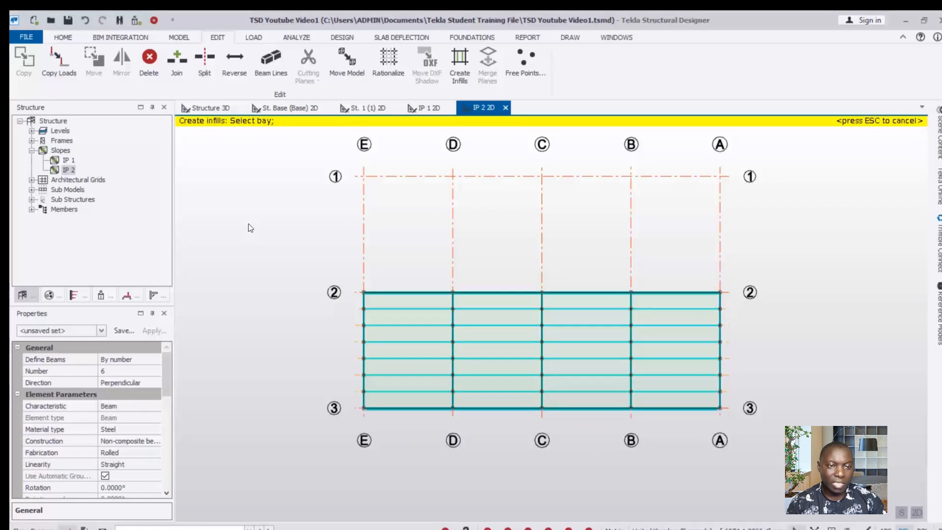
Step: End the infill command and examine the infill beams on both roof slopes in the 3D structure view
{"action": "key", "text": "Escape"}
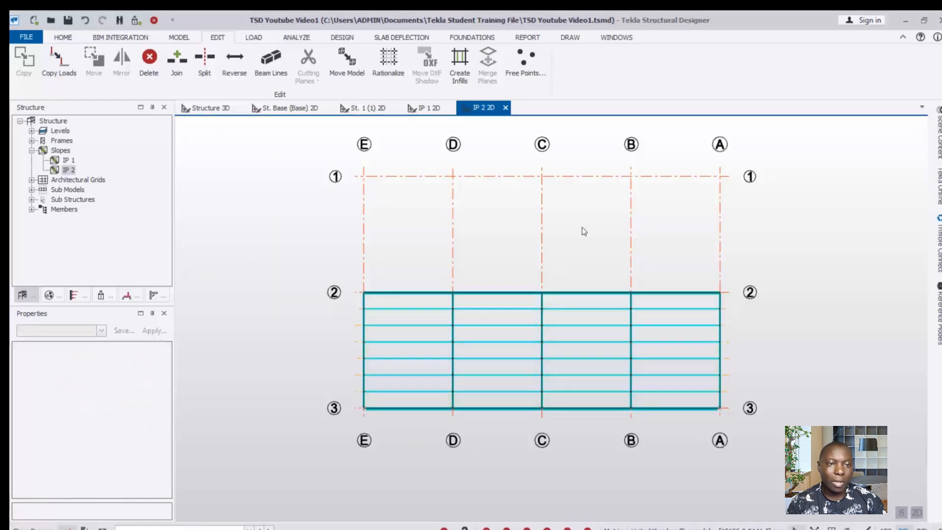
{"action": "left_click", "coordinate": [205, 107]}
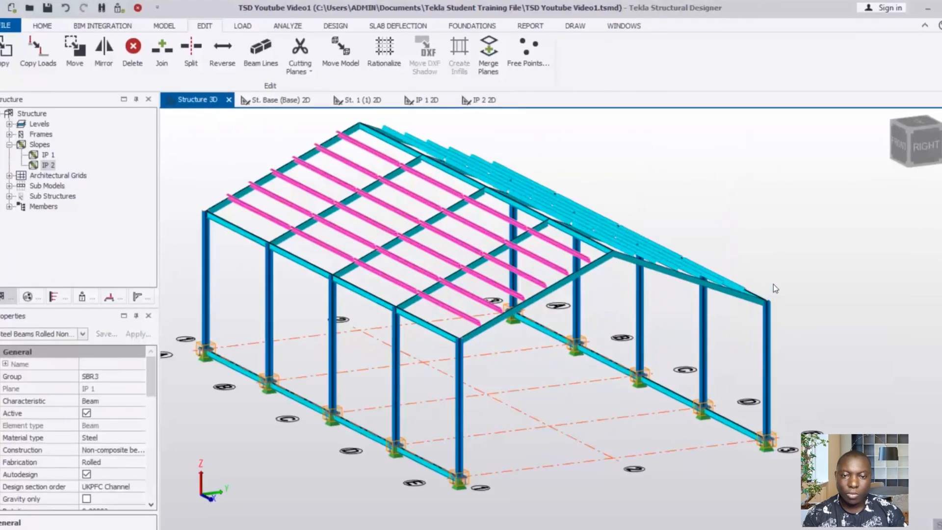
{"action": "mouse_move", "coordinate": [679, 282]}
{"action": "scroll", "coordinate": [679, 282], "scroll_direction": "up", "scroll_amount": 2}
{"action": "scroll", "coordinate": [516, 327], "scroll_direction": "up", "scroll_amount": 2}
{"action": "right_click_drag", "start_coordinate": [579, 339], "coordinate": [531, 369]}
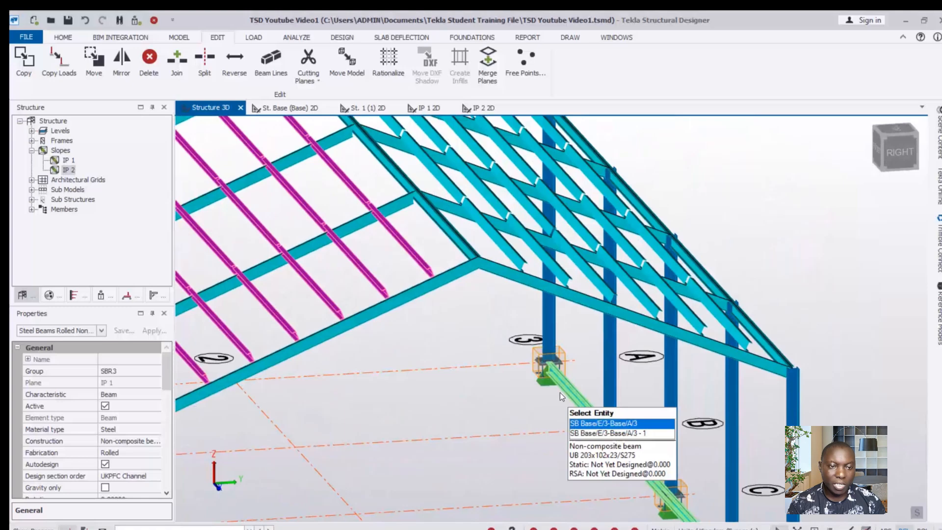
{"action": "scroll", "coordinate": [560, 392], "scroll_direction": "down", "scroll_amount": 2}
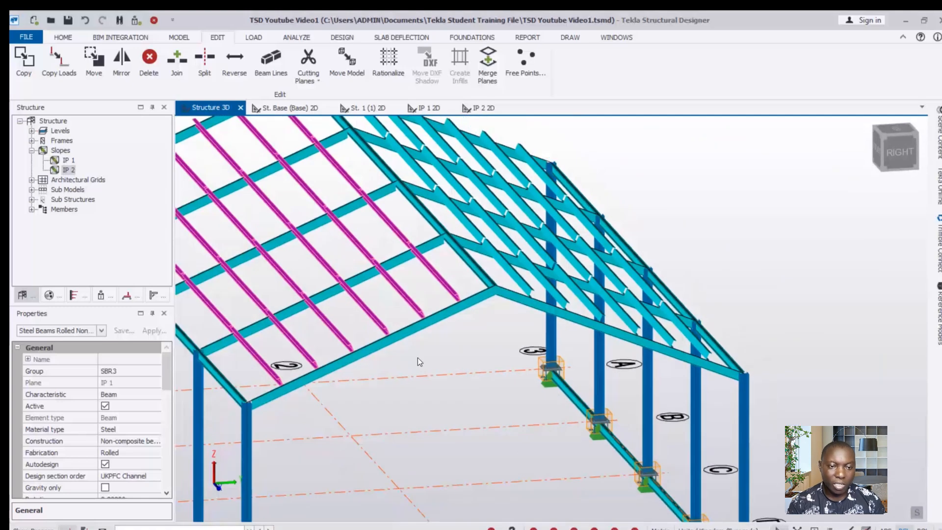
{"action": "scroll", "coordinate": [445, 291], "scroll_direction": "up", "scroll_amount": 2}
{"action": "scroll", "coordinate": [521, 291], "scroll_direction": "up", "scroll_amount": 4}
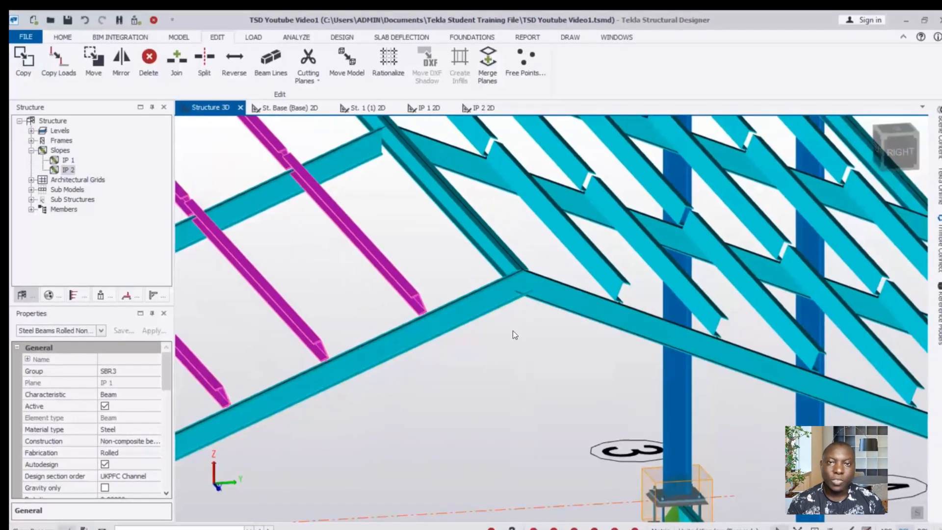
{"action": "right_click_drag", "start_coordinate": [514, 331], "coordinate": [582, 302]}
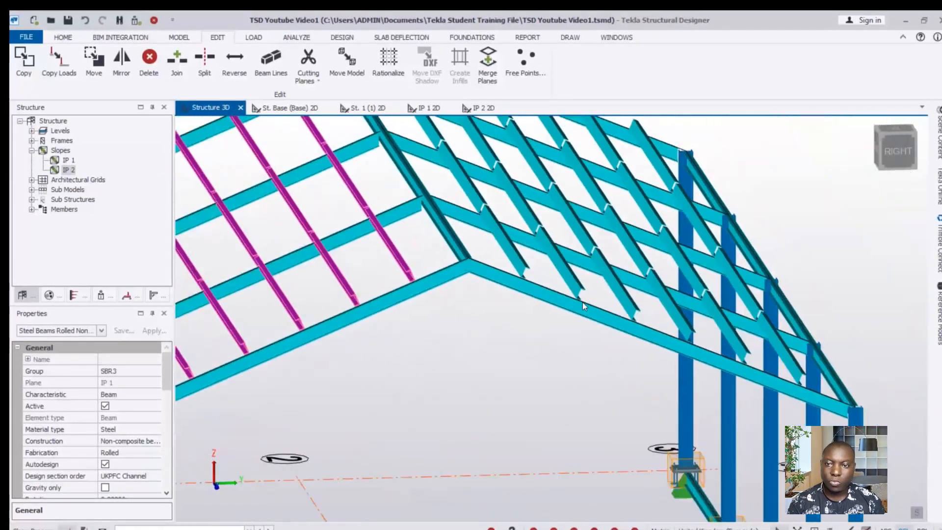
Step: Select only the row of infill beams nearest the ridge on slope IP 1, working from the right elevation
{"action": "left_click", "coordinate": [877, 182]}
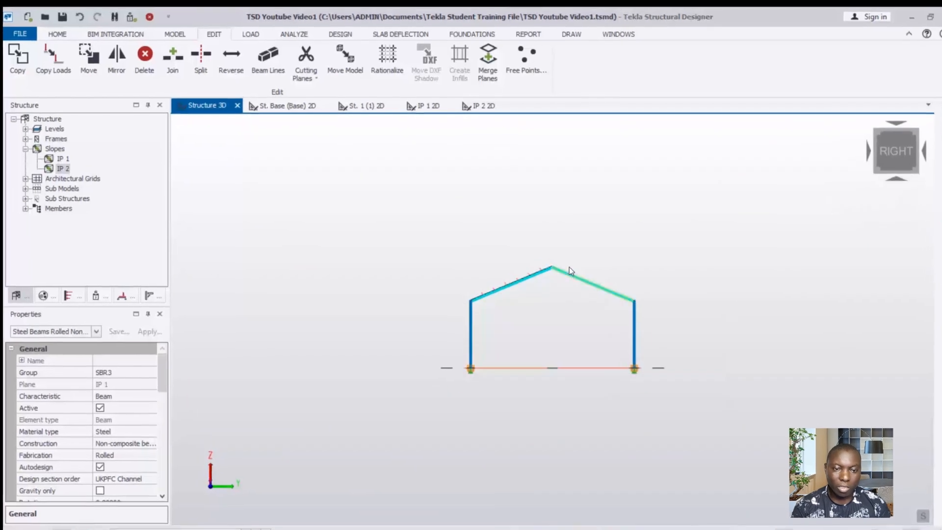
{"action": "scroll", "coordinate": [558, 267], "scroll_direction": "up", "scroll_amount": 6}
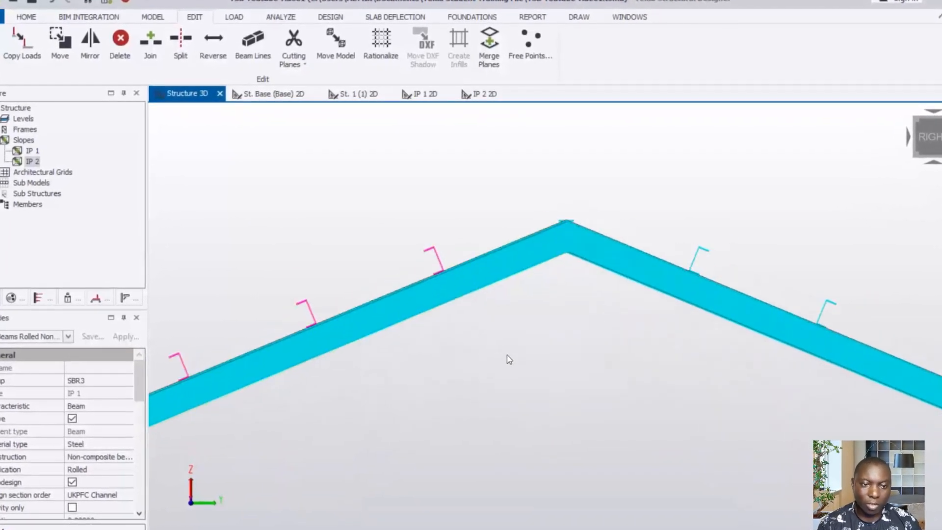
{"action": "scroll", "coordinate": [428, 359], "scroll_direction": "down", "scroll_amount": 2}
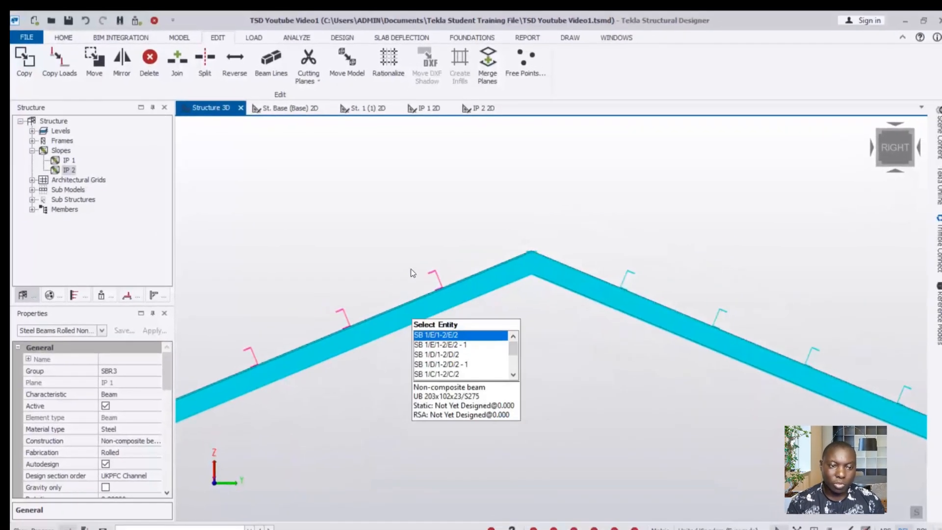
{"action": "left_click_drag", "start_coordinate": [382, 190], "coordinate": [505, 417]}
{"action": "scroll", "coordinate": [510, 360], "scroll_direction": "down", "scroll_amount": 2}
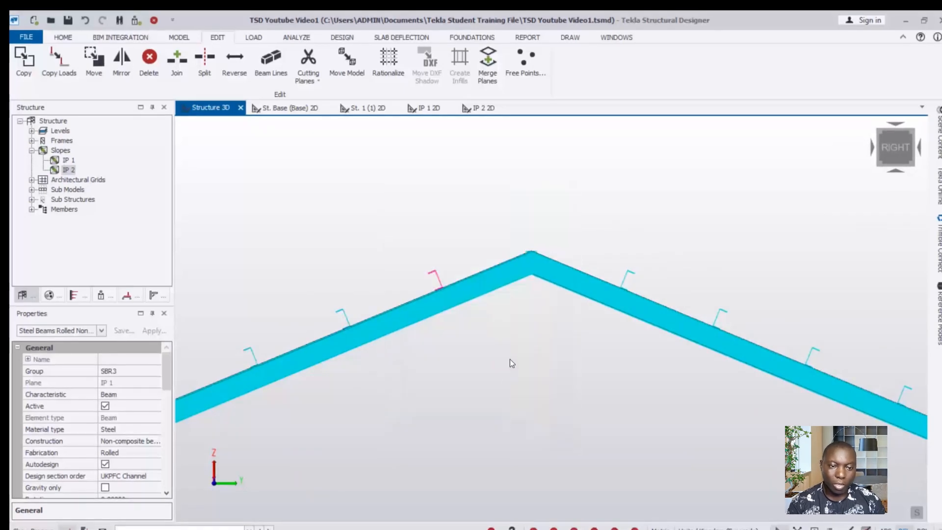
{"action": "right_click_drag", "start_coordinate": [496, 370], "coordinate": [671, 402]}
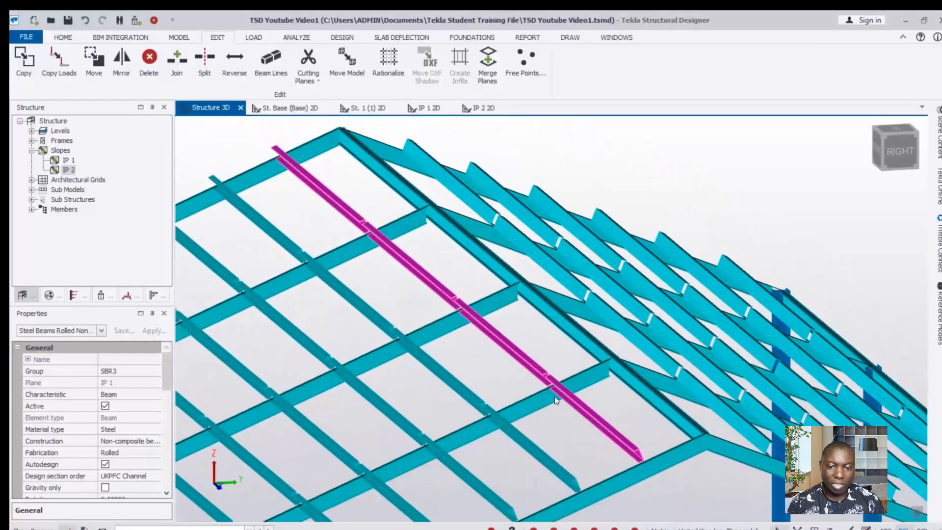
Step: Start copying the four selected slope IP 1 beams, using their end node on the near gable rafter as reference
{"action": "scroll", "coordinate": [660, 395], "scroll_direction": "up", "scroll_amount": 1}
{"action": "scroll", "coordinate": [584, 350], "scroll_direction": "down", "scroll_amount": 1}
{"action": "scroll", "coordinate": [631, 403], "scroll_direction": "up", "scroll_amount": 1}
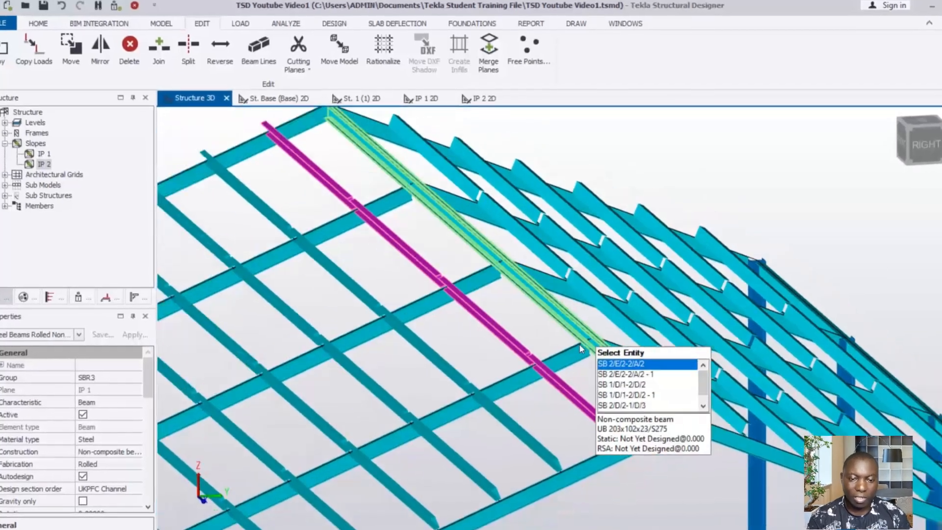
{"action": "scroll", "coordinate": [591, 346], "scroll_direction": "down", "scroll_amount": 1}
{"action": "scroll", "coordinate": [605, 412], "scroll_direction": "down", "scroll_amount": 3}
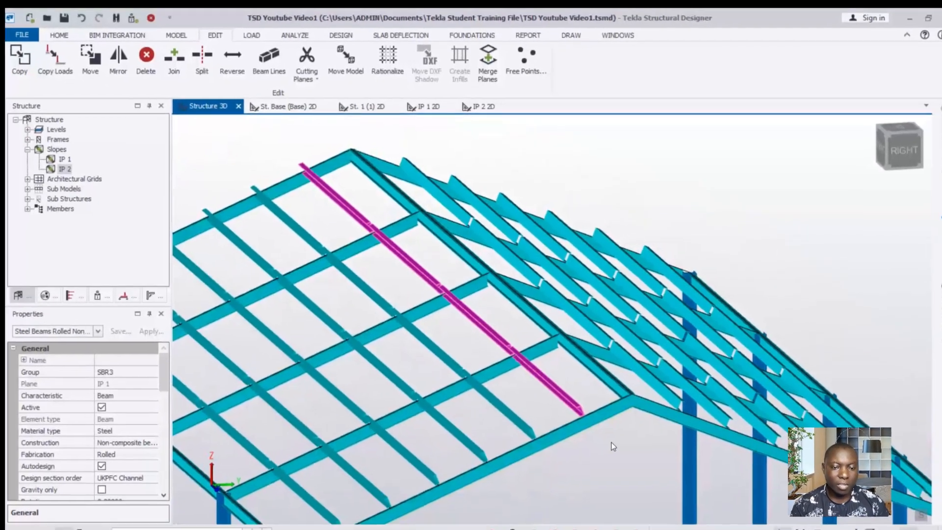
{"action": "scroll", "coordinate": [612, 443], "scroll_direction": "up", "scroll_amount": 1}
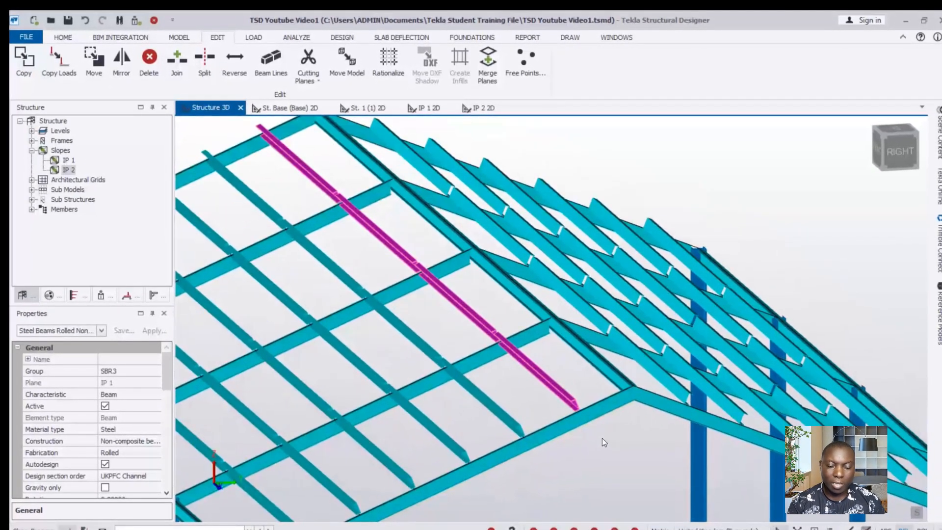
{"action": "right_click", "coordinate": [602, 438]}
{"action": "left_click", "coordinate": [638, 276]}
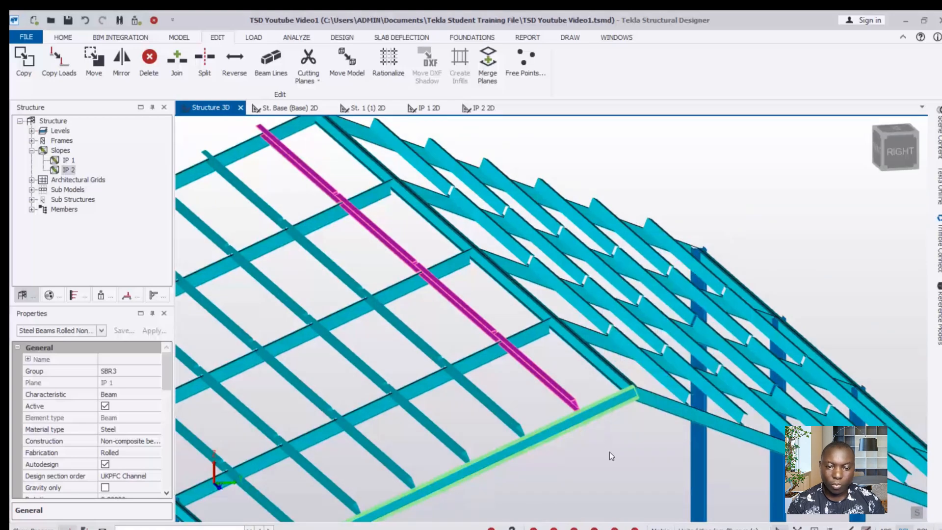
{"action": "scroll", "coordinate": [634, 414], "scroll_direction": "up", "scroll_amount": 5}
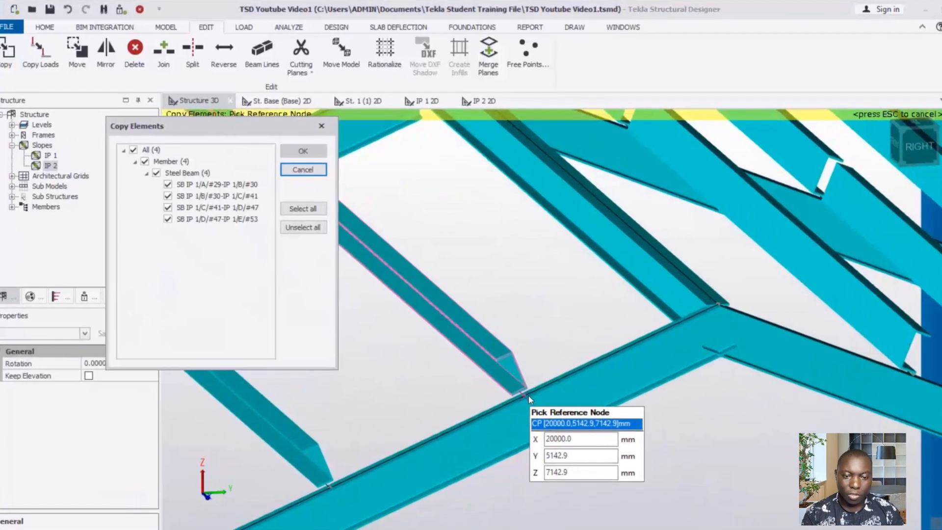
{"action": "left_click", "coordinate": [529, 394]}
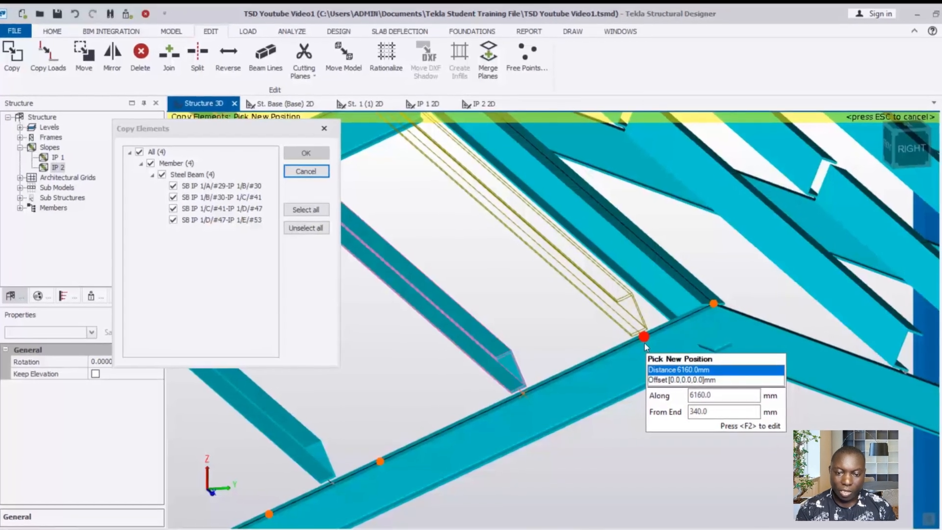
Step: Place the copied slope IP 1 beams 300 mm from the ridge end of the rafter and finish copying
{"action": "key", "text": "F2"}
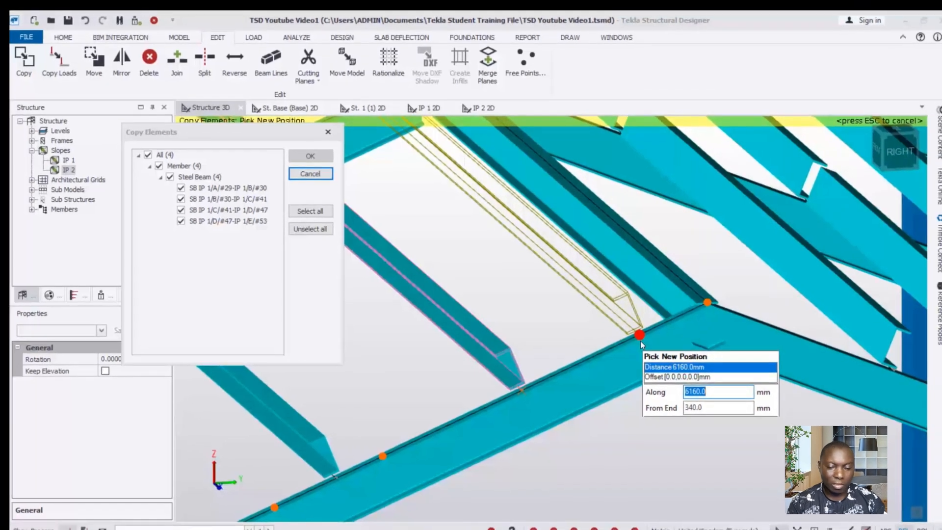
{"action": "key", "text": "Tab"}
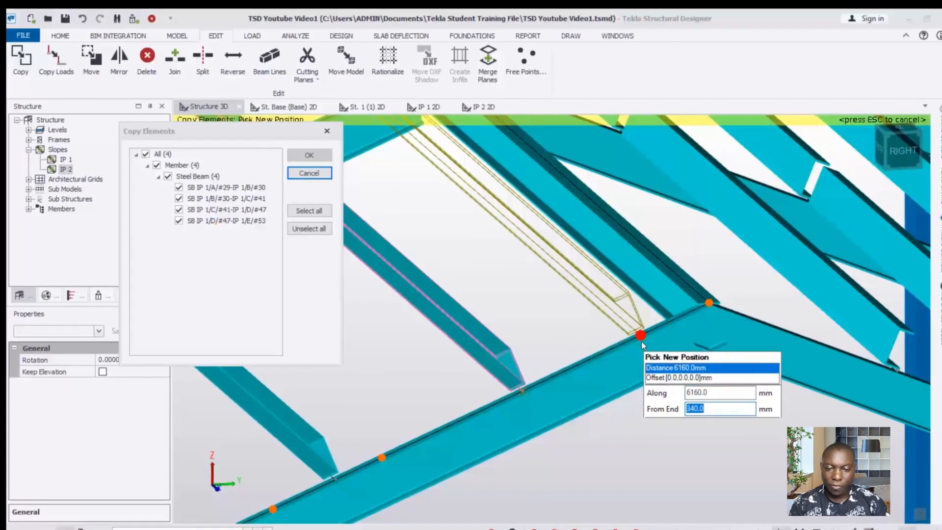
{"action": "type", "text": "30"}
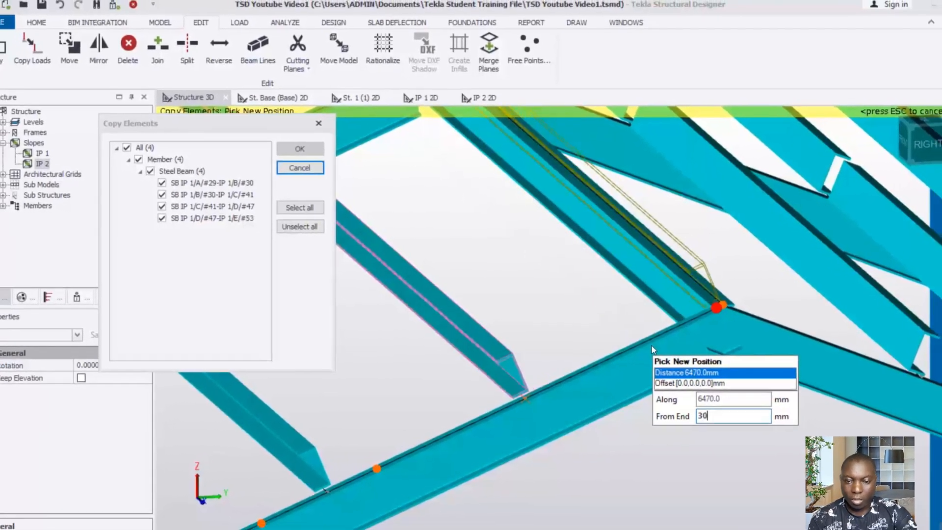
{"action": "type", "text": "0"}
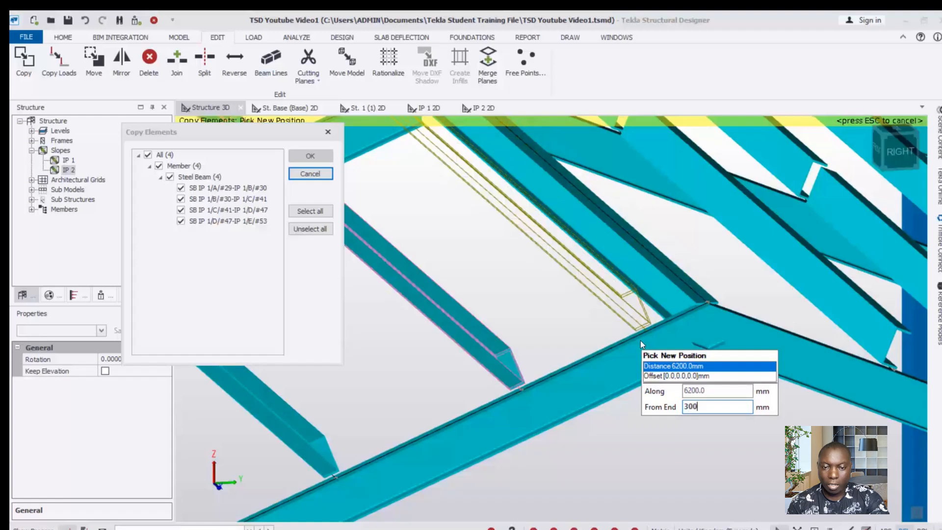
{"action": "key", "text": "Return"}
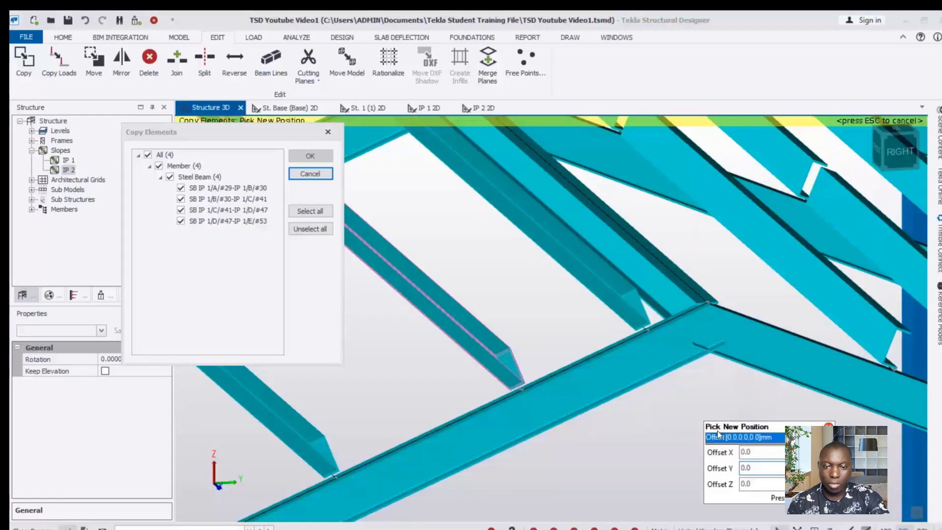
{"action": "scroll", "coordinate": [519, 362], "scroll_direction": "down", "scroll_amount": 3}
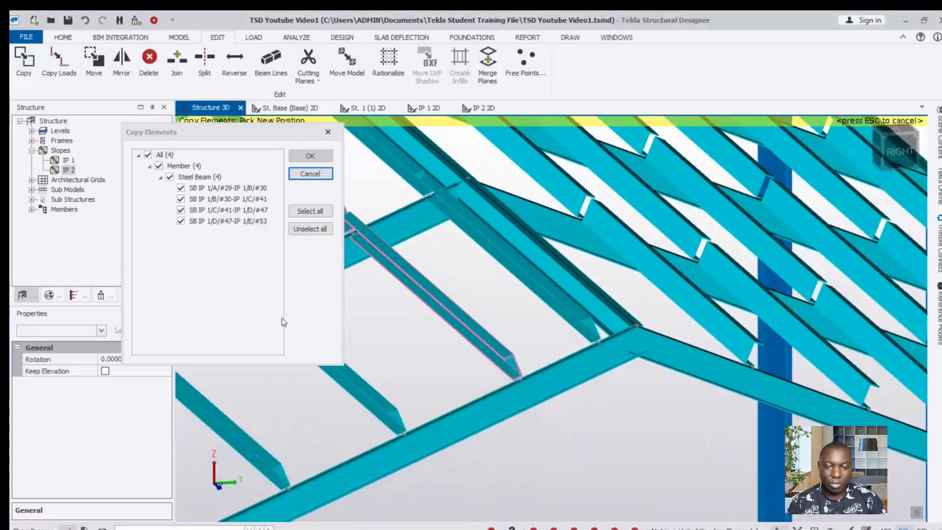
{"action": "key", "text": "Escape"}
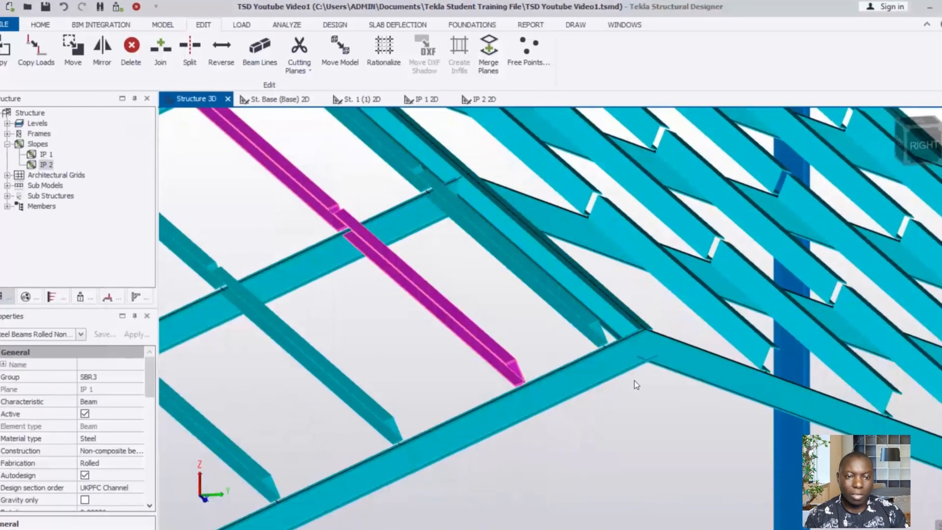
Step: Select the row of infill beams nearest the ridge on slope IP 2, working from the right elevation
{"action": "scroll", "coordinate": [549, 338], "scroll_direction": "down", "scroll_amount": 5}
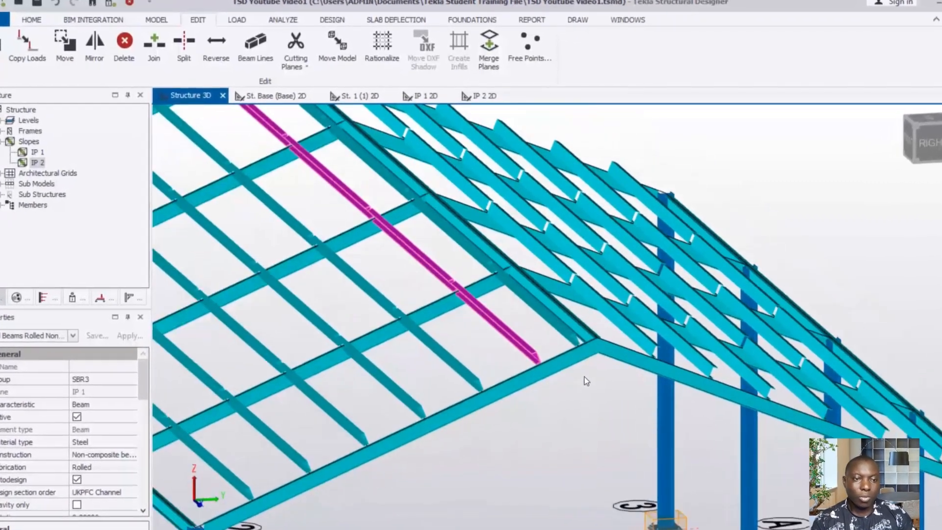
{"action": "left_click", "coordinate": [940, 155]}
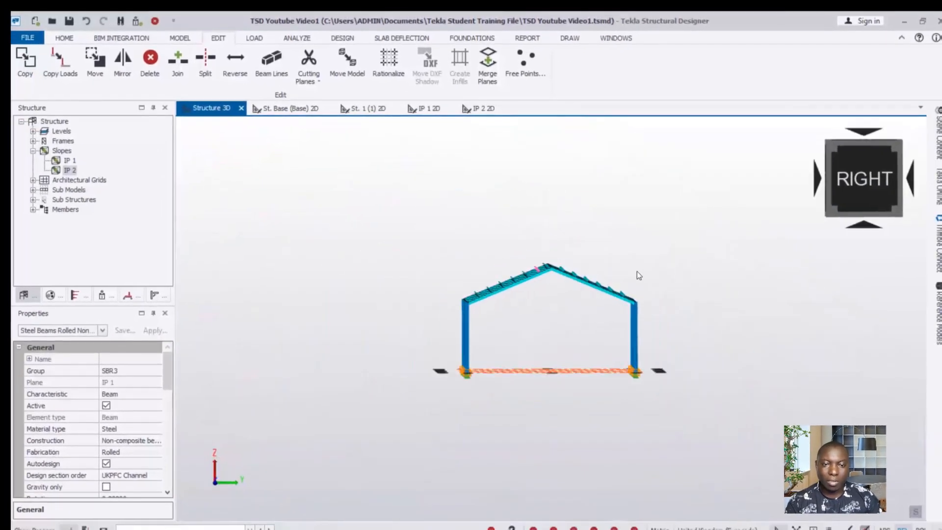
{"action": "scroll", "coordinate": [567, 272], "scroll_direction": "up", "scroll_amount": 2}
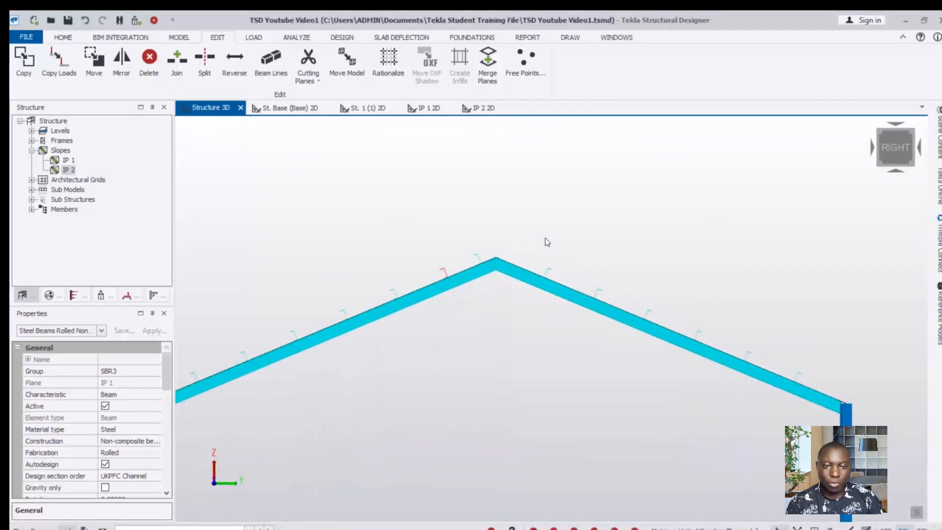
{"action": "left_click_drag", "start_coordinate": [528, 236], "coordinate": [566, 341]}
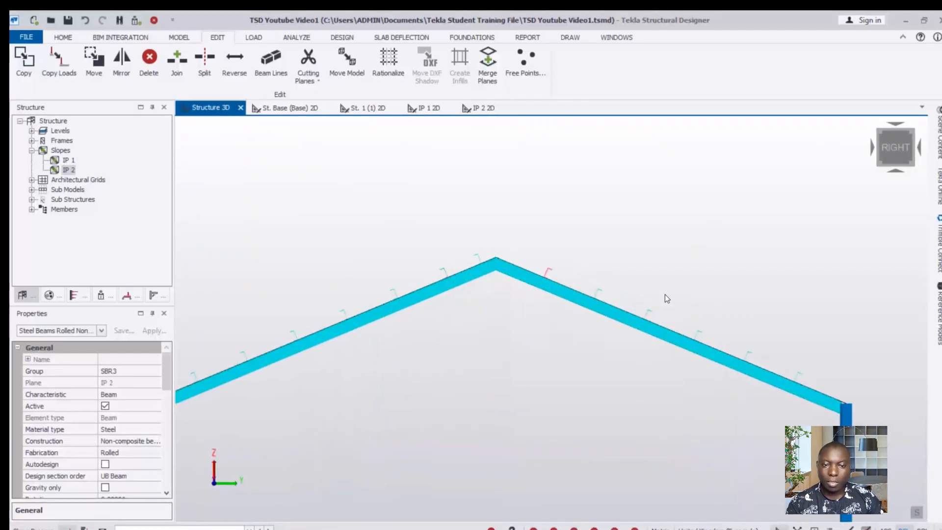
Step: Start copying the four selected slope IP 2 beams, using their end node on the near gable rafter as reference
{"action": "right_click_drag", "start_coordinate": [497, 325], "coordinate": [545, 375]}
{"action": "scroll", "coordinate": [678, 446], "scroll_direction": "up", "scroll_amount": 3}
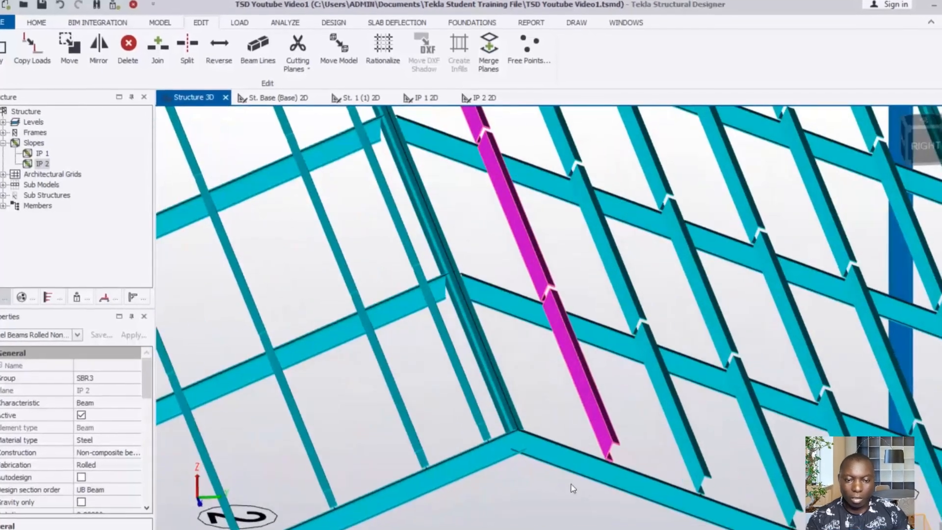
{"action": "scroll", "coordinate": [572, 484], "scroll_direction": "up", "scroll_amount": 3}
{"action": "right_click_drag", "start_coordinate": [515, 295], "coordinate": [524, 313]}
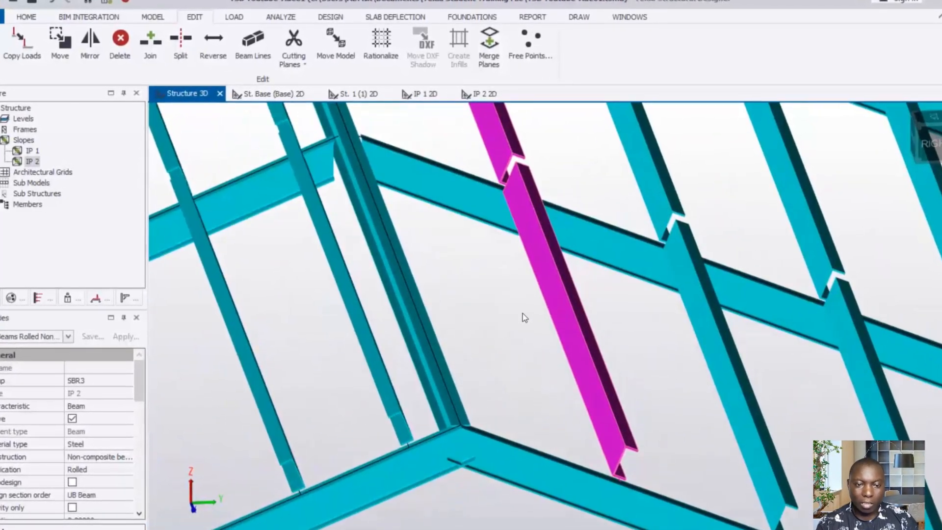
{"action": "right_click", "coordinate": [523, 313]}
{"action": "left_click", "coordinate": [548, 350]}
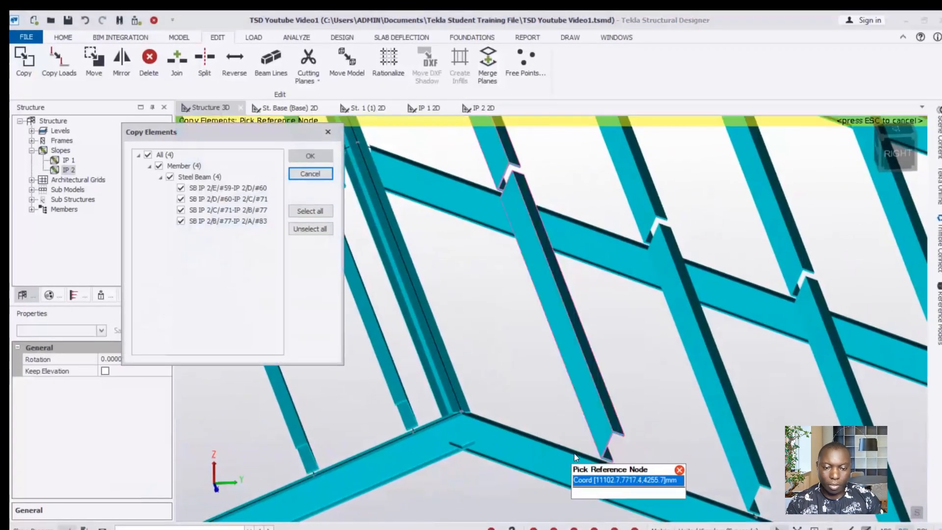
{"action": "scroll", "coordinate": [574, 453], "scroll_direction": "up", "scroll_amount": 2}
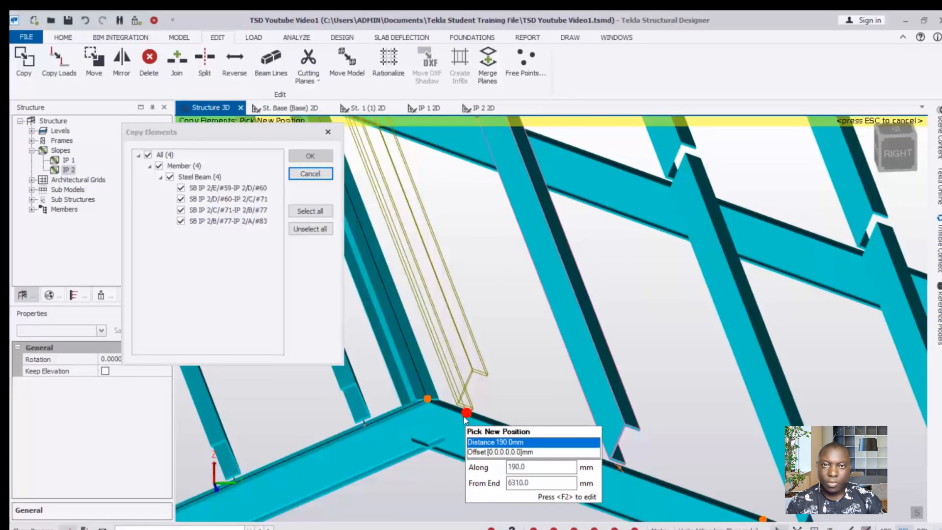
Step: Place the copied slope IP 2 beams 300 mm from the ridge end of the rafter and finish copying
{"action": "key", "text": "F2"}
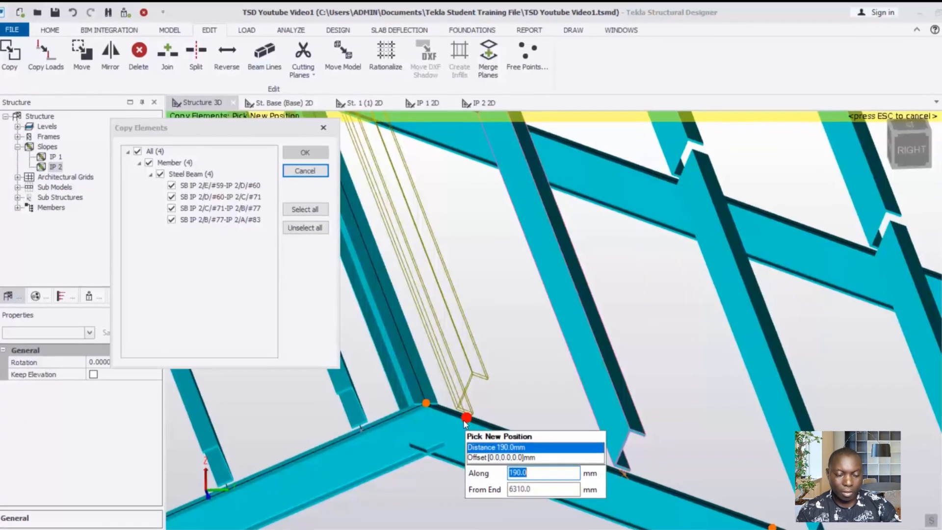
{"action": "type", "text": "3"}
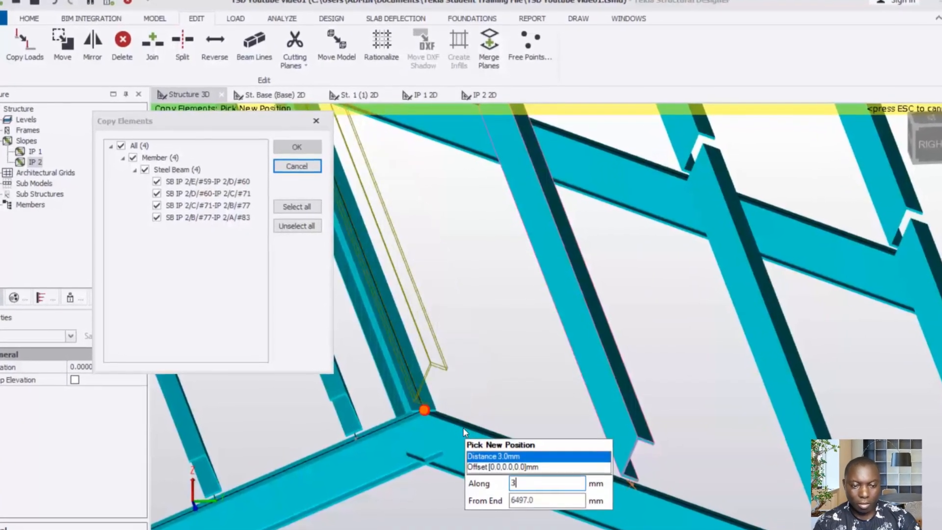
{"action": "type", "text": "00"}
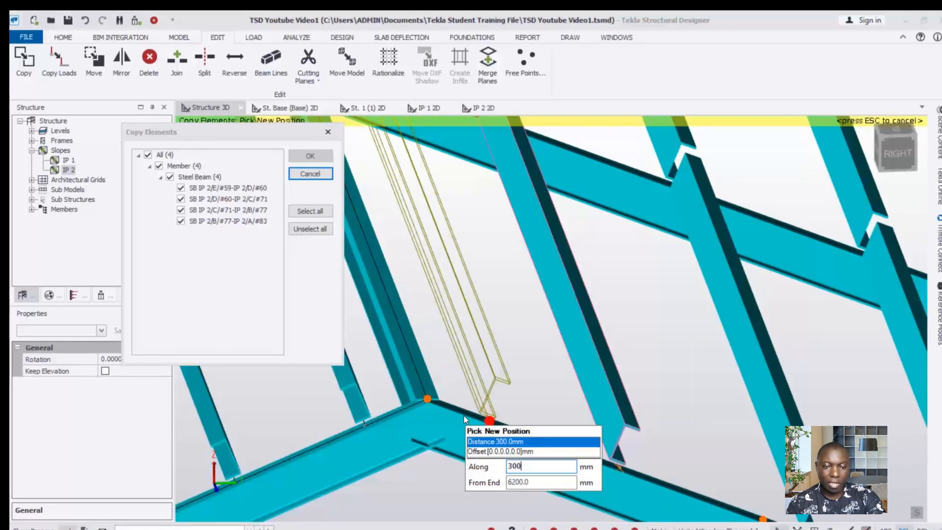
{"action": "key", "text": "Return"}
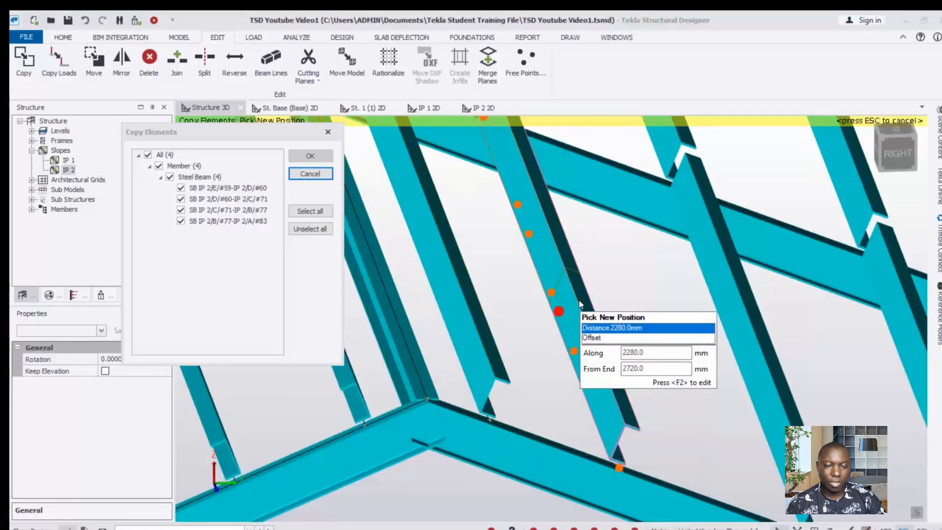
{"action": "scroll", "coordinate": [579, 301], "scroll_direction": "down", "scroll_amount": 1}
{"action": "scroll", "coordinate": [575, 391], "scroll_direction": "down", "scroll_amount": 6}
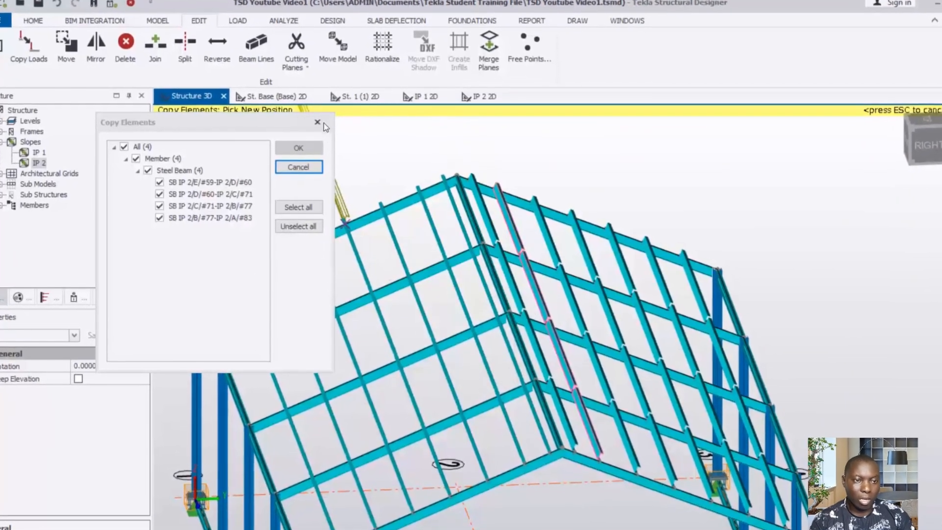
{"action": "left_click", "coordinate": [322, 125]}
{"action": "scroll", "coordinate": [559, 417], "scroll_direction": "down", "scroll_amount": 2}
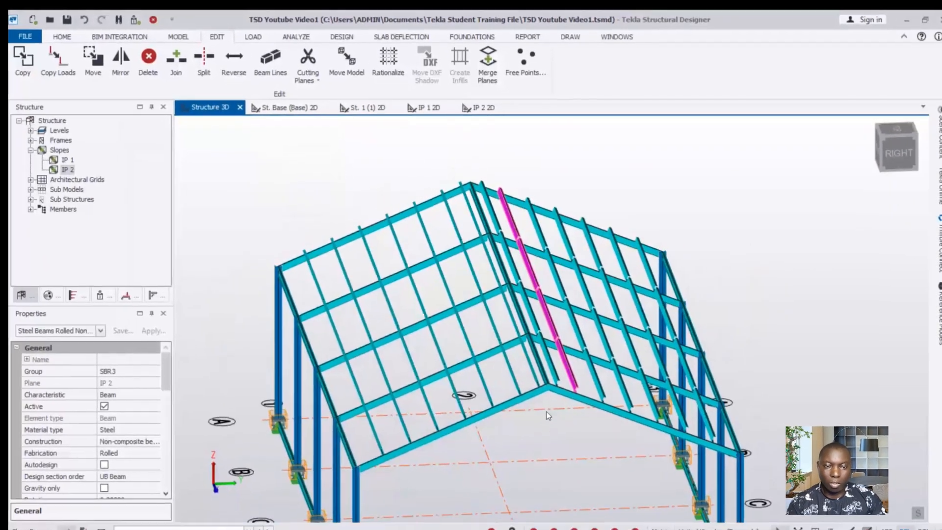
Step: Create frames along gable grid lines A and E of the building
{"action": "right_click_drag", "start_coordinate": [556, 426], "coordinate": [610, 334]}
{"action": "scroll", "coordinate": [608, 285], "scroll_direction": "down", "scroll_amount": 3}
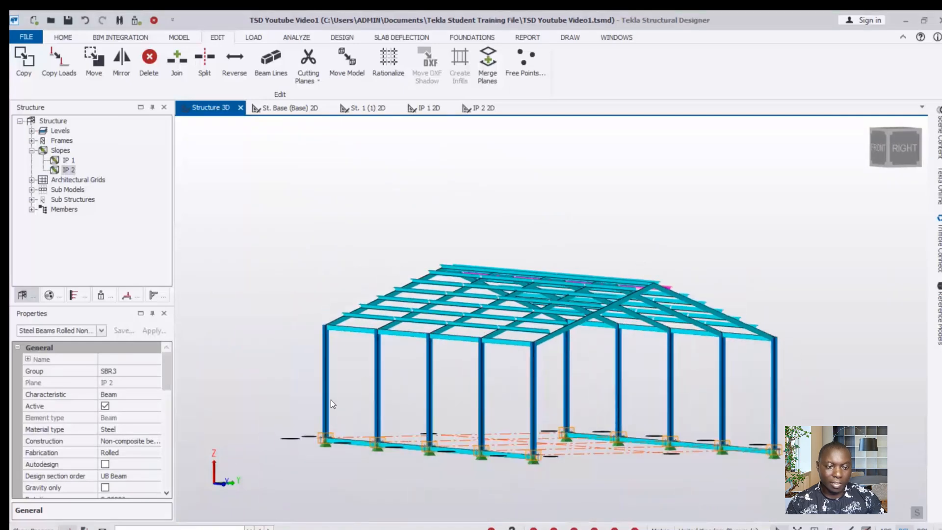
{"action": "scroll", "coordinate": [566, 426], "scroll_direction": "up", "scroll_amount": 3}
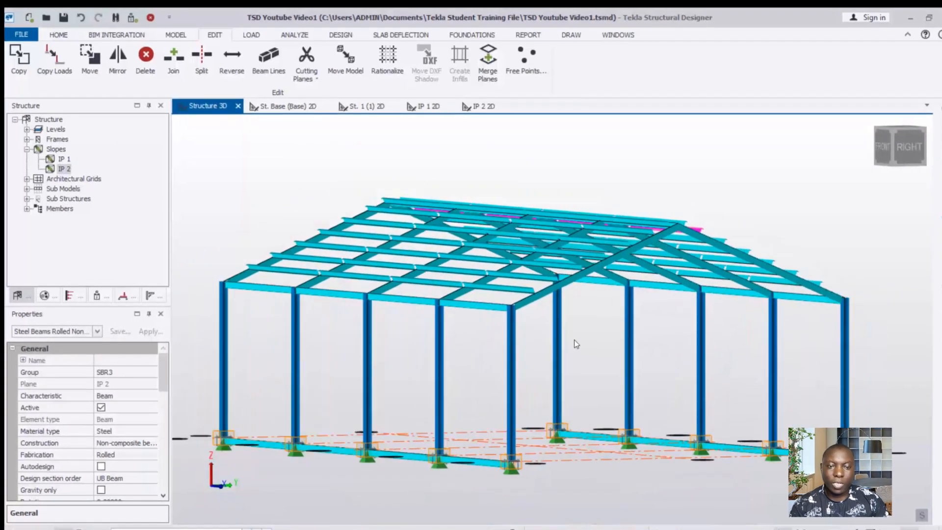
{"action": "scroll", "coordinate": [579, 343], "scroll_direction": "up", "scroll_amount": 4}
{"action": "scroll", "coordinate": [627, 292], "scroll_direction": "down", "scroll_amount": 4}
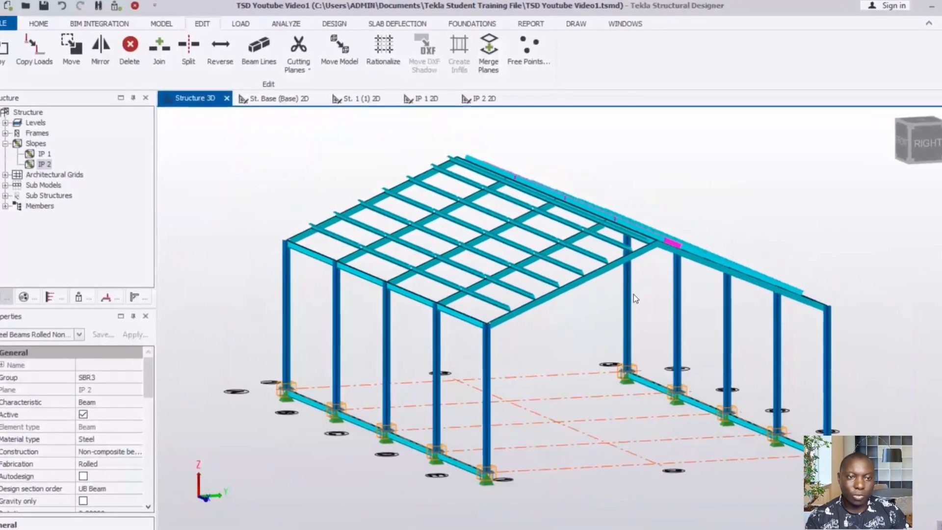
{"action": "right_click_drag", "start_coordinate": [569, 371], "coordinate": [609, 378]}
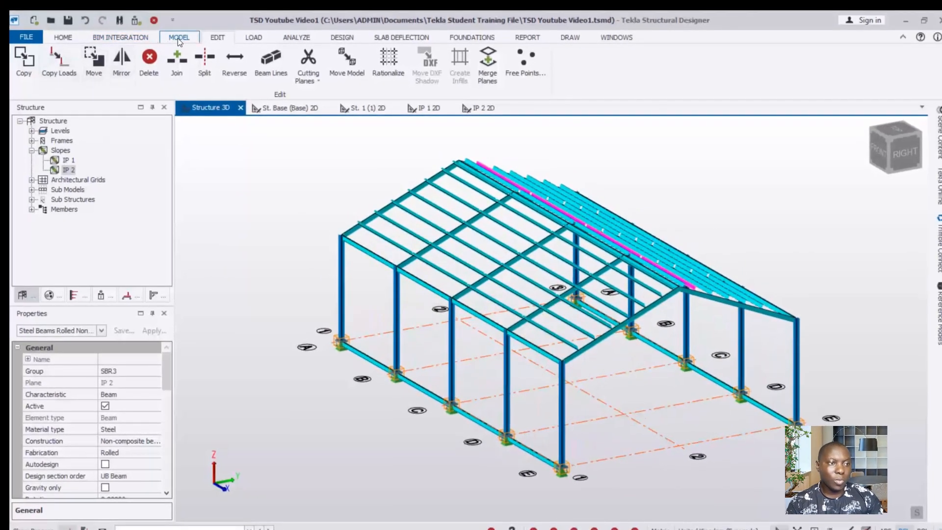
{"action": "left_click", "coordinate": [178, 38]}
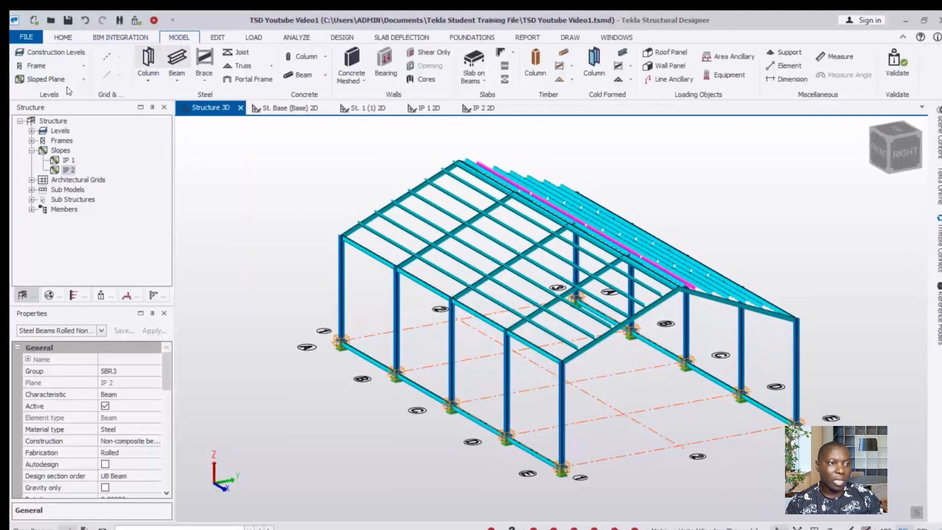
{"action": "left_click", "coordinate": [34, 69]}
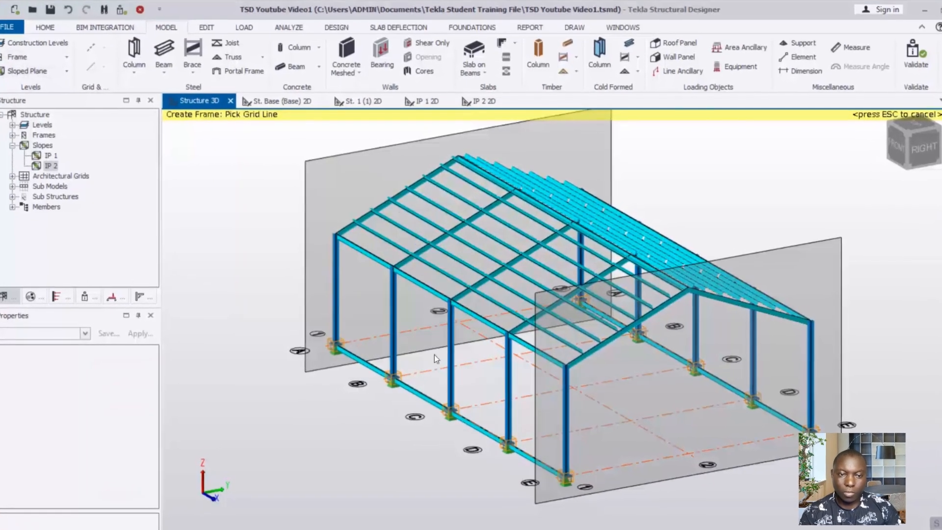
Step: Create frames along the side-wall grid lines 1 and 3
{"action": "scroll", "coordinate": [709, 459], "scroll_direction": "up", "scroll_amount": 1}
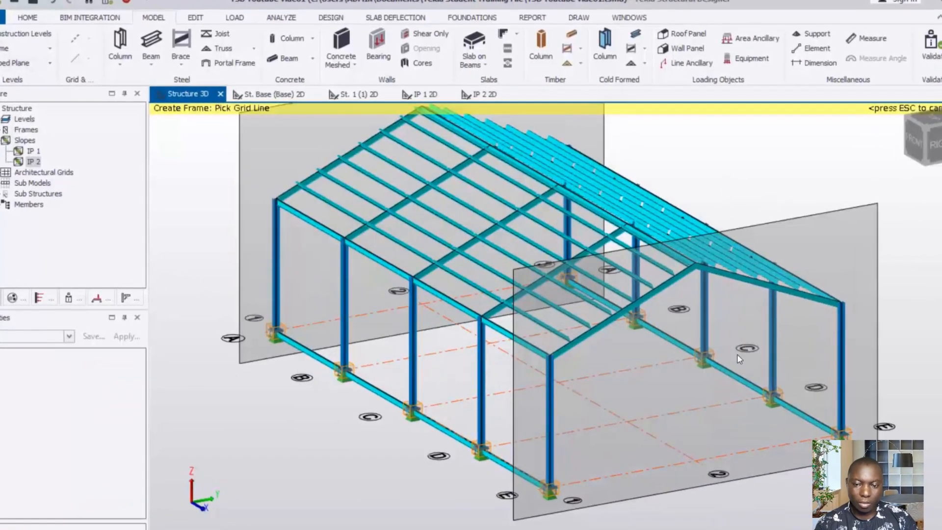
{"action": "scroll", "coordinate": [736, 354], "scroll_direction": "down", "scroll_amount": 2}
{"action": "scroll", "coordinate": [562, 464], "scroll_direction": "up", "scroll_amount": 4}
{"action": "scroll", "coordinate": [516, 456], "scroll_direction": "down", "scroll_amount": 2}
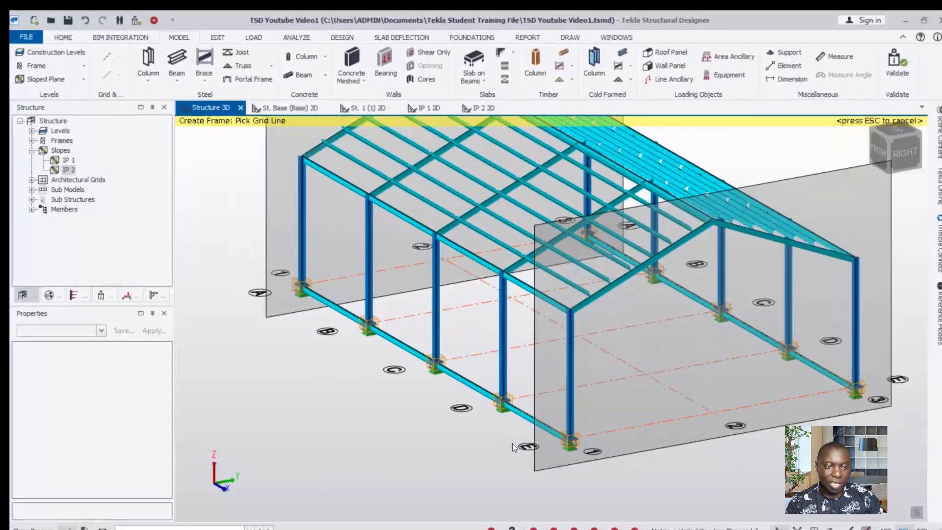
{"action": "scroll", "coordinate": [370, 335], "scroll_direction": "down", "scroll_amount": 1}
{"action": "scroll", "coordinate": [593, 474], "scroll_direction": "up", "scroll_amount": 1}
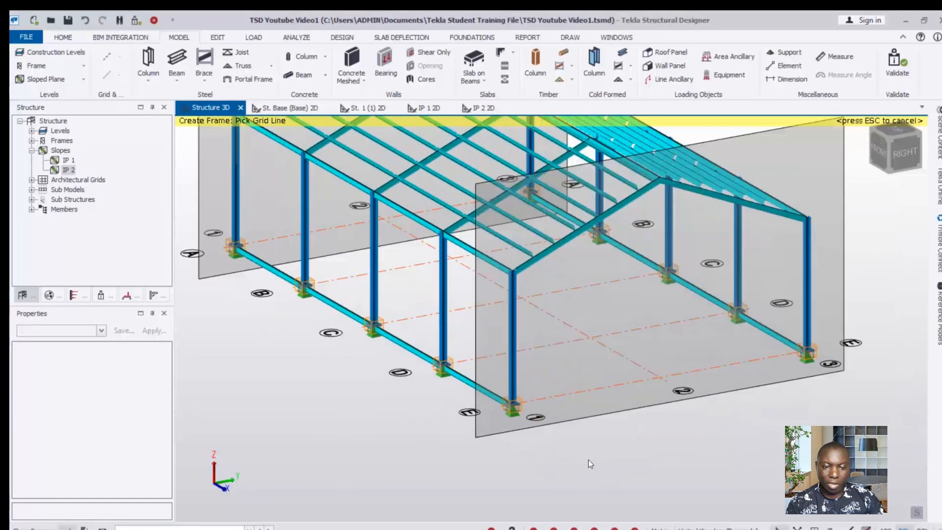
{"action": "scroll", "coordinate": [495, 441], "scroll_direction": "down", "scroll_amount": 1}
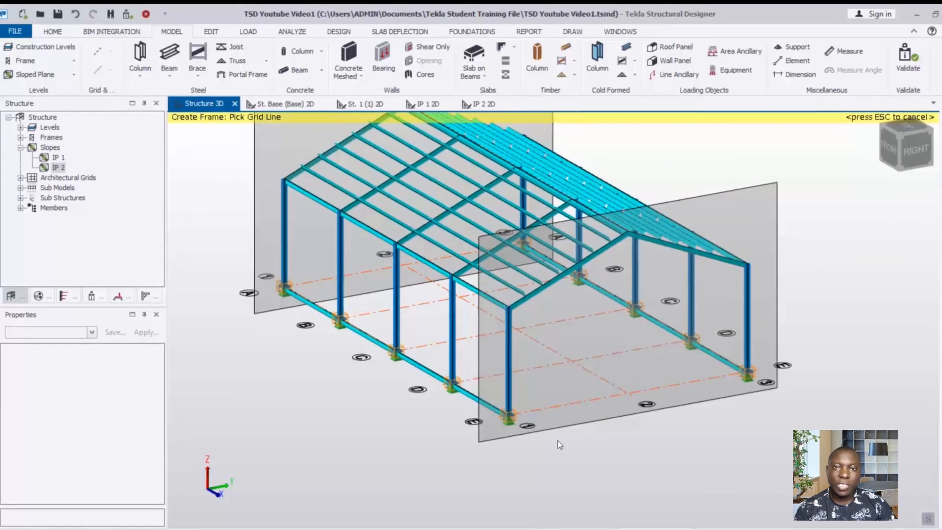
{"action": "scroll", "coordinate": [468, 431], "scroll_direction": "up", "scroll_amount": 1}
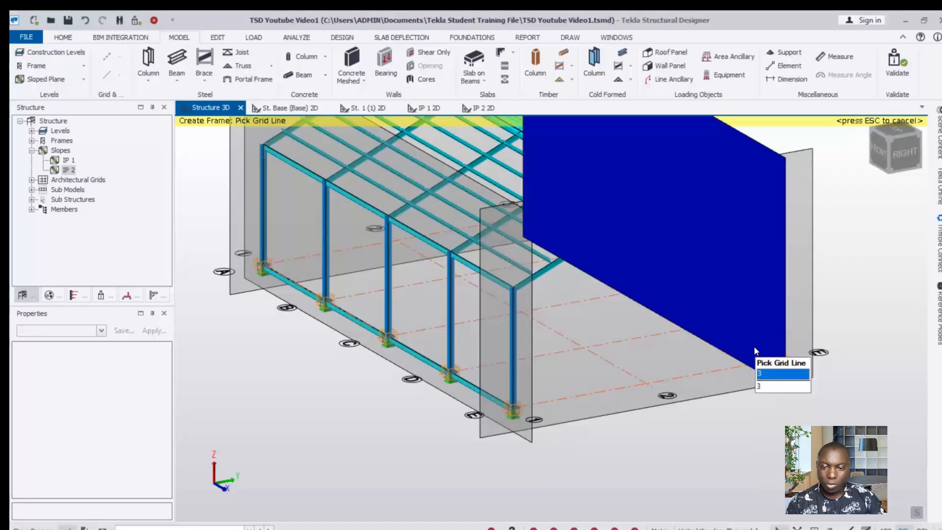
{"action": "scroll", "coordinate": [756, 347], "scroll_direction": "down", "scroll_amount": 5}
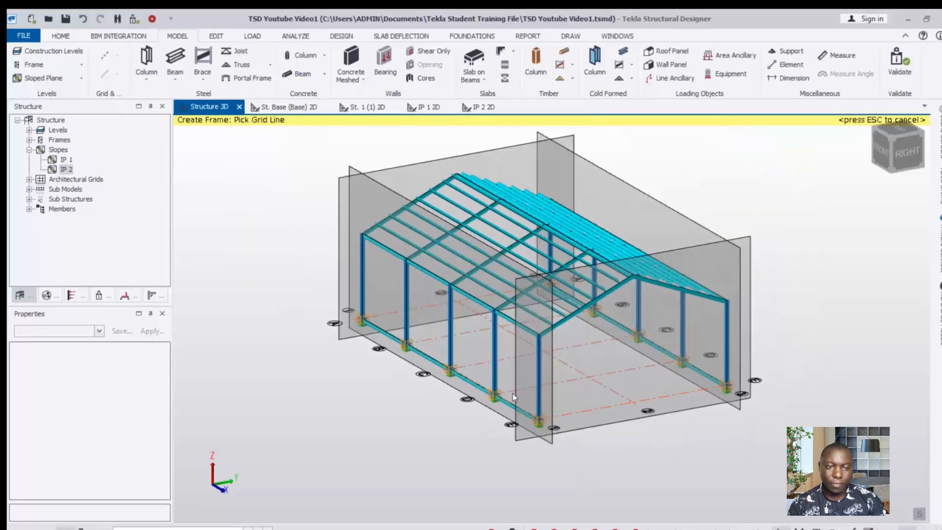
Step: Examine the four frame planes around the building and the frames listed in the structure tree
{"action": "scroll", "coordinate": [715, 282], "scroll_direction": "up", "scroll_amount": 2}
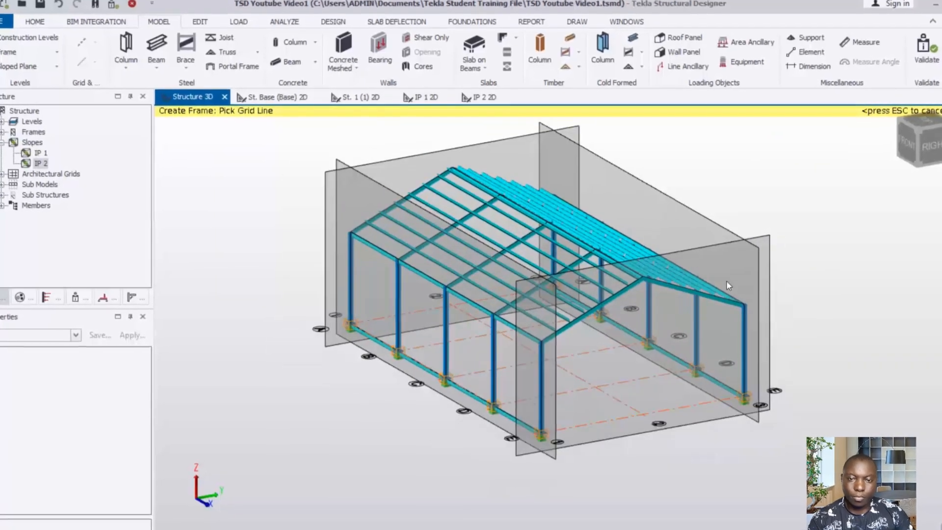
{"action": "scroll", "coordinate": [684, 262], "scroll_direction": "up", "scroll_amount": 3}
{"action": "scroll", "coordinate": [666, 315], "scroll_direction": "down", "scroll_amount": 1}
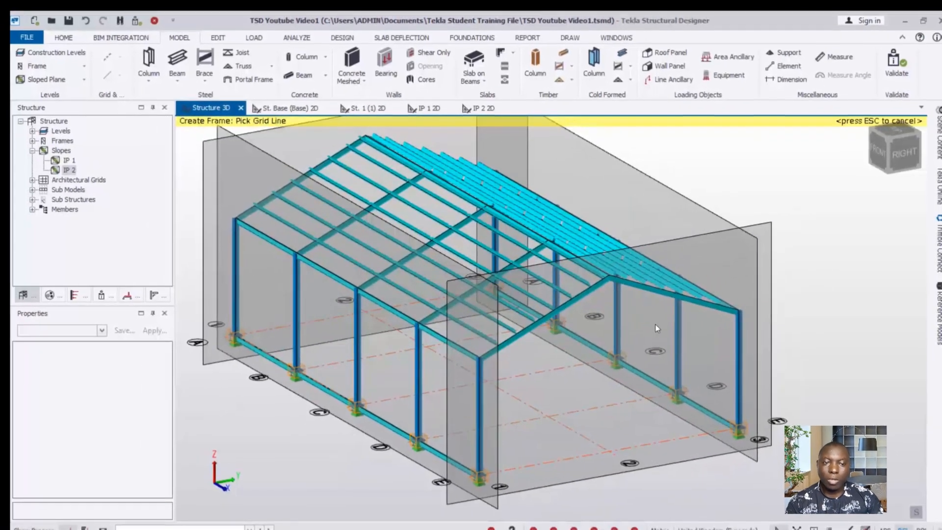
{"action": "scroll", "coordinate": [613, 333], "scroll_direction": "down", "scroll_amount": 2}
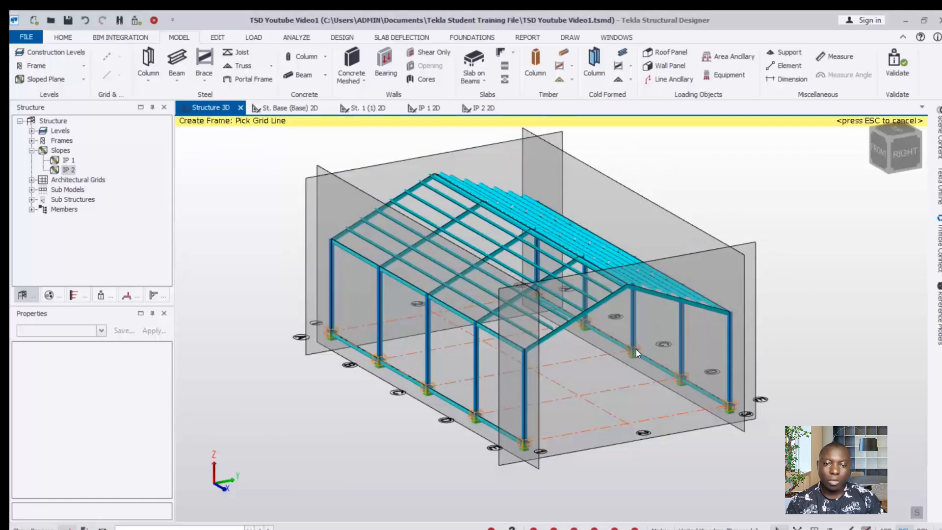
{"action": "scroll", "coordinate": [687, 351], "scroll_direction": "up", "scroll_amount": 4}
{"action": "scroll", "coordinate": [697, 373], "scroll_direction": "down", "scroll_amount": 1}
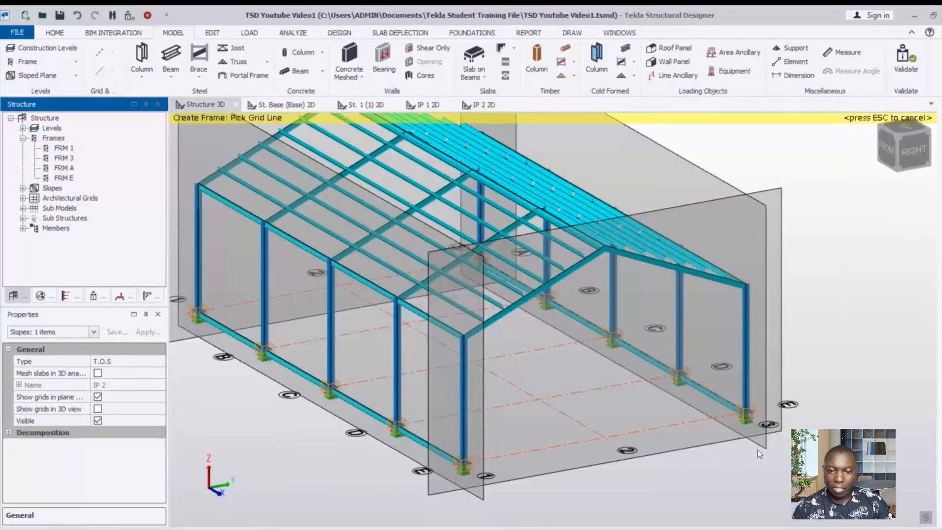
{"action": "scroll", "coordinate": [757, 449], "scroll_direction": "down", "scroll_amount": 2}
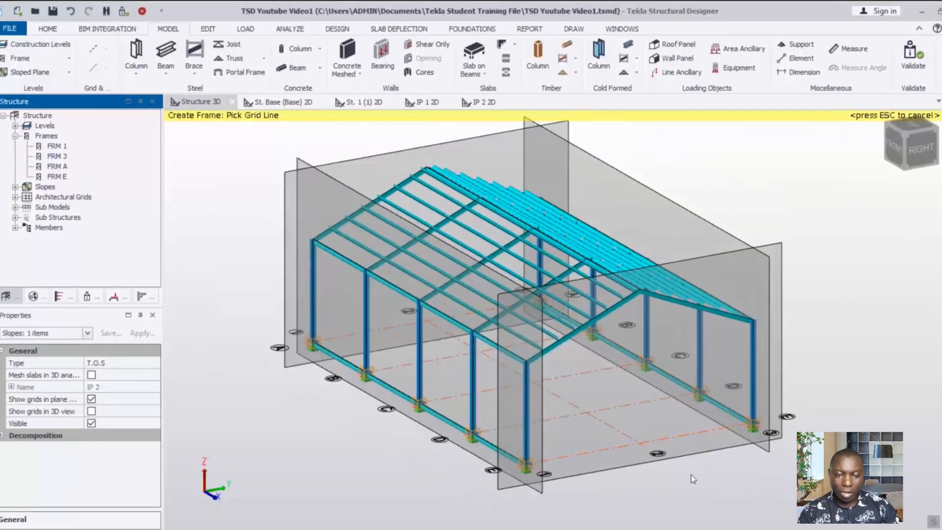
{"action": "right_click_drag", "start_coordinate": [570, 482], "coordinate": [583, 489]}
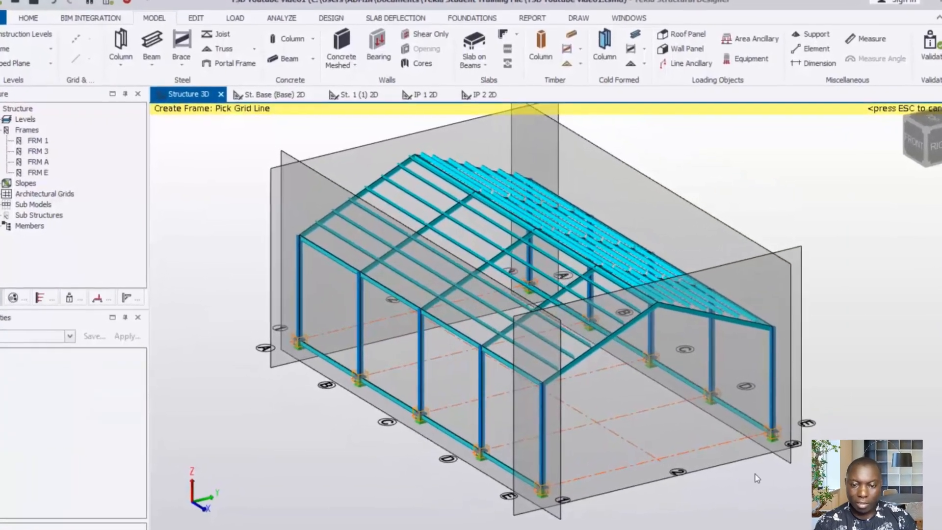
{"action": "scroll", "coordinate": [770, 466], "scroll_direction": "up", "scroll_amount": 3}
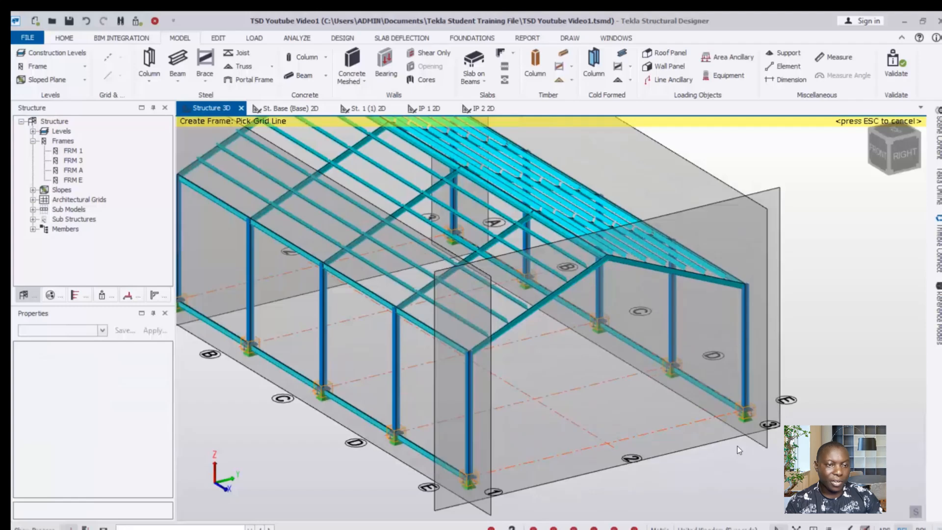
Step: Finish frame creation and open the 2D view of frame FRM 1
{"action": "right_click", "coordinate": [322, 371]}
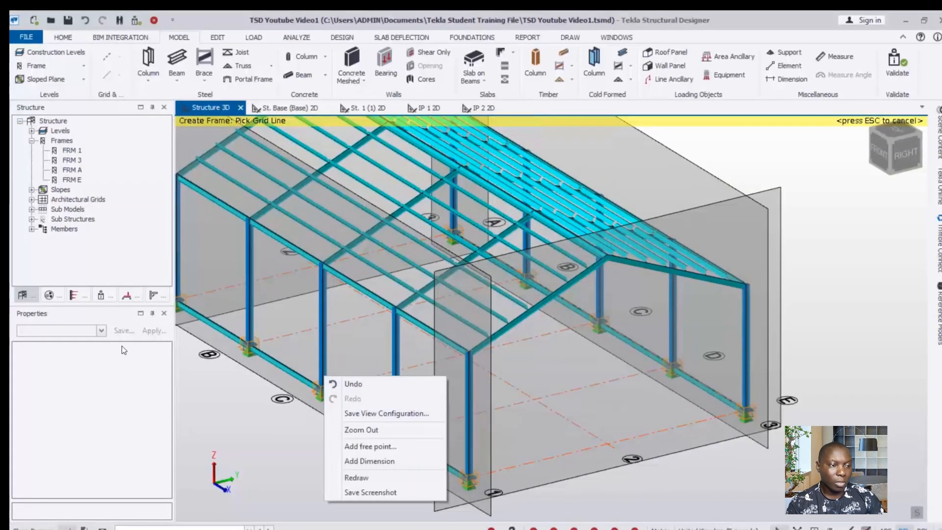
{"action": "double_click", "coordinate": [61, 150]}
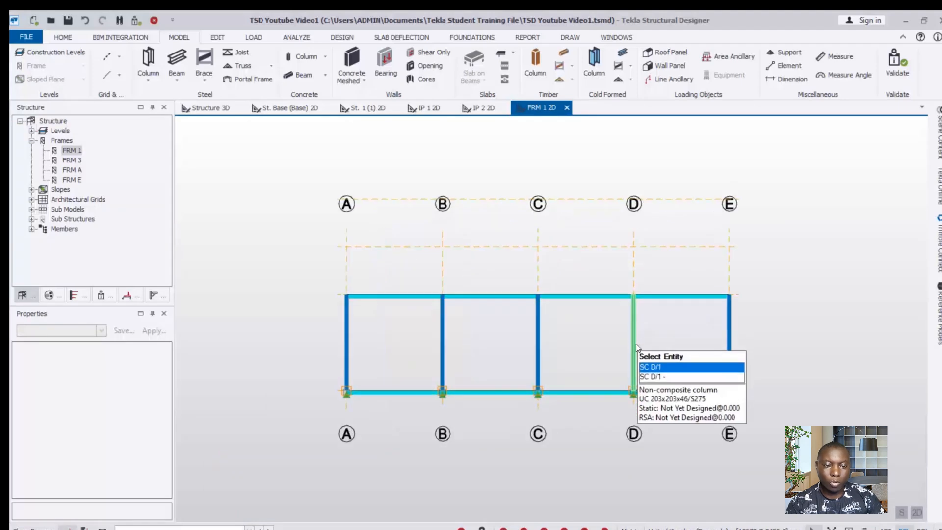
{"action": "scroll", "coordinate": [636, 343], "scroll_direction": "up", "scroll_amount": 2}
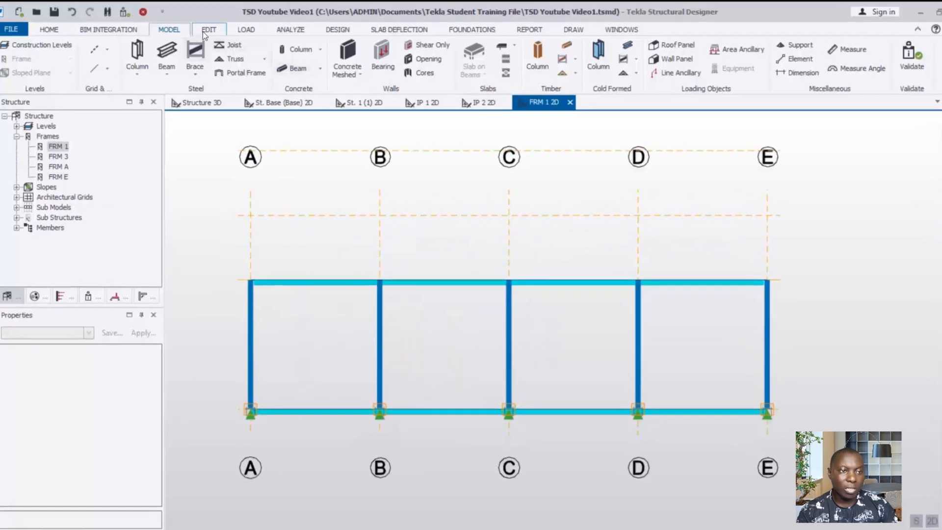
Step: Start creating infills on frame FRM 1 with 5 beams per bay and turn off the top flange continuous restraint
{"action": "left_click", "coordinate": [204, 30]}
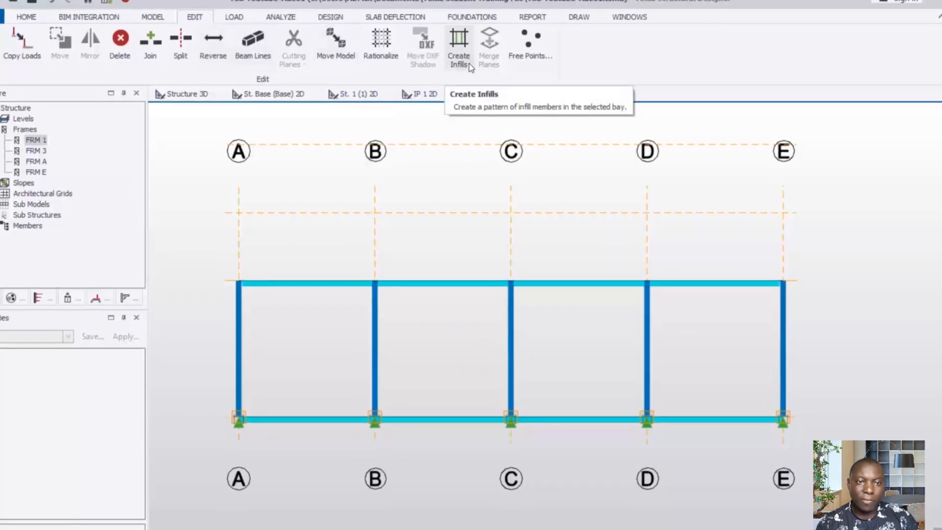
{"action": "left_click", "coordinate": [464, 59]}
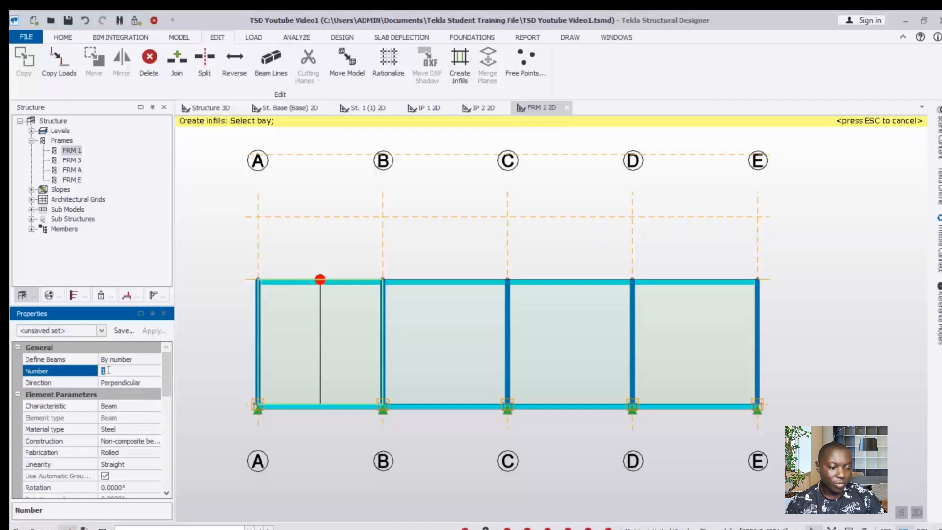
{"action": "type", "text": "5"}
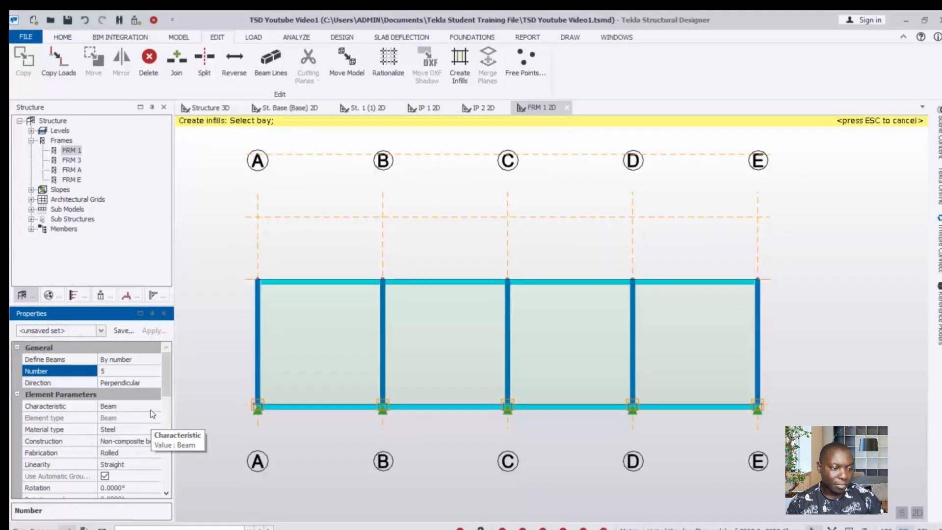
{"action": "left_click", "coordinate": [168, 386]}
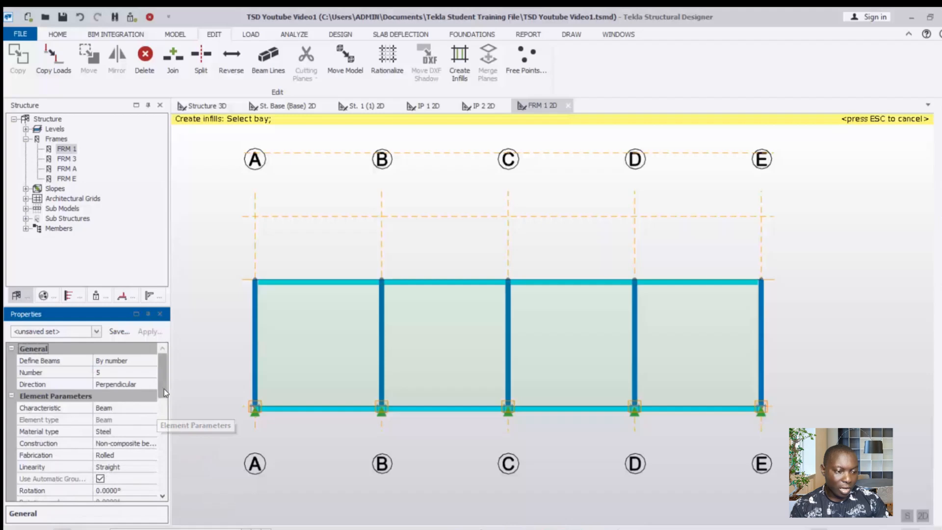
{"action": "left_click_drag", "start_coordinate": [164, 388], "coordinate": [147, 447]}
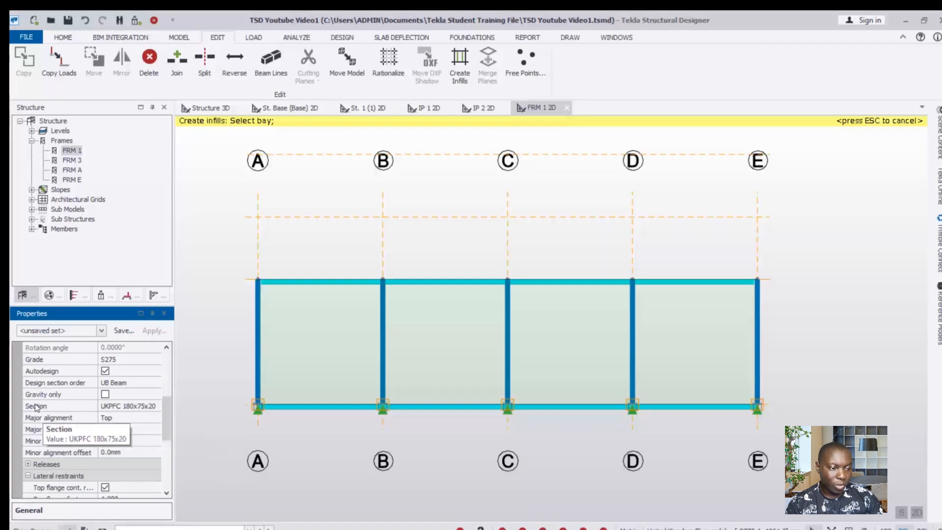
{"action": "left_click_drag", "start_coordinate": [168, 406], "coordinate": [157, 444]}
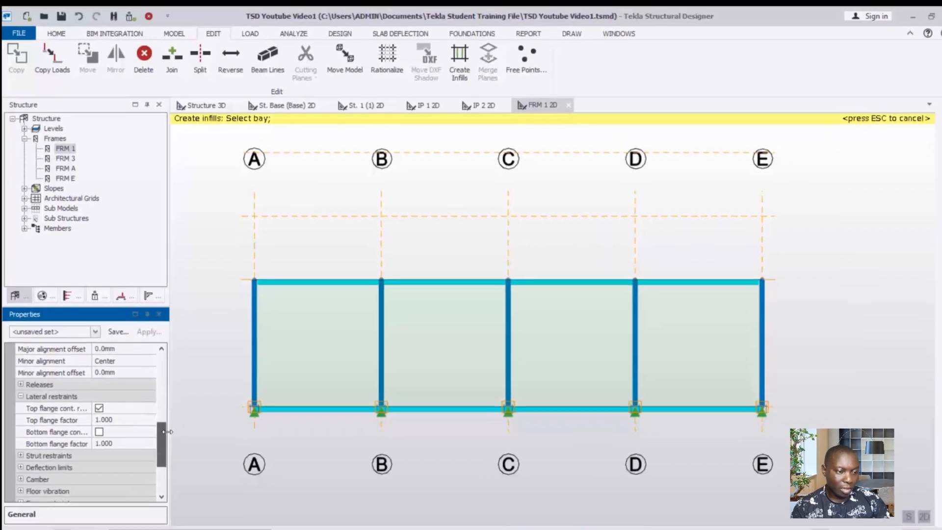
{"action": "left_click", "coordinate": [72, 418]}
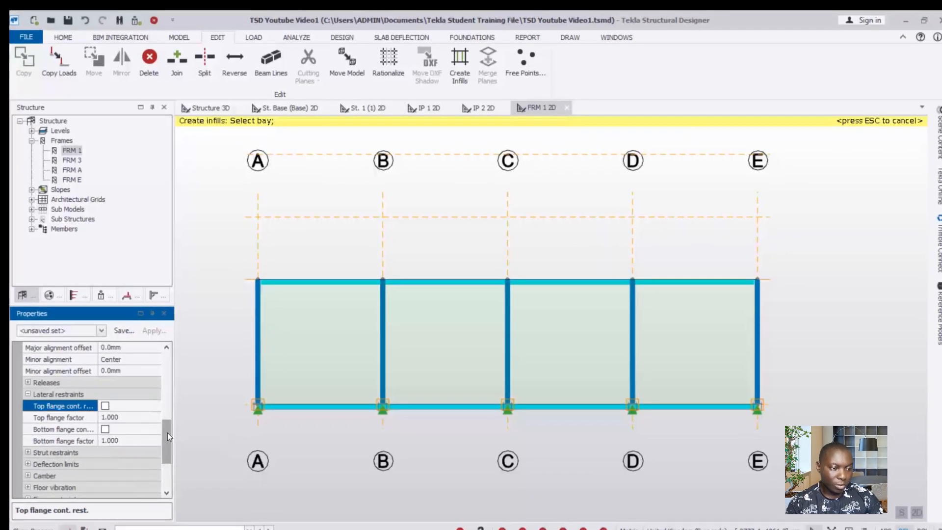
Step: Set the design section order of the FRM 1 infill beams to UKPFC Channel
{"action": "left_click_drag", "start_coordinate": [166, 433], "coordinate": [168, 402]}
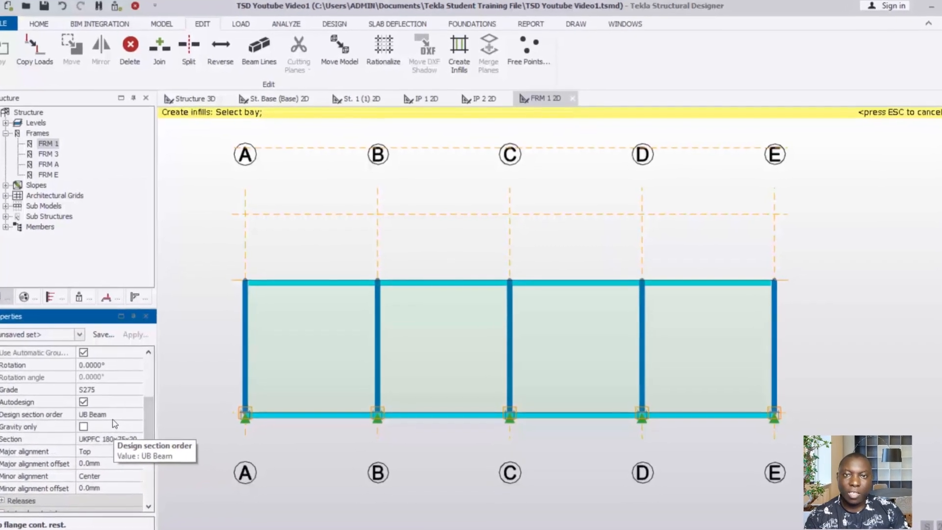
{"action": "left_click", "coordinate": [110, 420]}
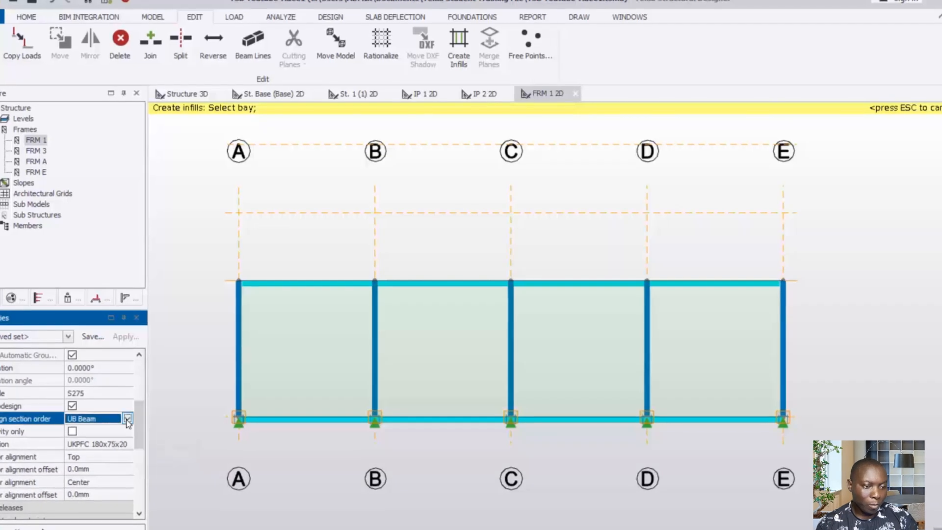
{"action": "left_click", "coordinate": [128, 418]}
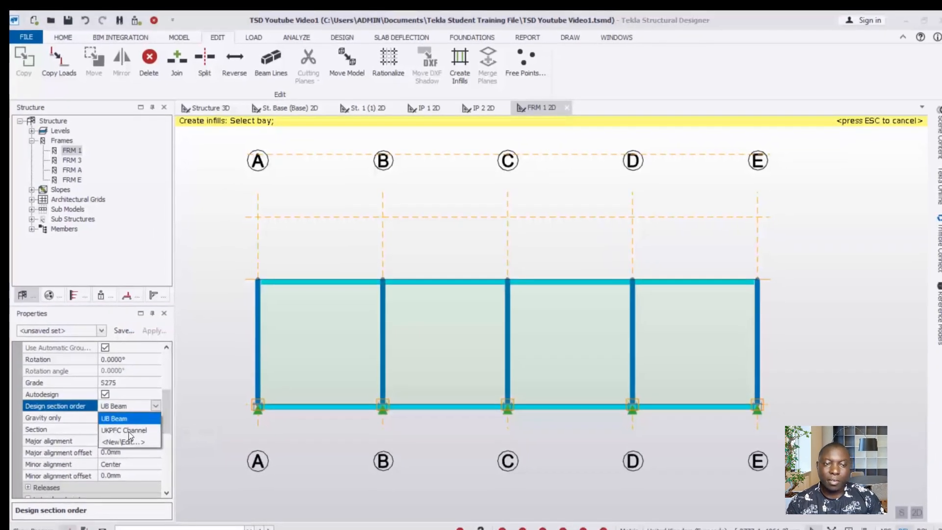
{"action": "left_click", "coordinate": [129, 431]}
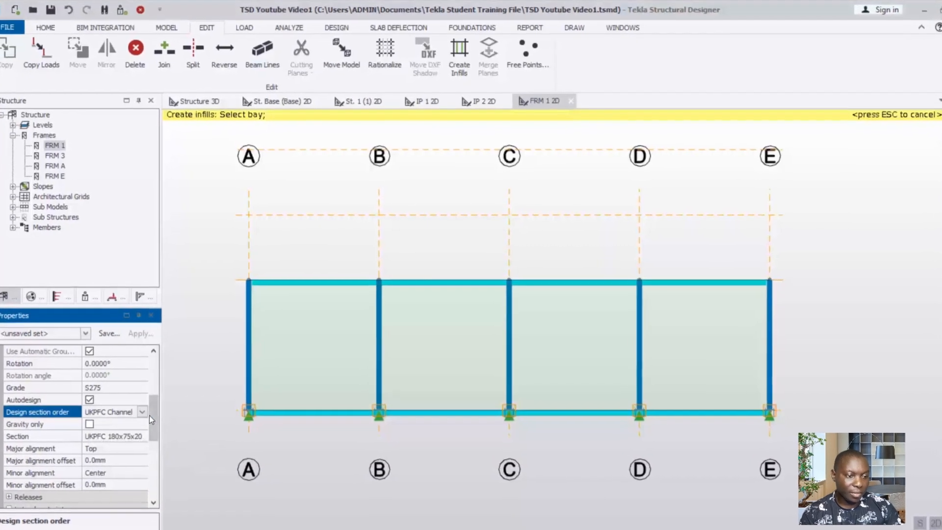
Step: Place the horizontal infill beams in all four bays of frame FRM 1 between grid lines A and E
{"action": "scroll", "coordinate": [149, 415], "scroll_direction": "up", "scroll_amount": 5}
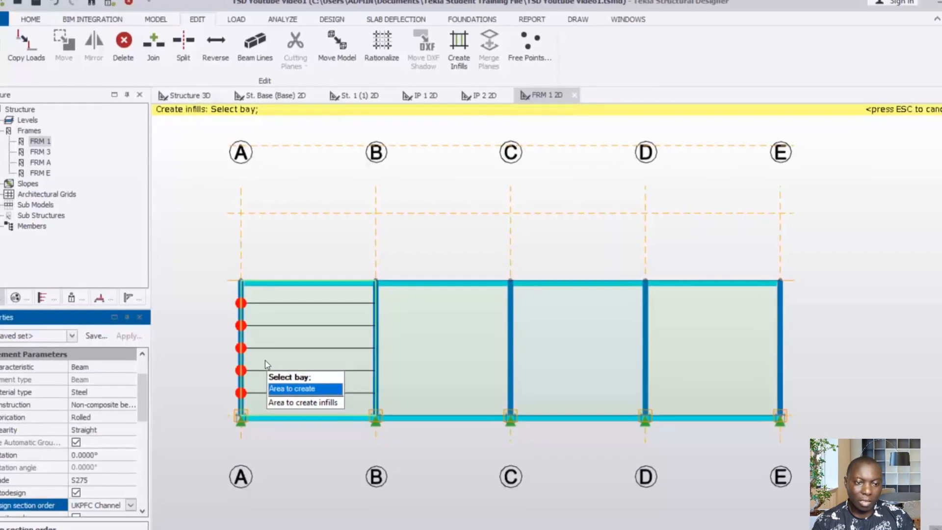
{"action": "left_click", "coordinate": [265, 362]}
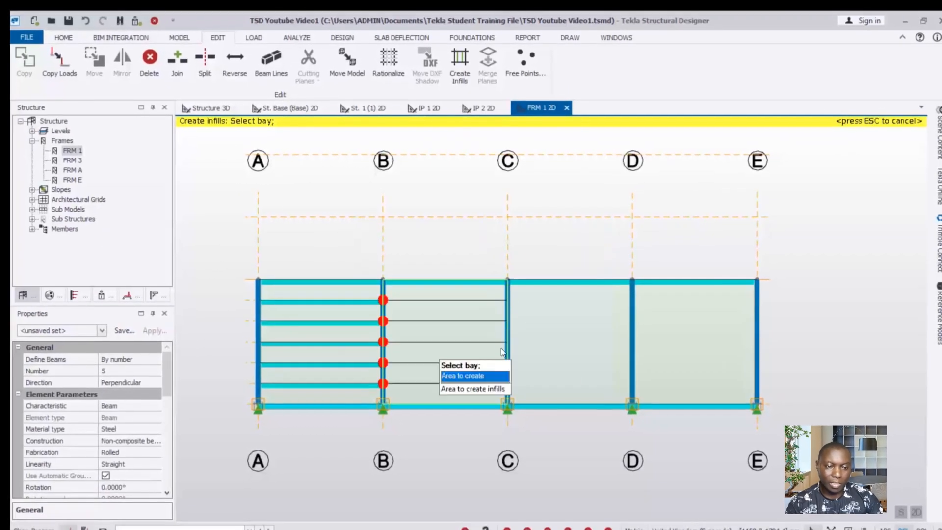
{"action": "left_click", "coordinate": [422, 346]}
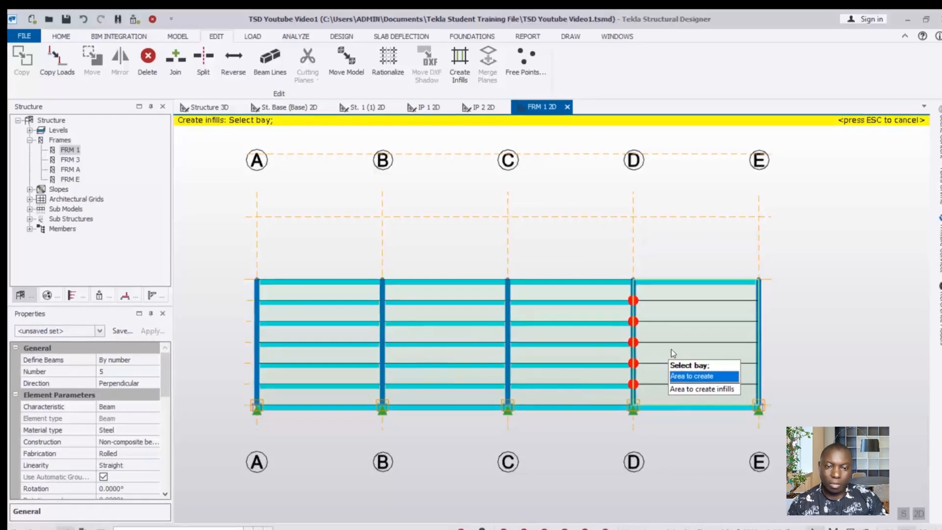
{"action": "left_click", "coordinate": [673, 350]}
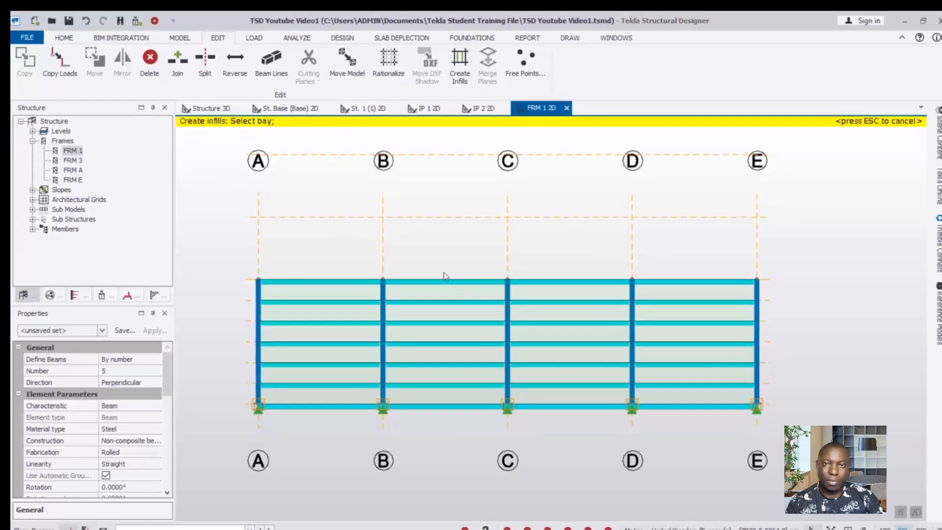
{"action": "key", "text": "Escape"}
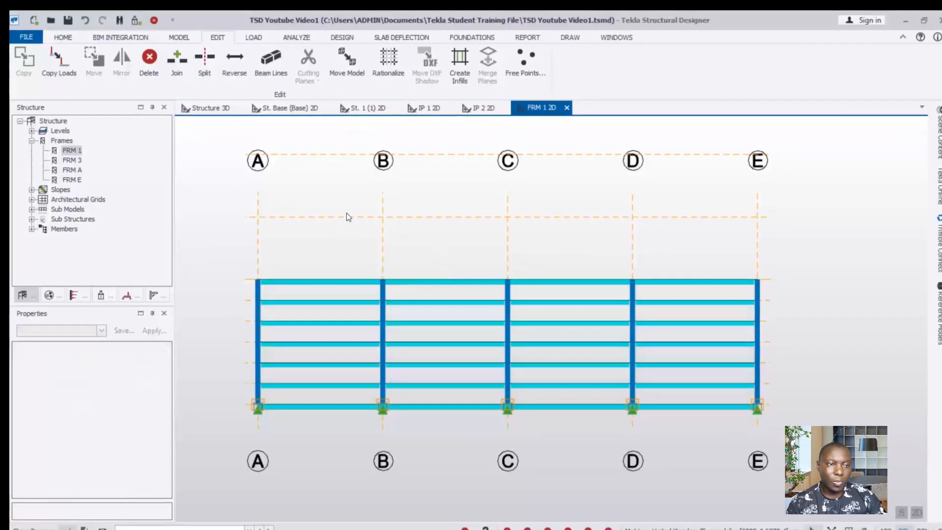
Step: Examine the infill beams of the grid line 1 side wall in the 3D structure view
{"action": "left_click", "coordinate": [218, 111]}
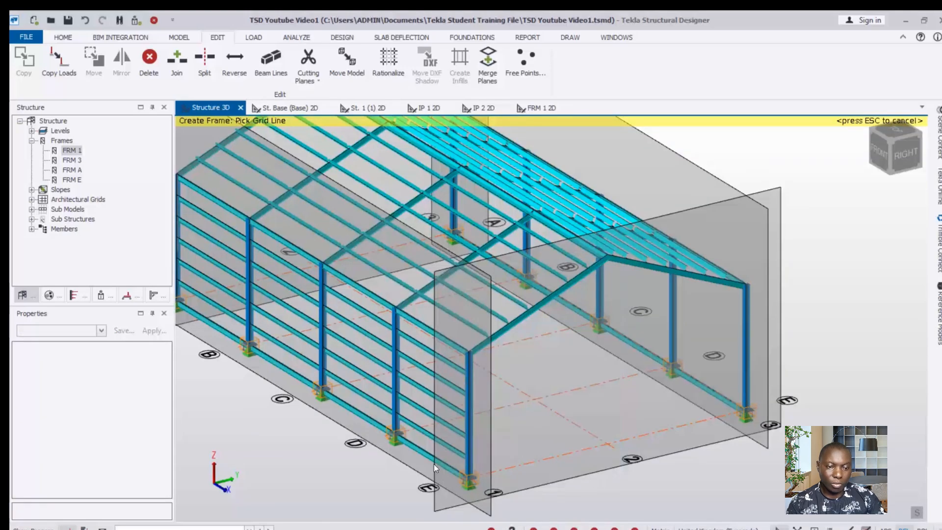
{"action": "scroll", "coordinate": [437, 462], "scroll_direction": "up", "scroll_amount": 5}
{"action": "scroll", "coordinate": [391, 414], "scroll_direction": "up", "scroll_amount": 3}
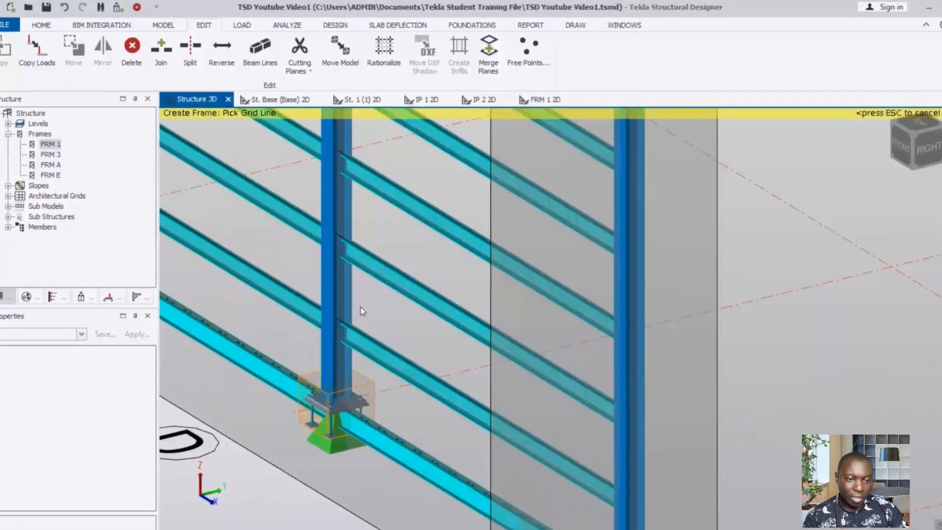
{"action": "scroll", "coordinate": [415, 268], "scroll_direction": "down", "scroll_amount": 2}
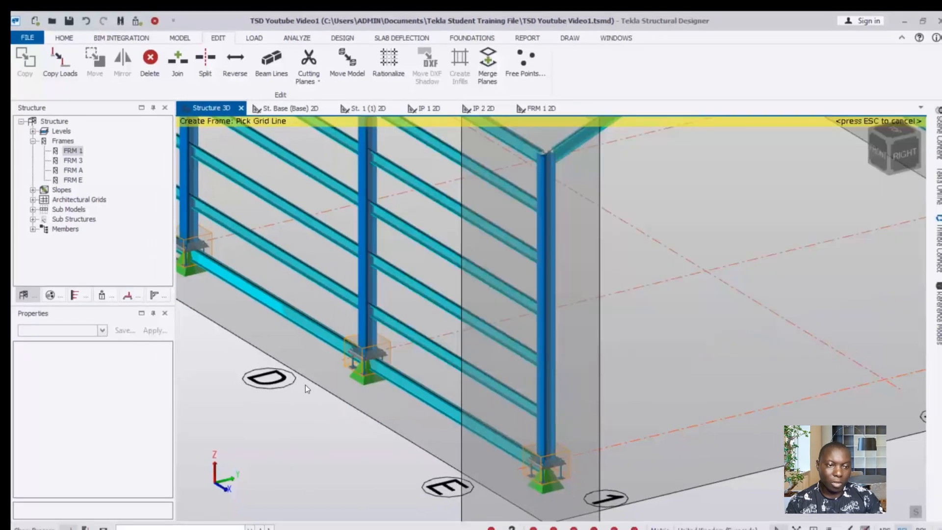
{"action": "scroll", "coordinate": [349, 253], "scroll_direction": "down", "scroll_amount": 4}
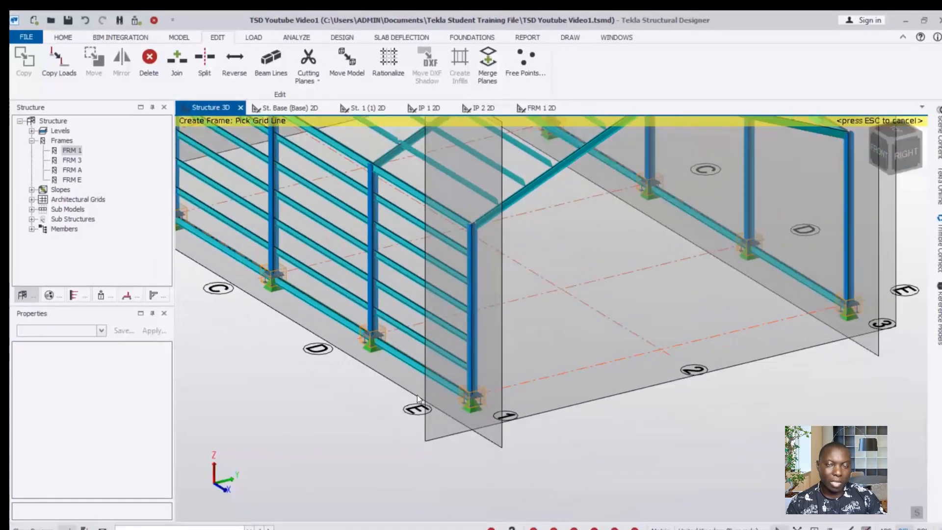
{"action": "scroll", "coordinate": [417, 395], "scroll_direction": "up", "scroll_amount": 2}
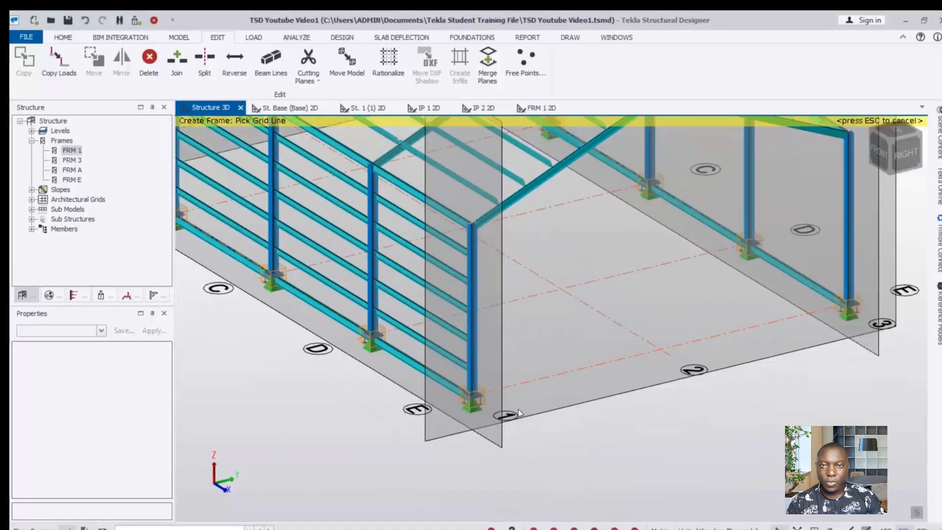
{"action": "scroll", "coordinate": [430, 328], "scroll_direction": "down", "scroll_amount": 2}
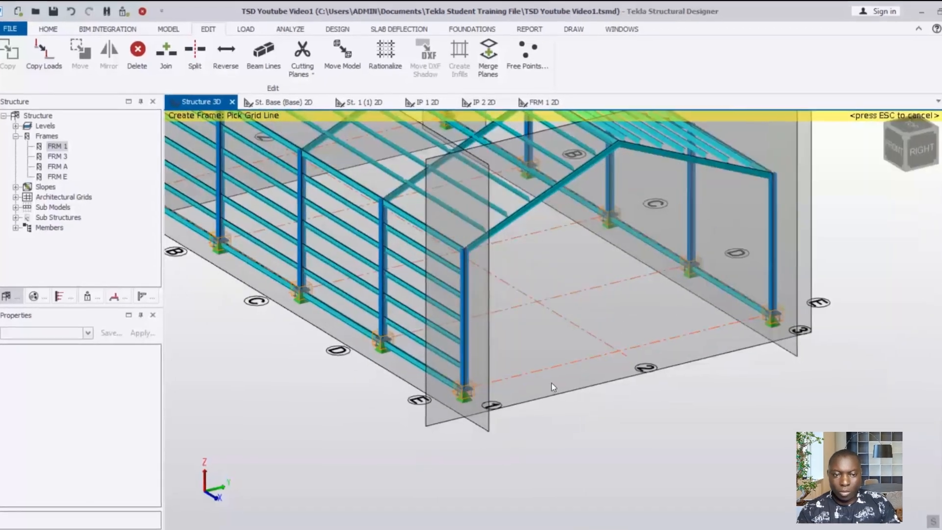
{"action": "scroll", "coordinate": [554, 390], "scroll_direction": "down", "scroll_amount": 2}
{"action": "scroll", "coordinate": [736, 354], "scroll_direction": "up", "scroll_amount": 2}
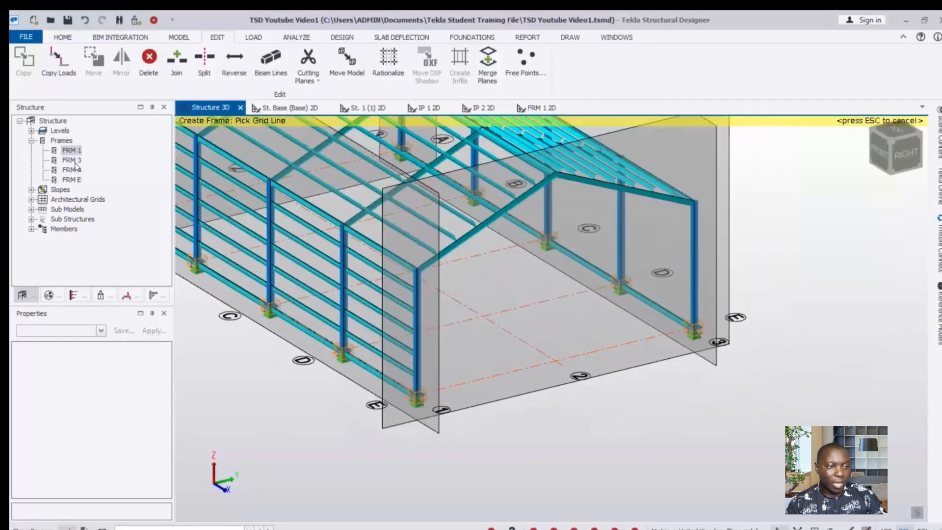
Step: Open the 2D view of frame FRM 3 and start creating infills with 5 beams per bay
{"action": "double_click", "coordinate": [73, 161]}
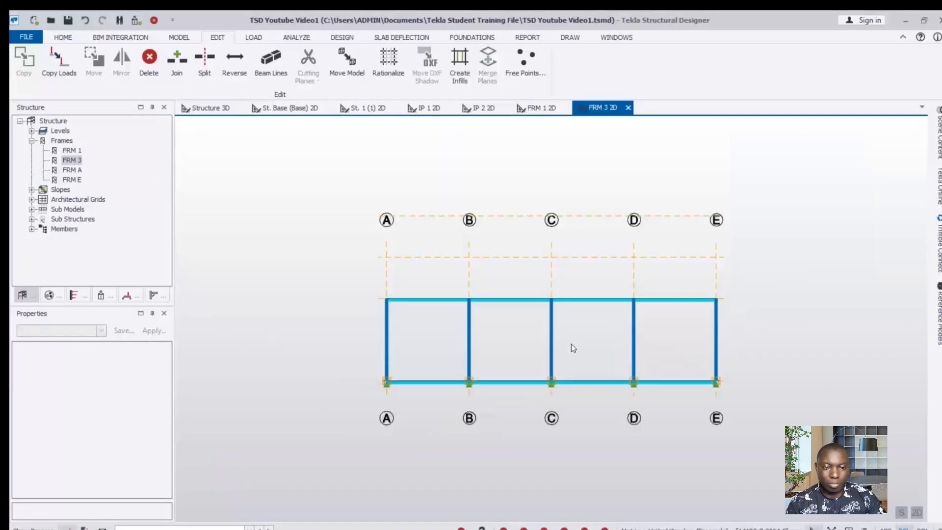
{"action": "scroll", "coordinate": [602, 318], "scroll_direction": "up", "scroll_amount": 2}
{"action": "left_click", "coordinate": [454, 68]}
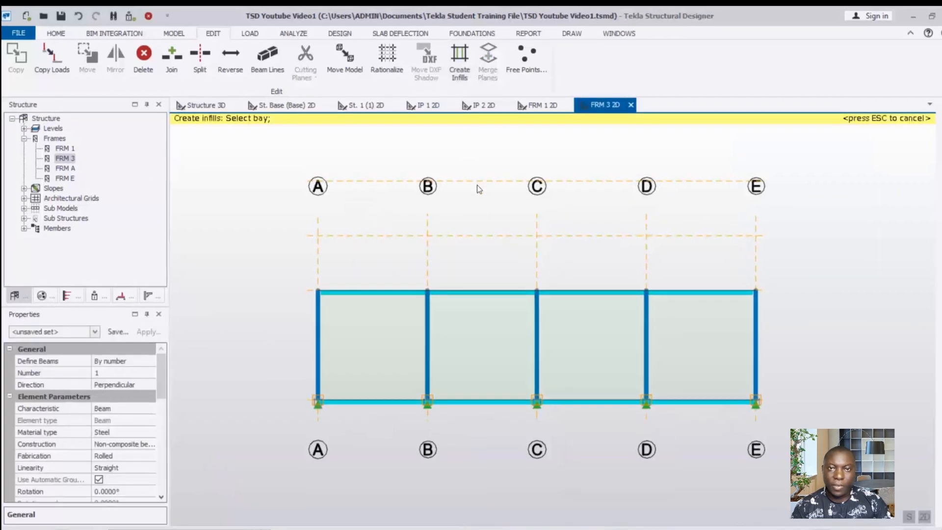
{"action": "left_click", "coordinate": [119, 369]}
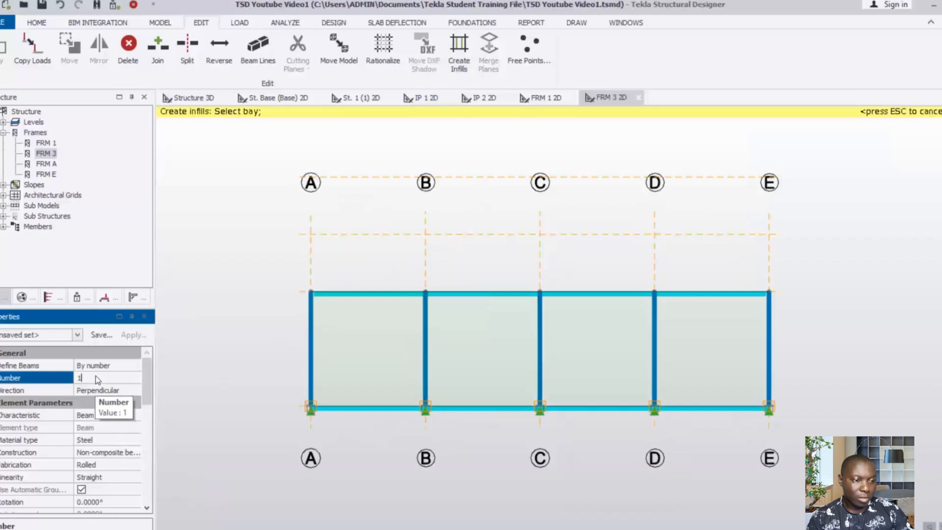
{"action": "key", "text": "BackSpace"}
{"action": "type", "text": "5"}
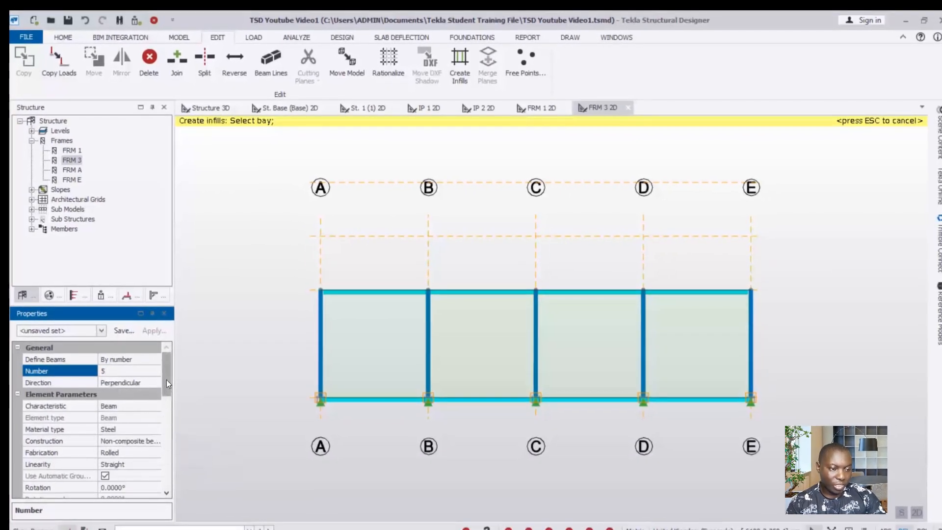
Step: Turn off Autodesign for the FRM 3 infill beams and set their design section order to UKPFC Channel
{"action": "left_click_drag", "start_coordinate": [167, 380], "coordinate": [166, 403]}
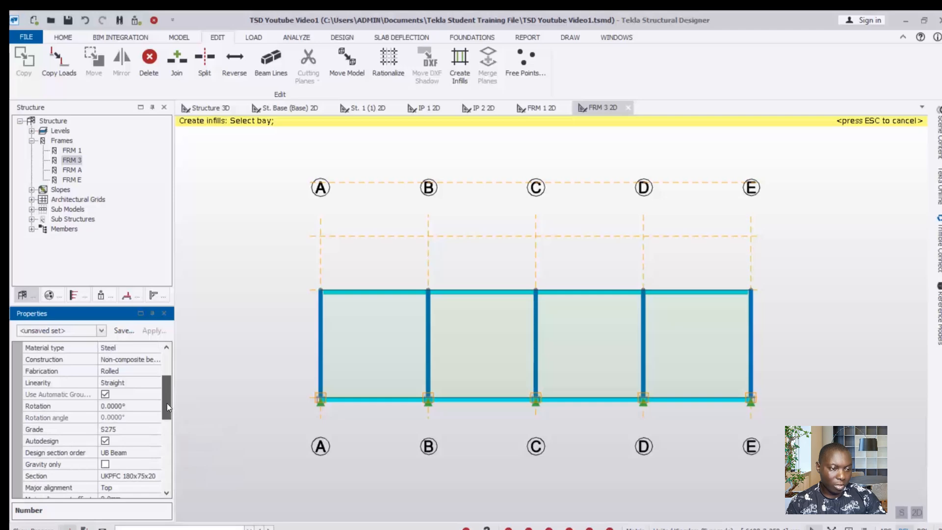
{"action": "left_click", "coordinate": [105, 440]}
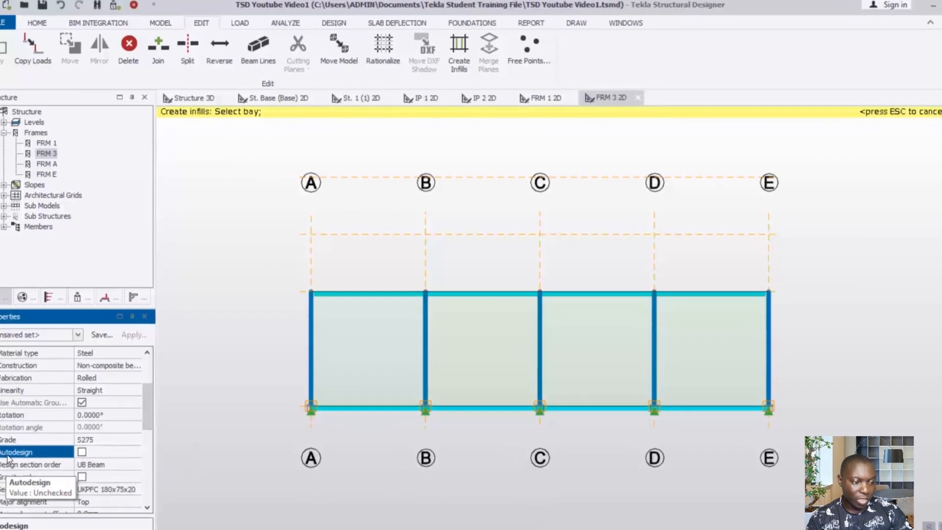
{"action": "scroll", "coordinate": [142, 417], "scroll_direction": "down", "scroll_amount": 3}
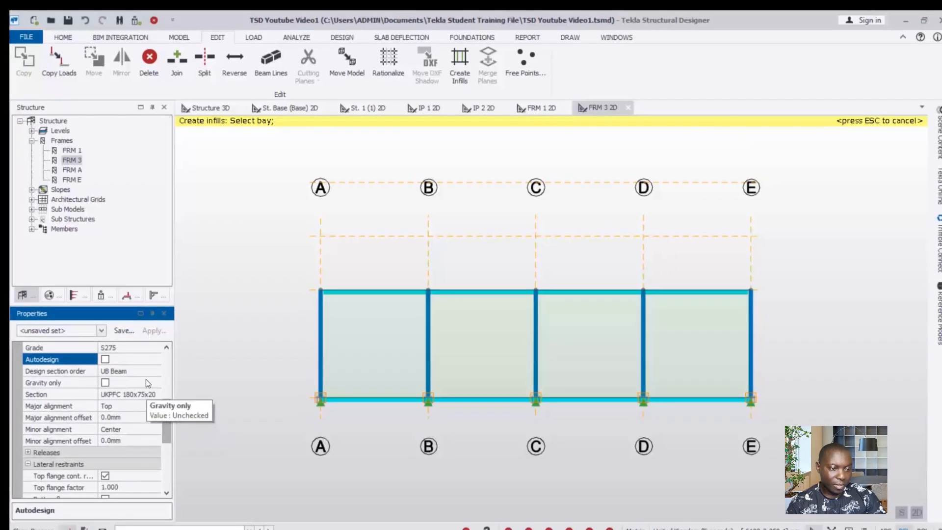
{"action": "left_click", "coordinate": [147, 373]}
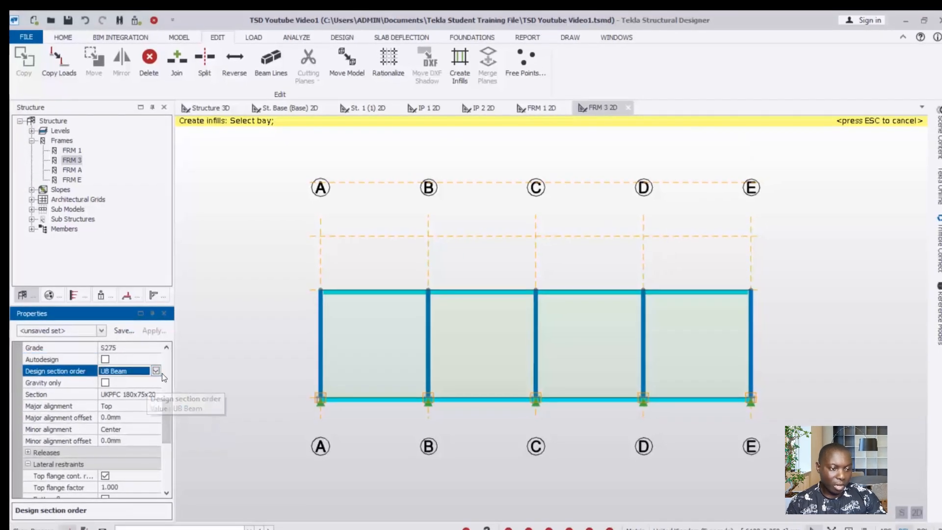
{"action": "scroll", "coordinate": [156, 371], "scroll_direction": "up", "scroll_amount": 3}
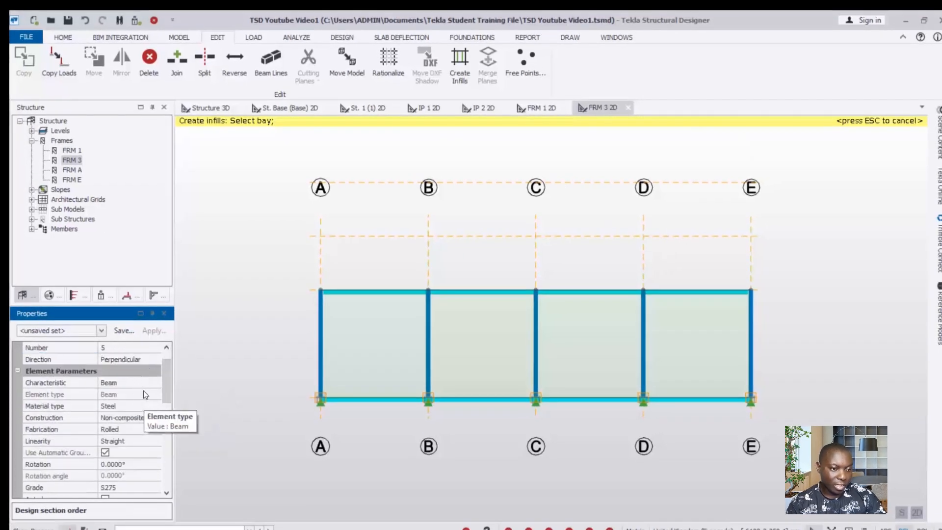
{"action": "scroll", "coordinate": [167, 388], "scroll_direction": "down", "scroll_amount": 3}
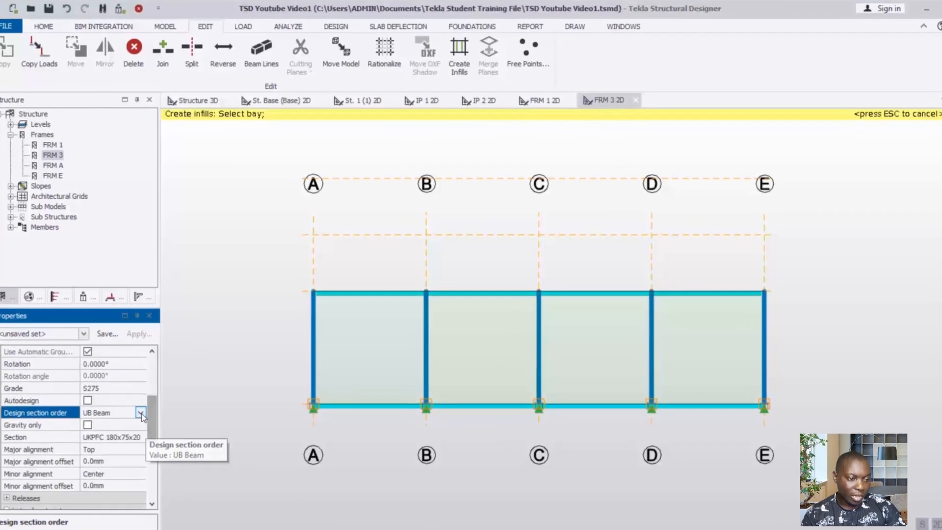
{"action": "left_click", "coordinate": [144, 422]}
{"action": "left_click", "coordinate": [89, 447]}
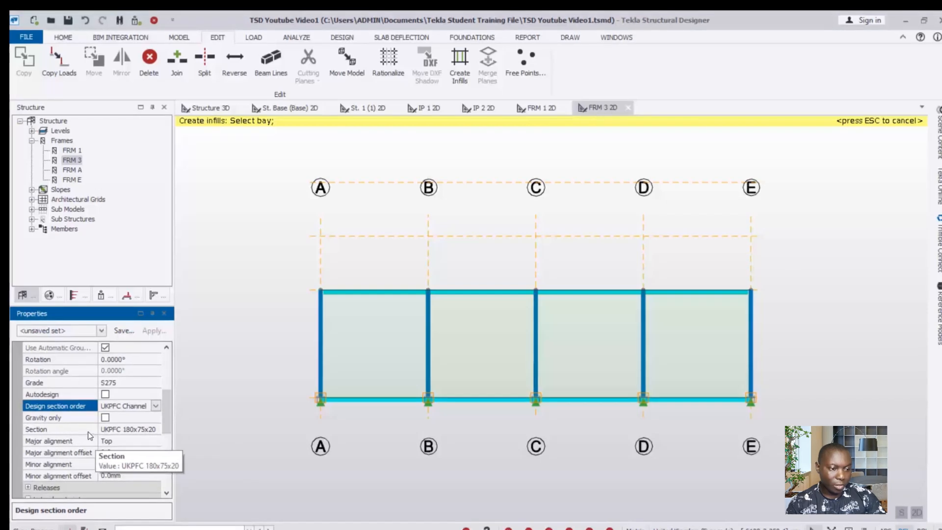
Step: Turn off the continuous top flange restraint in the lateral restraints of the FRM 3 infill beams
{"action": "scroll", "coordinate": [172, 416], "scroll_direction": "down", "scroll_amount": 3}
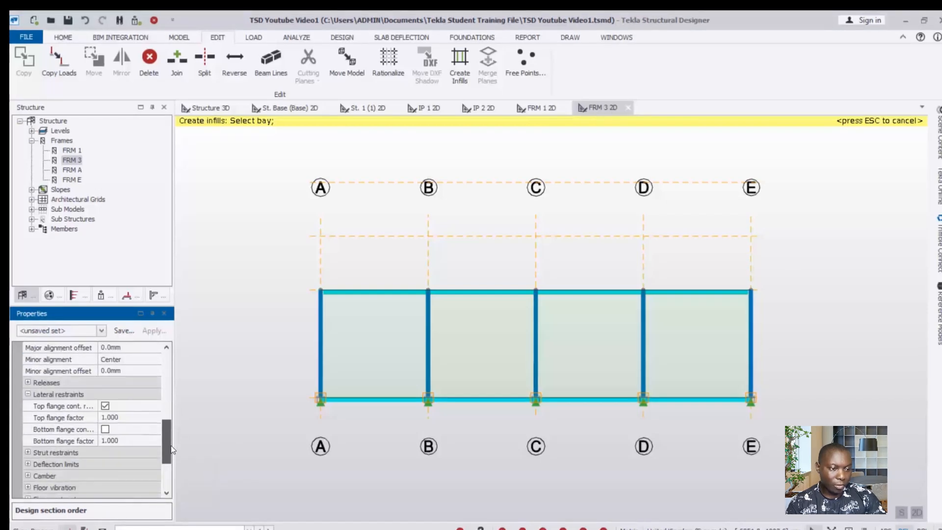
{"action": "left_click", "coordinate": [106, 406]}
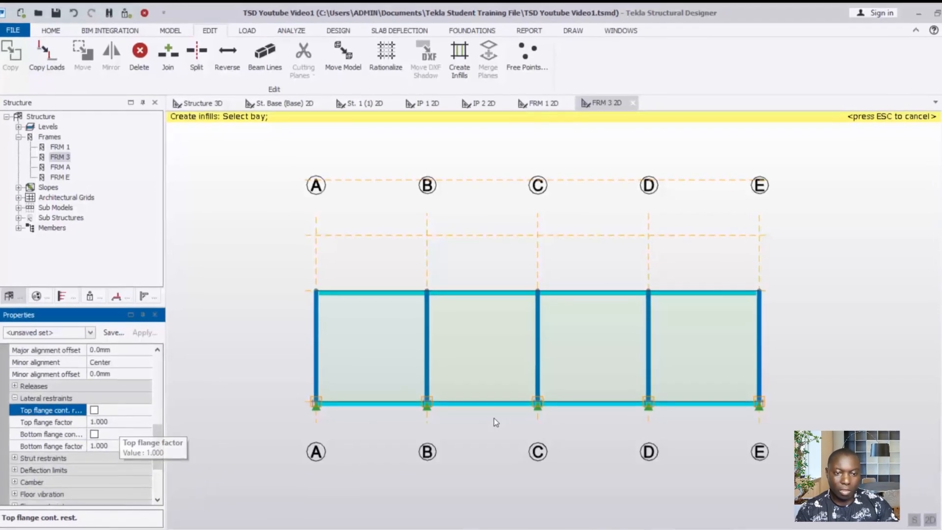
{"action": "scroll", "coordinate": [423, 433], "scroll_direction": "up", "scroll_amount": 3}
Step: Place the horizontal infill beams in all four bays of frame FRM 3 between grid lines A and E, undoing the misplaced vertical ones
{"action": "mouse_move", "coordinate": [367, 293]}
{"action": "left_click", "coordinate": [318, 300]}
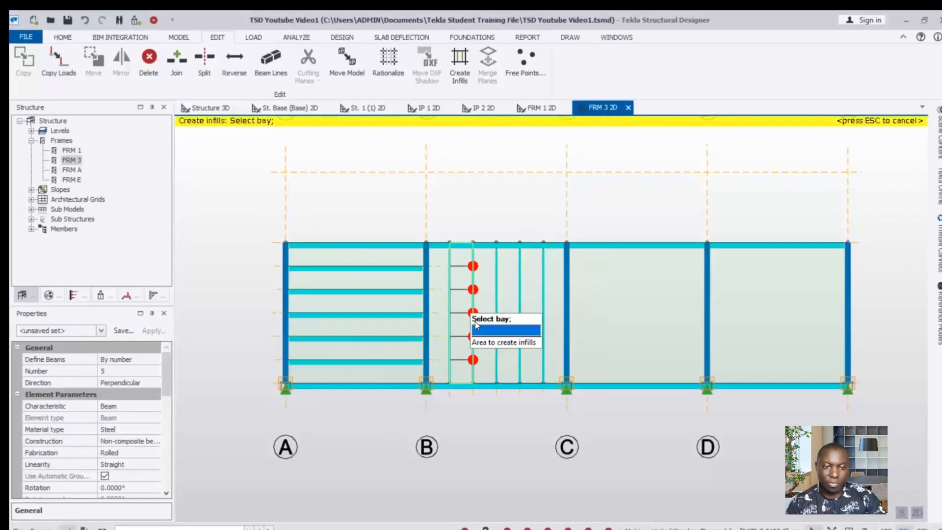
{"action": "left_click", "coordinate": [87, 20]}
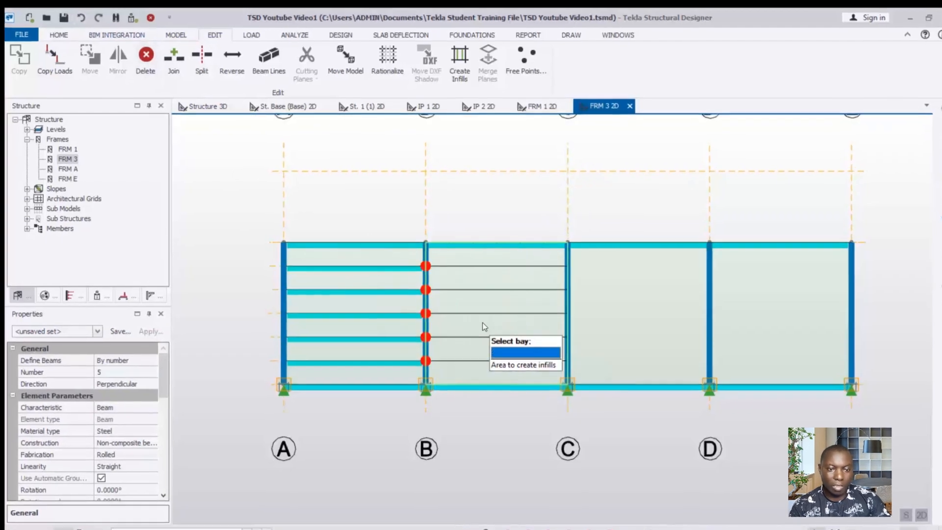
{"action": "left_click", "coordinate": [473, 324]}
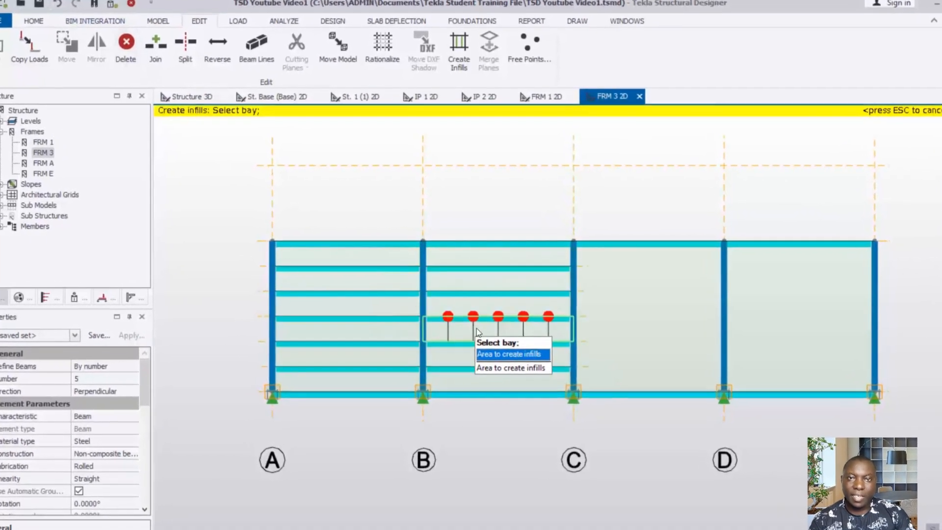
{"action": "left_click", "coordinate": [627, 334]}
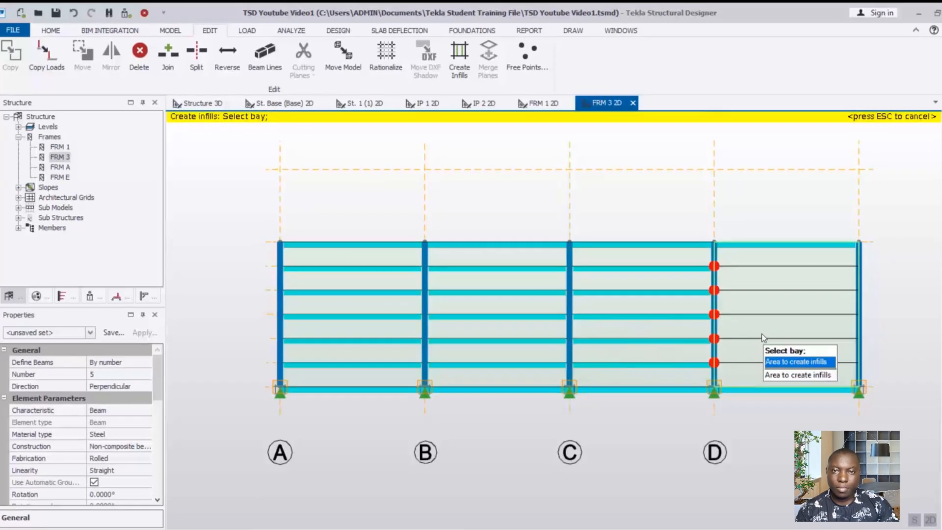
{"action": "left_click", "coordinate": [778, 338]}
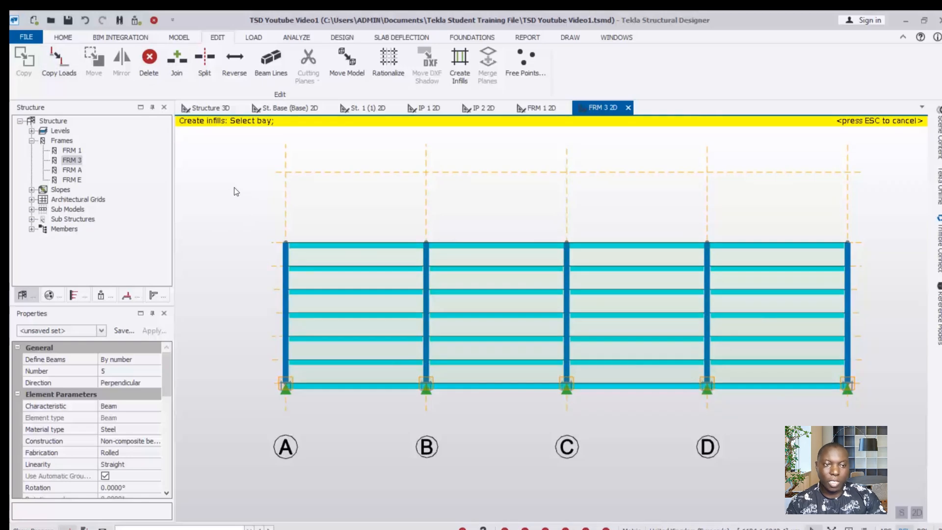
{"action": "key", "text": "Escape"}
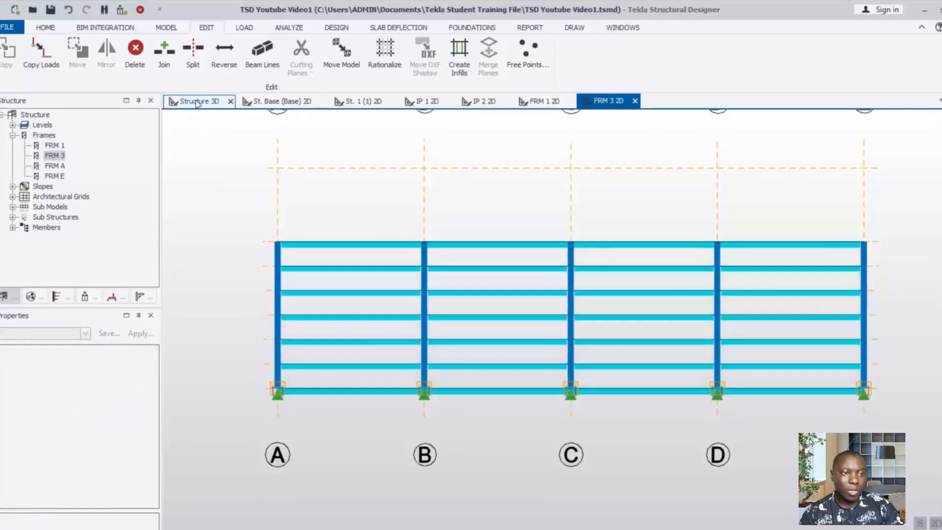
Step: Close the FRM 3 and FRM 1 2D views and end the pending frame creation in the 3D structure view
{"action": "left_click", "coordinate": [196, 102]}
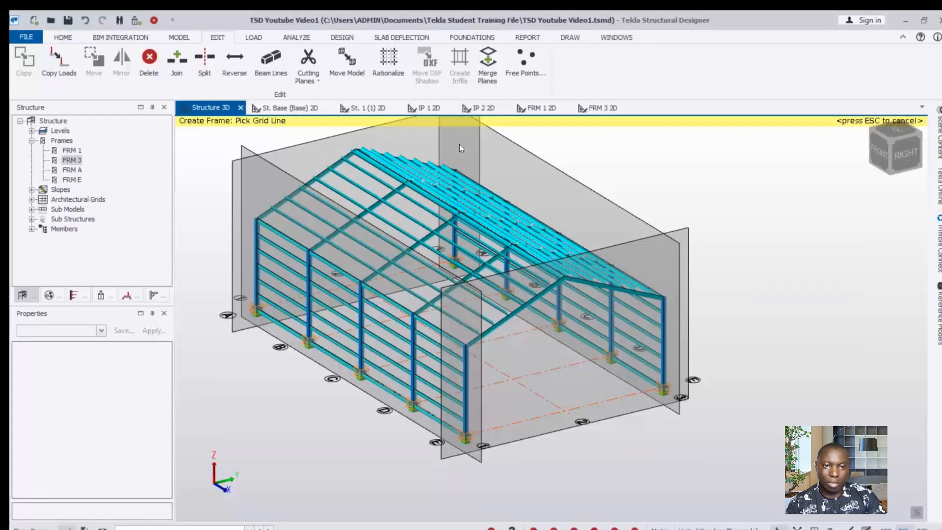
{"action": "scroll", "coordinate": [602, 202], "scroll_direction": "up", "scroll_amount": 1}
{"action": "scroll", "coordinate": [610, 257], "scroll_direction": "down", "scroll_amount": 1}
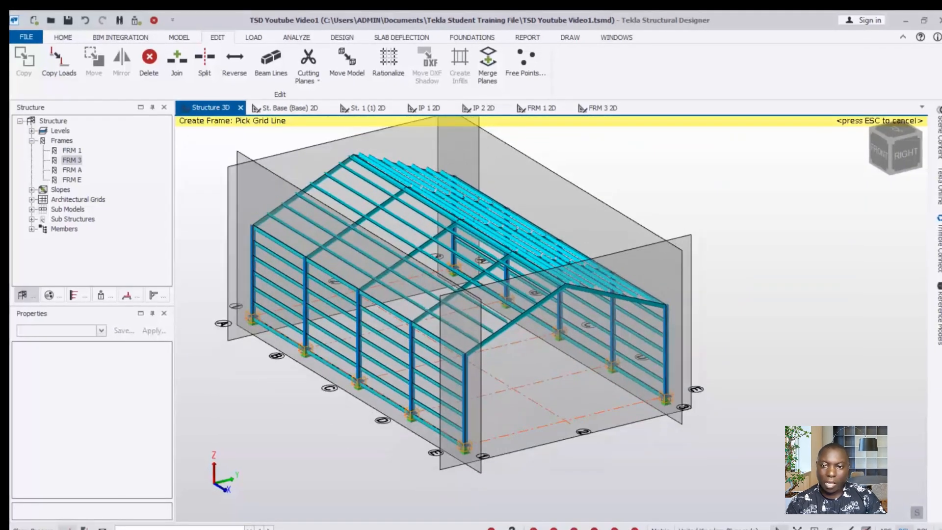
{"action": "left_click", "coordinate": [939, 138]}
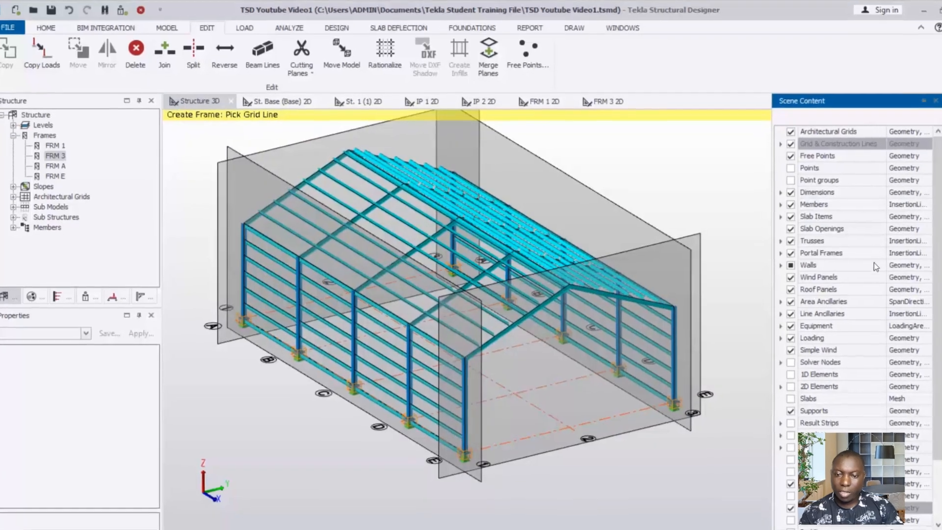
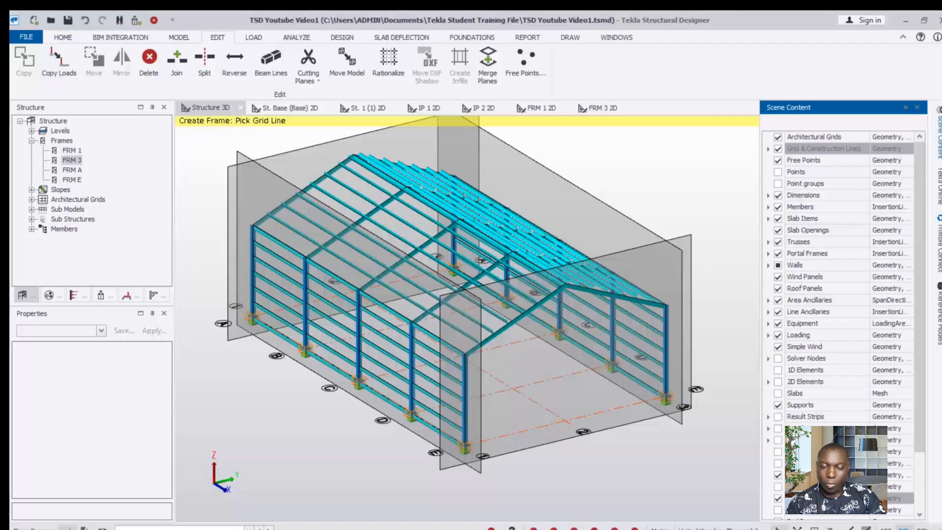
{"action": "left_click", "coordinate": [623, 110]}
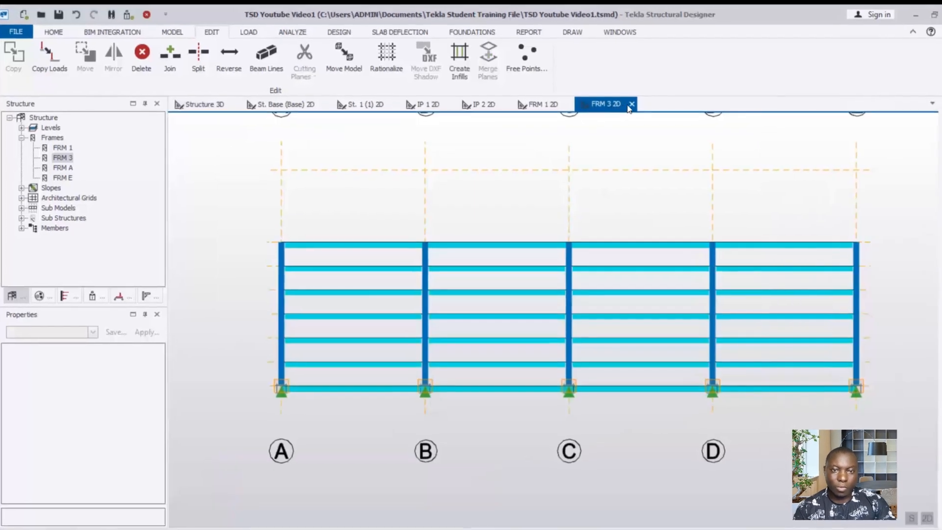
{"action": "left_click", "coordinate": [631, 104]}
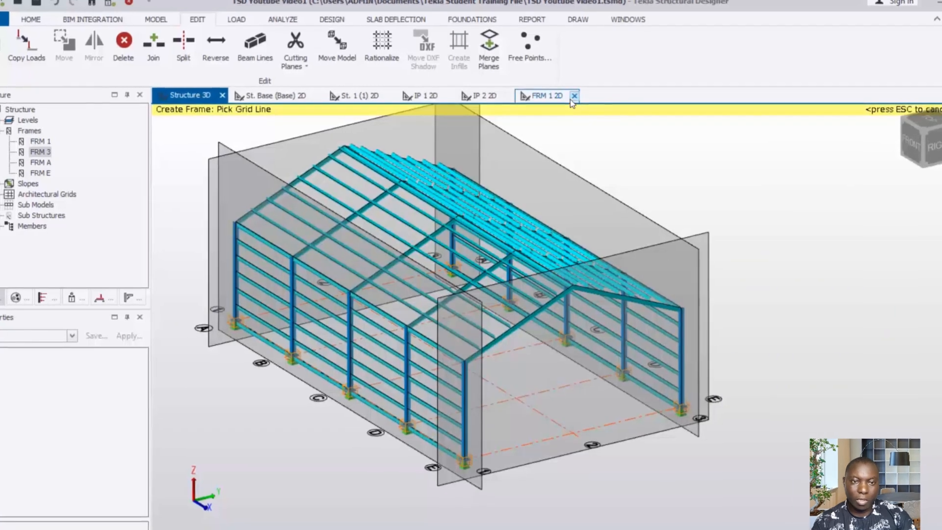
{"action": "left_click", "coordinate": [573, 96]}
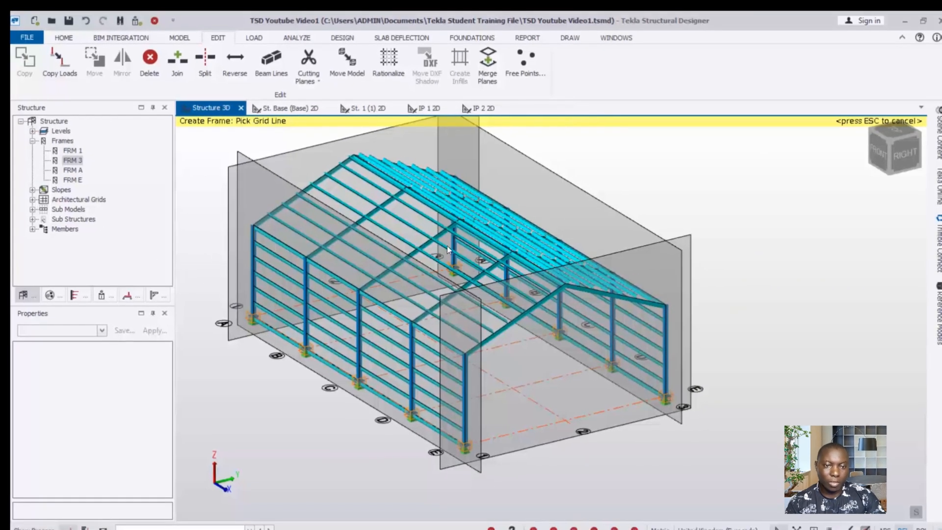
{"action": "left_click", "coordinate": [29, 141]}
{"action": "left_click", "coordinate": [938, 136]}
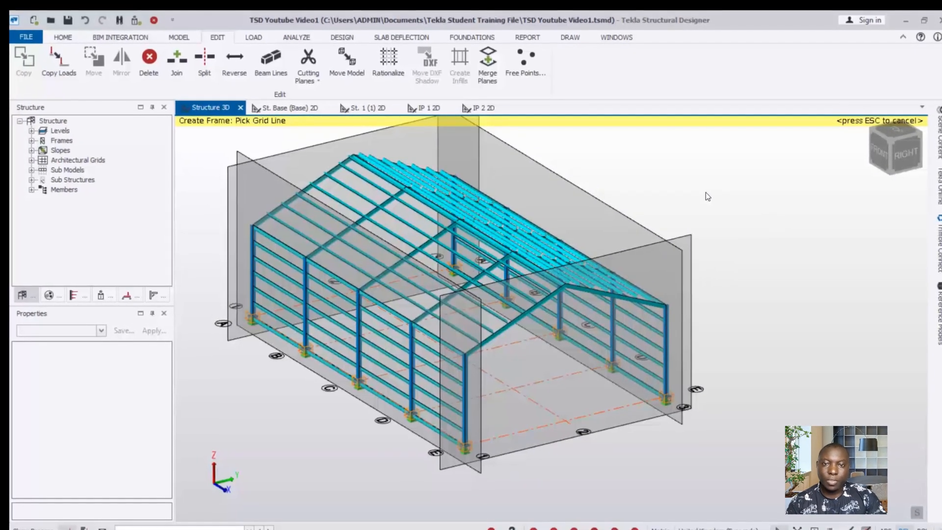
{"action": "key", "text": "Escape"}
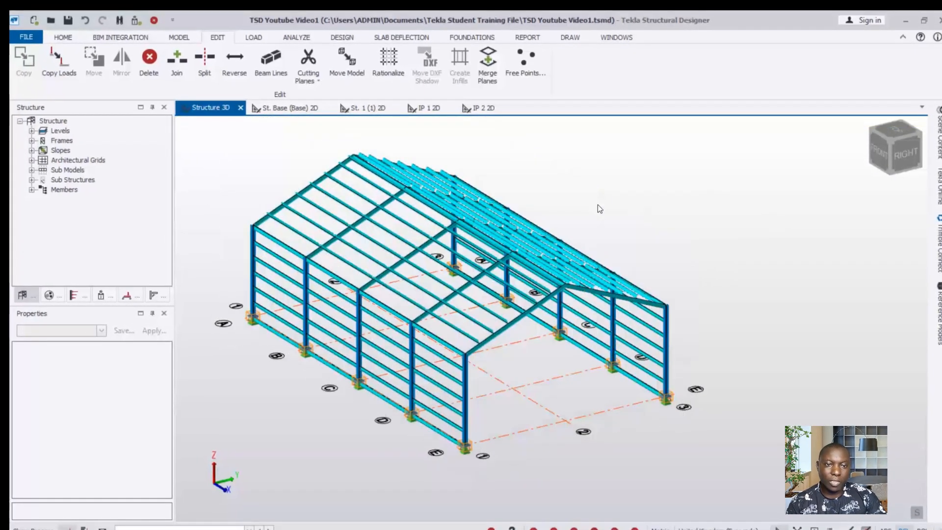
Step: Examine how the channel infill beams are oriented near the column base at grid intersection E/1
{"action": "scroll", "coordinate": [392, 373], "scroll_direction": "up", "scroll_amount": 4}
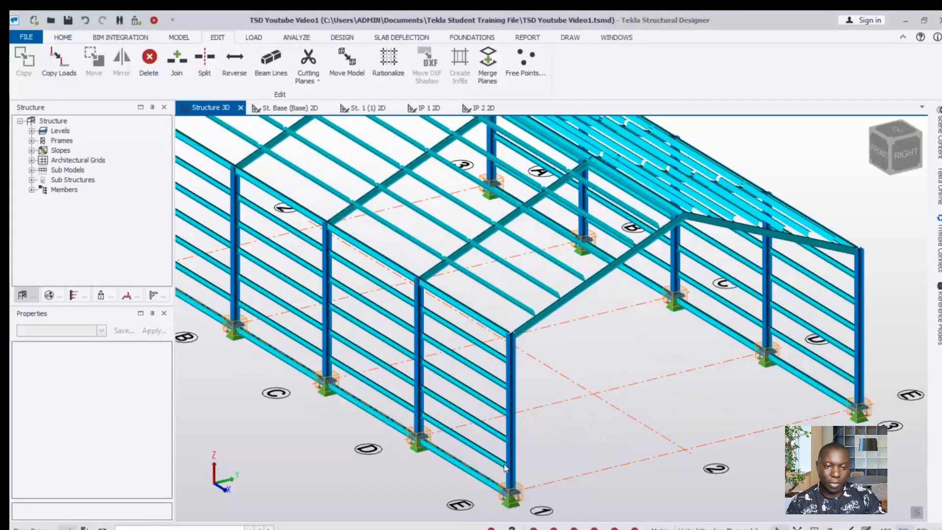
{"action": "scroll", "coordinate": [510, 387], "scroll_direction": "up", "scroll_amount": 1}
{"action": "scroll", "coordinate": [515, 490], "scroll_direction": "up", "scroll_amount": 4}
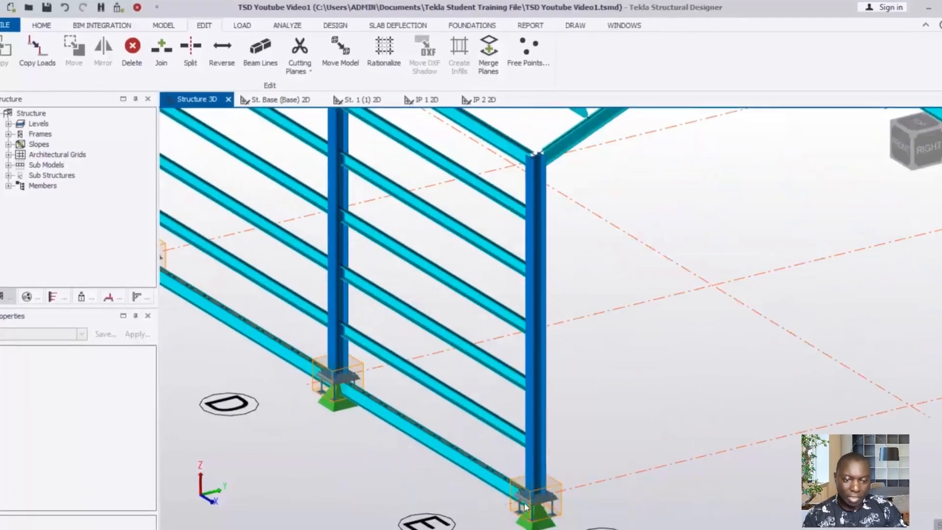
{"action": "scroll", "coordinate": [524, 484], "scroll_direction": "up", "scroll_amount": 5}
{"action": "scroll", "coordinate": [562, 297], "scroll_direction": "down", "scroll_amount": 3}
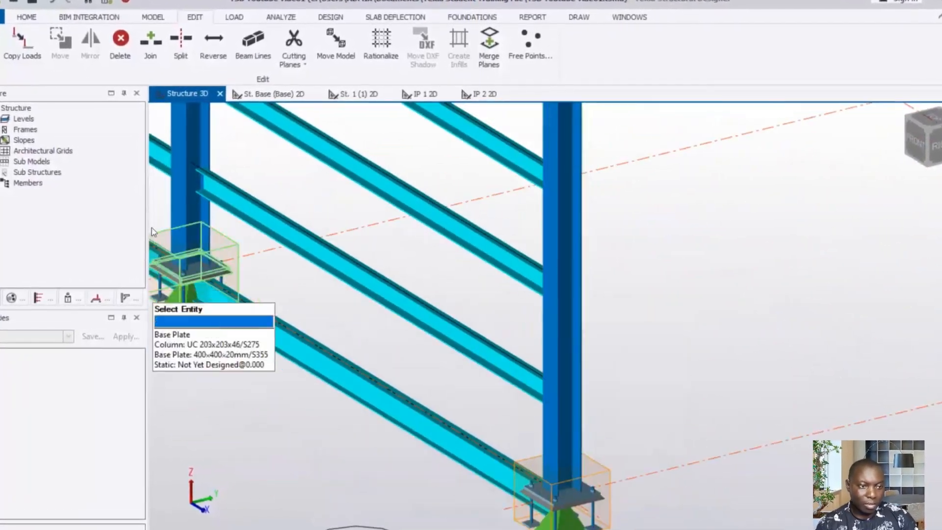
{"action": "scroll", "coordinate": [450, 257], "scroll_direction": "down", "scroll_amount": 3}
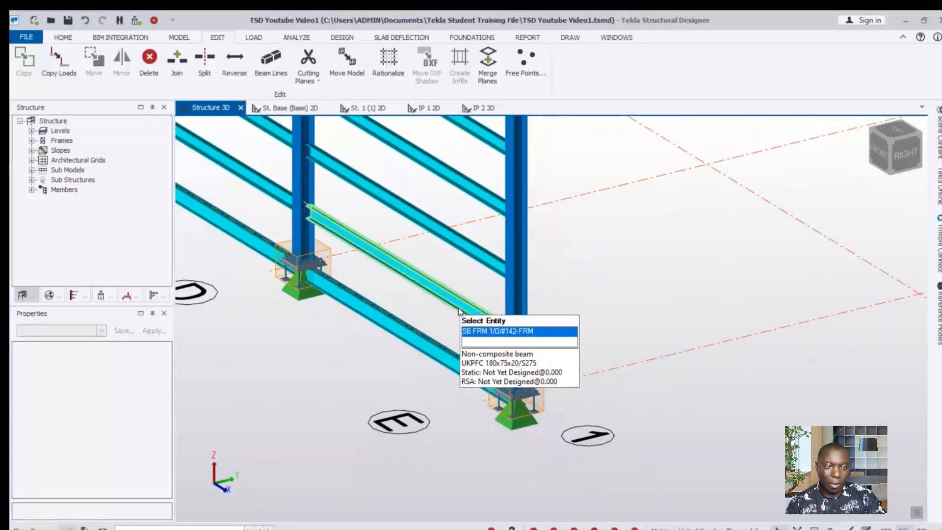
{"action": "scroll", "coordinate": [459, 311], "scroll_direction": "down", "scroll_amount": 5}
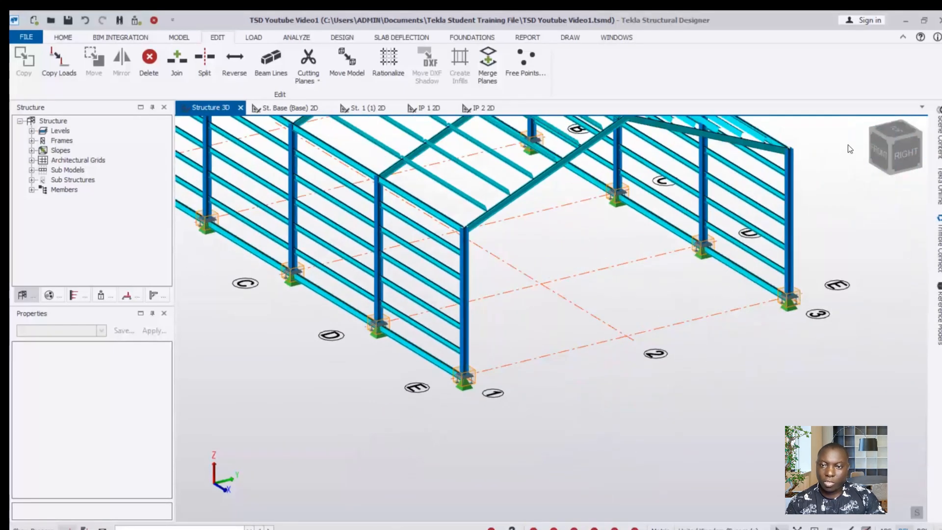
Step: Select all infill beams of the grid line 1 side wall from the right-hand elevation and inspect them in 3D
{"action": "left_click", "coordinate": [905, 155]}
{"action": "scroll", "coordinate": [504, 293], "scroll_direction": "up", "scroll_amount": 3}
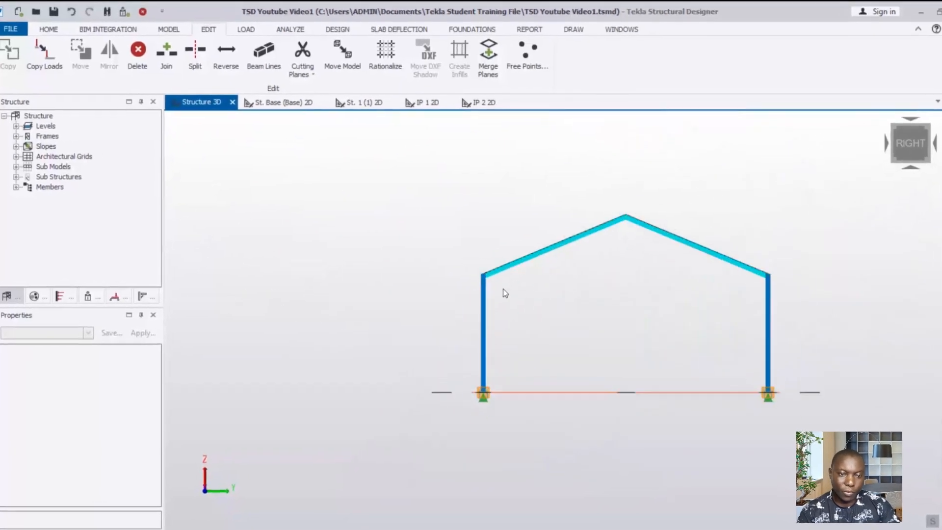
{"action": "scroll", "coordinate": [504, 293], "scroll_direction": "up", "scroll_amount": 2}
{"action": "left_click_drag", "start_coordinate": [460, 267], "coordinate": [516, 428]}
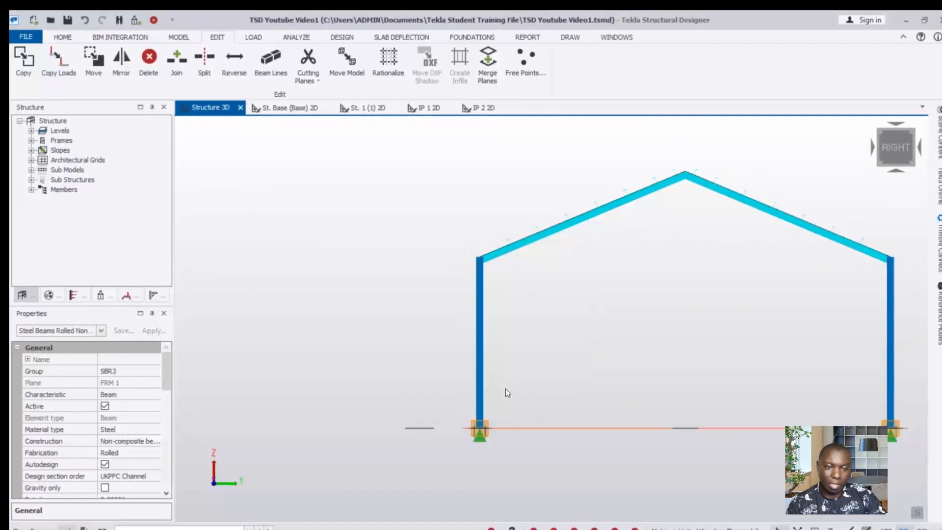
{"action": "right_click_drag", "start_coordinate": [508, 391], "coordinate": [567, 475]}
{"action": "scroll", "coordinate": [568, 475], "scroll_direction": "up", "scroll_amount": 3}
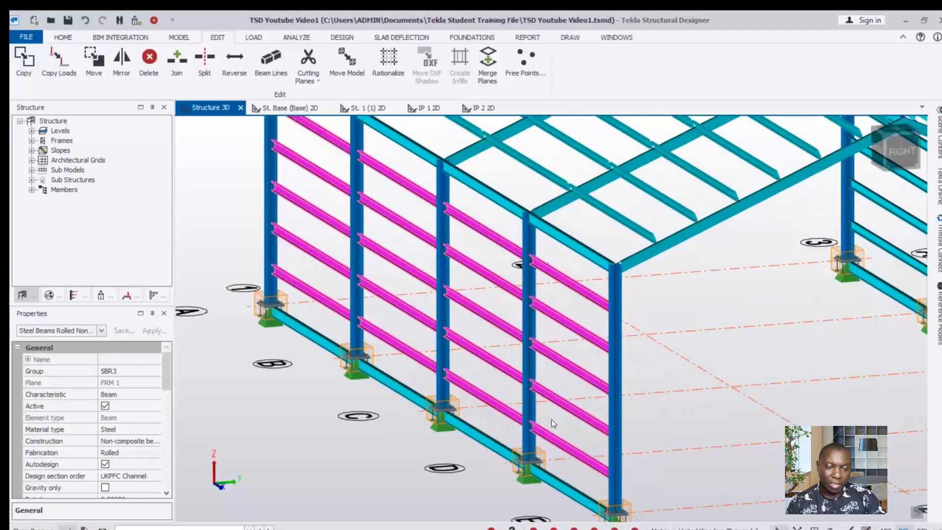
{"action": "scroll", "coordinate": [553, 423], "scroll_direction": "up", "scroll_amount": 2}
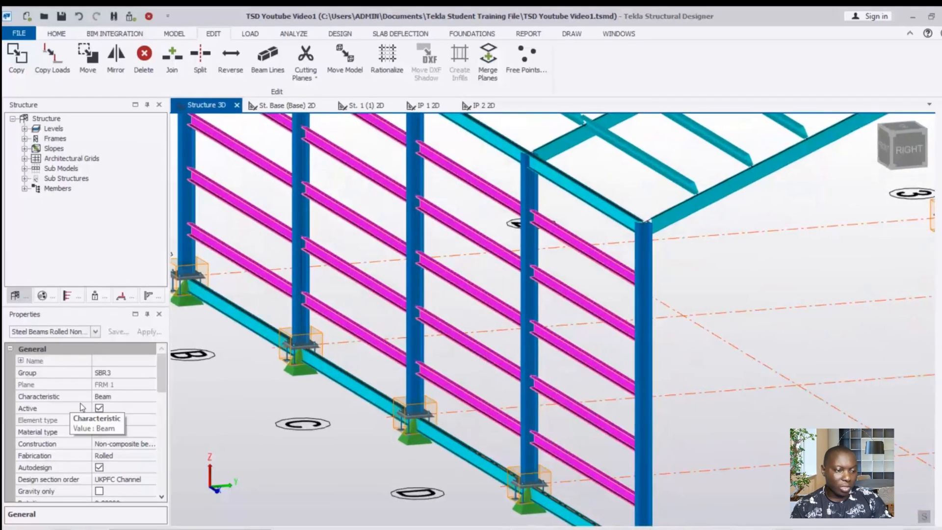
Step: Change the rotation of the selected side-wall infill beams, trying -90° first and settling on 90°
{"action": "left_click_drag", "start_coordinate": [161, 388], "coordinate": [163, 413]}
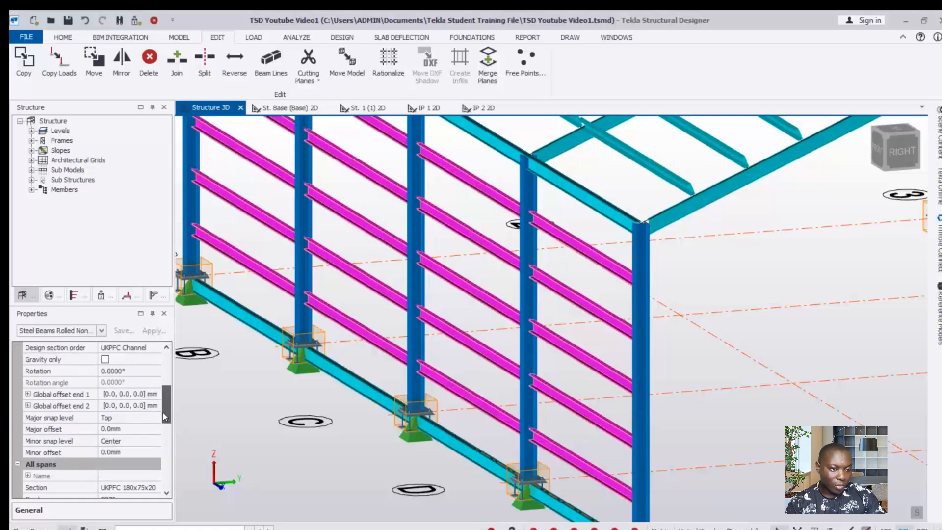
{"action": "left_click", "coordinate": [131, 370]}
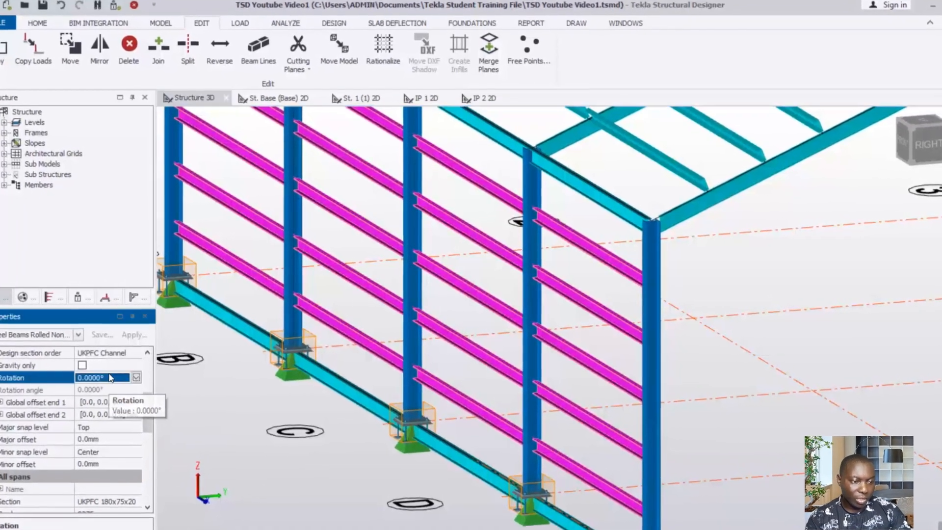
{"action": "left_click", "coordinate": [136, 377]}
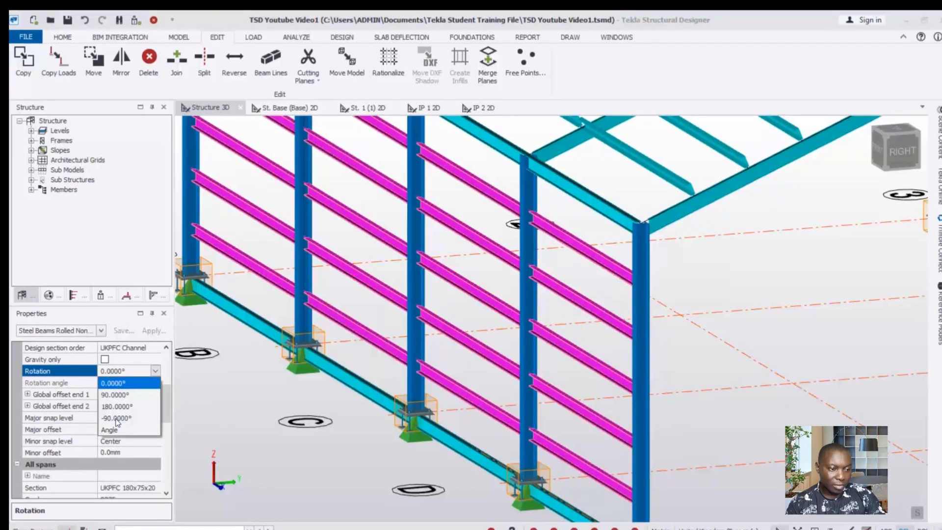
{"action": "left_click", "coordinate": [84, 432]}
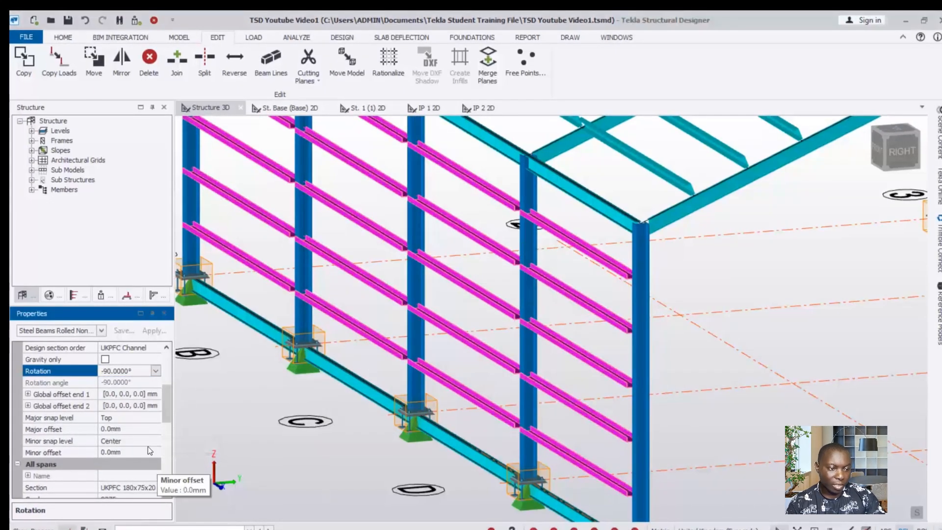
{"action": "left_click", "coordinate": [155, 371]}
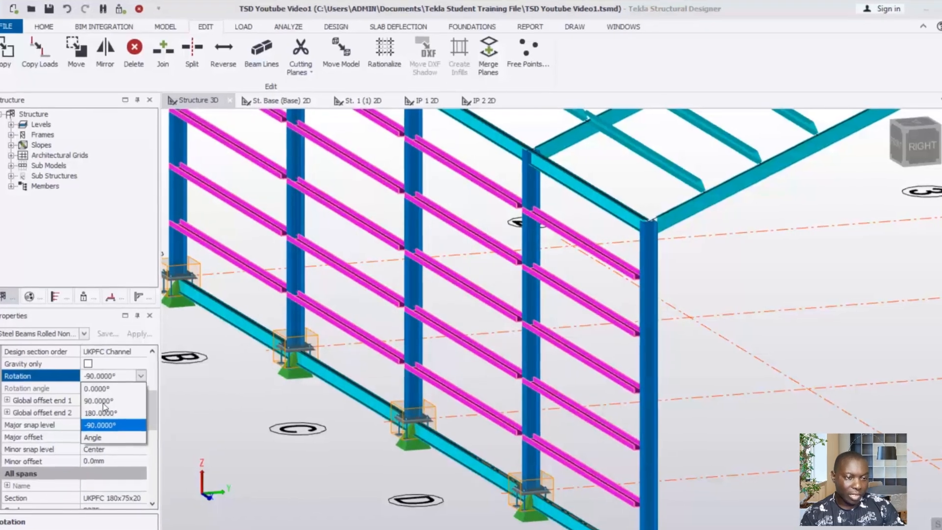
{"action": "left_click", "coordinate": [98, 401]}
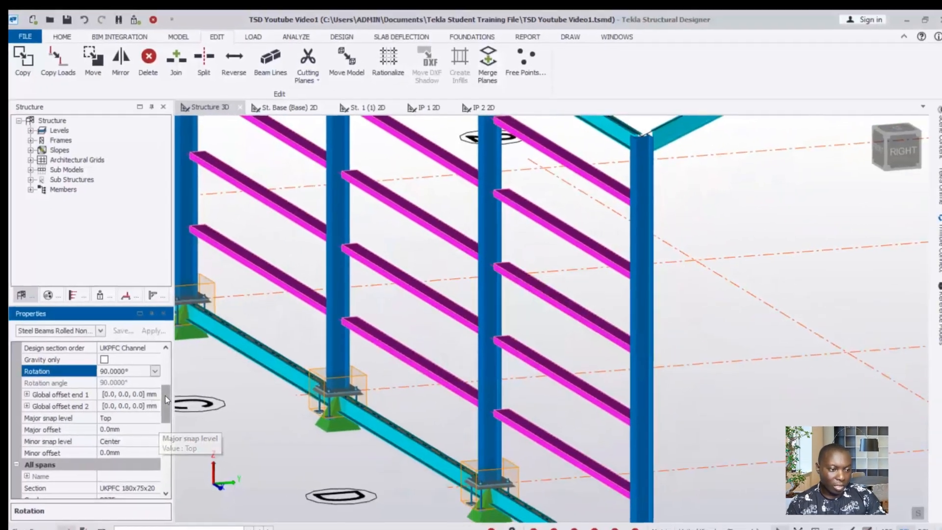
Step: Set the major offset of the selected infill beams to 101 mm and inspect their position against the columns in 3D
{"action": "left_click_drag", "start_coordinate": [140, 408], "coordinate": [139, 417]}
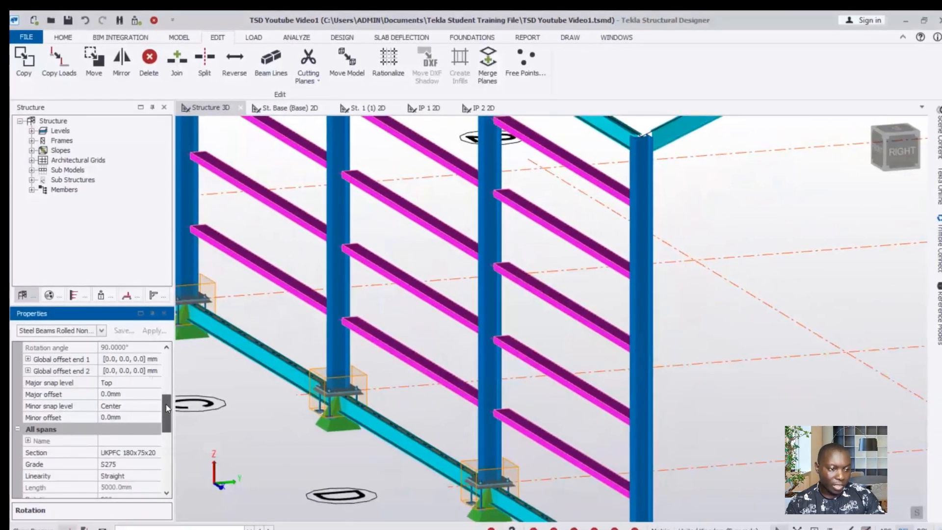
{"action": "scroll", "coordinate": [166, 404], "scroll_direction": "up", "scroll_amount": 1}
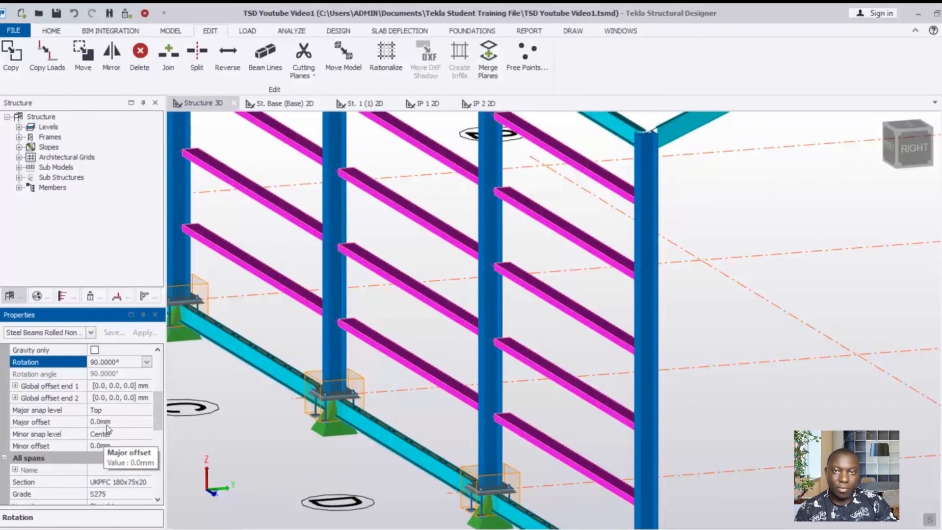
{"action": "left_click", "coordinate": [103, 430]}
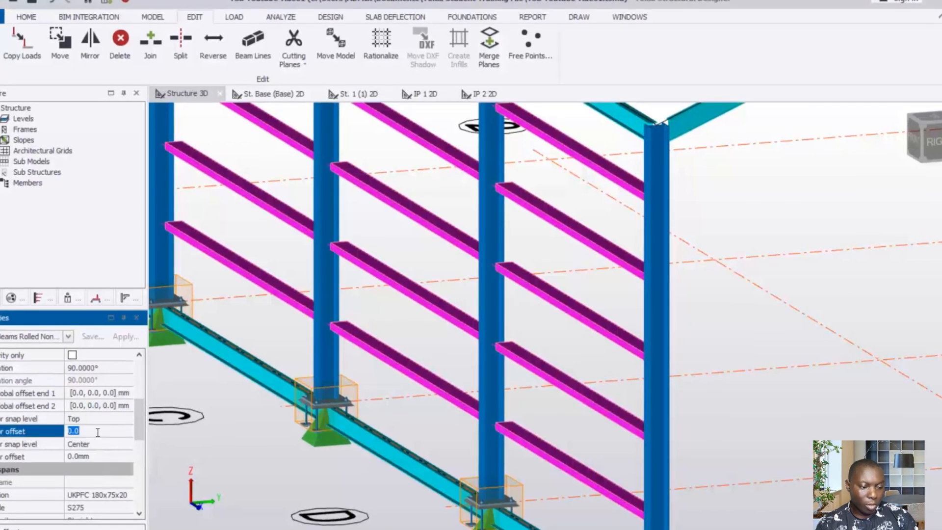
{"action": "type", "text": "1"}
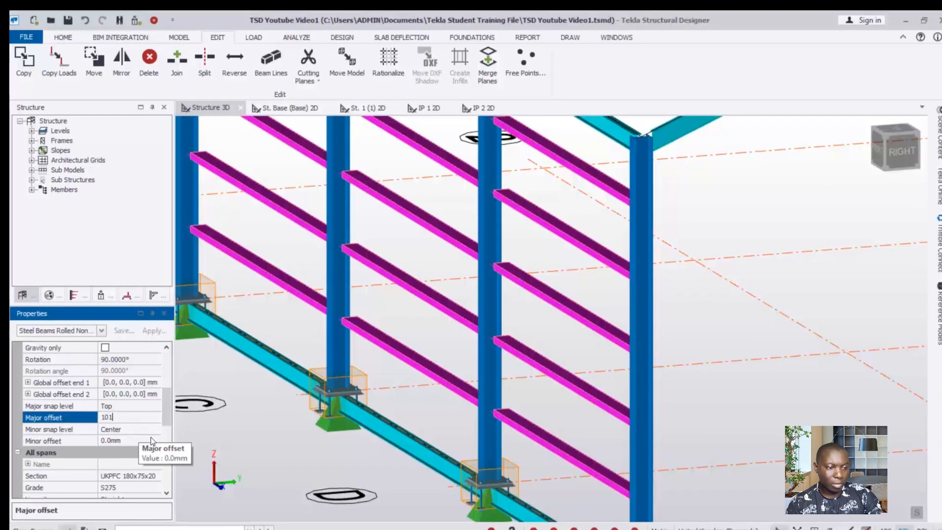
{"action": "type", "text": "01"}
{"action": "key", "text": "Return"}
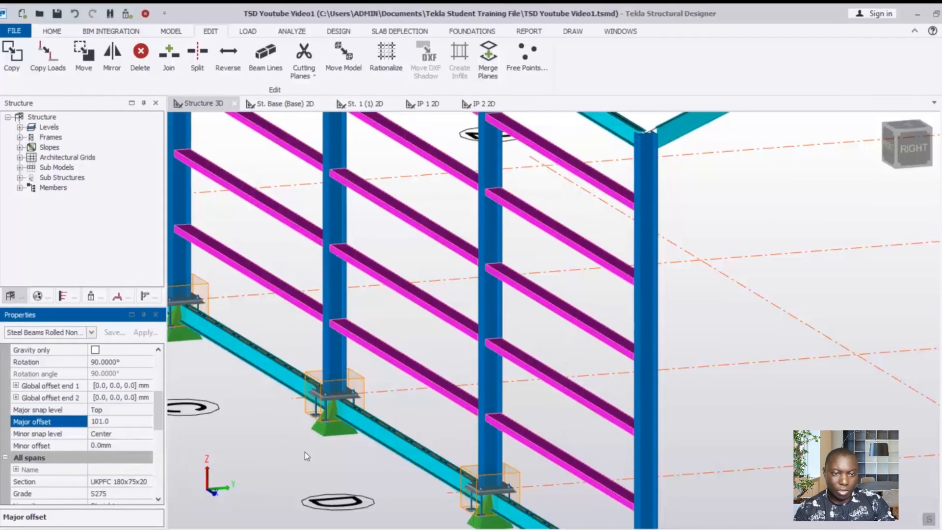
{"action": "scroll", "coordinate": [588, 382], "scroll_direction": "up", "scroll_amount": 3}
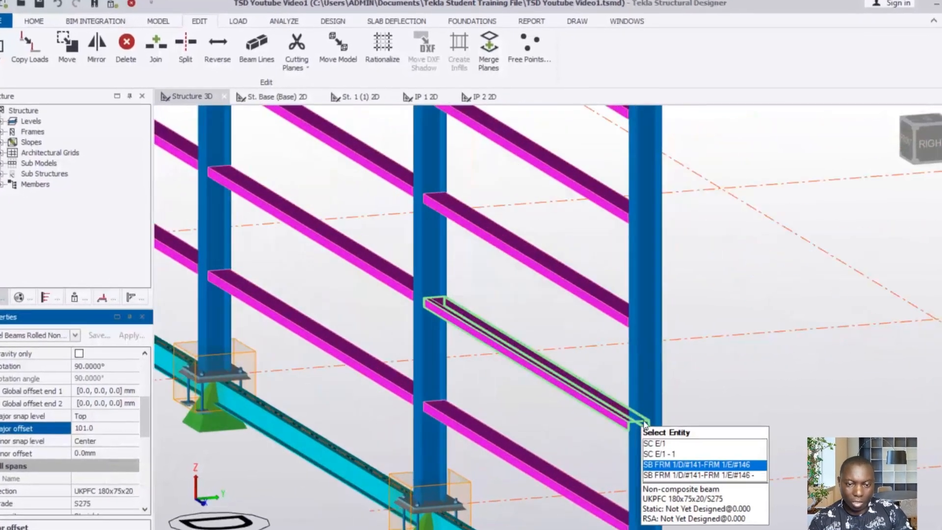
{"action": "right_click_drag", "start_coordinate": [599, 428], "coordinate": [523, 398]}
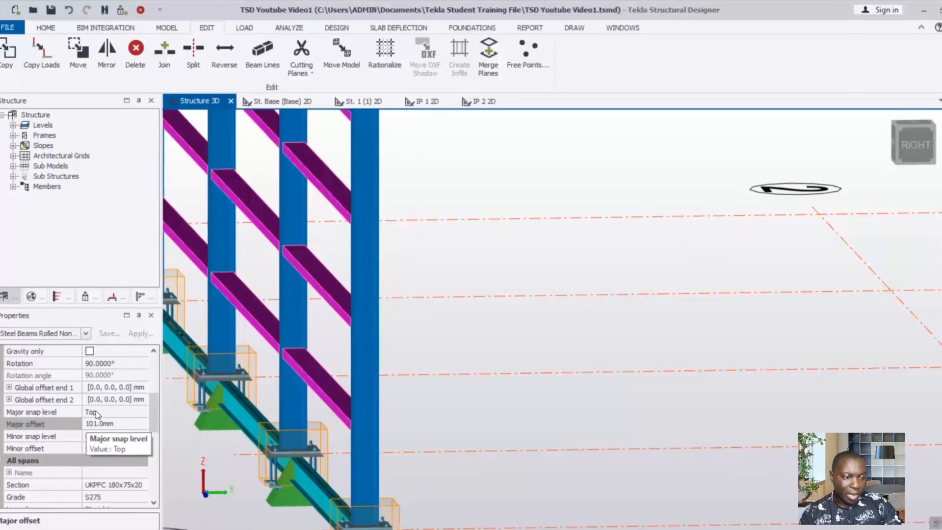
Step: Set the major snap level of the selected side rails on the grid line 1 wall to Bottom
{"action": "left_click", "coordinate": [97, 411]}
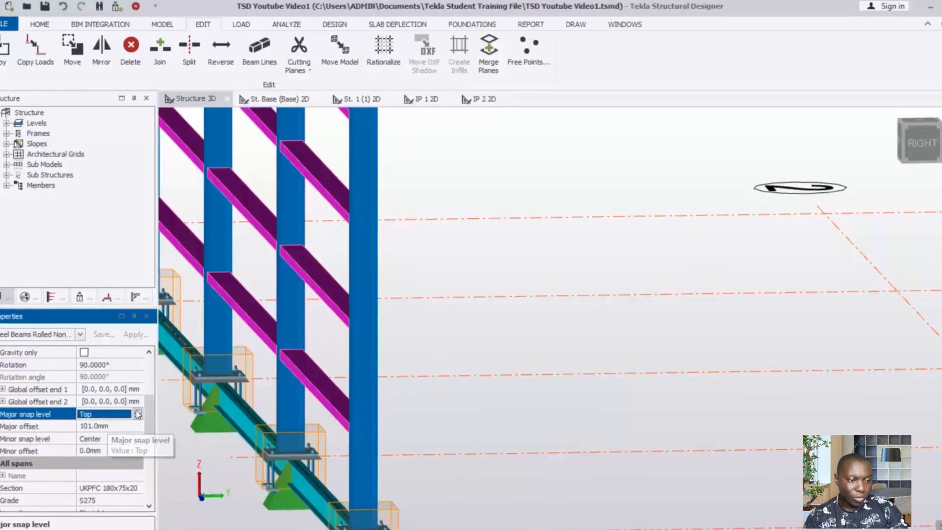
{"action": "left_click", "coordinate": [142, 412]}
{"action": "left_click", "coordinate": [101, 460]}
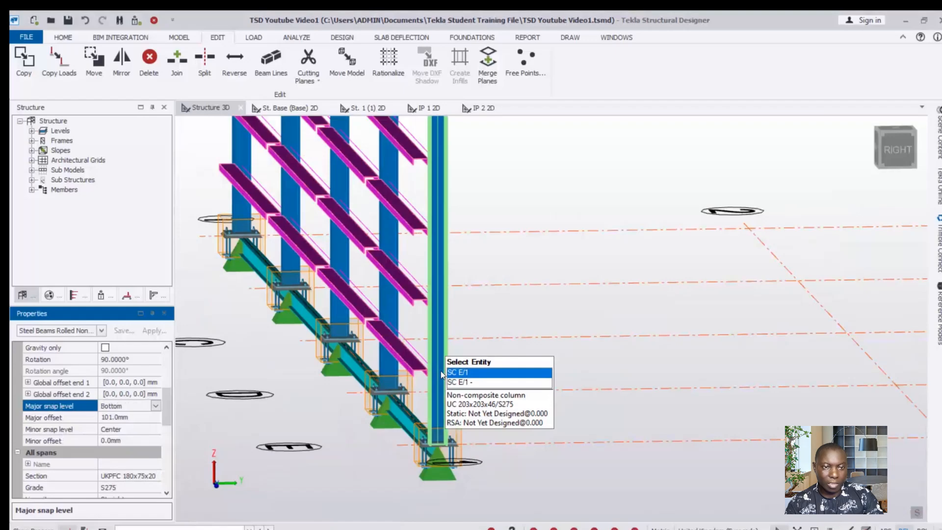
Step: Examine the position of the grid line 1 wall's rails against the column faces in the right elevation and in 3D
{"action": "scroll", "coordinate": [440, 379], "scroll_direction": "down", "scroll_amount": 5}
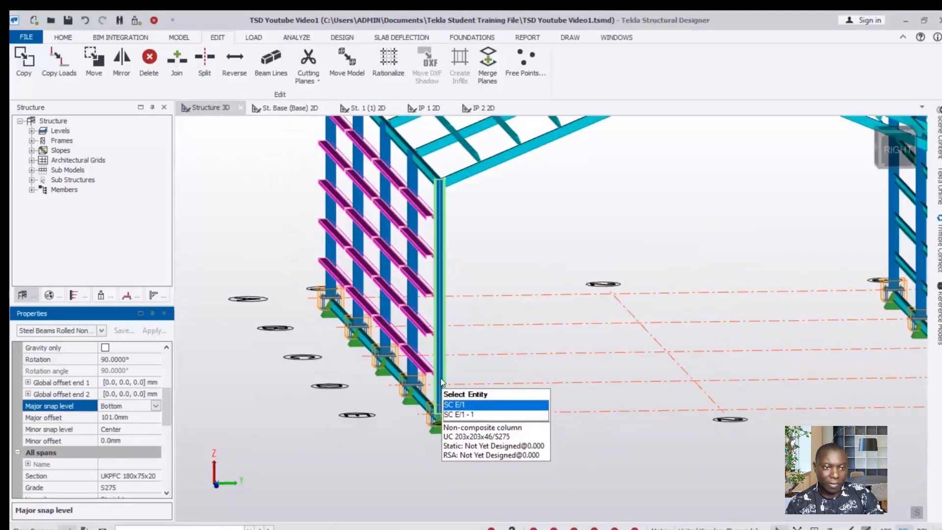
{"action": "right_click_drag", "start_coordinate": [446, 360], "coordinate": [424, 349]}
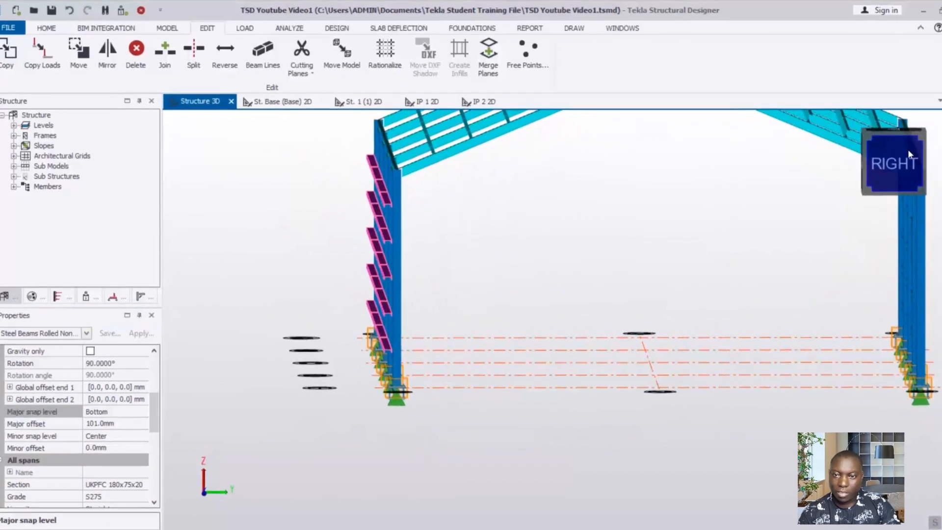
{"action": "left_click", "coordinate": [903, 152]}
{"action": "scroll", "coordinate": [471, 344], "scroll_direction": "up", "scroll_amount": 10}
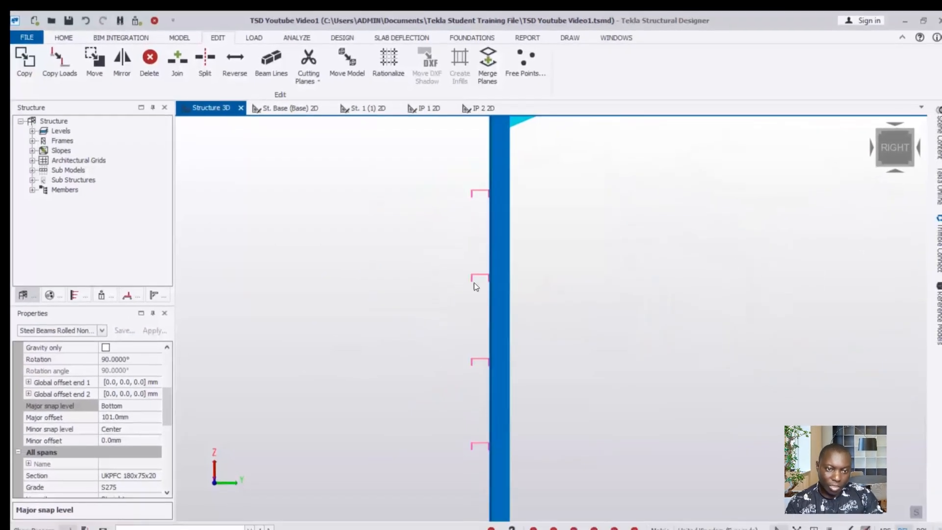
{"action": "scroll", "coordinate": [475, 300], "scroll_direction": "down", "scroll_amount": 2}
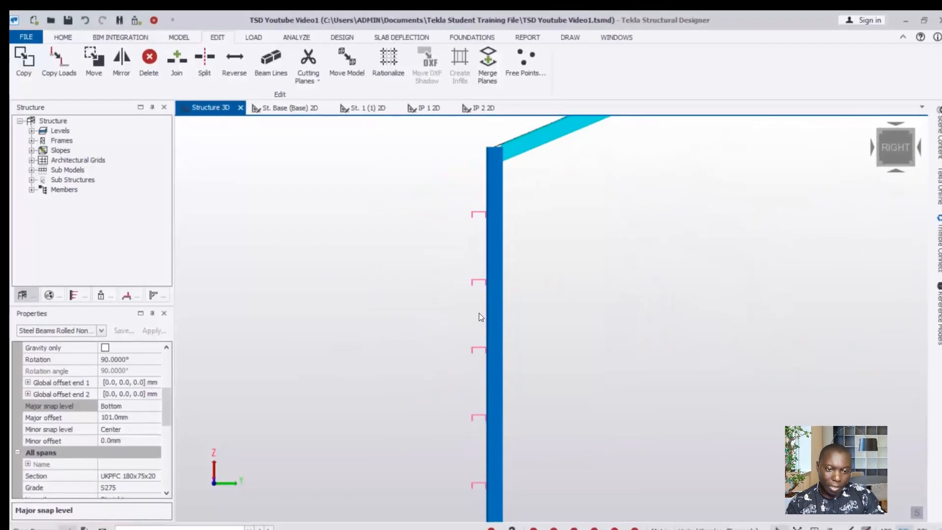
{"action": "right_click_drag", "start_coordinate": [355, 422], "coordinate": [397, 440]}
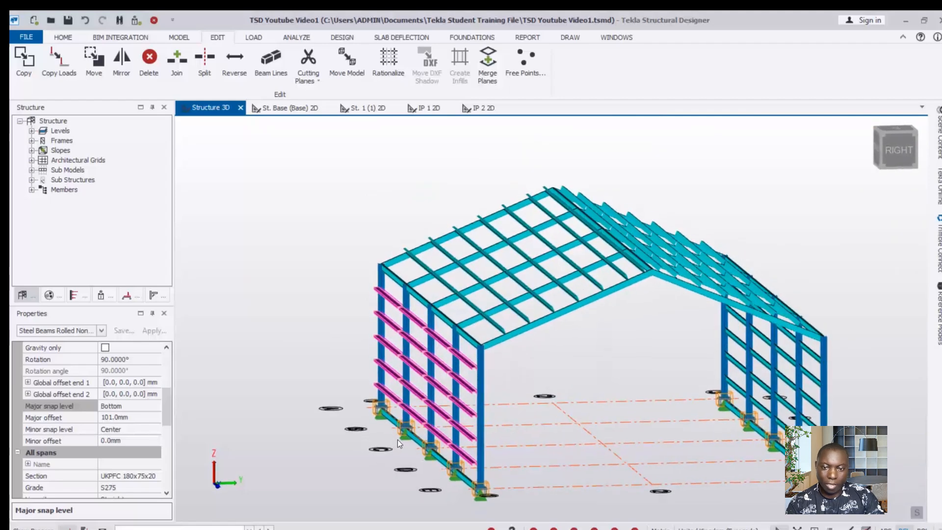
{"action": "scroll", "coordinate": [690, 437], "scroll_direction": "down", "scroll_amount": 2}
{"action": "scroll", "coordinate": [758, 444], "scroll_direction": "up", "scroll_amount": 1}
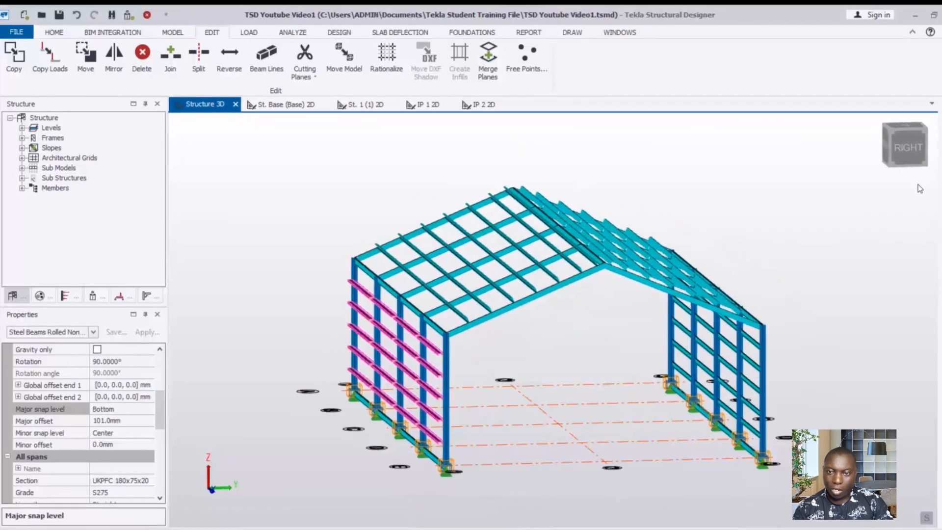
Step: Select all side rails on the grid line 3 wall and set their rotation to 90°
{"action": "left_click", "coordinate": [862, 180]}
{"action": "scroll", "coordinate": [638, 353], "scroll_direction": "up", "scroll_amount": 5}
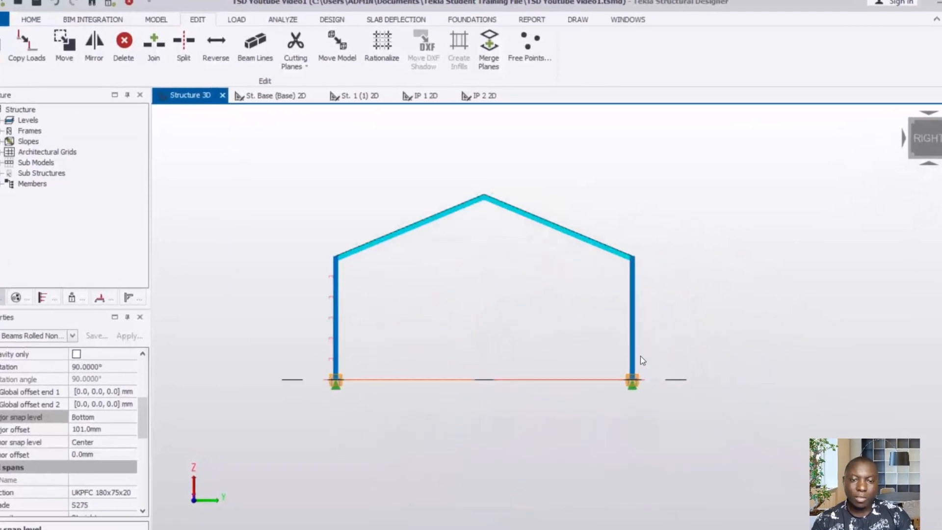
{"action": "left_click_drag", "start_coordinate": [617, 241], "coordinate": [659, 391]}
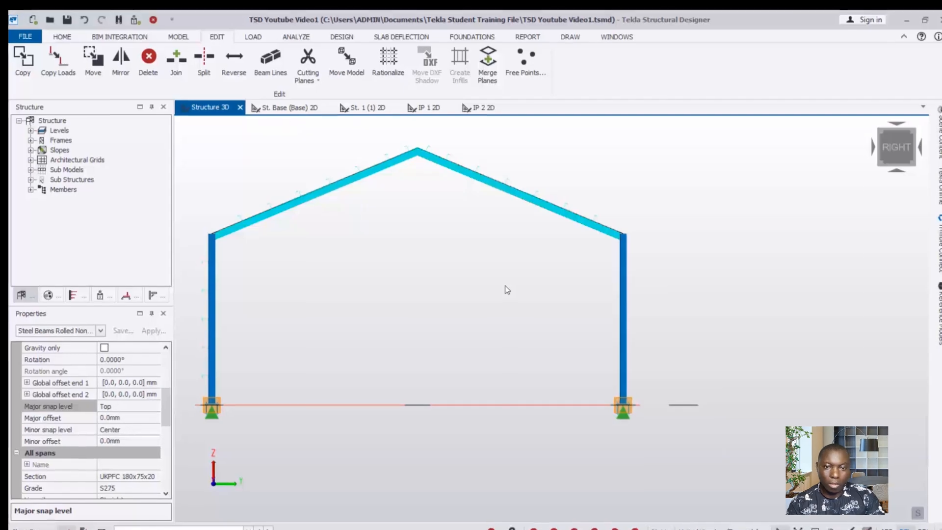
{"action": "right_click_drag", "start_coordinate": [505, 285], "coordinate": [409, 313]}
{"action": "scroll", "coordinate": [546, 426], "scroll_direction": "up", "scroll_amount": 3}
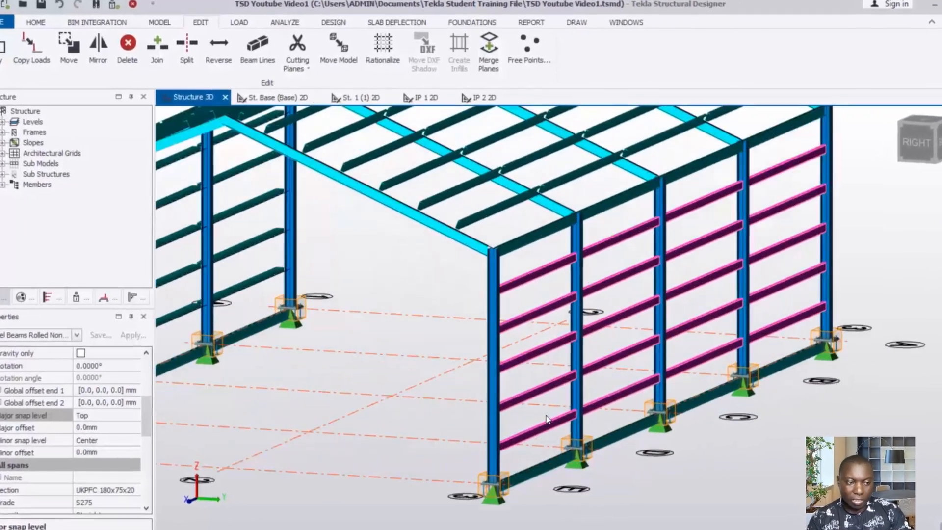
{"action": "mouse_move", "coordinate": [151, 405]}
{"action": "left_mouse_down"}
{"action": "mouse_move", "coordinate": [150, 391]}
{"action": "mouse_move", "coordinate": [142, 412]}
{"action": "left_mouse_up"}
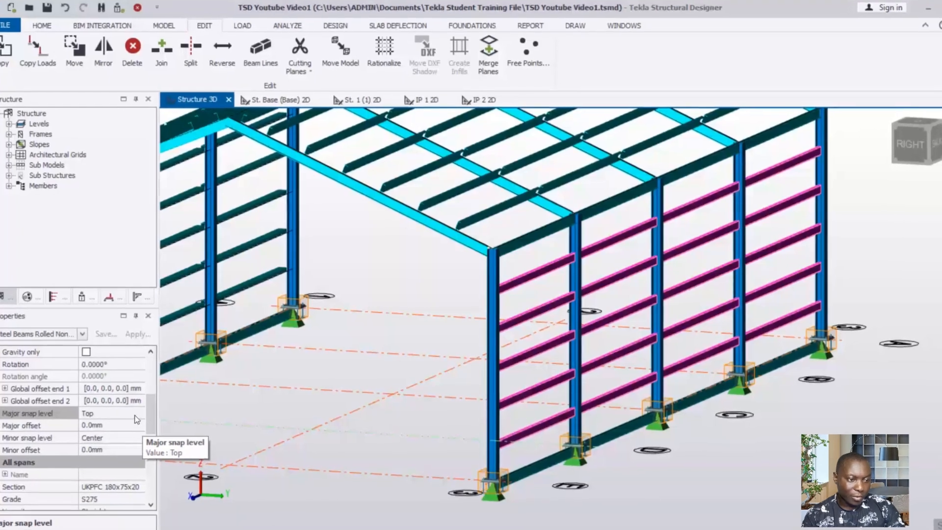
{"action": "left_click", "coordinate": [137, 364]}
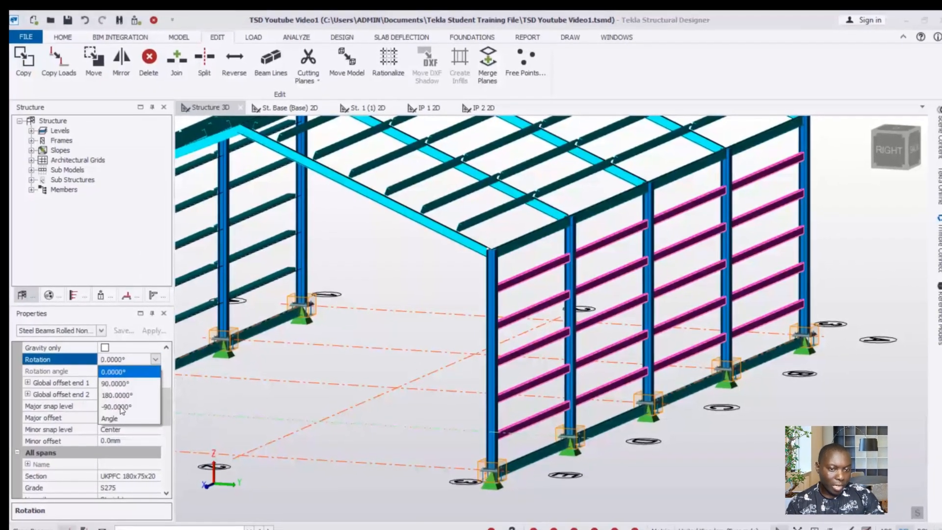
{"action": "left_click", "coordinate": [84, 419]}
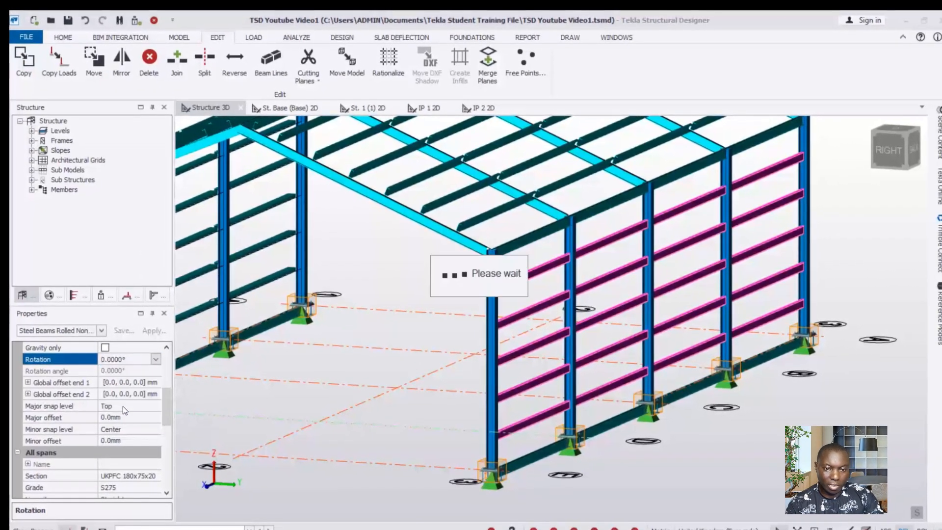
{"action": "scroll", "coordinate": [564, 471], "scroll_direction": "up", "scroll_amount": 2}
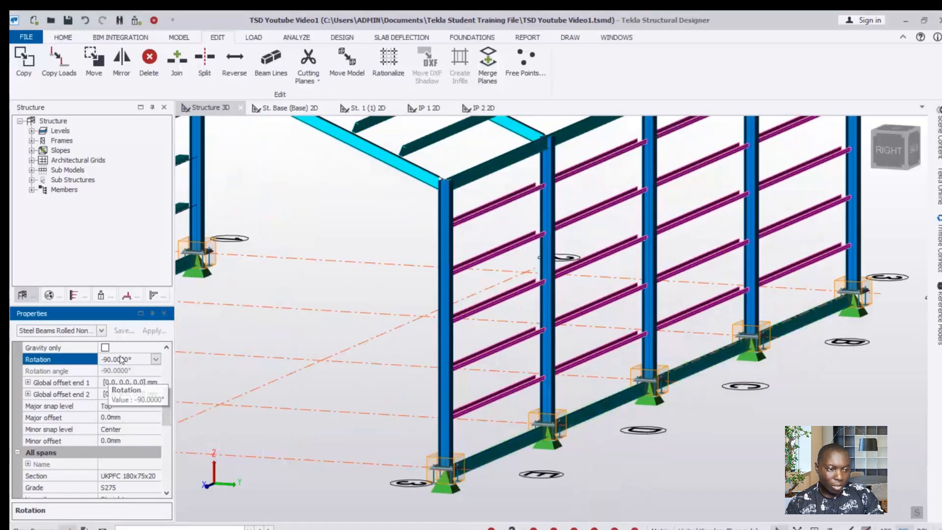
{"action": "left_click", "coordinate": [129, 383]}
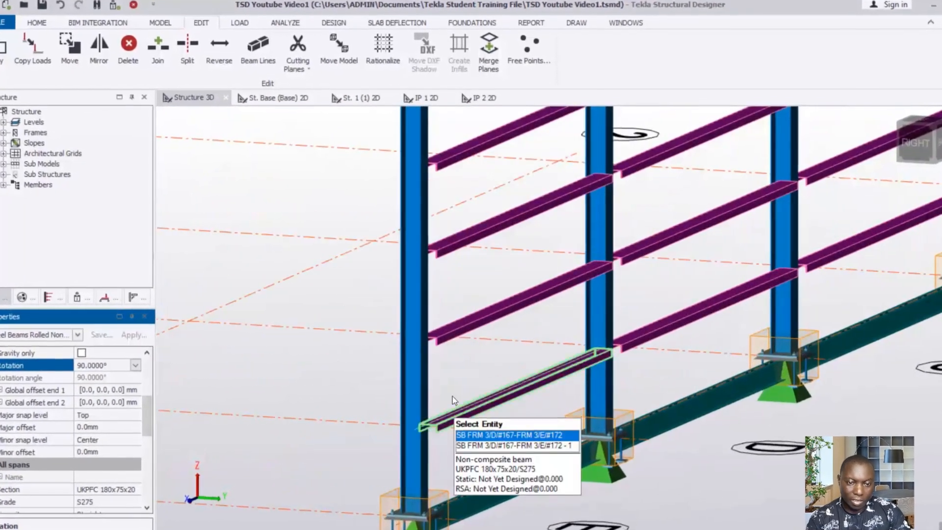
Step: Try a major offset of 101 mm on the grid line 3 wall's rails
{"action": "right_click_drag", "start_coordinate": [453, 396], "coordinate": [443, 370]}
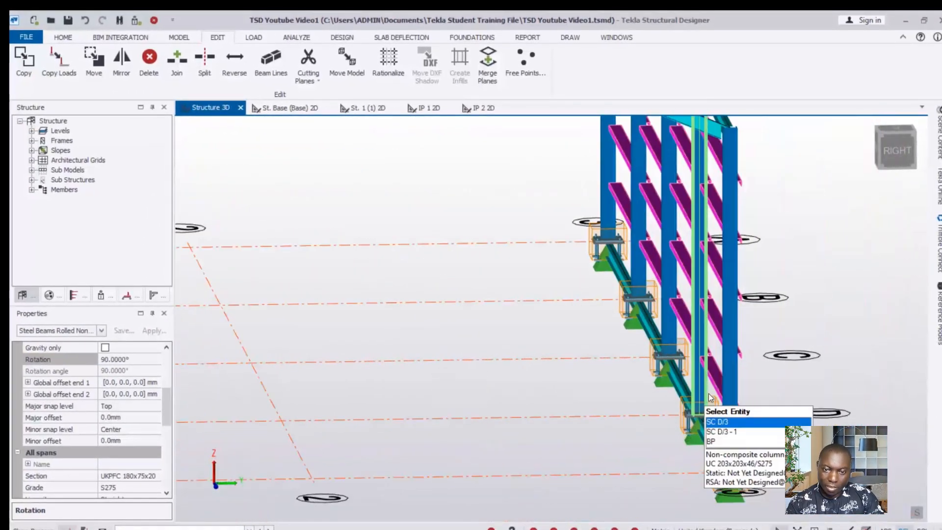
{"action": "scroll", "coordinate": [729, 423], "scroll_direction": "up", "scroll_amount": 2}
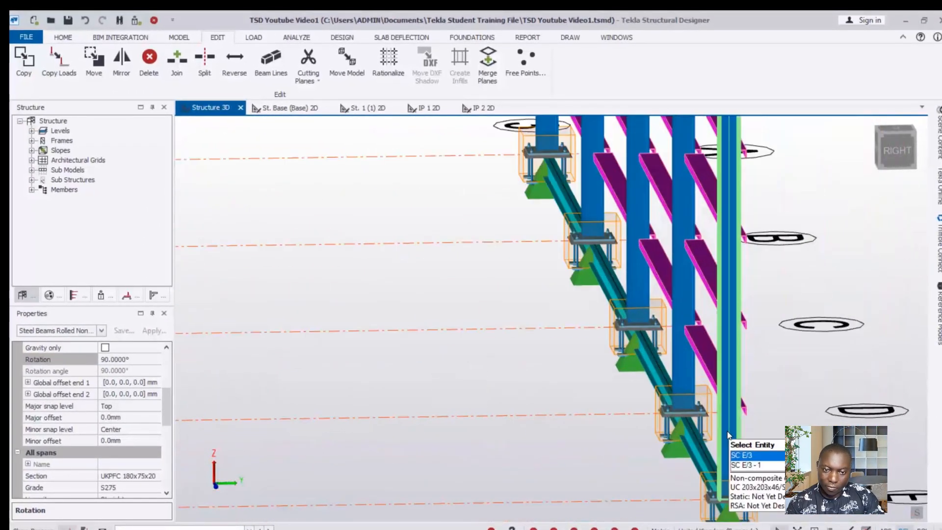
{"action": "scroll", "coordinate": [682, 417], "scroll_direction": "down", "scroll_amount": 1}
{"action": "right_click_drag", "start_coordinate": [721, 406], "coordinate": [630, 437]}
{"action": "scroll", "coordinate": [564, 420], "scroll_direction": "down", "scroll_amount": 2}
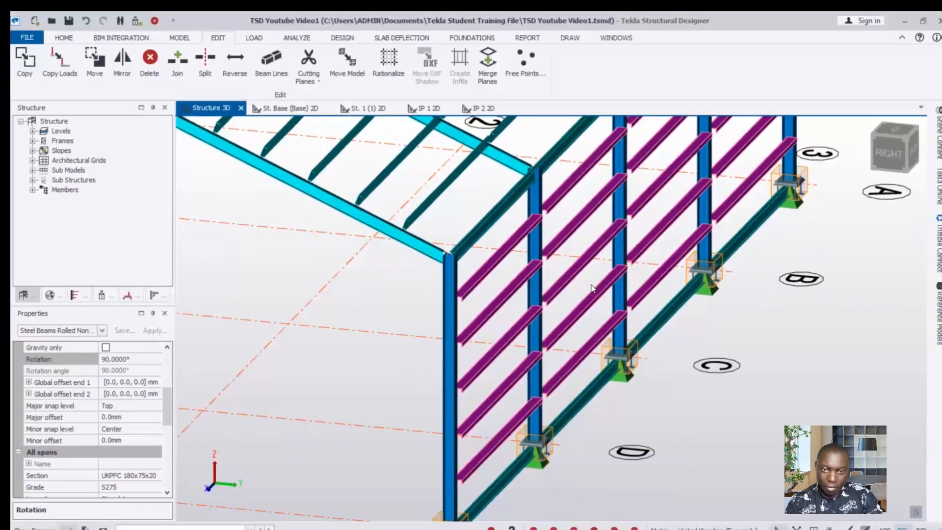
{"action": "right_click_drag", "start_coordinate": [549, 422], "coordinate": [596, 243]}
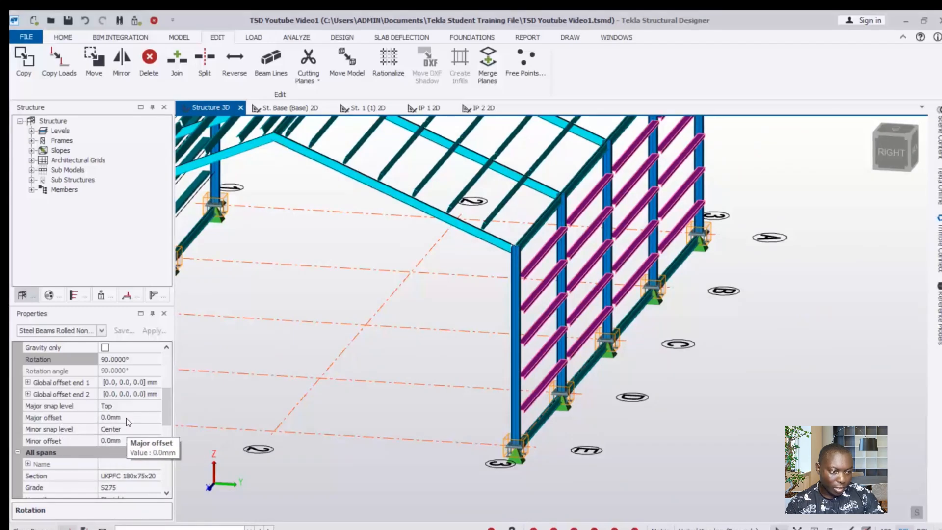
{"action": "left_click", "coordinate": [125, 418]}
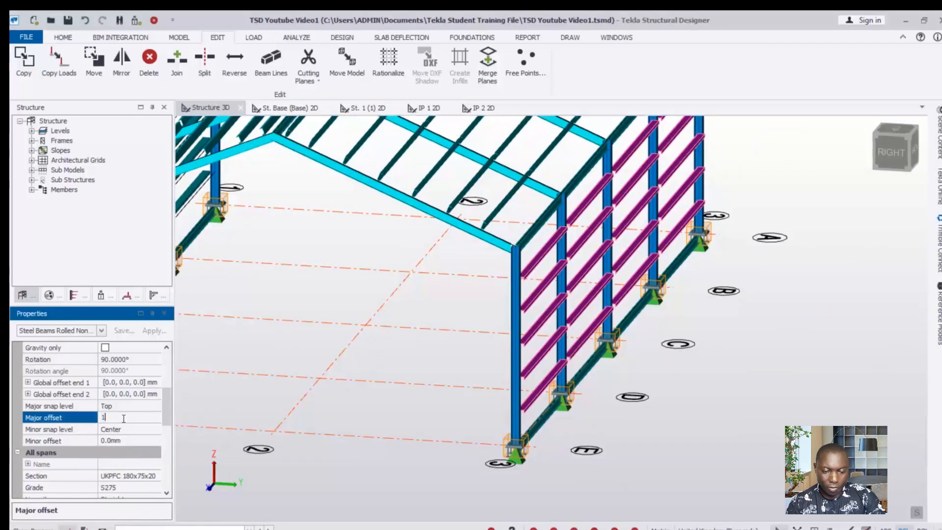
{"action": "type", "text": "101"}
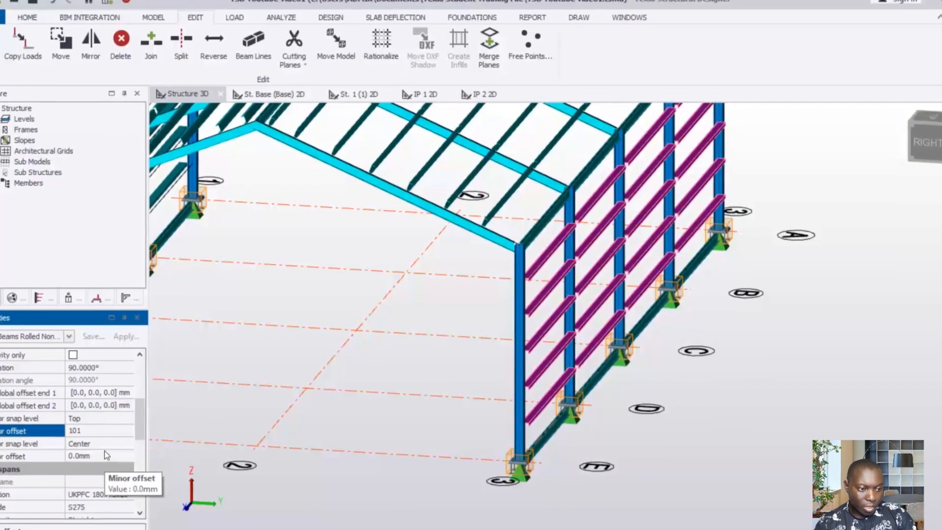
{"action": "key", "text": "Return"}
{"action": "scroll", "coordinate": [564, 412], "scroll_direction": "up", "scroll_amount": 5}
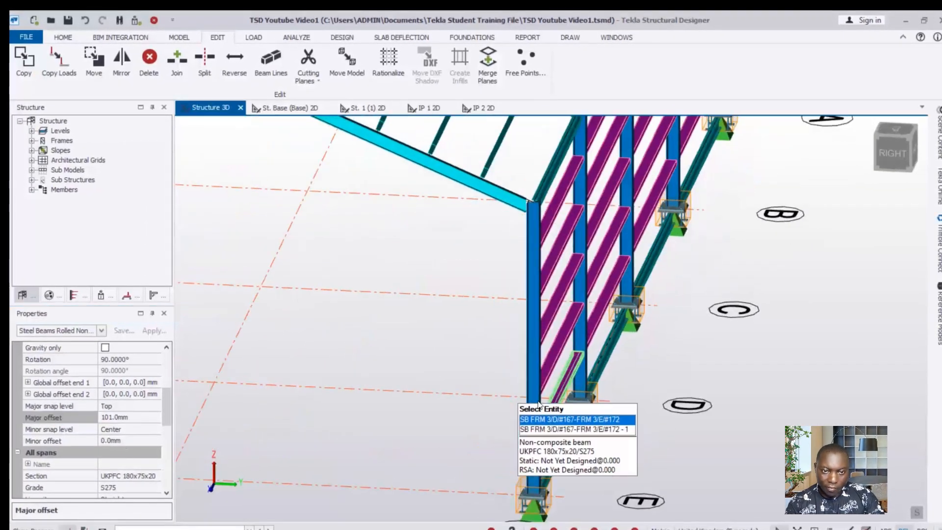
{"action": "right_click_drag", "start_coordinate": [538, 401], "coordinate": [271, 459]}
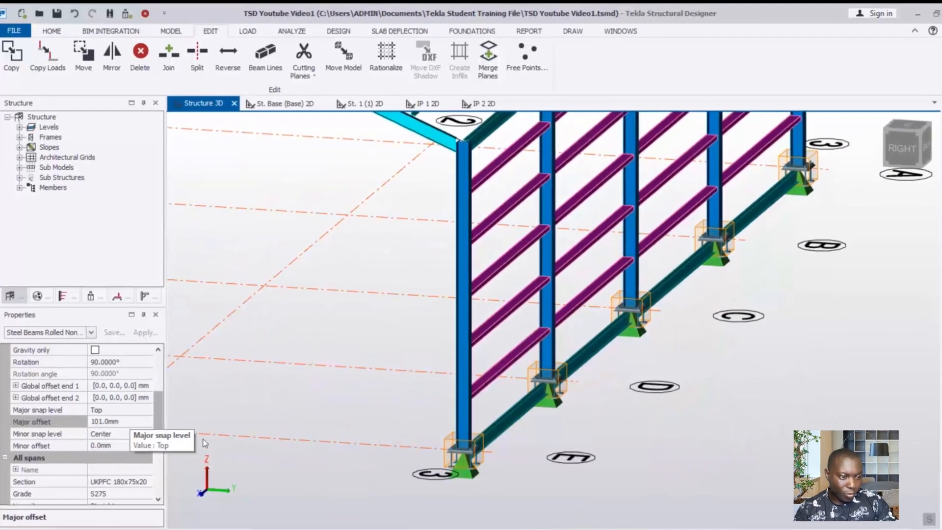
Step: Set the major offset of the grid line 3 wall's rails to -101 mm
{"action": "left_click", "coordinate": [87, 426]}
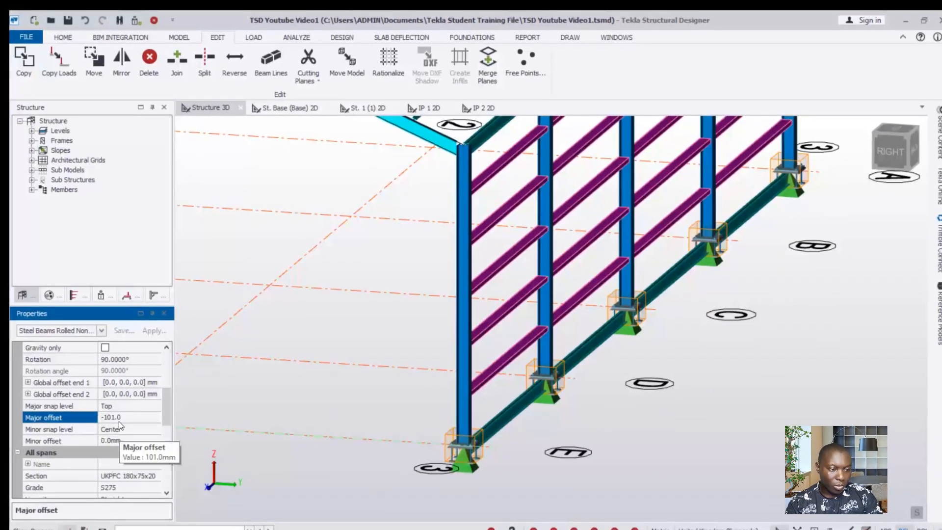
{"action": "key", "text": "Return"}
{"action": "scroll", "coordinate": [503, 382], "scroll_direction": "down", "scroll_amount": 3}
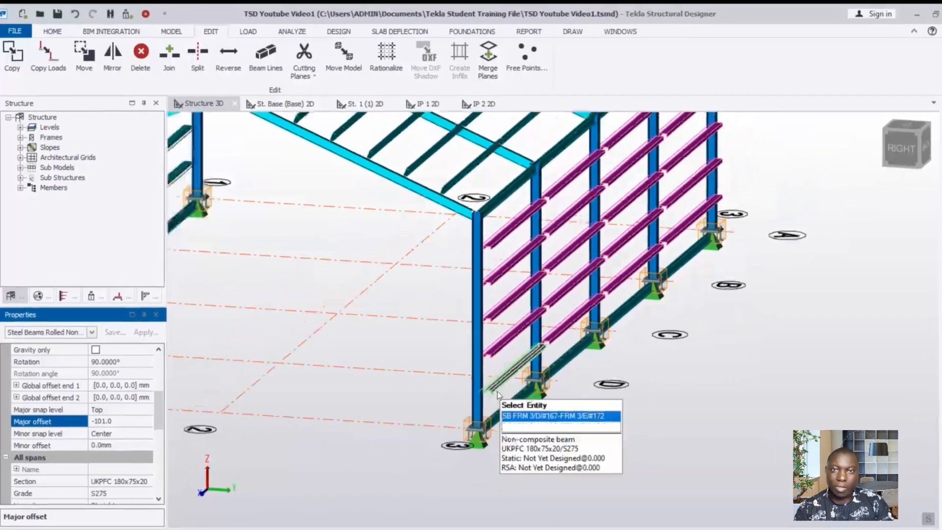
{"action": "scroll", "coordinate": [497, 392], "scroll_direction": "down", "scroll_amount": 1}
Step: Examine the position of the grid line 3 wall's rails against the outer column faces in the right elevation and in 3D
{"action": "right_click_drag", "start_coordinate": [481, 386], "coordinate": [544, 368]}
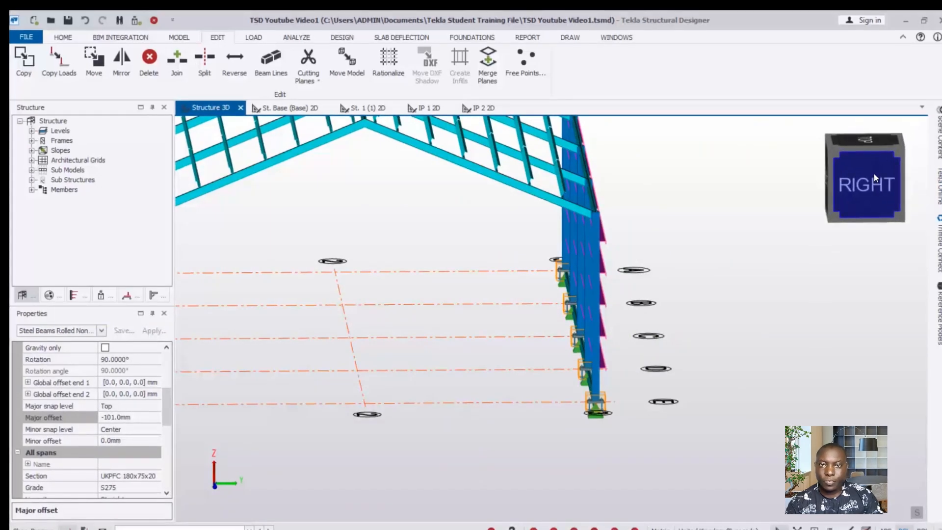
{"action": "left_click", "coordinate": [873, 173]}
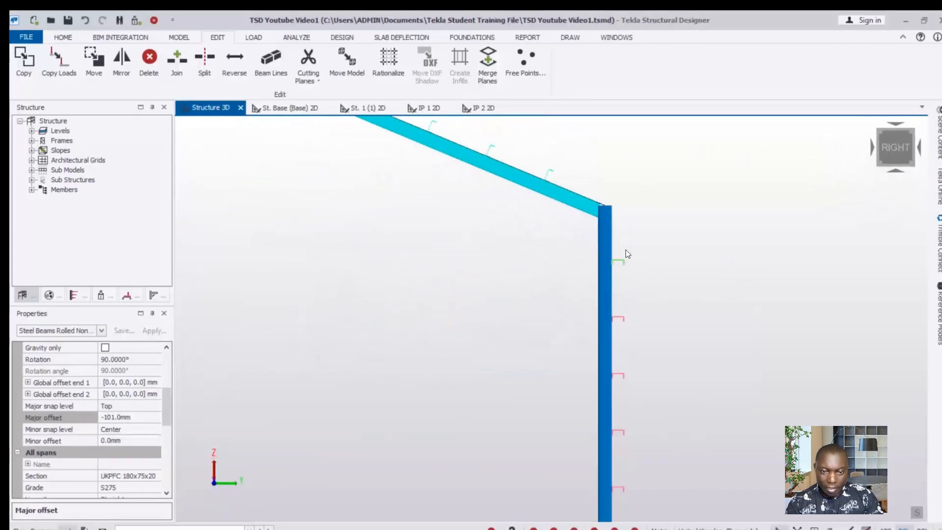
{"action": "scroll", "coordinate": [624, 344], "scroll_direction": "down", "scroll_amount": 2}
{"action": "right_click_drag", "start_coordinate": [574, 472], "coordinate": [531, 484]}
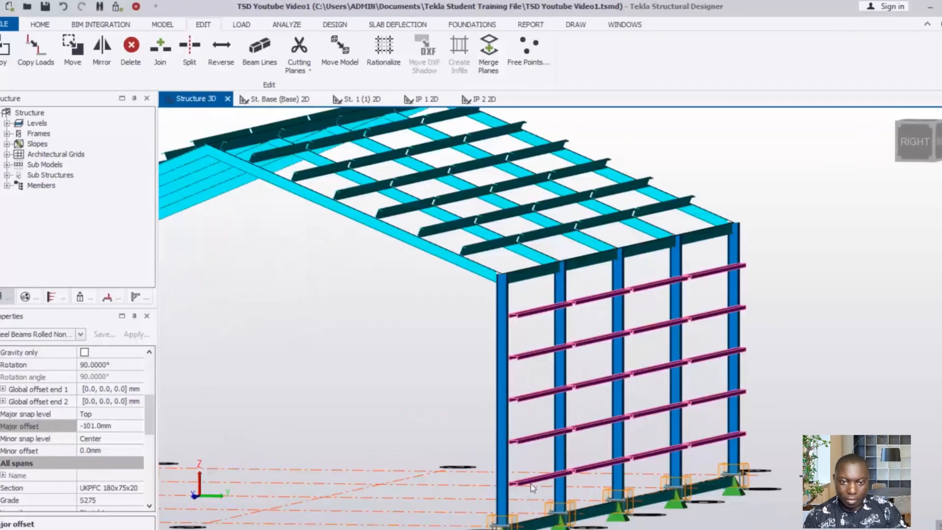
{"action": "scroll", "coordinate": [583, 383], "scroll_direction": "down", "scroll_amount": 3}
{"action": "scroll", "coordinate": [526, 344], "scroll_direction": "up", "scroll_amount": 1}
{"action": "scroll", "coordinate": [530, 333], "scroll_direction": "down", "scroll_amount": 1}
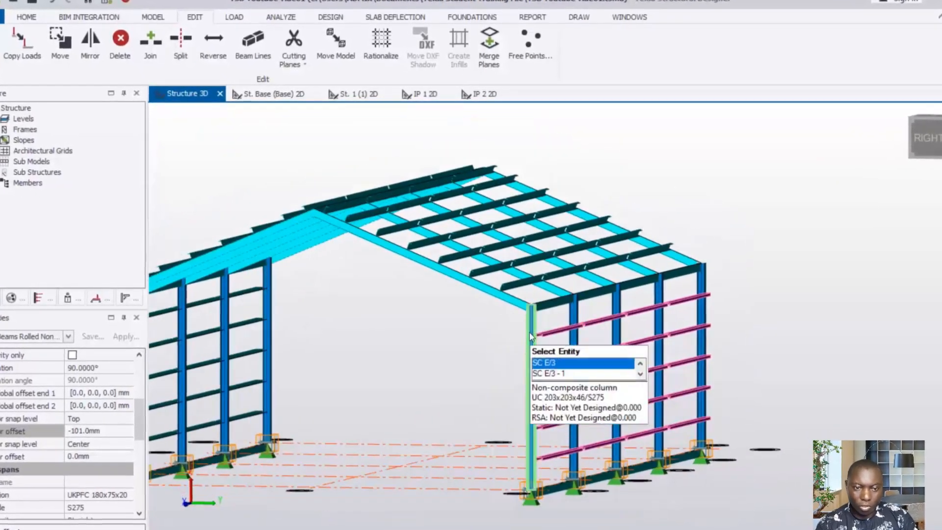
Step: Select the four side rails of the uppermost row on the grid line 3 wall
{"action": "scroll", "coordinate": [529, 336], "scroll_direction": "up", "scroll_amount": 3}
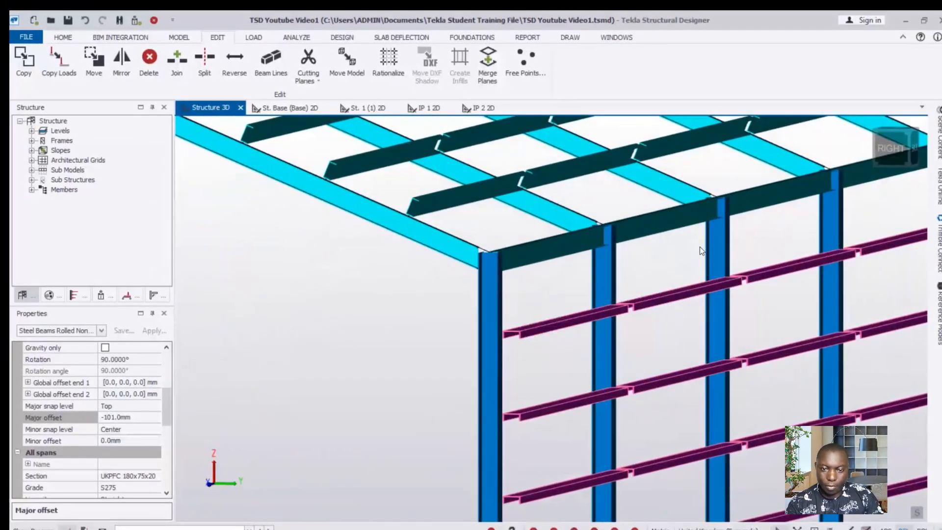
{"action": "scroll", "coordinate": [490, 325], "scroll_direction": "down", "scroll_amount": 2}
{"action": "left_click", "coordinate": [504, 319]}
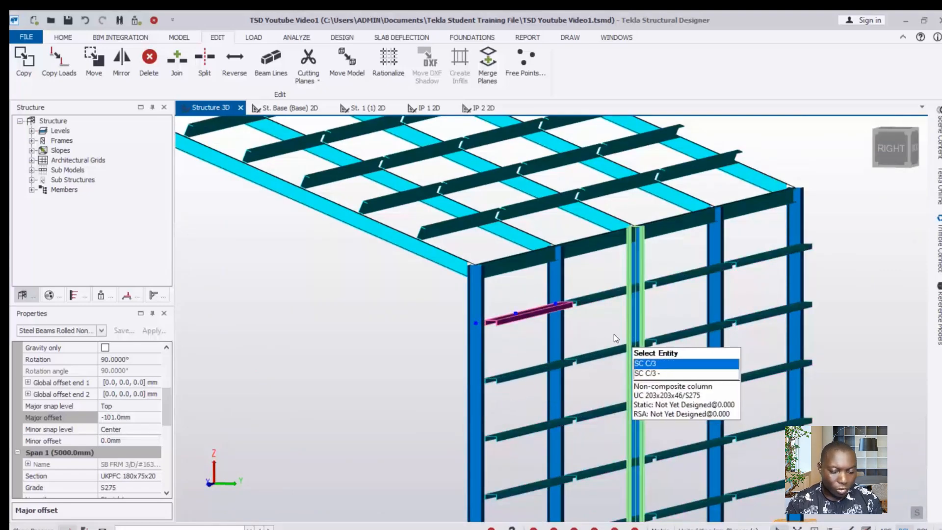
{"action": "left_click", "coordinate": [589, 302]}
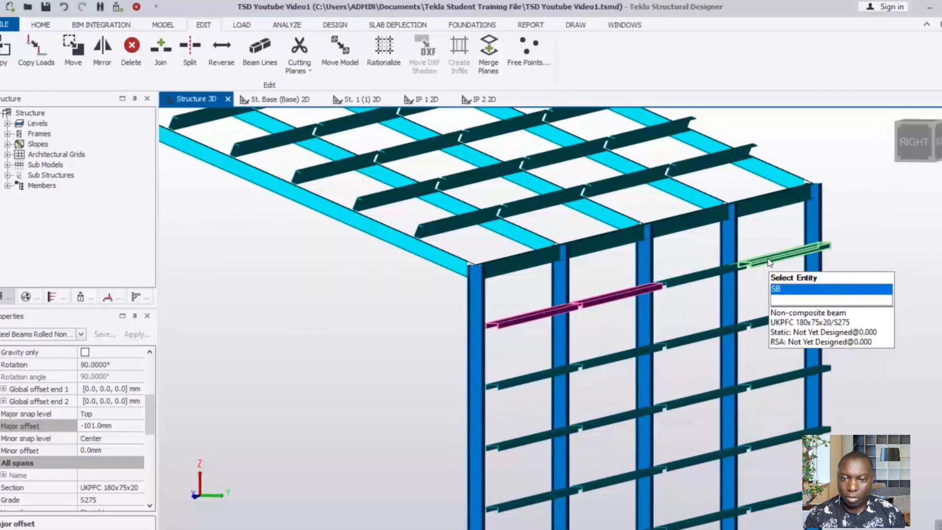
{"action": "left_click", "coordinate": [647, 293]}
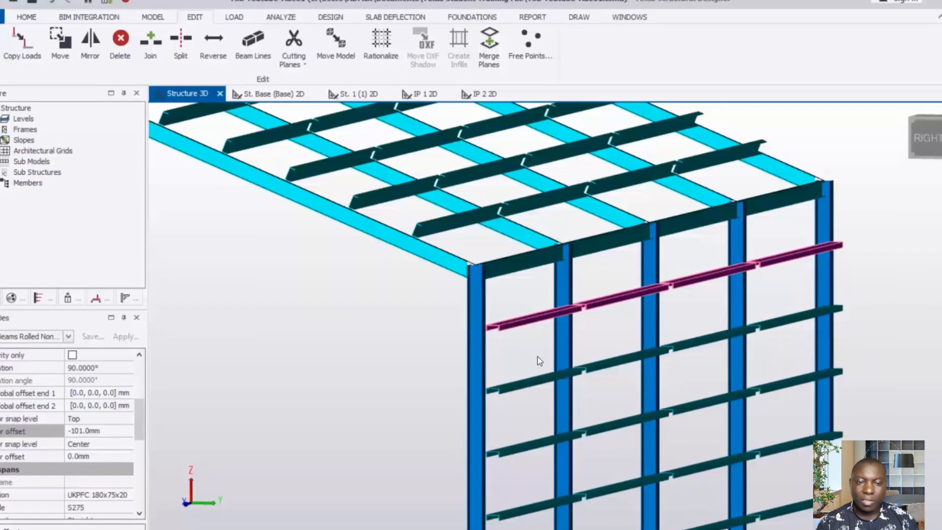
Step: Copy the selected rails from their node on the grid line E column to 300 mm from the column's upper end
{"action": "scroll", "coordinate": [411, 289], "scroll_direction": "up", "scroll_amount": 5}
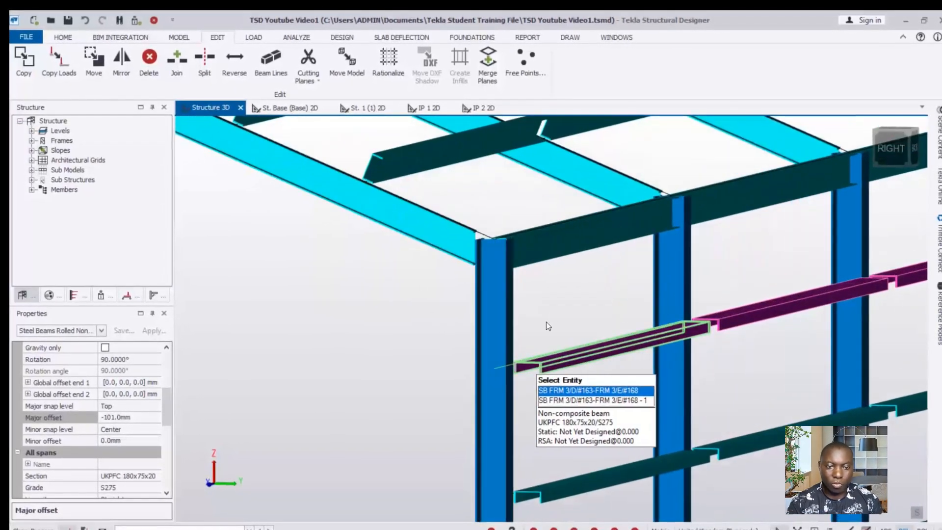
{"action": "right_click_drag", "start_coordinate": [561, 275], "coordinate": [566, 284]}
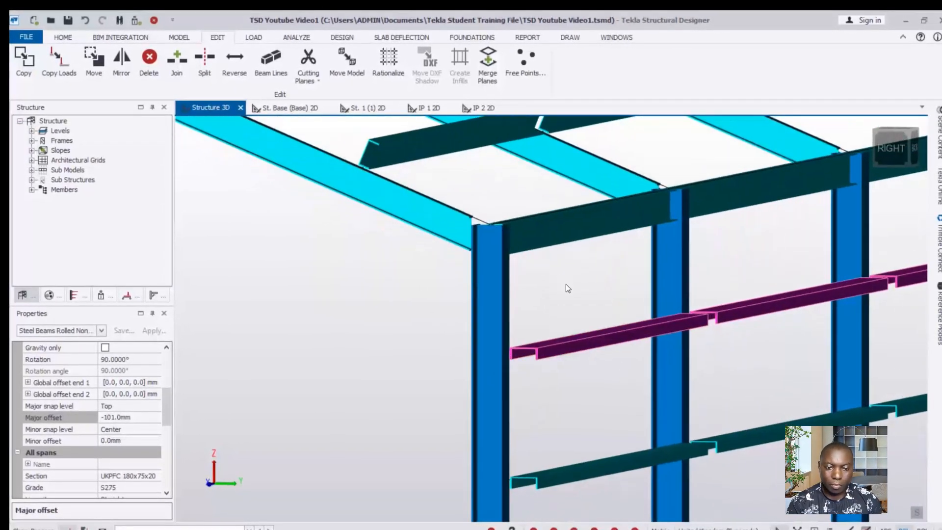
{"action": "right_click", "coordinate": [567, 282]}
{"action": "left_click", "coordinate": [604, 313]}
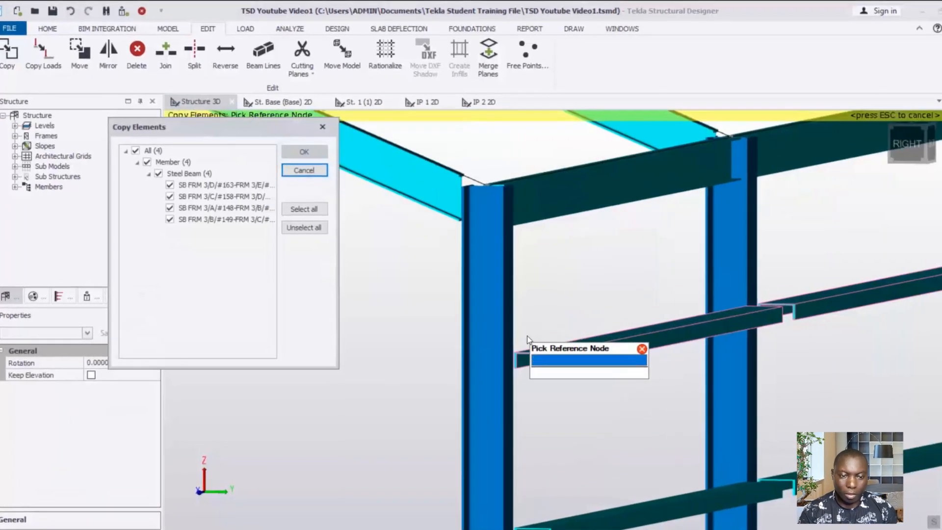
{"action": "left_click", "coordinate": [487, 357]}
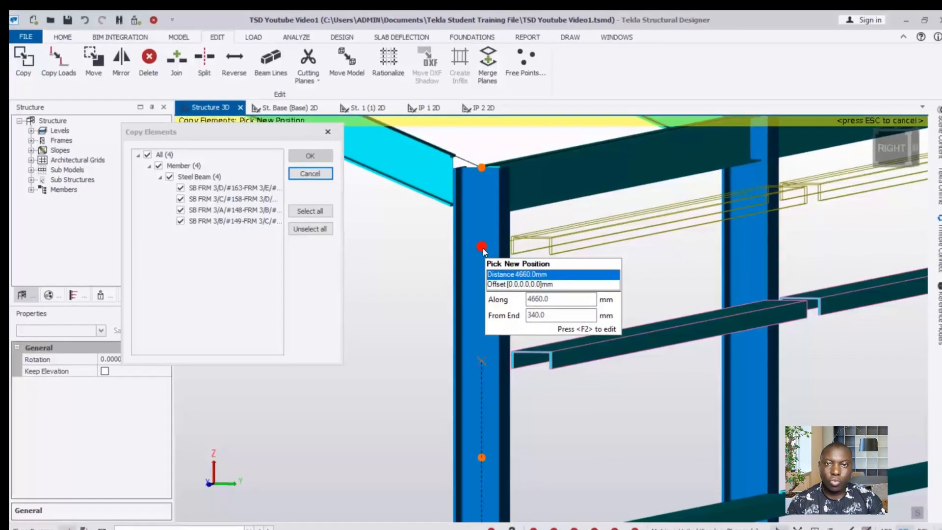
{"action": "key", "text": "F2"}
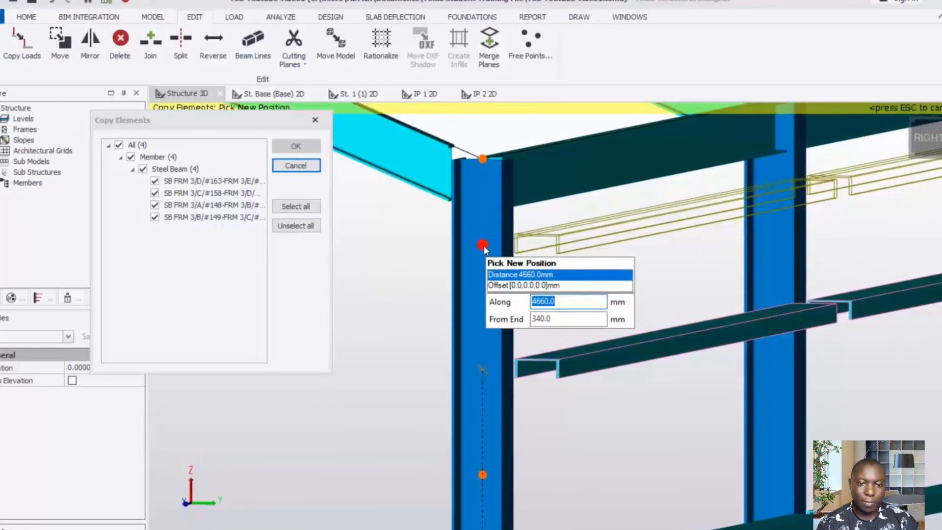
{"action": "key", "text": "Tab"}
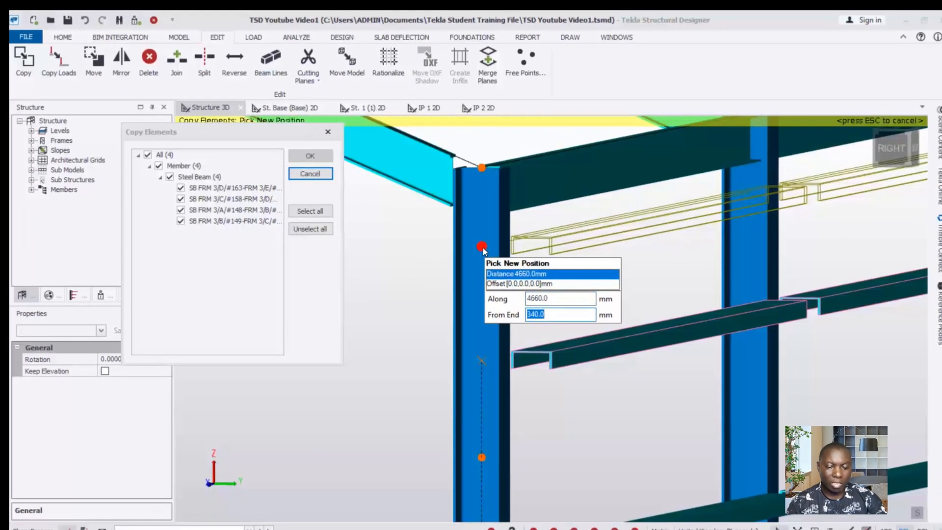
{"action": "type", "text": "1000"}
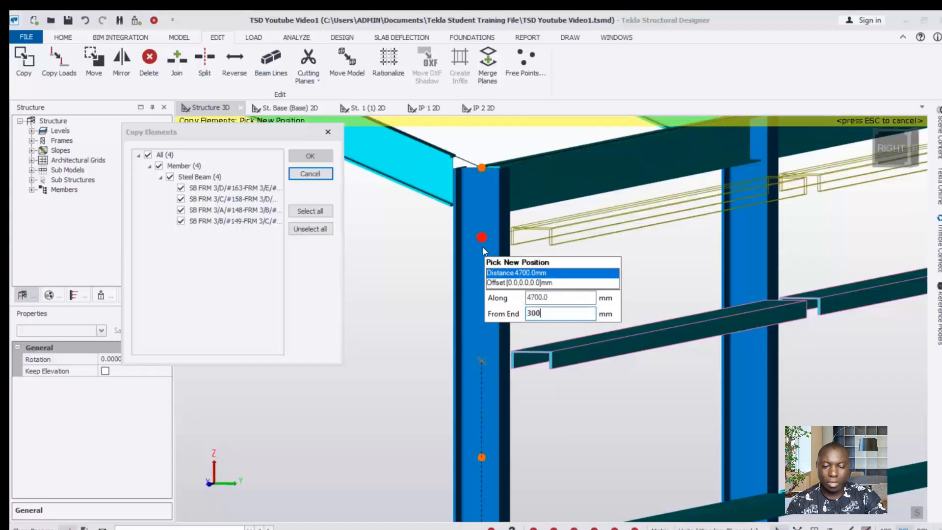
{"action": "key", "text": "Return"}
{"action": "scroll", "coordinate": [567, 250], "scroll_direction": "down", "scroll_amount": 3}
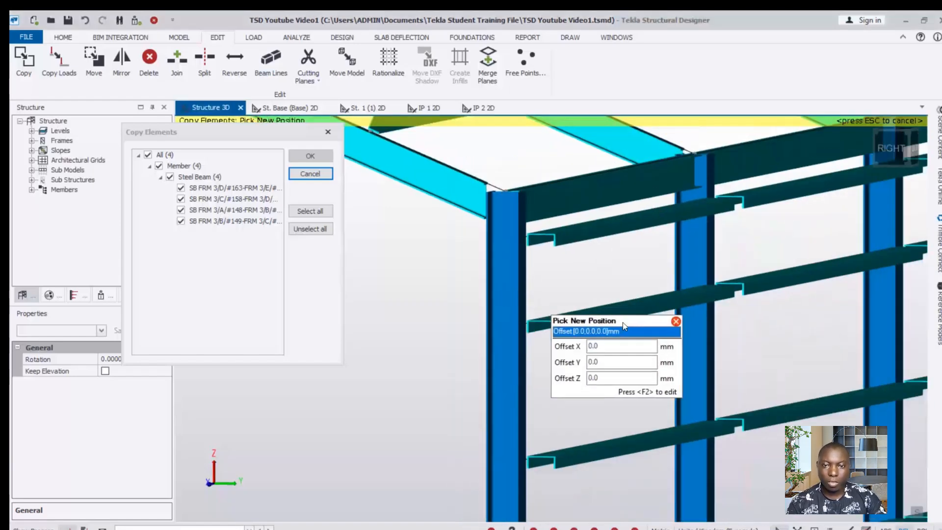
{"action": "key", "text": "Escape"}
Step: Select the four side rails of the uppermost row on the grid line 1 wall
{"action": "scroll", "coordinate": [560, 240], "scroll_direction": "down", "scroll_amount": 6}
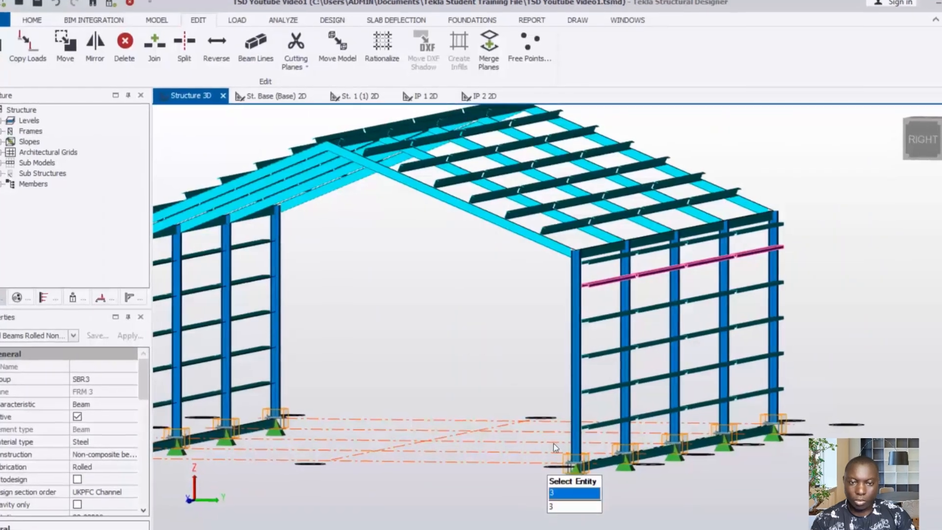
{"action": "scroll", "coordinate": [501, 372], "scroll_direction": "down", "scroll_amount": 1}
{"action": "right_click_drag", "start_coordinate": [498, 370], "coordinate": [596, 337]}
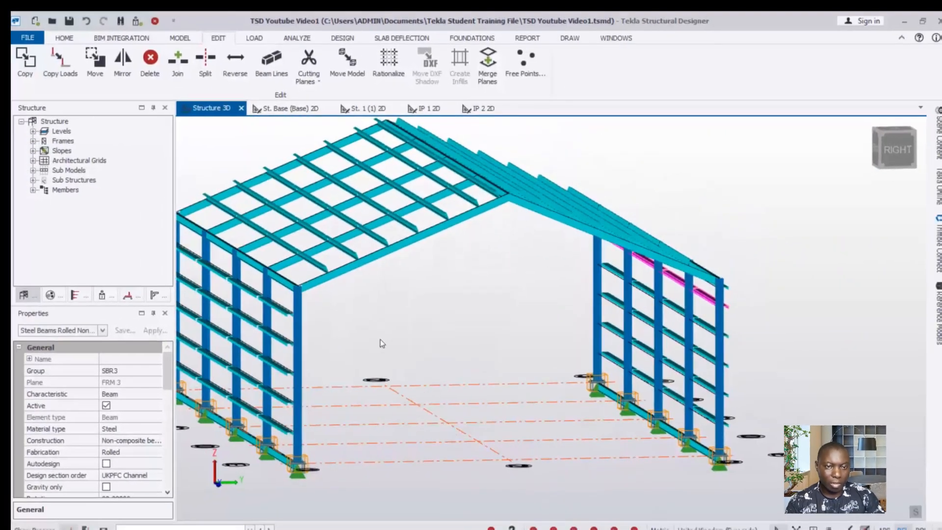
{"action": "mouse_move", "coordinate": [646, 326]}
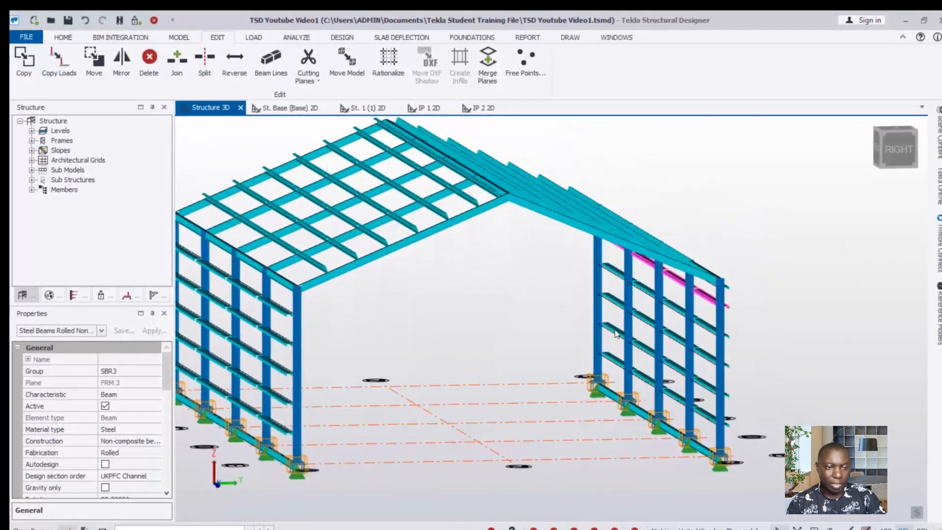
{"action": "scroll", "coordinate": [614, 333], "scroll_direction": "down", "scroll_amount": 2}
{"action": "scroll", "coordinate": [290, 309], "scroll_direction": "up", "scroll_amount": 6}
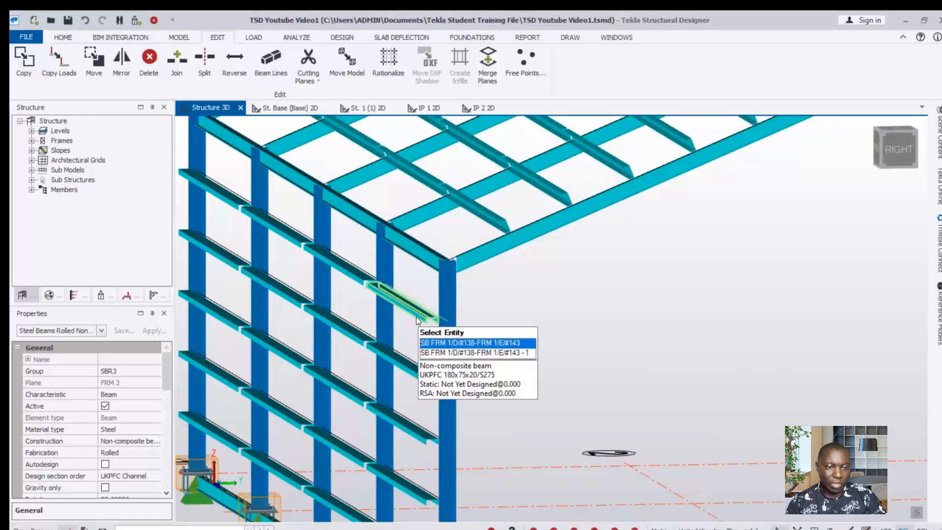
{"action": "left_click", "coordinate": [416, 316]}
{"action": "mouse_move", "coordinate": [287, 251]}
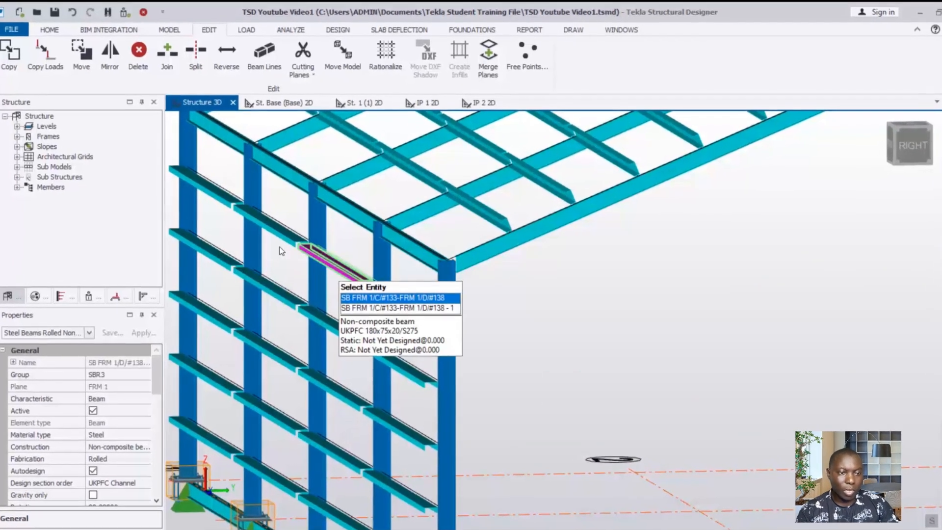
{"action": "left_click", "coordinate": [249, 216], "text": "ctrl"}
{"action": "left_click", "coordinate": [190, 181], "text": "ctrl"}
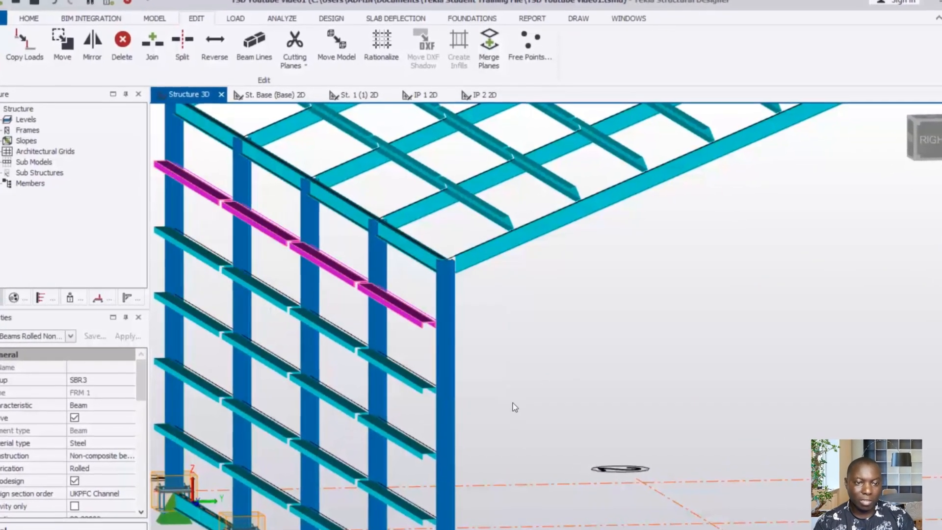
Step: Copy the grid line 1 wall's selected rails up the grid line E column to 300 mm from its upper end
{"action": "scroll", "coordinate": [458, 363], "scroll_direction": "up", "scroll_amount": 3}
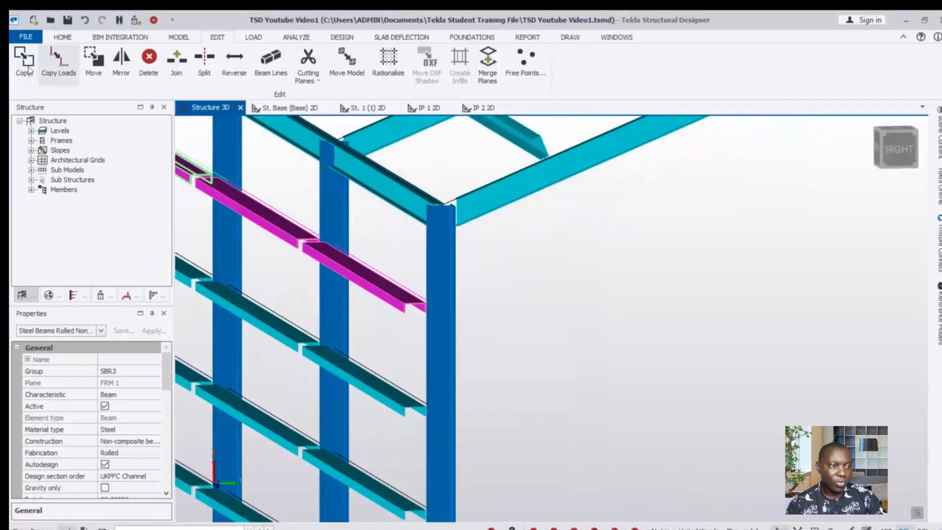
{"action": "left_click", "coordinate": [31, 71]}
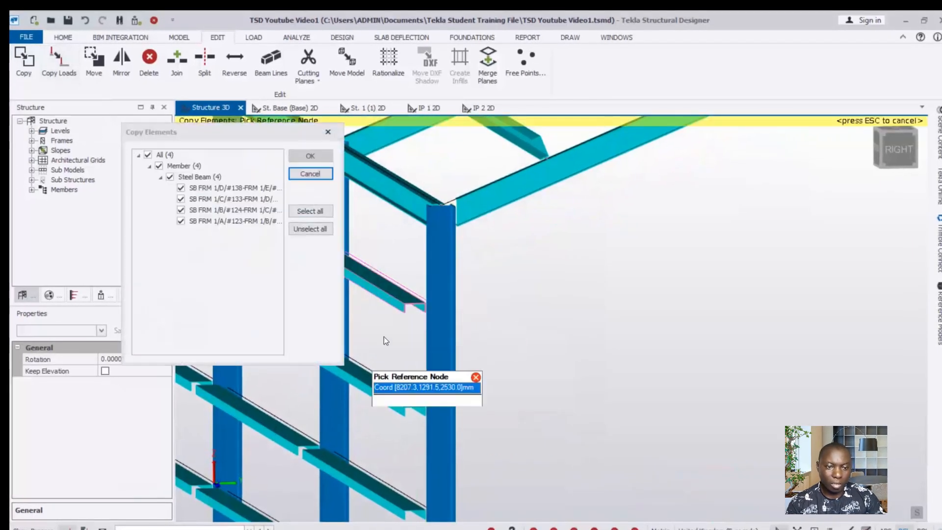
{"action": "scroll", "coordinate": [465, 302], "scroll_direction": "up", "scroll_amount": 2}
{"action": "left_click", "coordinate": [446, 302]}
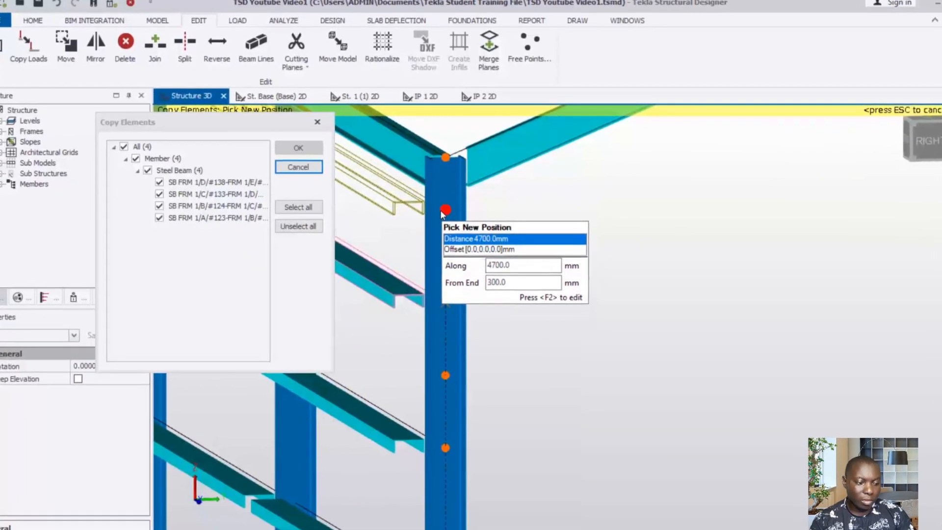
{"action": "key", "text": "F2"}
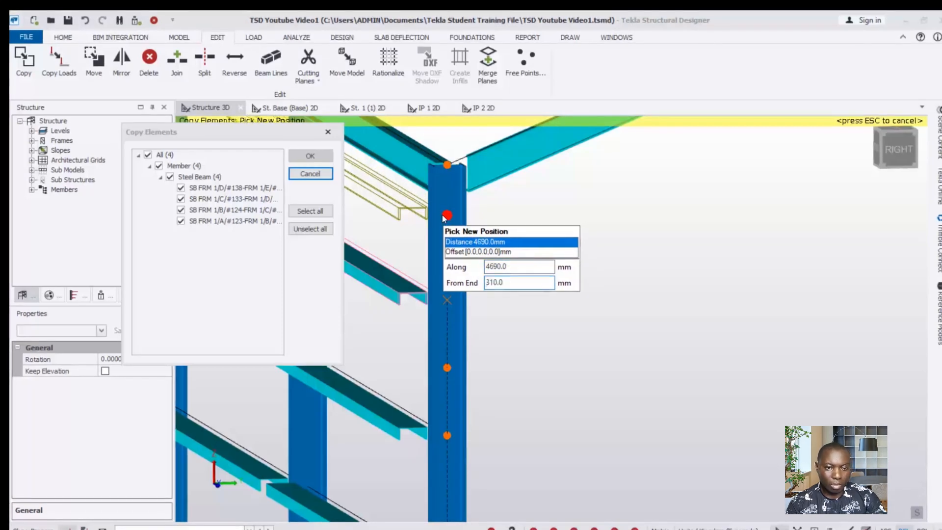
{"action": "key", "text": "Tab"}
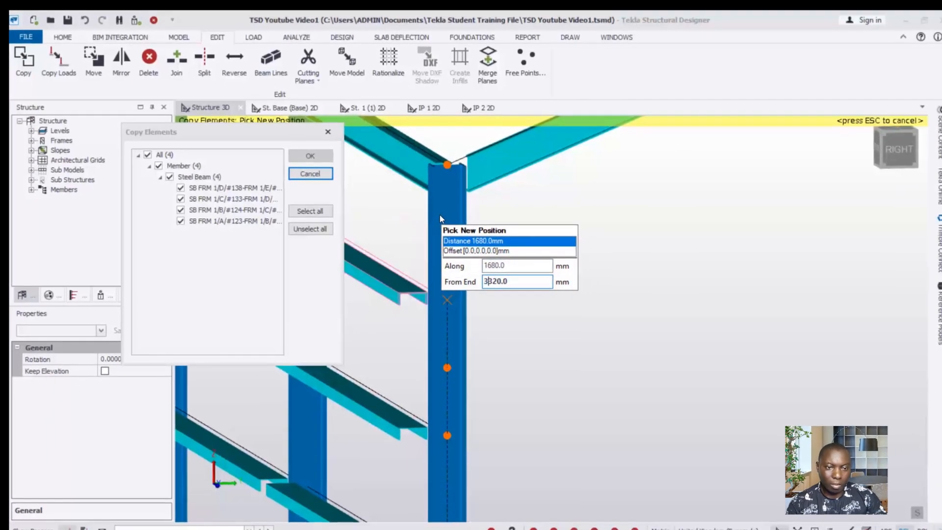
{"action": "scroll", "coordinate": [440, 215], "scroll_direction": "up", "scroll_amount": 1}
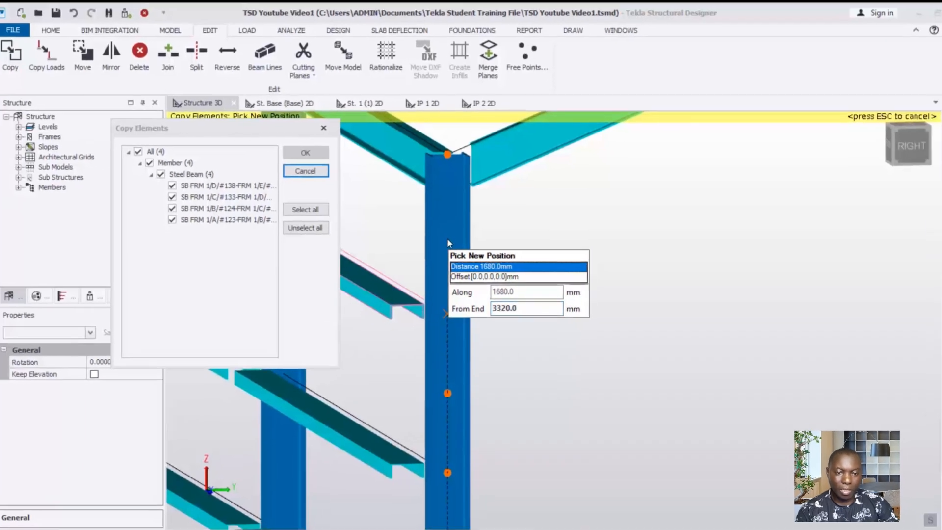
{"action": "key", "text": "Tab"}
{"action": "key", "text": "Tab"}
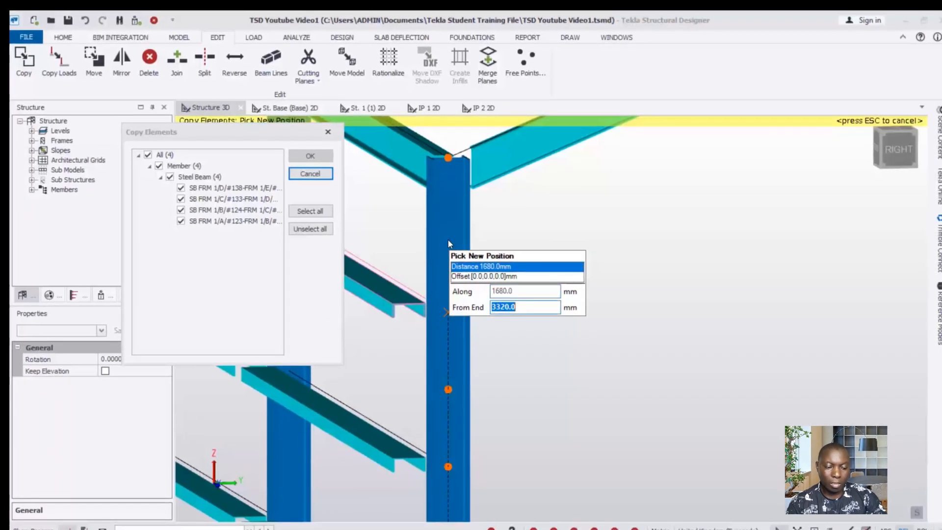
{"action": "type", "text": "300"}
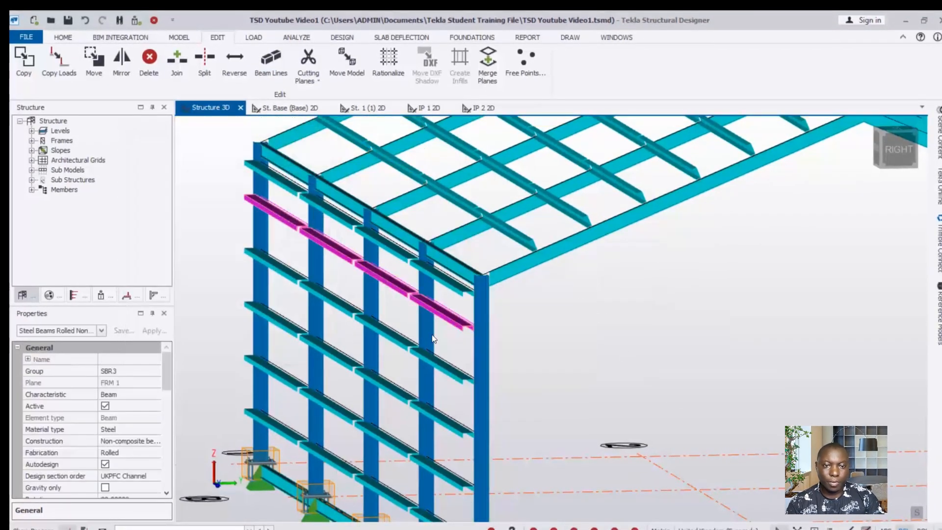
Step: Select the four purlins of the lowest row on the roof slope above the grid line 1 wall
{"action": "scroll", "coordinate": [432, 337], "scroll_direction": "down", "scroll_amount": 2}
{"action": "scroll", "coordinate": [488, 299], "scroll_direction": "up", "scroll_amount": 1}
{"action": "left_click", "coordinate": [487, 281]}
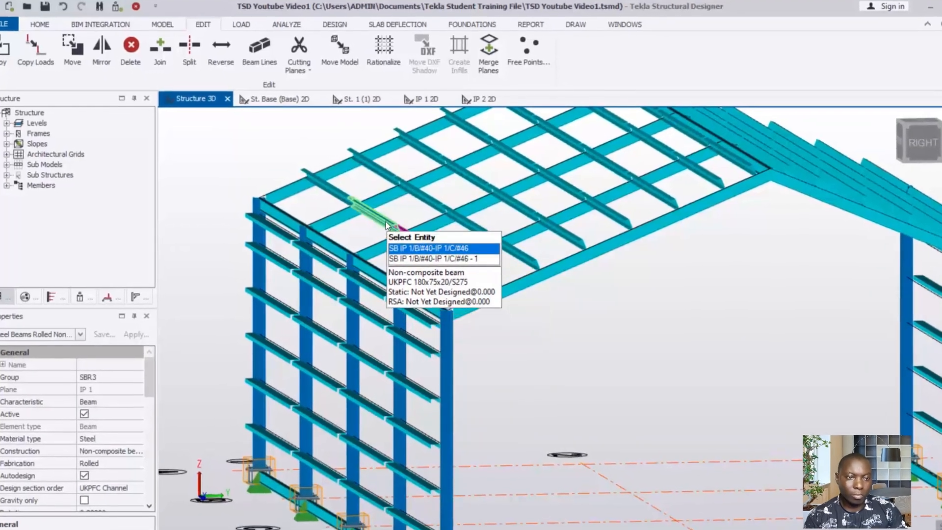
{"action": "left_click", "coordinate": [386, 223]}
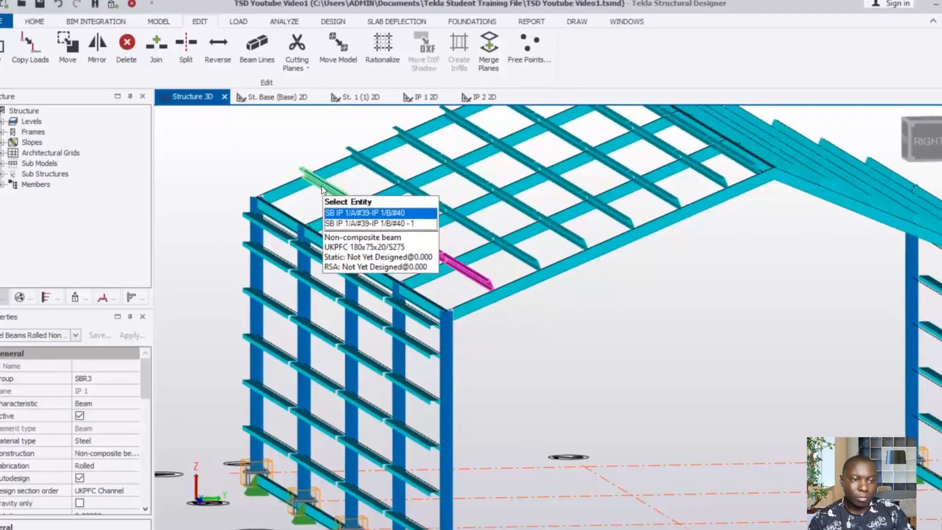
{"action": "left_click", "coordinate": [321, 192]}
{"action": "scroll", "coordinate": [546, 304], "scroll_direction": "up", "scroll_amount": 3}
{"action": "scroll", "coordinate": [479, 388], "scroll_direction": "down", "scroll_amount": 3}
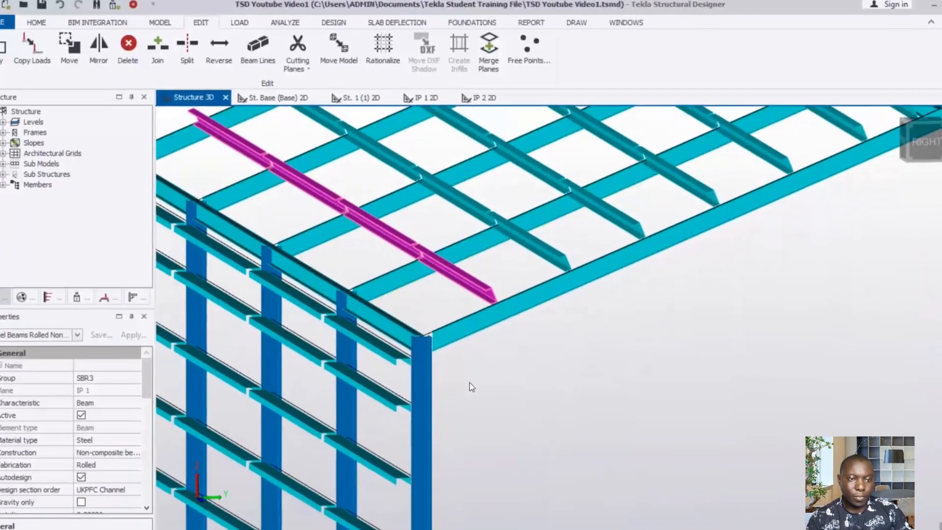
{"action": "scroll", "coordinate": [423, 318], "scroll_direction": "up", "scroll_amount": 1}
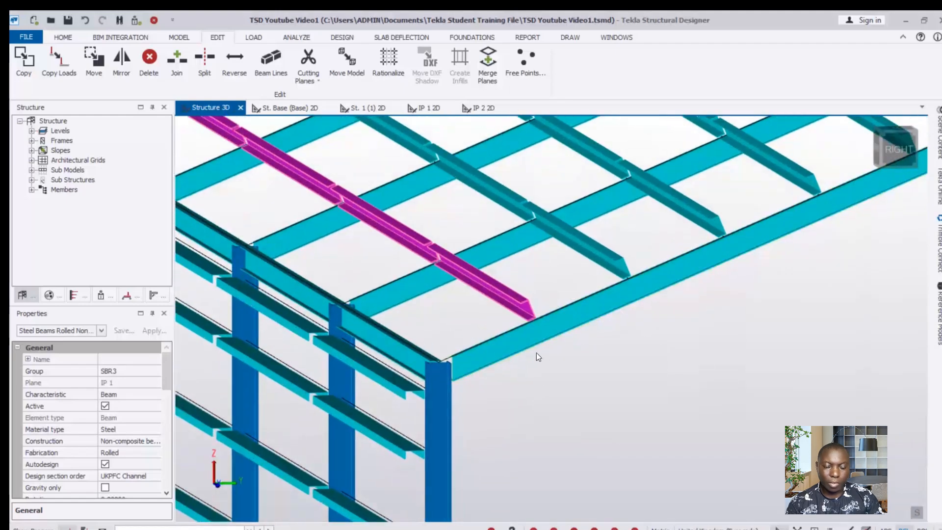
{"action": "scroll", "coordinate": [593, 380], "scroll_direction": "up", "scroll_amount": 2}
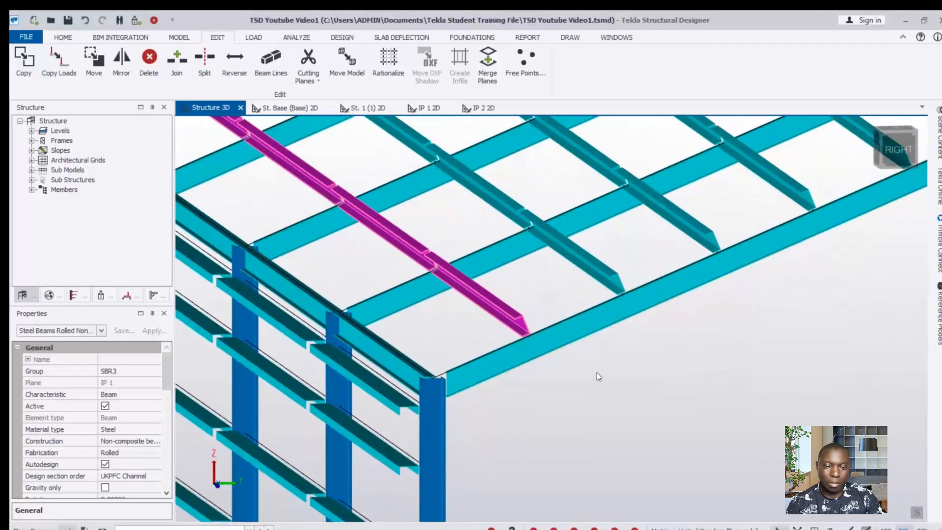
Step: Copy the selected purlins from their node on the grid line E rafter to 300 mm along it from the grid line 1 eaves
{"action": "right_click", "coordinate": [521, 345]}
{"action": "left_click", "coordinate": [534, 374]}
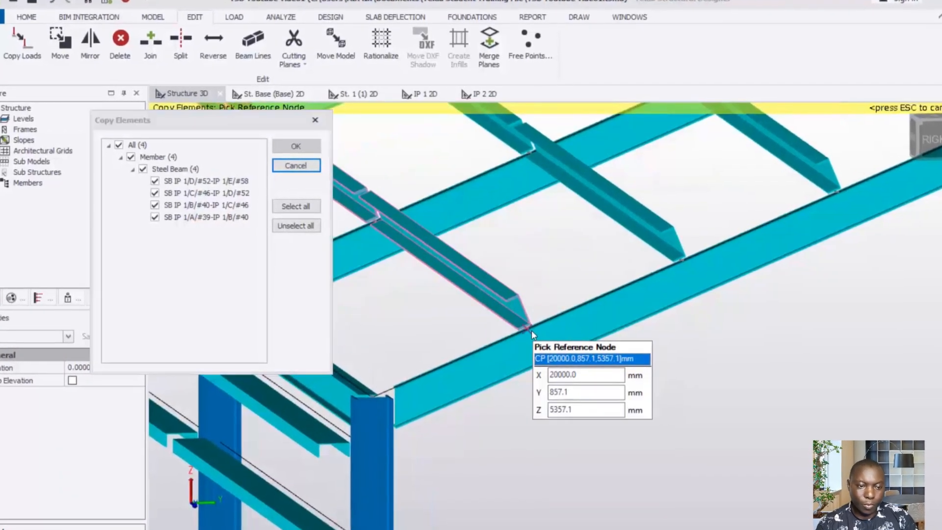
{"action": "left_click", "coordinate": [531, 330]}
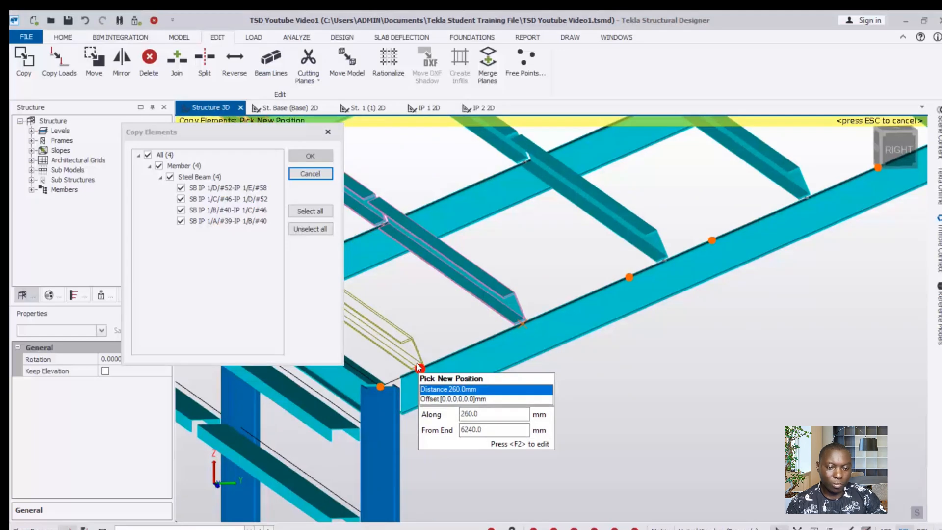
{"action": "key", "text": "F2"}
{"action": "type", "text": "3"}
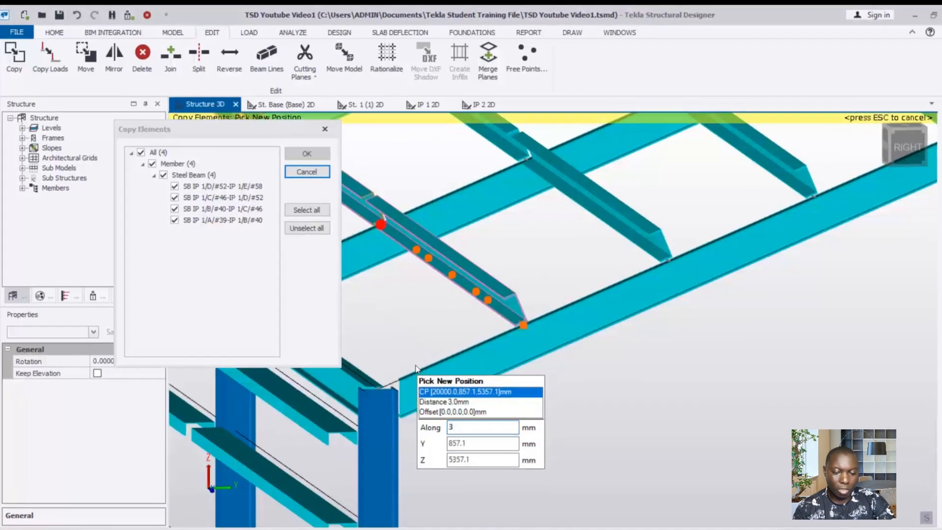
{"action": "key", "text": "Return"}
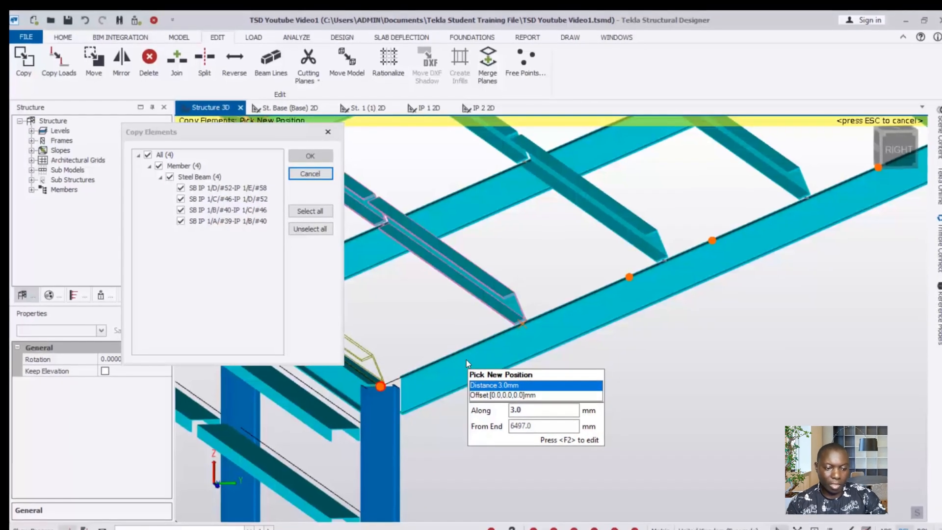
{"action": "key", "text": "F2"}
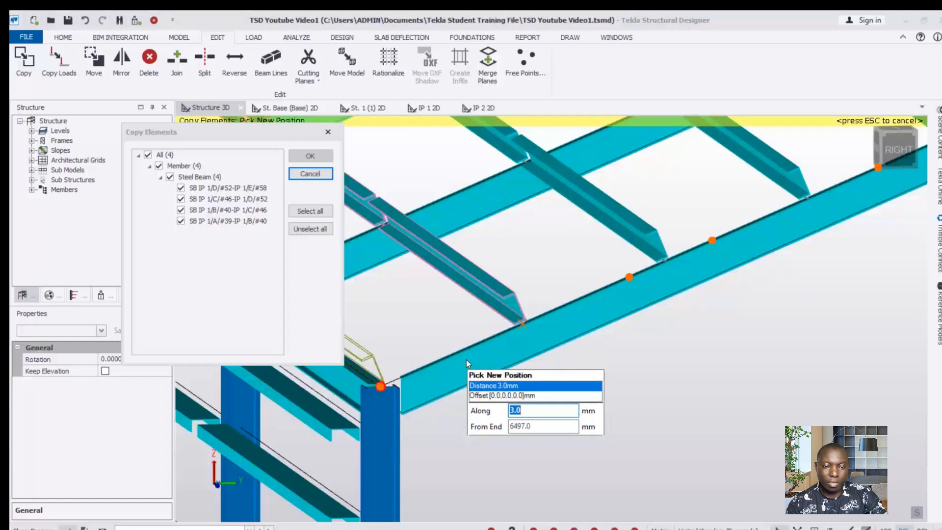
{"action": "type", "text": "300"}
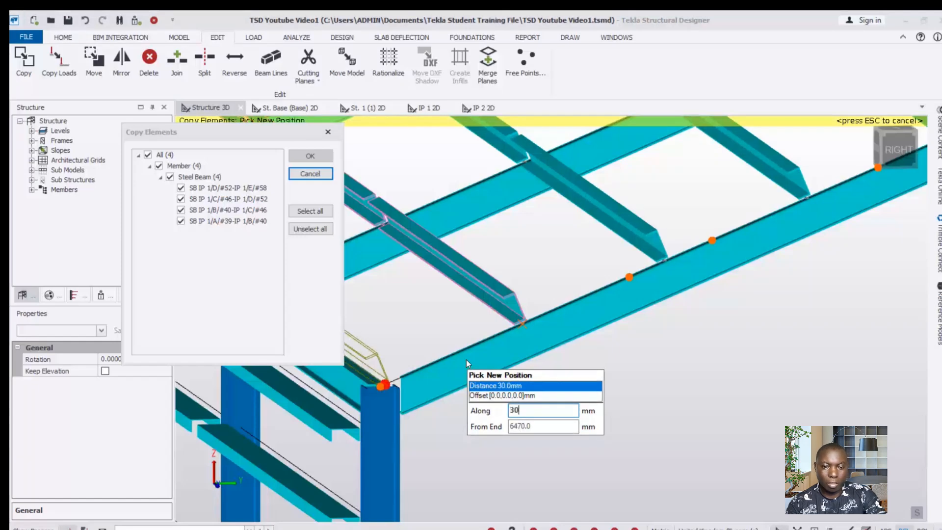
{"action": "key", "text": "Return"}
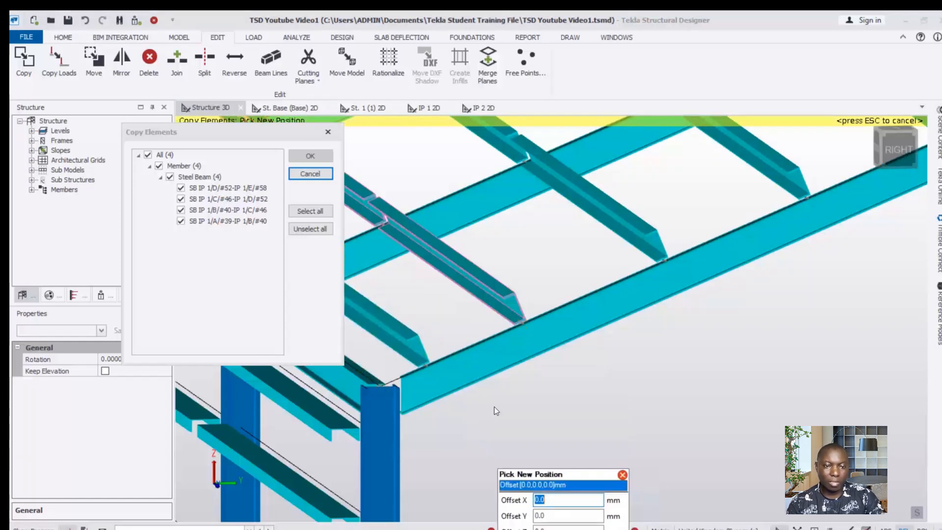
{"action": "scroll", "coordinate": [493, 407], "scroll_direction": "down", "scroll_amount": 3}
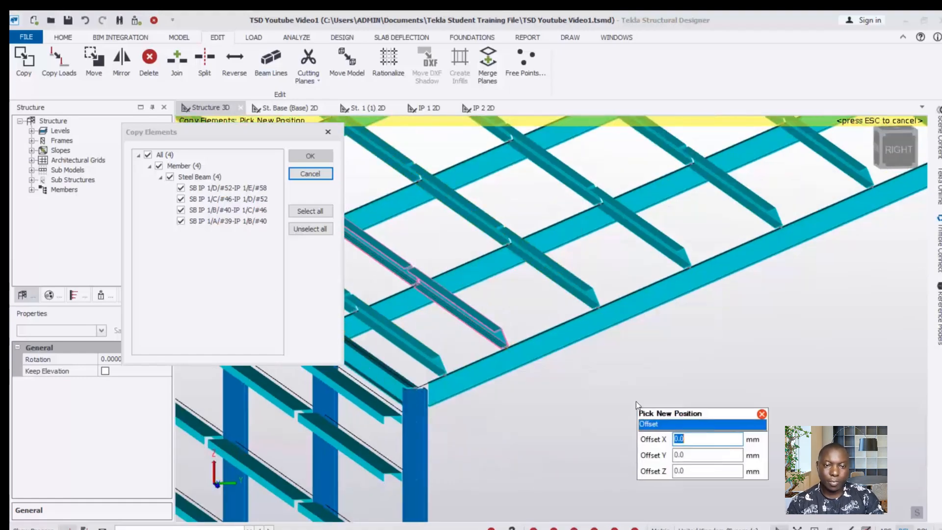
{"action": "left_click", "coordinate": [562, 397]}
Step: Select the four purlins of the lowest row on the roof slope above the grid line 3 wall
{"action": "scroll", "coordinate": [423, 429], "scroll_direction": "down", "scroll_amount": 5}
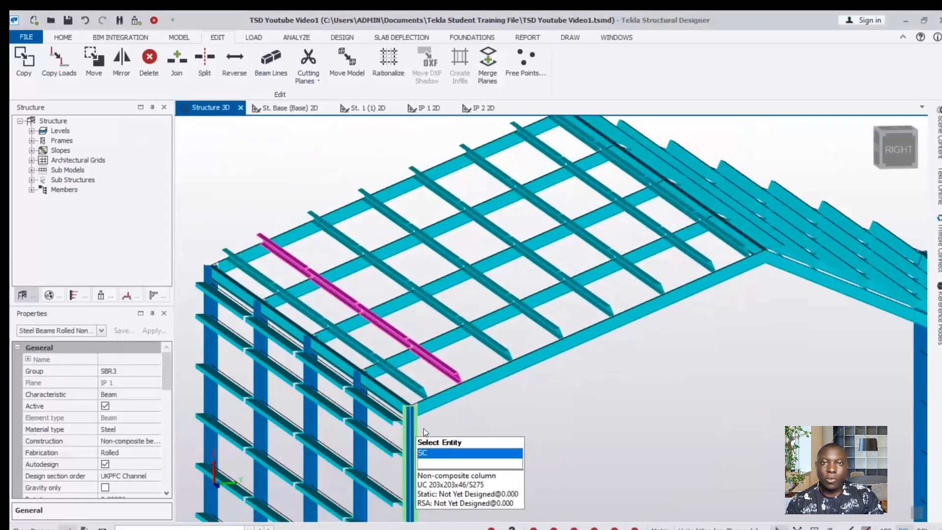
{"action": "scroll", "coordinate": [502, 406], "scroll_direction": "up", "scroll_amount": 6}
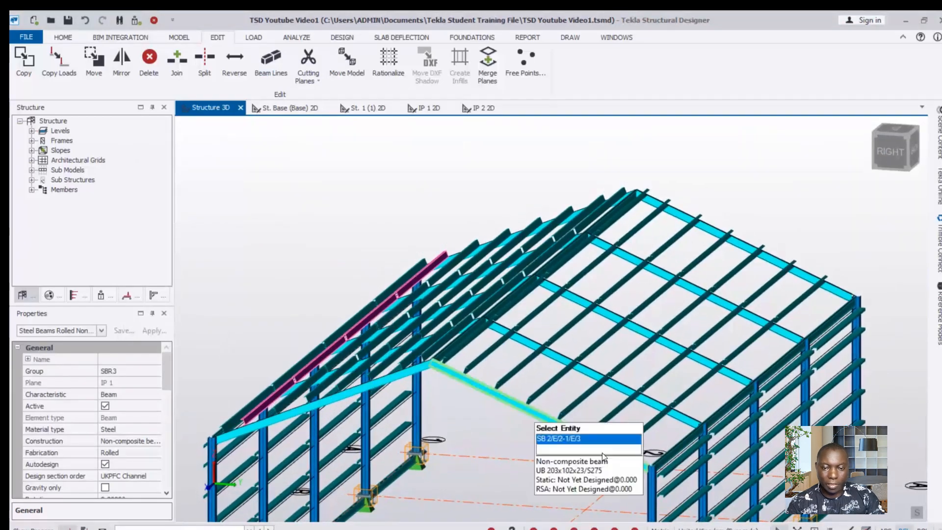
{"action": "scroll", "coordinate": [578, 372], "scroll_direction": "down", "scroll_amount": 3}
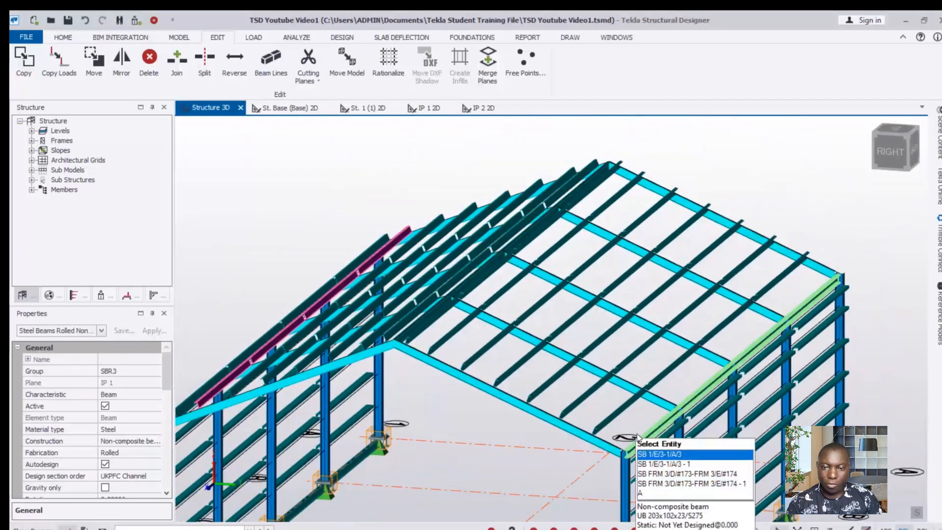
{"action": "scroll", "coordinate": [637, 433], "scroll_direction": "up", "scroll_amount": 4}
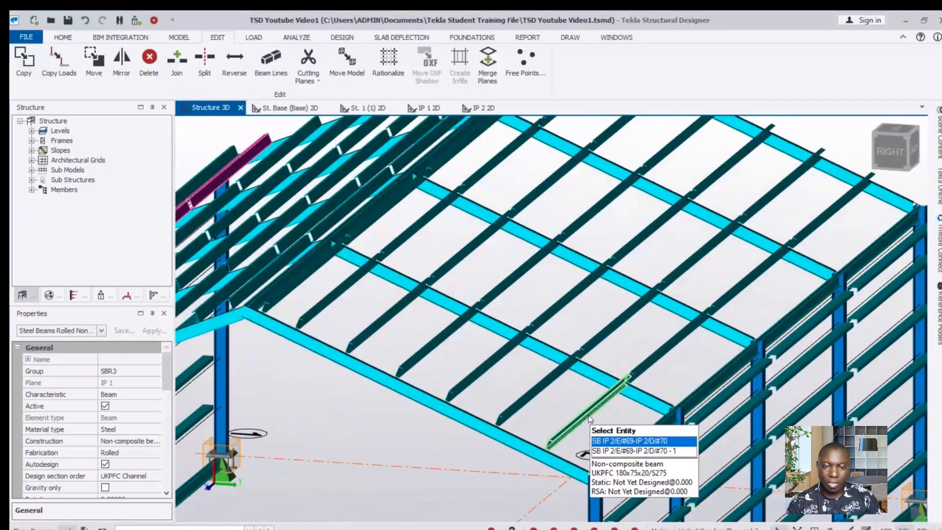
{"action": "left_click", "coordinate": [588, 415]}
{"action": "scroll", "coordinate": [481, 395], "scroll_direction": "down", "scroll_amount": 2}
{"action": "scroll", "coordinate": [505, 461], "scroll_direction": "up", "scroll_amount": 3}
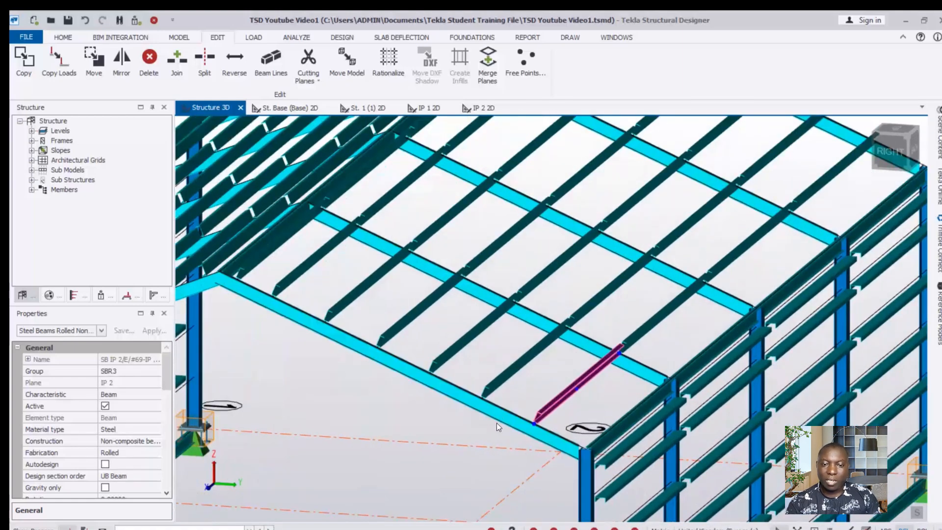
{"action": "left_click", "coordinate": [644, 324], "text": "ctrl"}
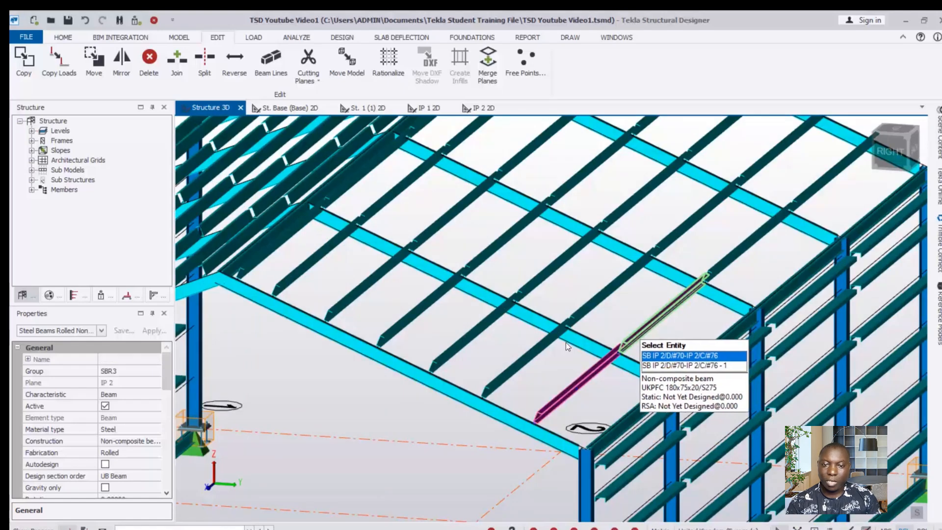
{"action": "scroll", "coordinate": [485, 380], "scroll_direction": "down", "scroll_amount": 1}
{"action": "left_click", "coordinate": [708, 267], "text": "ctrl"}
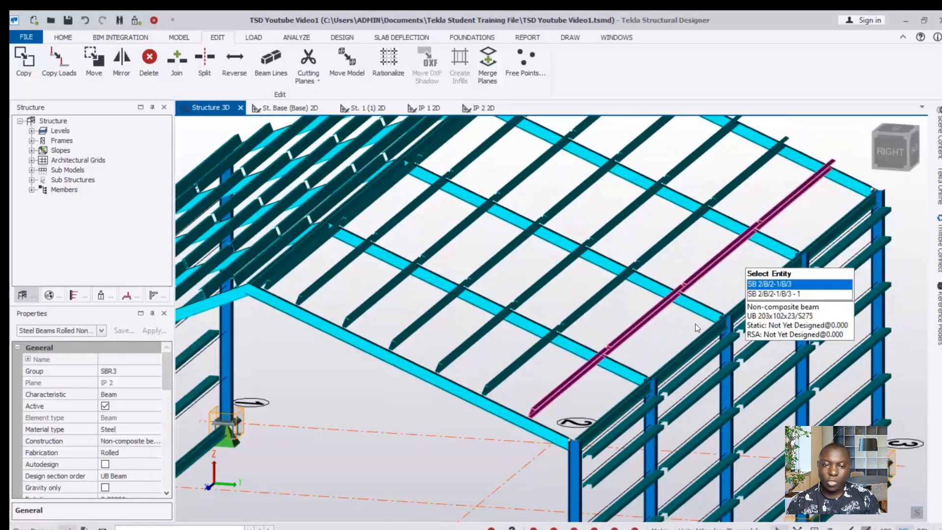
{"action": "scroll", "coordinate": [543, 447], "scroll_direction": "up", "scroll_amount": 3}
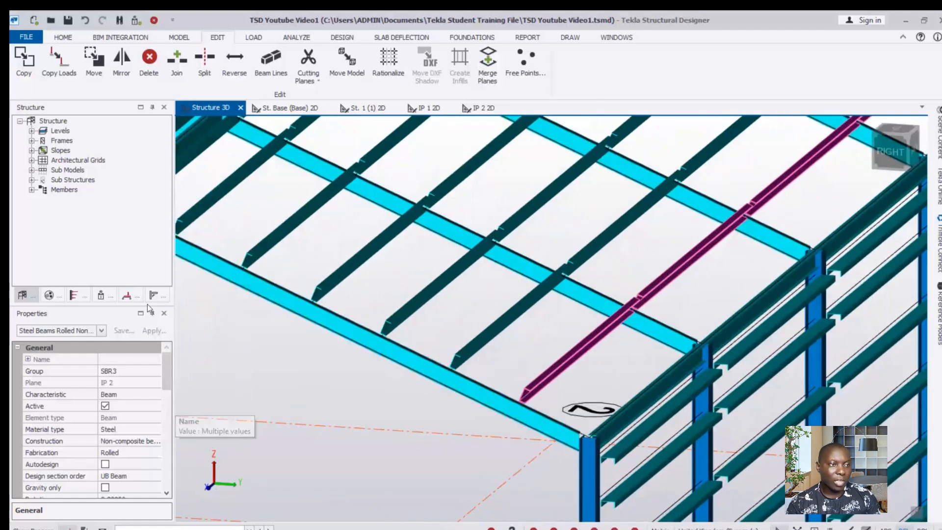
Step: Copy the grid line 3 slope's selected purlins down the grid line E rafter to 300 mm from its eaves end
{"action": "left_click", "coordinate": [30, 75]}
{"action": "scroll", "coordinate": [535, 396], "scroll_direction": "up", "scroll_amount": 2}
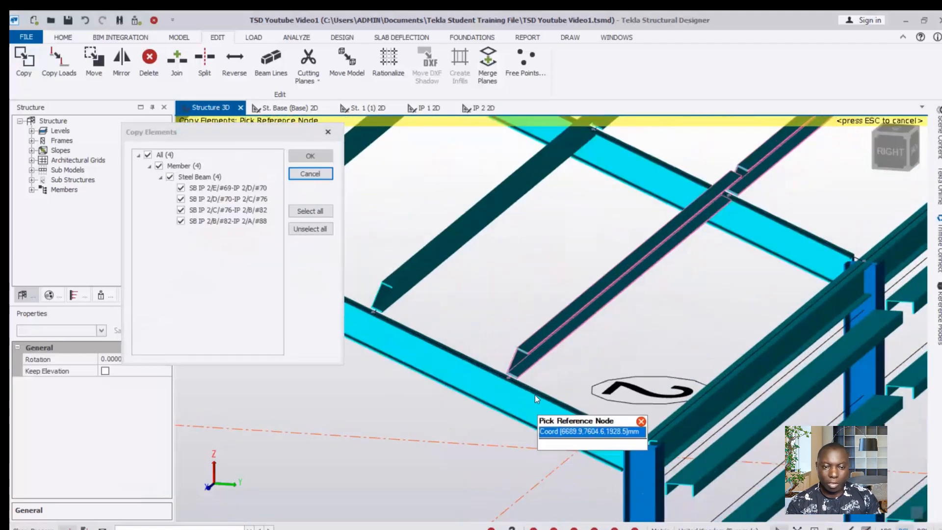
{"action": "left_click", "coordinate": [506, 381]}
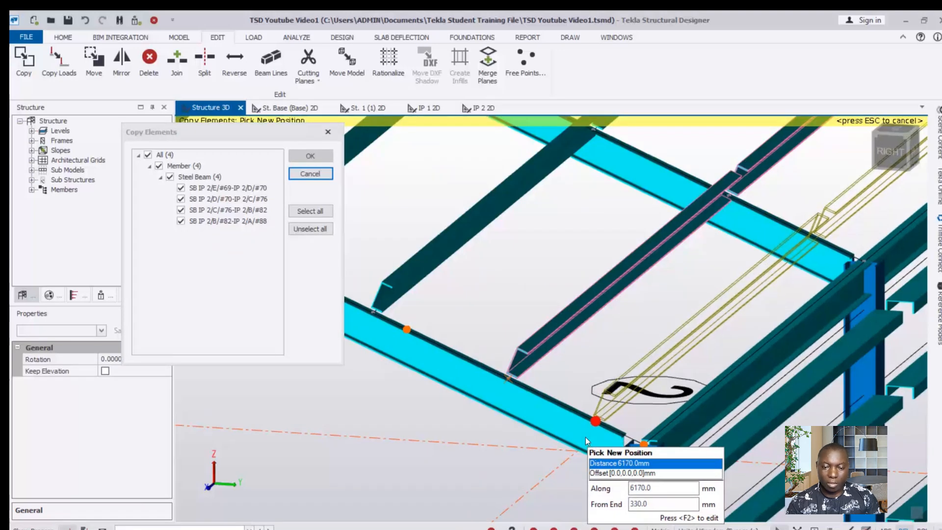
{"action": "key", "text": "F2"}
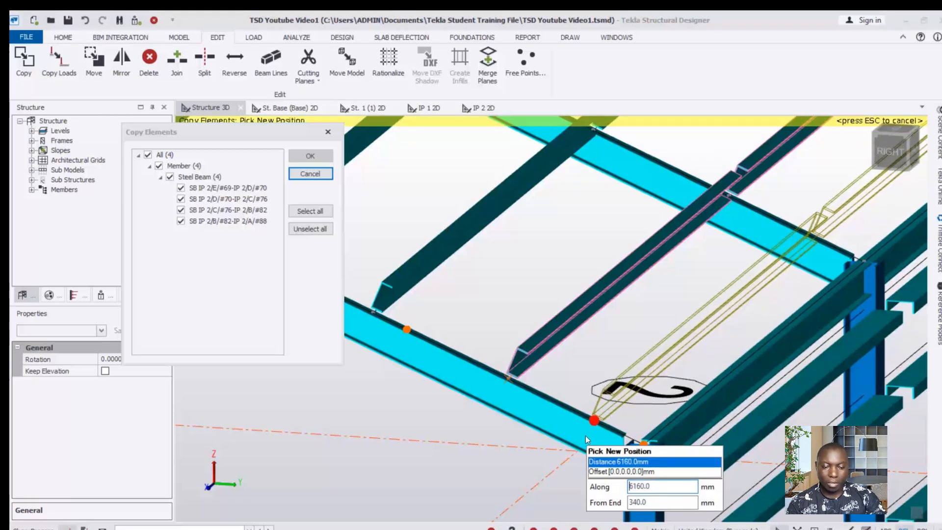
{"action": "key", "text": "Tab"}
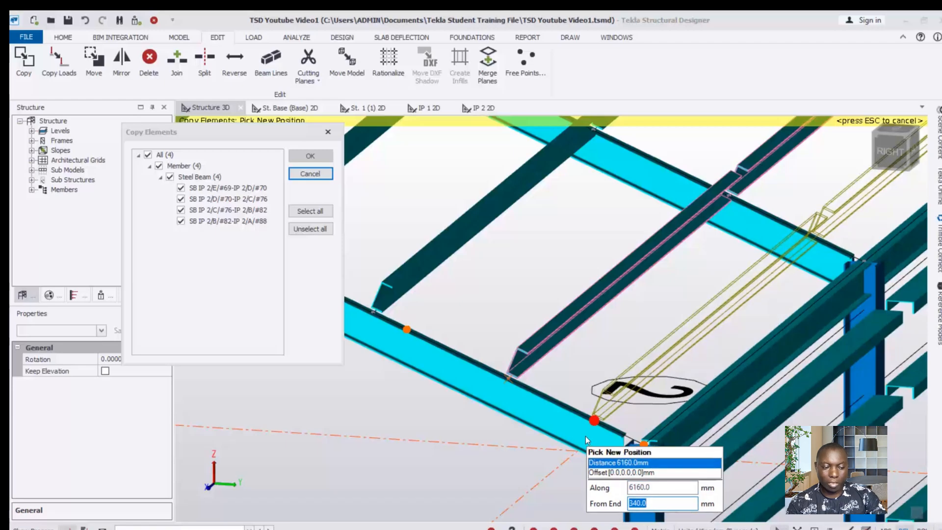
{"action": "type", "text": "300"}
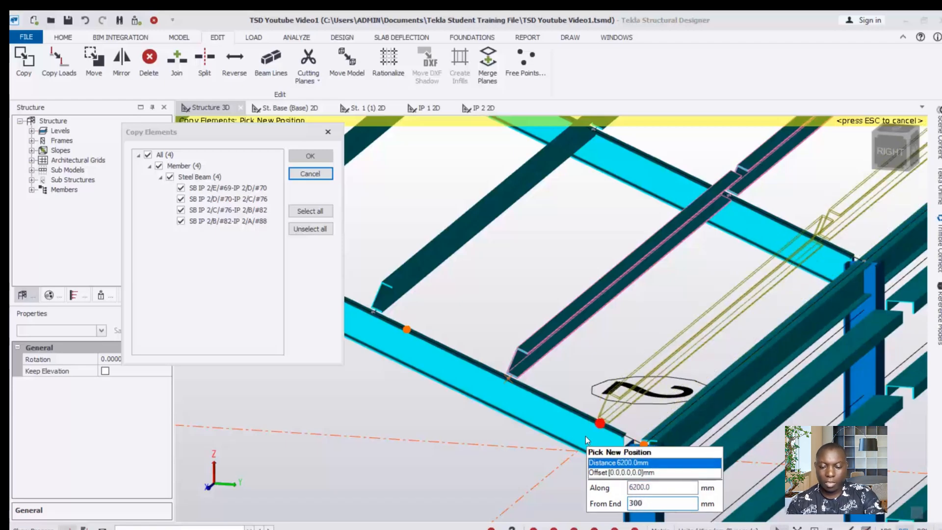
{"action": "key", "text": "Return"}
{"action": "scroll", "coordinate": [627, 278], "scroll_direction": "down", "scroll_amount": 2}
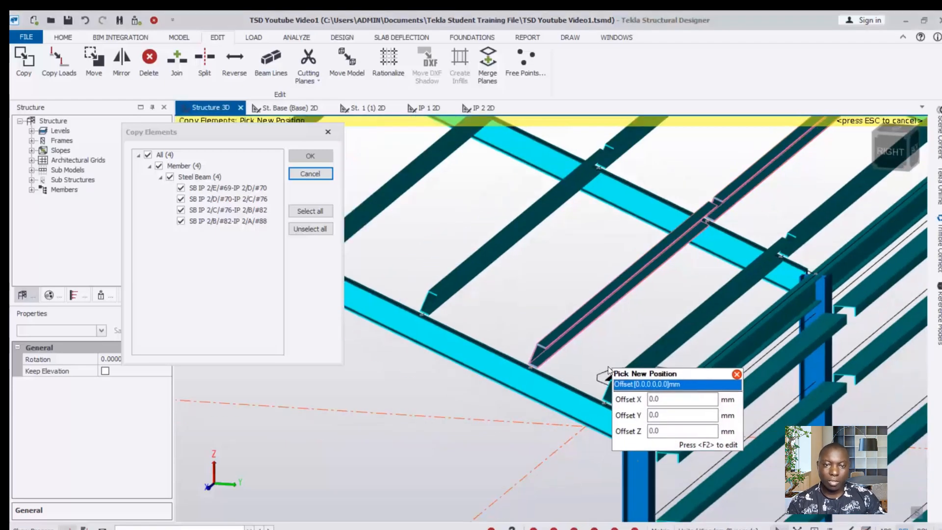
{"action": "scroll", "coordinate": [607, 366], "scroll_direction": "down", "scroll_amount": 5}
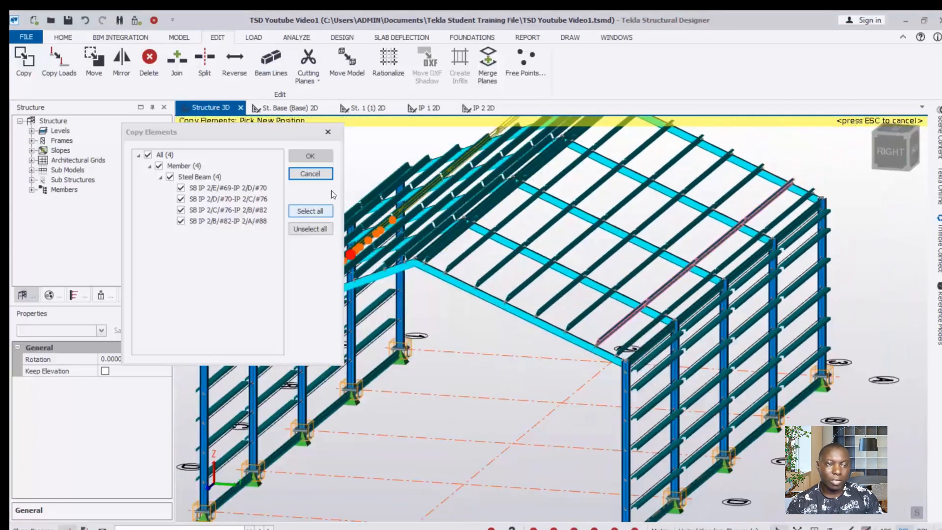
{"action": "left_click", "coordinate": [326, 132]}
Step: Examine the whole portal frame from both sides, including the purlin rows near the eaves
{"action": "scroll", "coordinate": [624, 244], "scroll_direction": "down", "scroll_amount": 2}
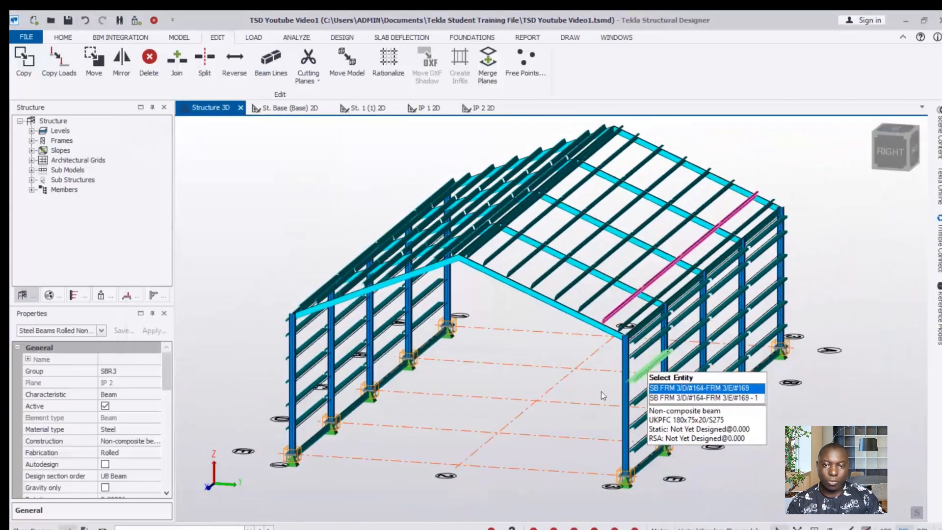
{"action": "scroll", "coordinate": [511, 302], "scroll_direction": "down", "scroll_amount": 2}
{"action": "right_click_drag", "start_coordinate": [441, 344], "coordinate": [560, 370]}
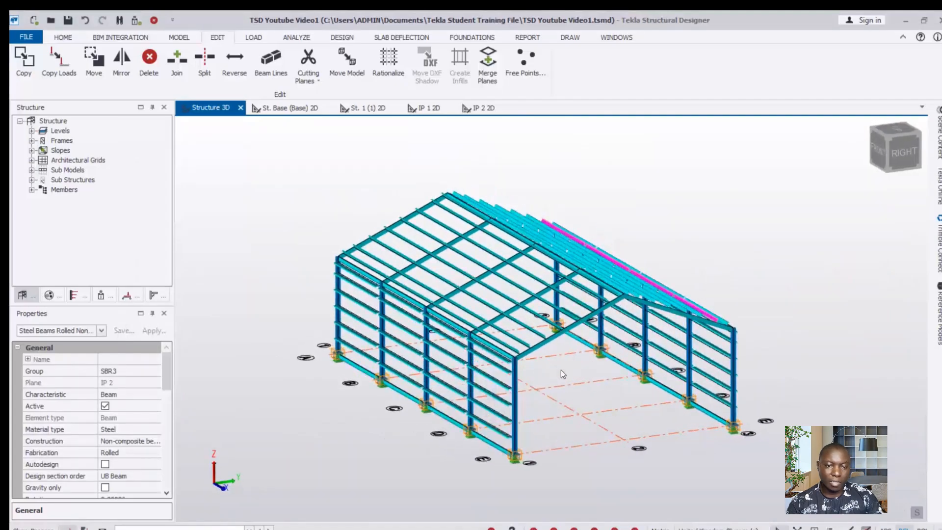
{"action": "scroll", "coordinate": [561, 369], "scroll_direction": "up", "scroll_amount": 2}
{"action": "scroll", "coordinate": [440, 462], "scroll_direction": "up", "scroll_amount": 3}
{"action": "scroll", "coordinate": [498, 349], "scroll_direction": "down", "scroll_amount": 3}
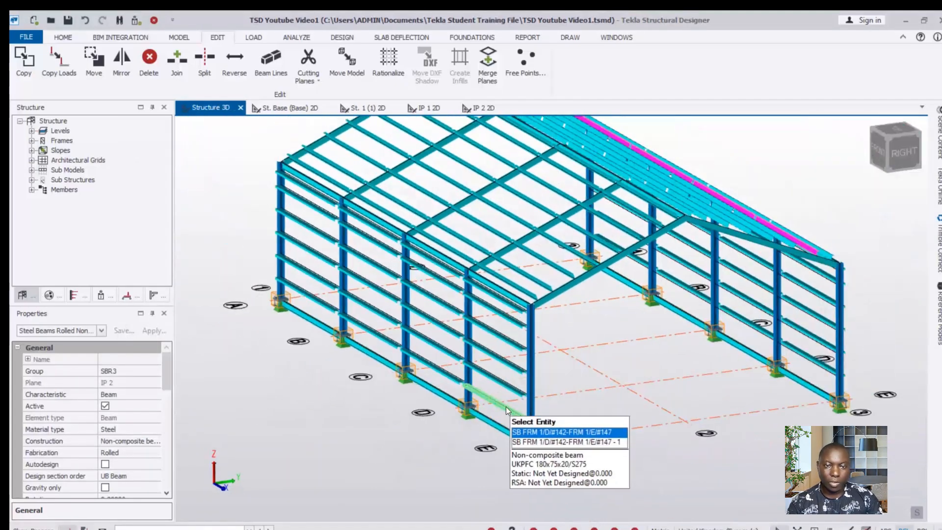
{"action": "mouse_move", "coordinate": [485, 409]}
{"action": "right_mouse_down"}
{"action": "mouse_move", "coordinate": [344, 383]}
{"action": "mouse_move", "coordinate": [461, 383]}
{"action": "mouse_move", "coordinate": [483, 419]}
{"action": "right_mouse_up"}
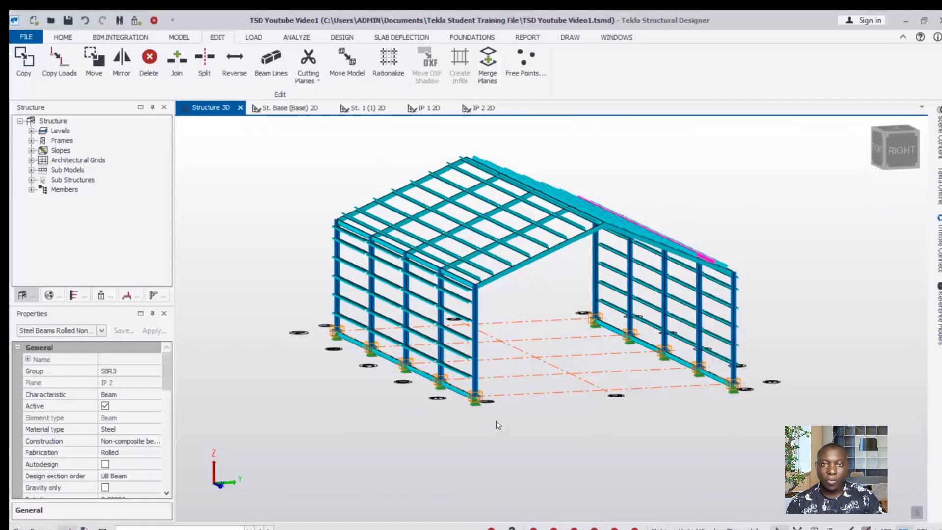
{"action": "scroll", "coordinate": [456, 187], "scroll_direction": "up", "scroll_amount": 4}
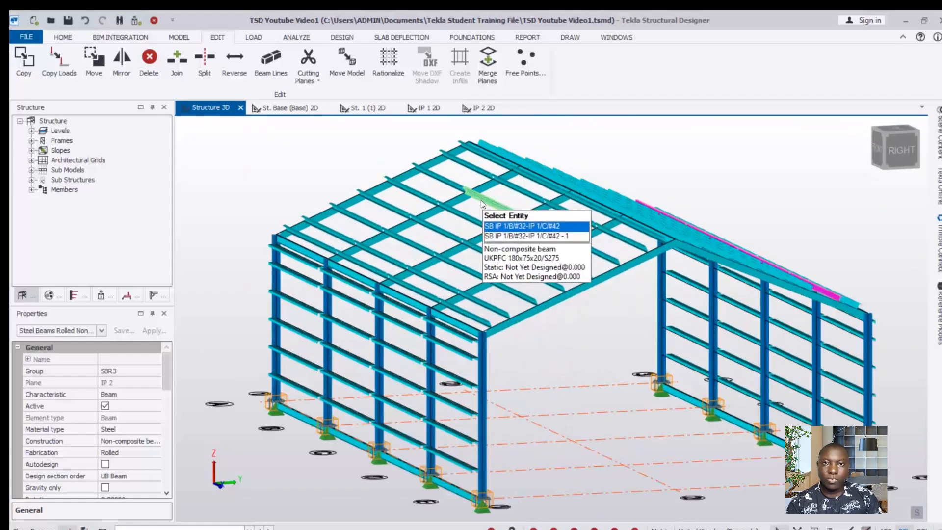
{"action": "scroll", "coordinate": [556, 241], "scroll_direction": "up", "scroll_amount": 2}
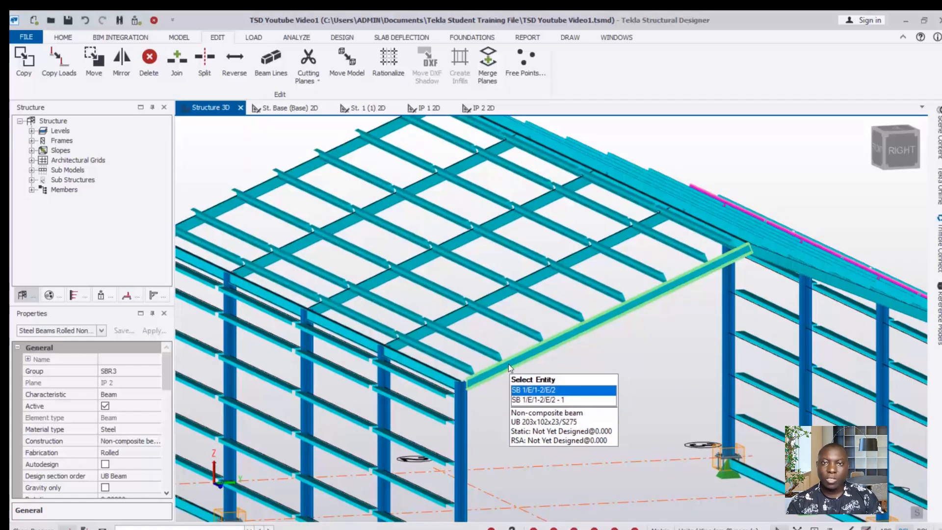
{"action": "scroll", "coordinate": [432, 321], "scroll_direction": "down", "scroll_amount": 5}
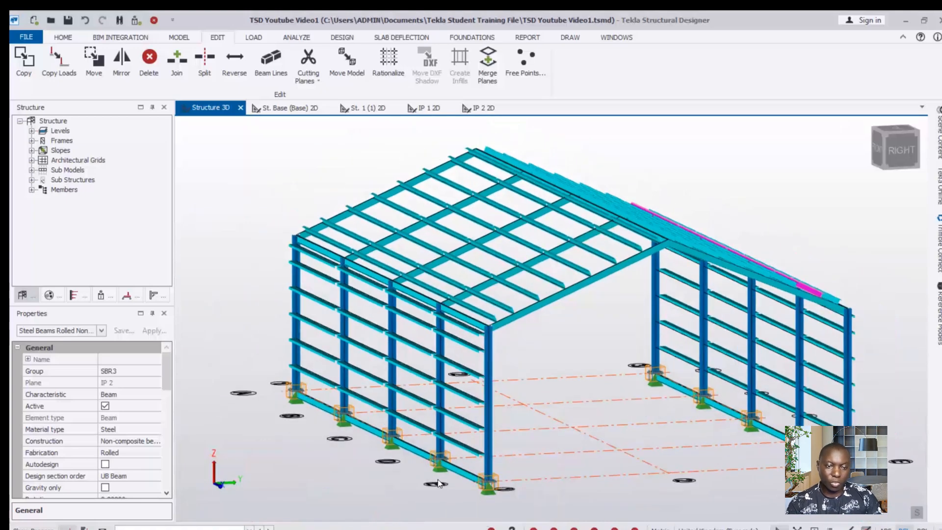
Step: Inspect the side rails on the grid line 1 wall from the column bases up to the eaves
{"action": "scroll", "coordinate": [438, 483], "scroll_direction": "up", "scroll_amount": 5}
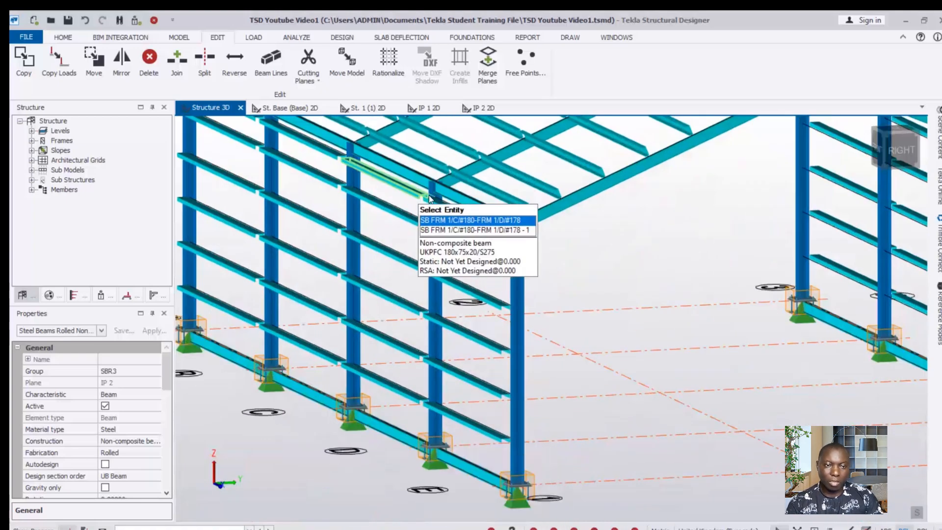
{"action": "scroll", "coordinate": [457, 337], "scroll_direction": "down", "scroll_amount": 3}
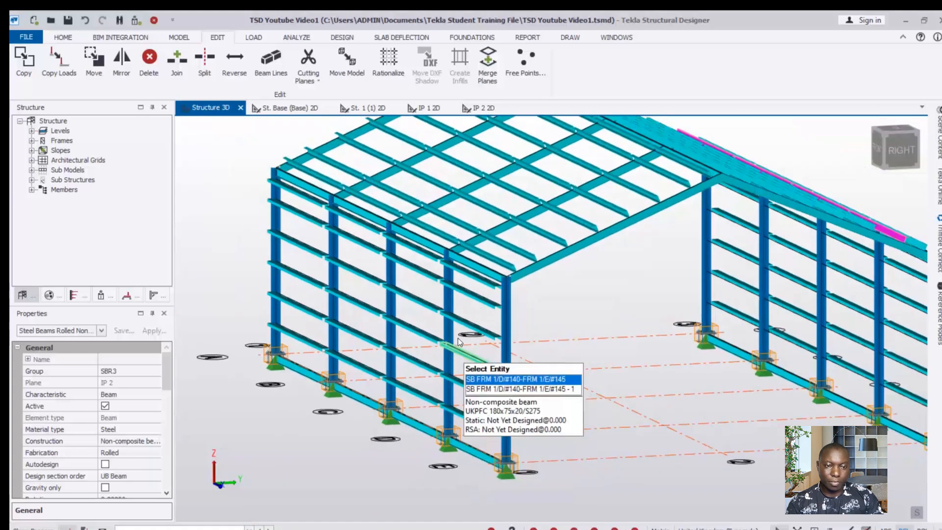
{"action": "scroll", "coordinate": [462, 288], "scroll_direction": "up", "scroll_amount": 3}
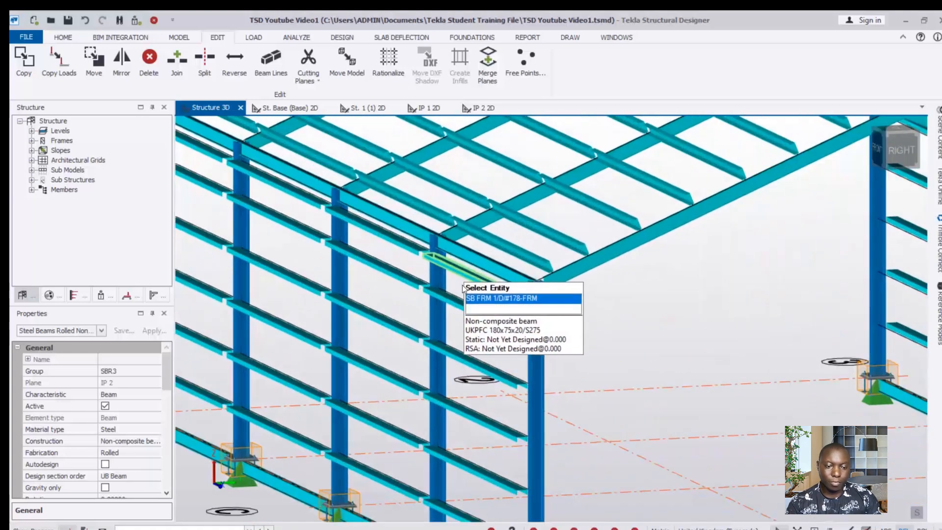
{"action": "scroll", "coordinate": [461, 294], "scroll_direction": "down", "scroll_amount": 3}
{"action": "scroll", "coordinate": [447, 415], "scroll_direction": "up", "scroll_amount": 4}
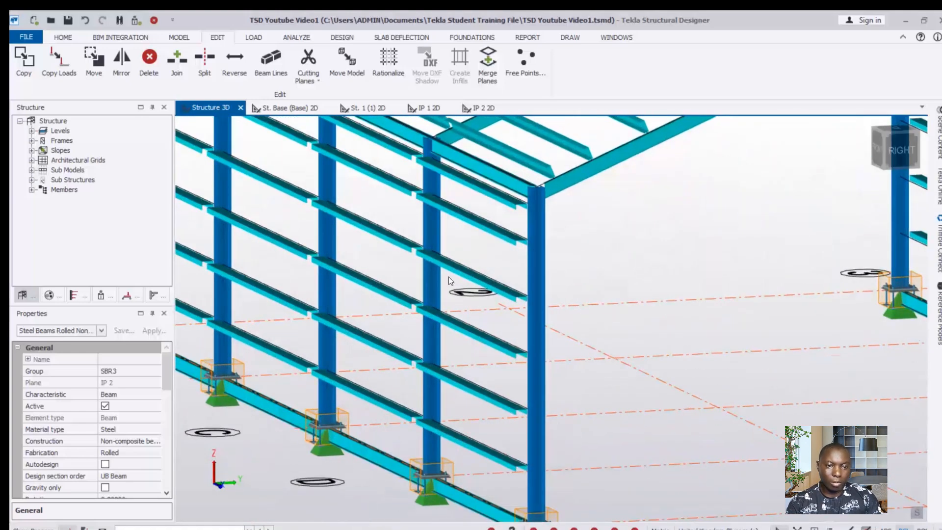
{"action": "scroll", "coordinate": [448, 277], "scroll_direction": "down", "scroll_amount": 3}
{"action": "scroll", "coordinate": [460, 344], "scroll_direction": "up", "scroll_amount": 1}
{"action": "scroll", "coordinate": [462, 351], "scroll_direction": "up", "scroll_amount": 1}
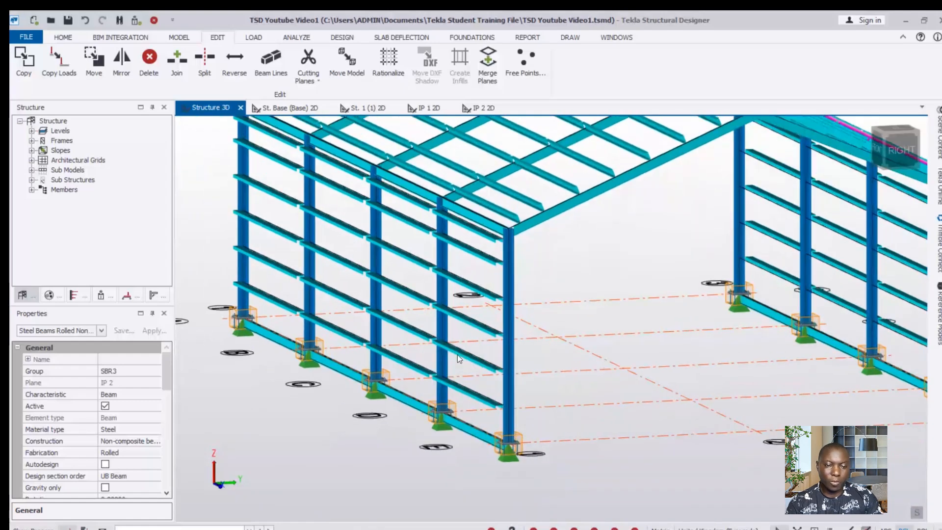
Step: Delete the base-level beams joining the column bases along grid lines 1 and 3
{"action": "left_click", "coordinate": [467, 432]}
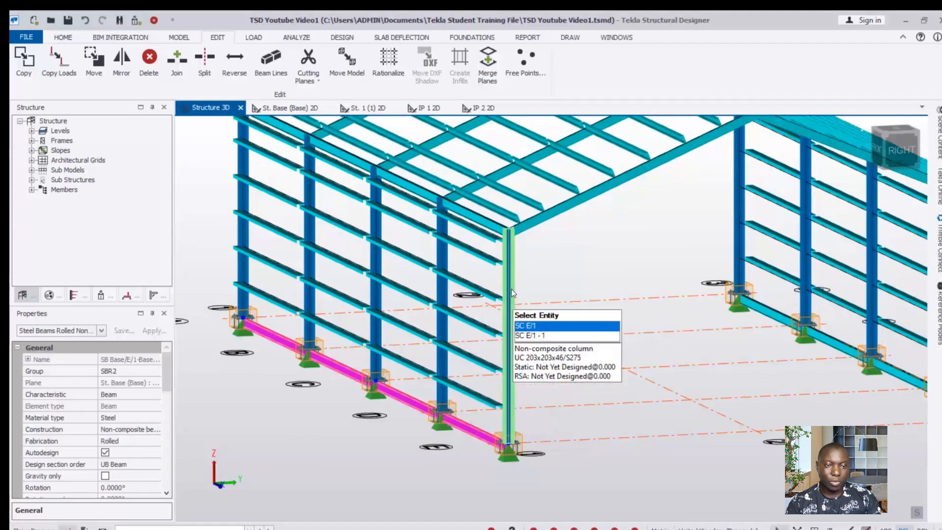
{"action": "left_click", "coordinate": [156, 67]}
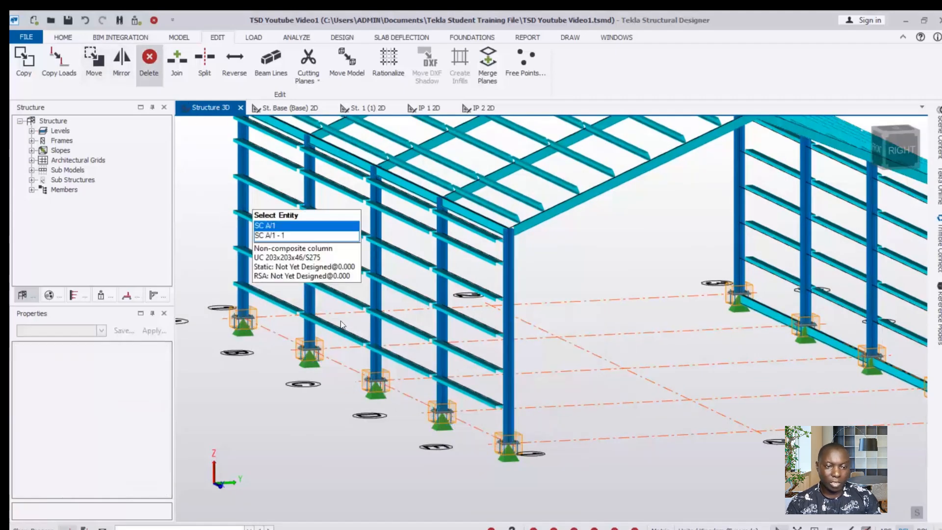
{"action": "scroll", "coordinate": [340, 321], "scroll_direction": "down", "scroll_amount": 3}
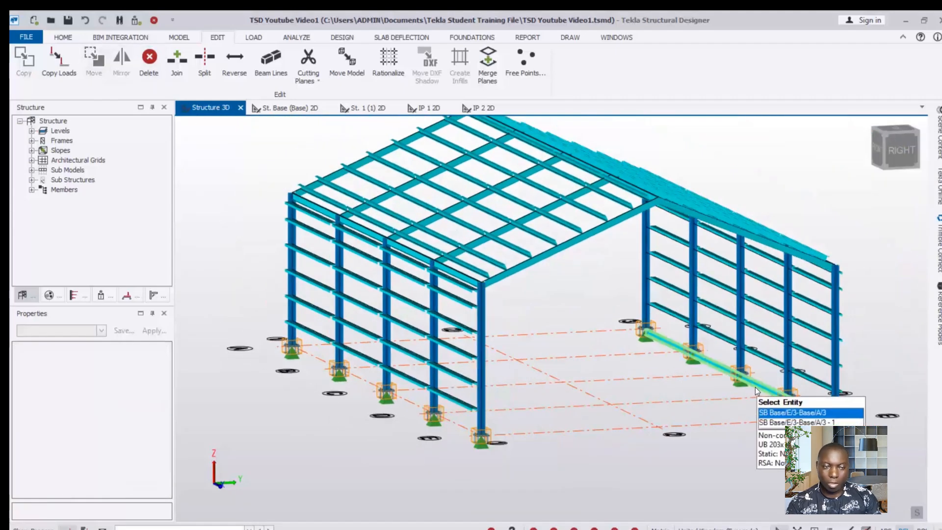
{"action": "left_click", "coordinate": [755, 387]}
{"action": "left_click", "coordinate": [150, 59]}
Step: Delete the longitudinal ridge beam running along grid line 2 at the roof apex
{"action": "scroll", "coordinate": [666, 160], "scroll_direction": "up", "scroll_amount": 6}
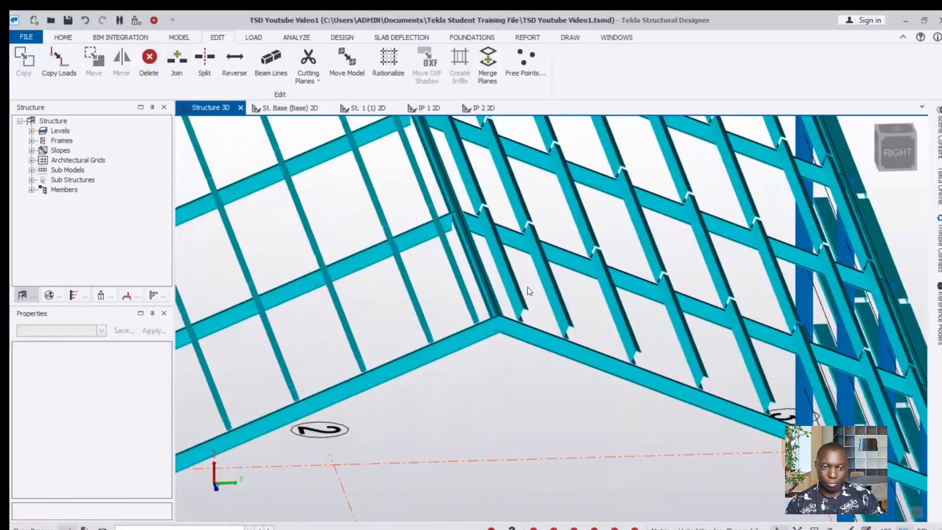
{"action": "right_click_drag", "start_coordinate": [528, 287], "coordinate": [456, 281]}
{"action": "scroll", "coordinate": [399, 304], "scroll_direction": "up", "scroll_amount": 1}
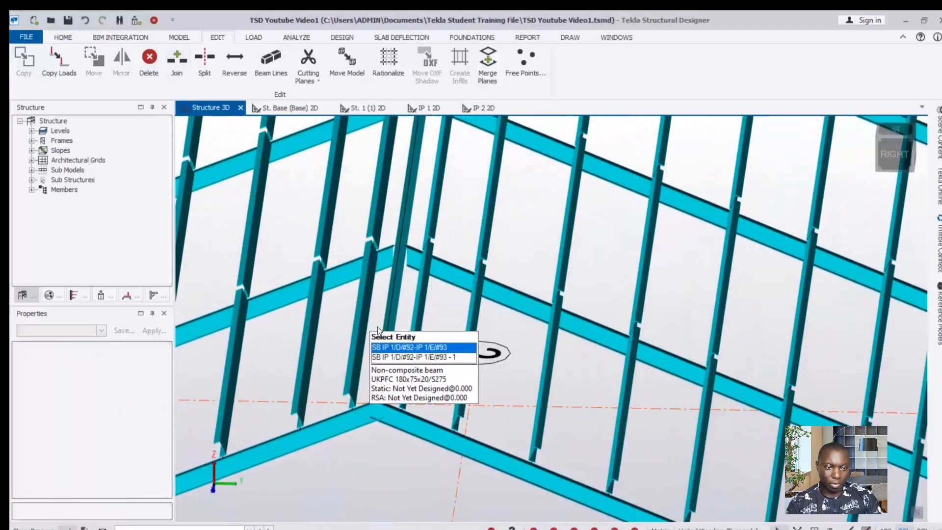
{"action": "left_click", "coordinate": [387, 337]}
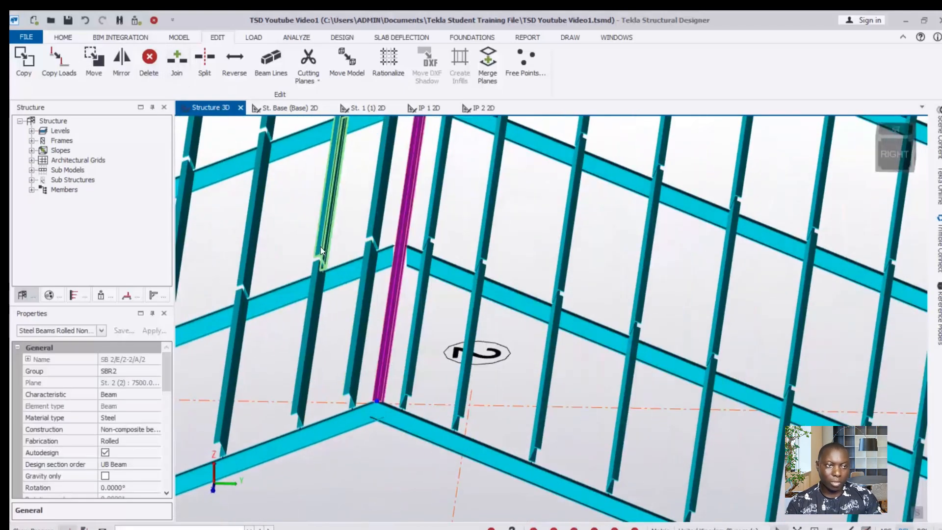
{"action": "left_click", "coordinate": [149, 60]}
Step: Delete the eaves beam joining the column tops along grid line 1
{"action": "scroll", "coordinate": [517, 279], "scroll_direction": "down", "scroll_amount": 6}
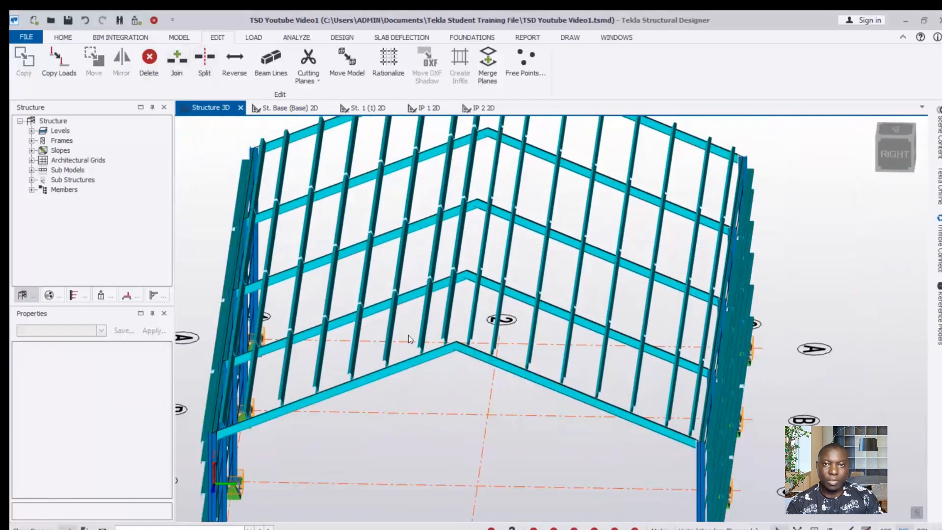
{"action": "right_click_drag", "start_coordinate": [408, 335], "coordinate": [514, 313]}
{"action": "scroll", "coordinate": [514, 313], "scroll_direction": "down", "scroll_amount": 1}
{"action": "scroll", "coordinate": [475, 299], "scroll_direction": "down", "scroll_amount": 2}
{"action": "scroll", "coordinate": [310, 335], "scroll_direction": "up", "scroll_amount": 2}
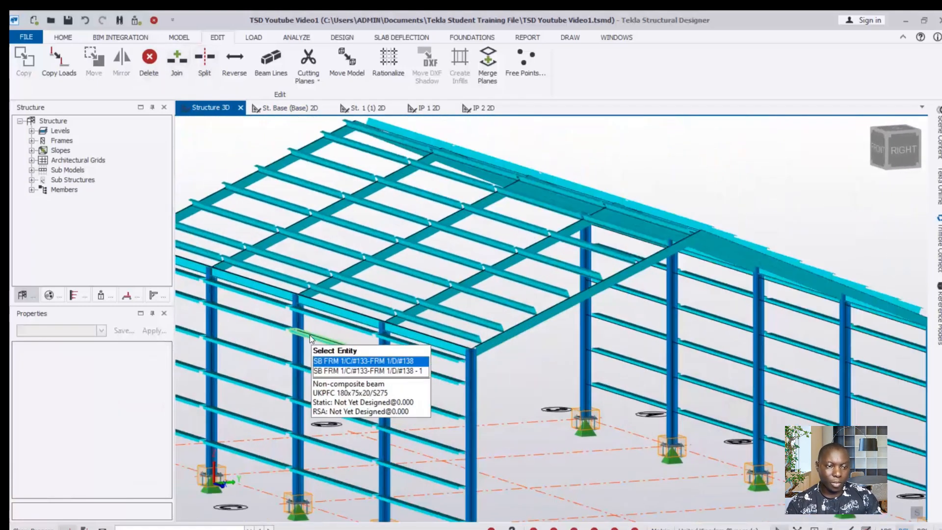
{"action": "scroll", "coordinate": [310, 335], "scroll_direction": "up", "scroll_amount": 2}
{"action": "left_click", "coordinate": [329, 302]}
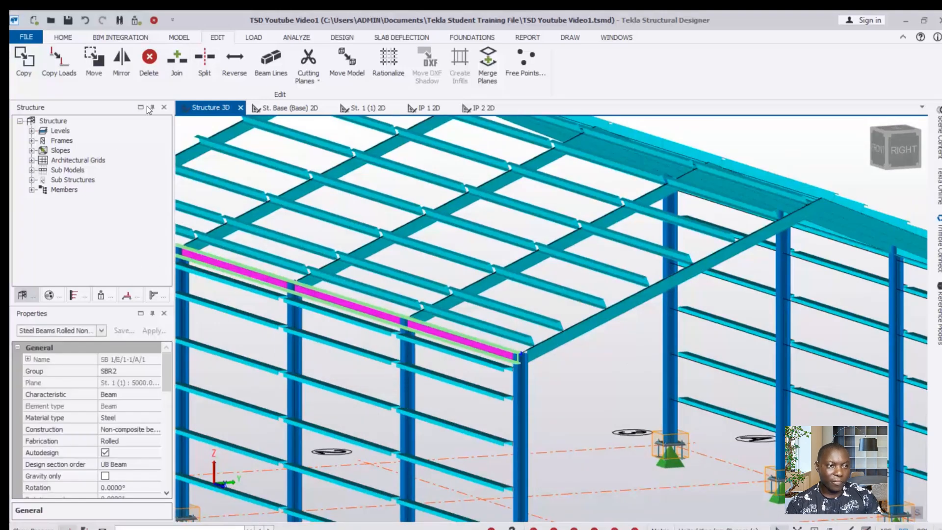
{"action": "left_click", "coordinate": [146, 61]}
Step: Examine the whole portal frame from both sides, including the roof purlins and side rails
{"action": "scroll", "coordinate": [485, 280], "scroll_direction": "down", "scroll_amount": 5}
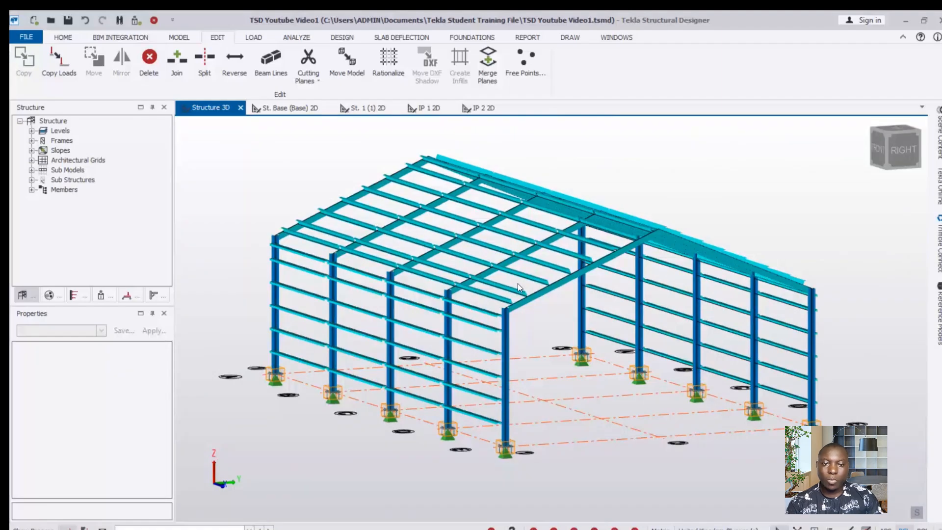
{"action": "scroll", "coordinate": [535, 350], "scroll_direction": "up", "scroll_amount": 1}
{"action": "scroll", "coordinate": [532, 346], "scroll_direction": "up", "scroll_amount": 3}
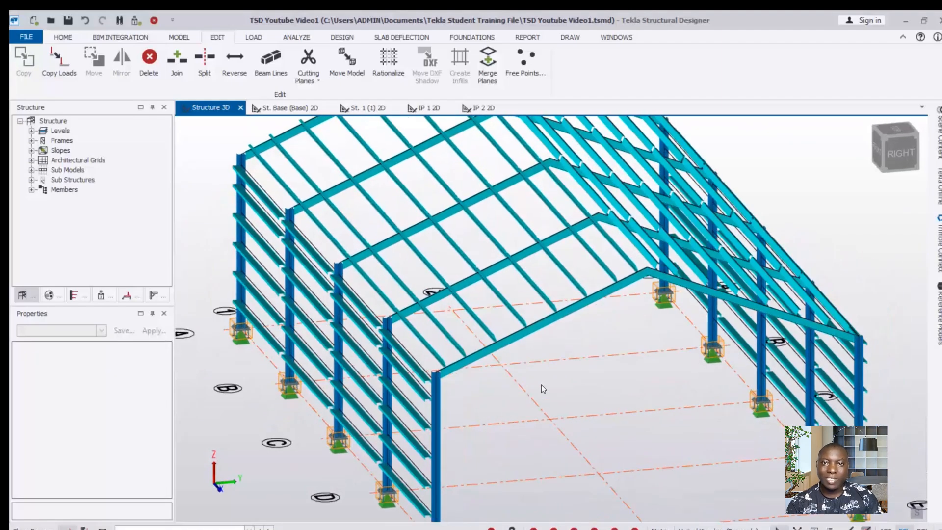
{"action": "scroll", "coordinate": [558, 384], "scroll_direction": "down", "scroll_amount": 3}
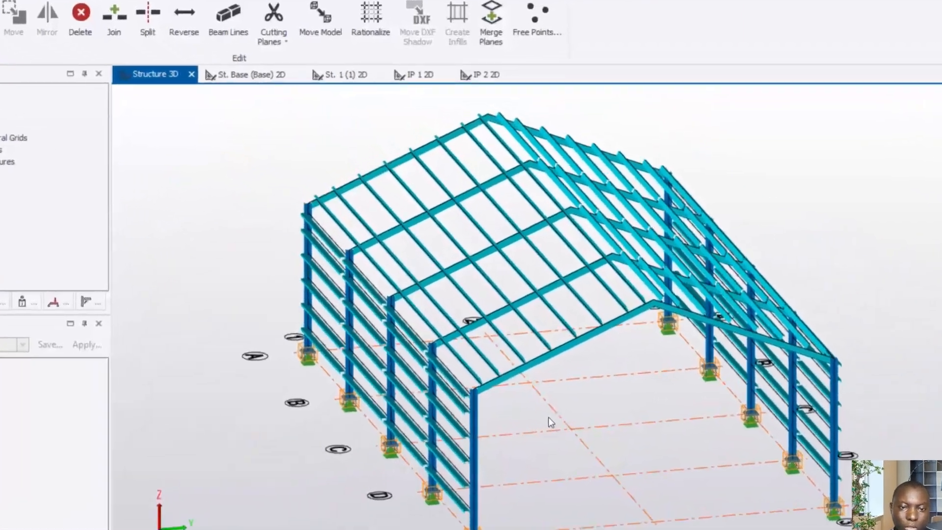
{"action": "right_click_drag", "start_coordinate": [528, 392], "coordinate": [383, 370]}
{"action": "right_click_drag", "start_coordinate": [341, 421], "coordinate": [657, 427]}
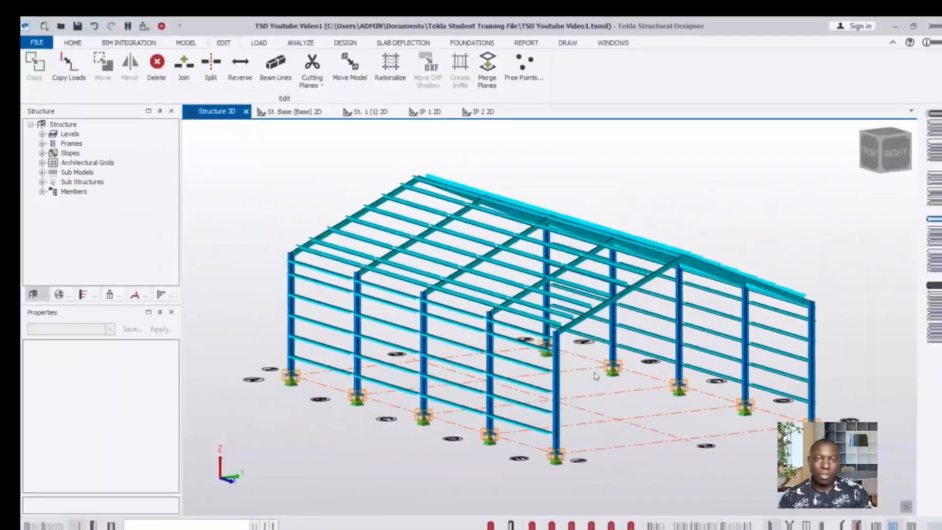
{"action": "right_click_drag", "start_coordinate": [594, 372], "coordinate": [579, 387]}
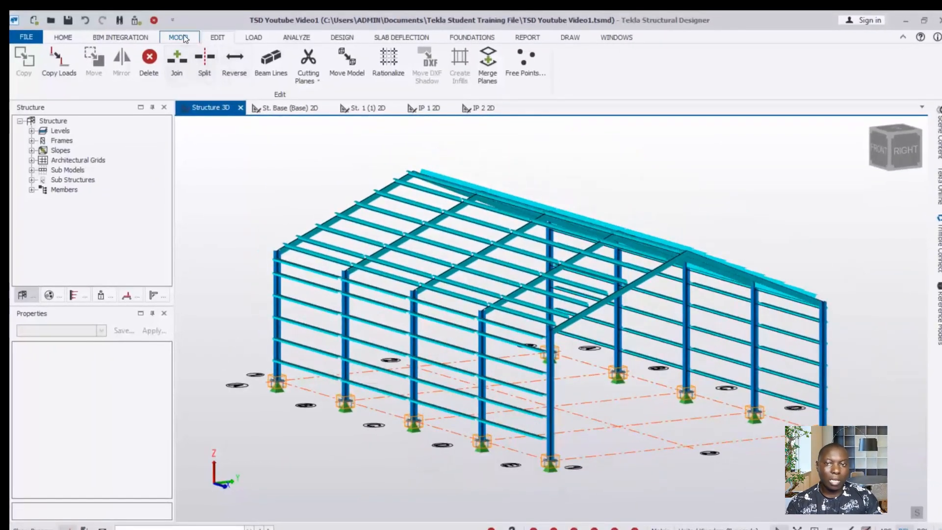
Step: Validate the model and expand the general warnings to read their advice
{"action": "left_click", "coordinate": [184, 36]}
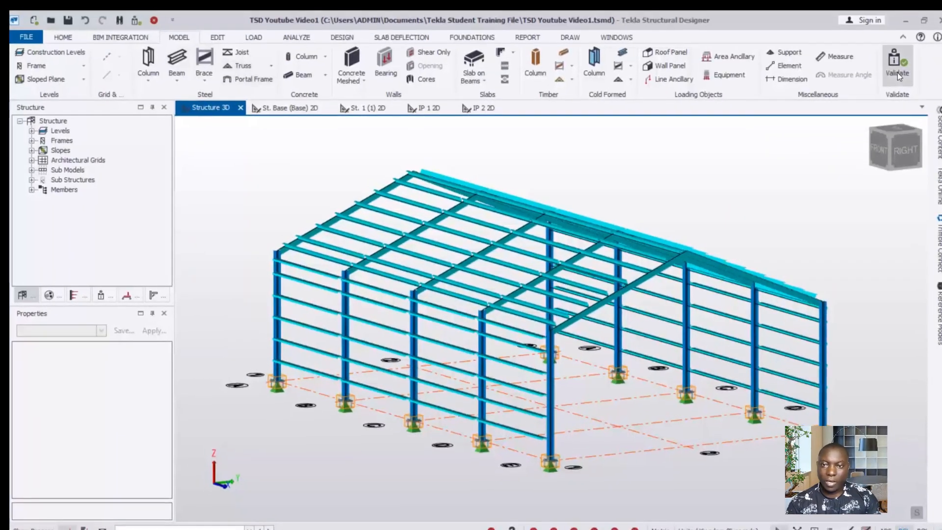
{"action": "left_click", "coordinate": [896, 73]}
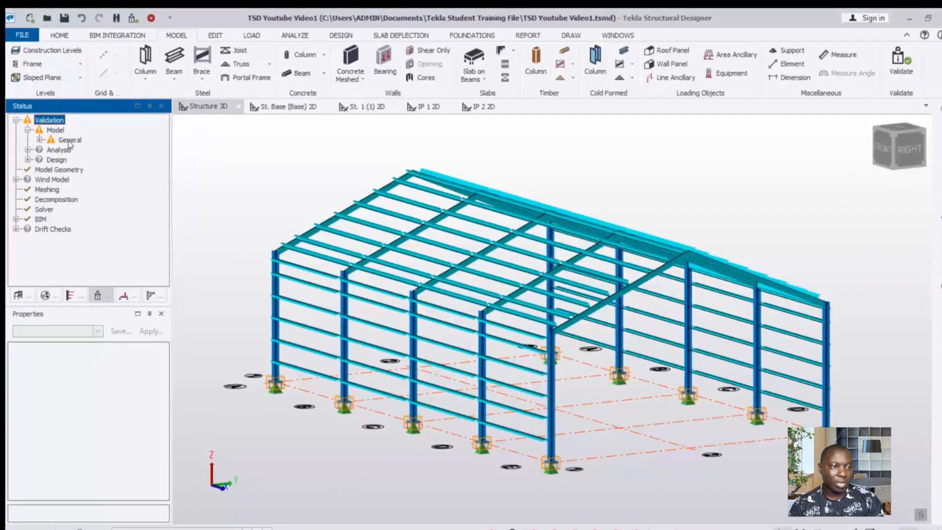
{"action": "left_click", "coordinate": [43, 141]}
{"action": "mouse_move", "coordinate": [83, 152]}
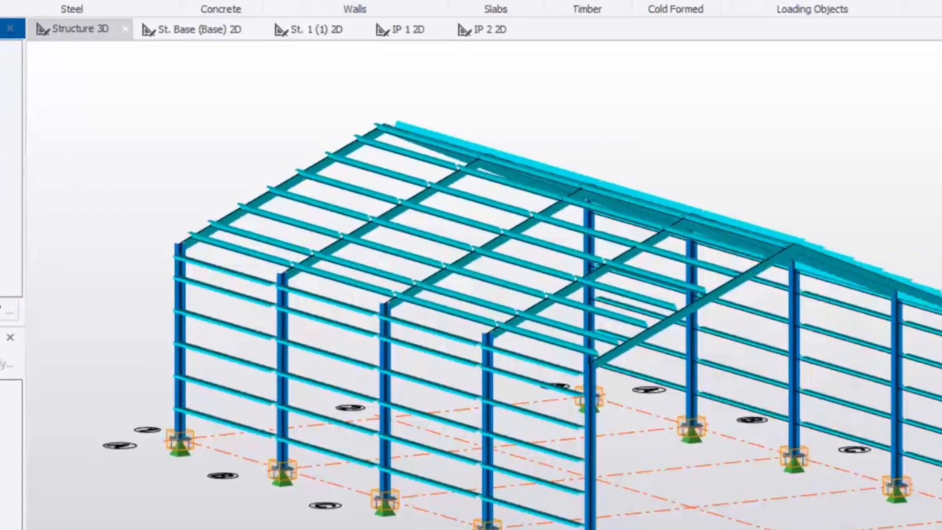
{"action": "mouse_move", "coordinate": [104, 151]}
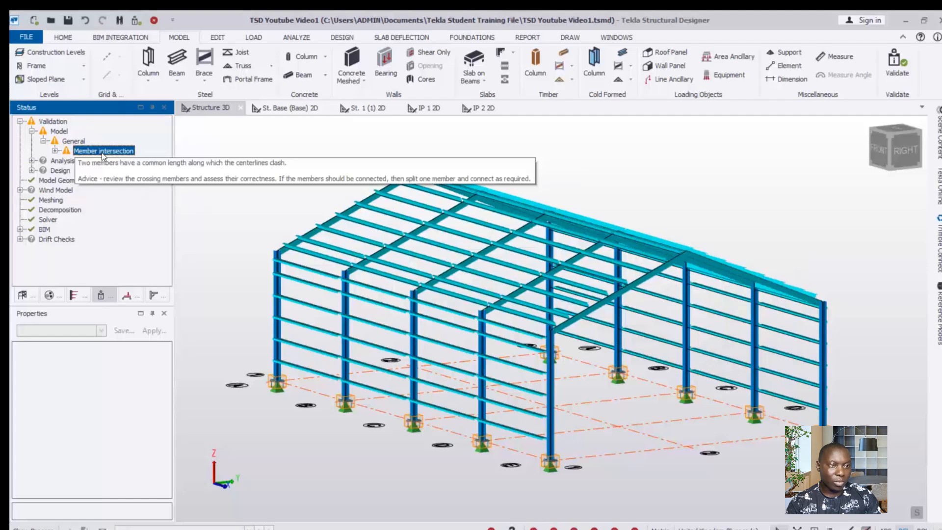
Step: Highlight the members affected by the member intersection warning and examine them along the grid line 3 eaves
{"action": "right_click", "coordinate": [103, 153]}
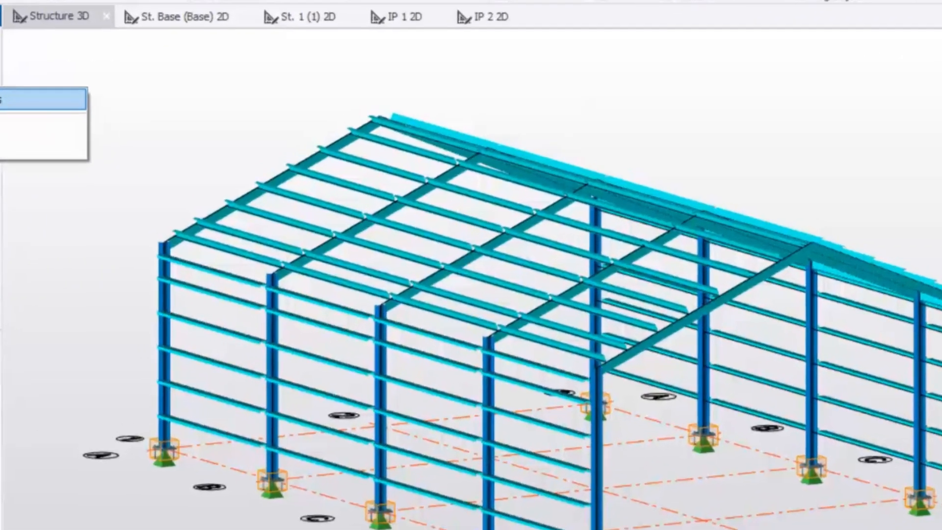
{"action": "left_click", "coordinate": [146, 160]}
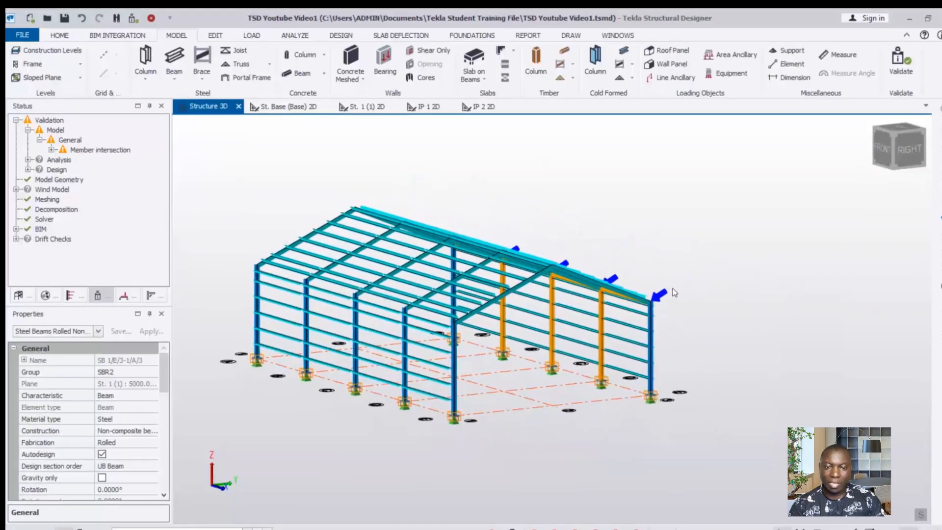
{"action": "right_click_drag", "start_coordinate": [646, 265], "coordinate": [344, 415]}
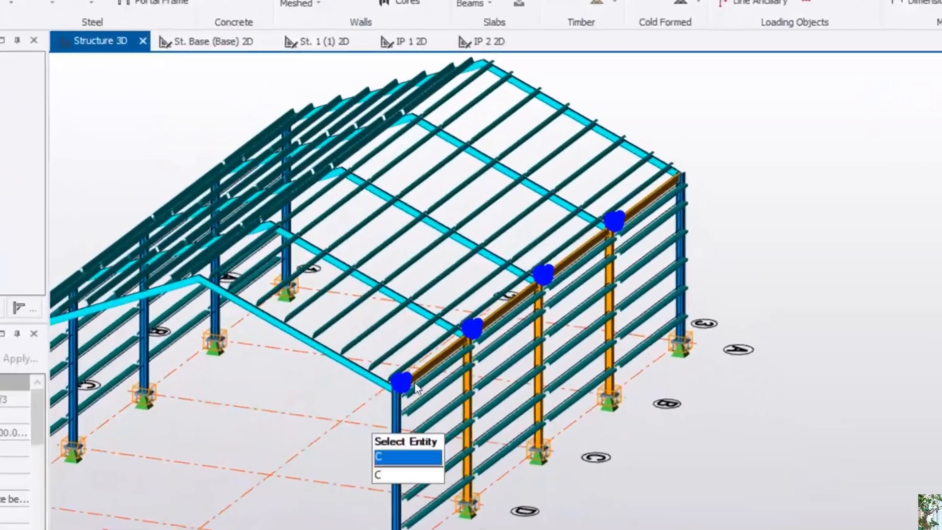
{"action": "scroll", "coordinate": [476, 343], "scroll_direction": "up", "scroll_amount": 2}
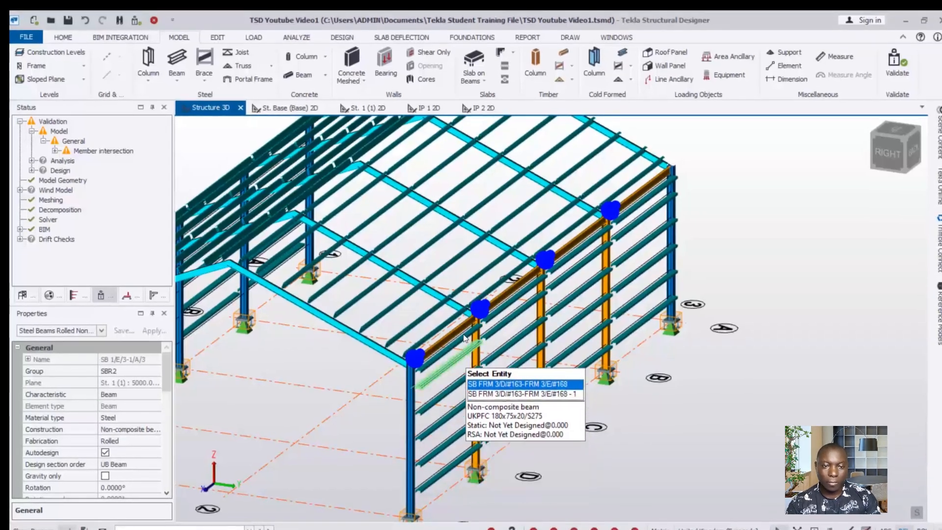
{"action": "scroll", "coordinate": [524, 363], "scroll_direction": "up", "scroll_amount": 2}
{"action": "scroll", "coordinate": [524, 364], "scroll_direction": "up", "scroll_amount": 1}
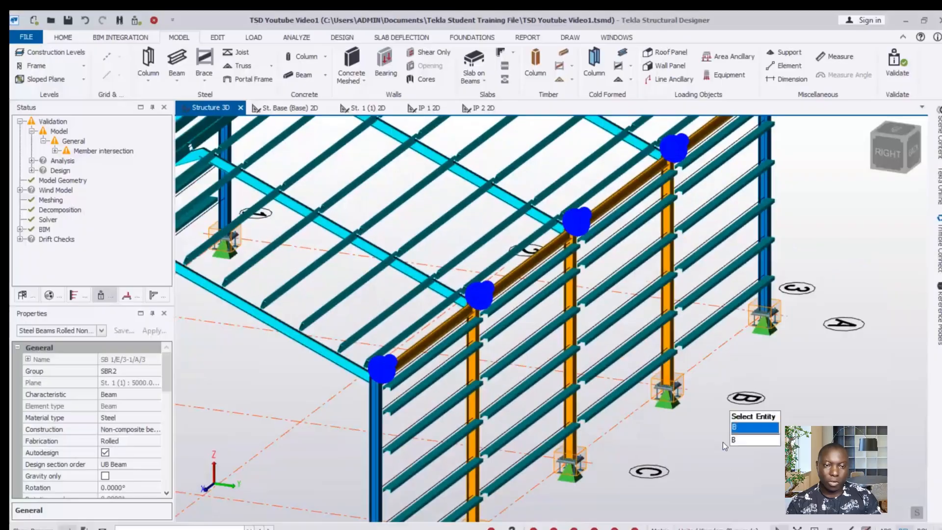
Step: Delete the eaves beam joining the column tops along grid line 3
{"action": "key", "text": "Escape"}
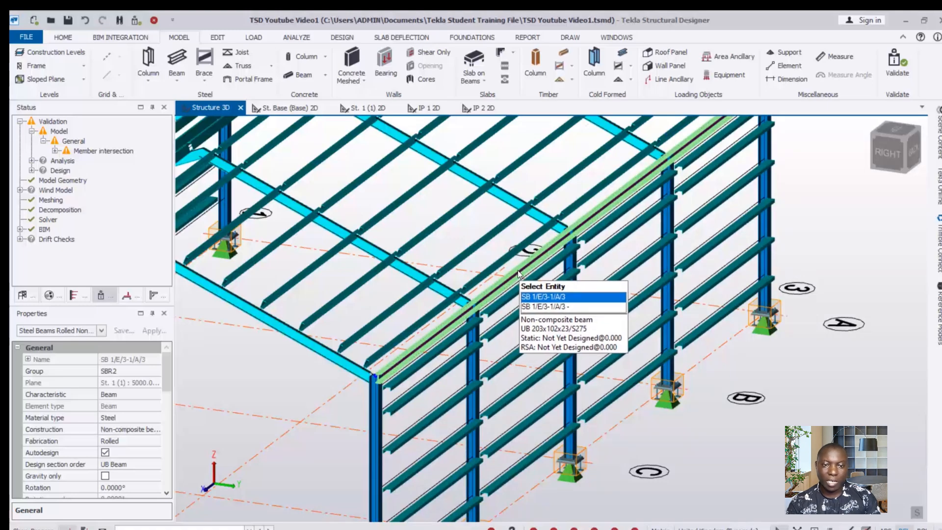
{"action": "right_click", "coordinate": [48, 99]}
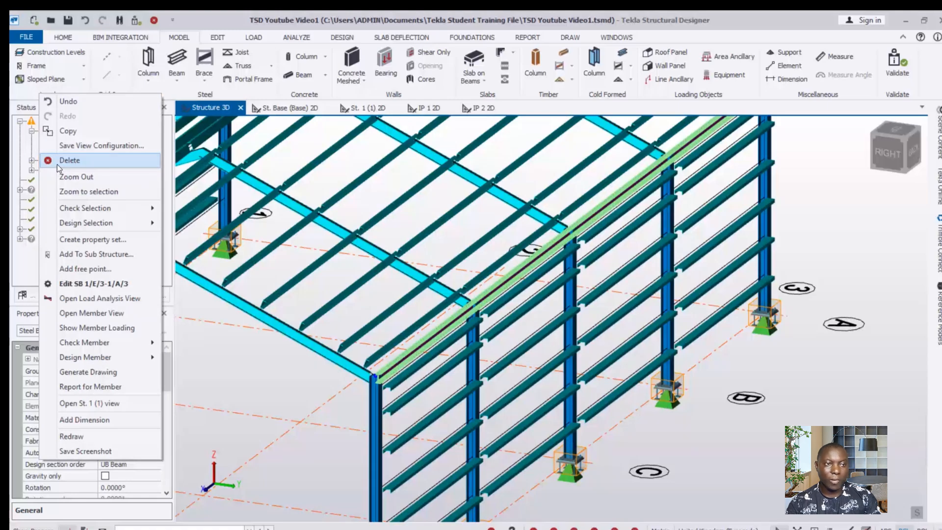
{"action": "left_click", "coordinate": [216, 37]}
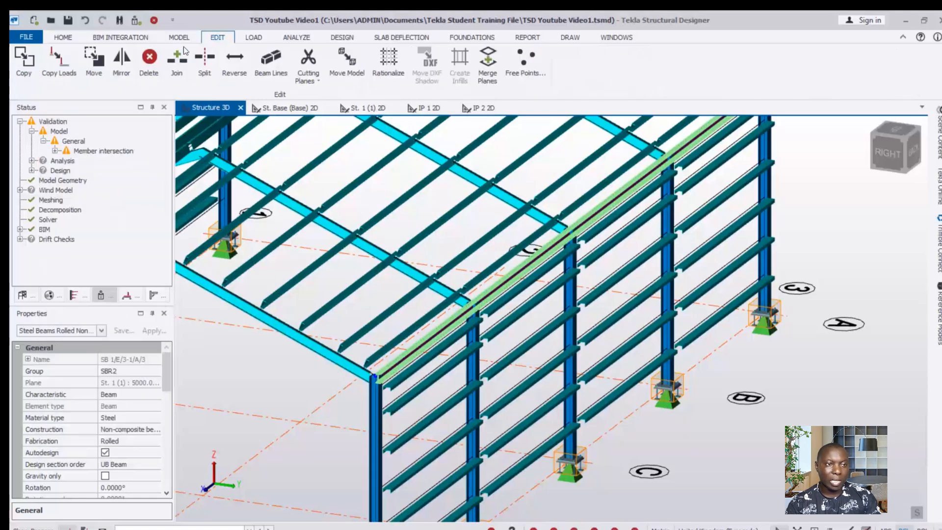
{"action": "left_click", "coordinate": [149, 59]}
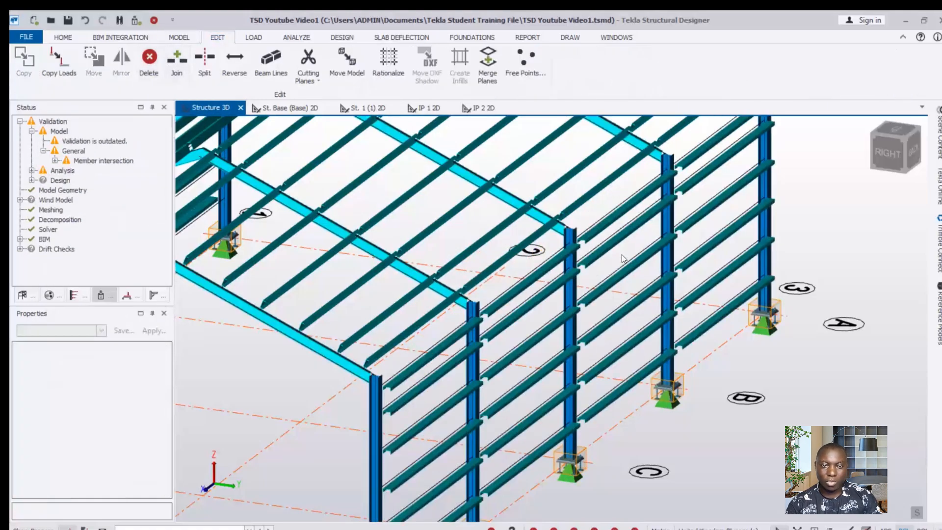
Step: Validate the model again, with the frame shown from the right
{"action": "scroll", "coordinate": [622, 255], "scroll_direction": "down", "scroll_amount": 5}
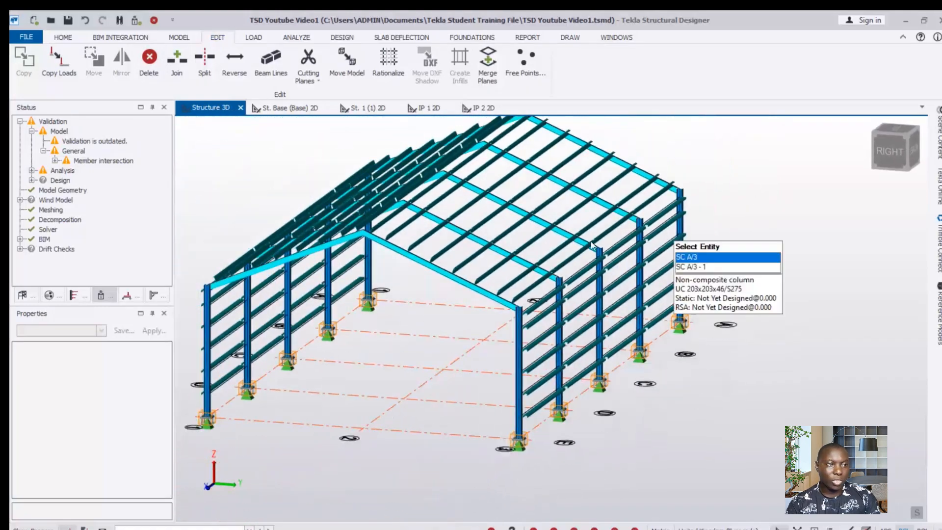
{"action": "left_click", "coordinate": [182, 39]}
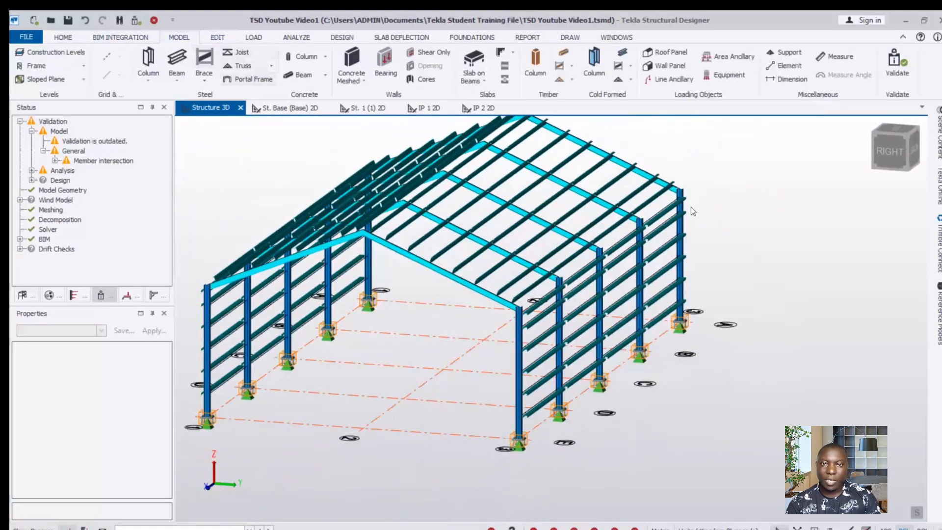
{"action": "scroll", "coordinate": [458, 373], "scroll_direction": "up", "scroll_amount": 1}
{"action": "left_click", "coordinate": [881, 136]}
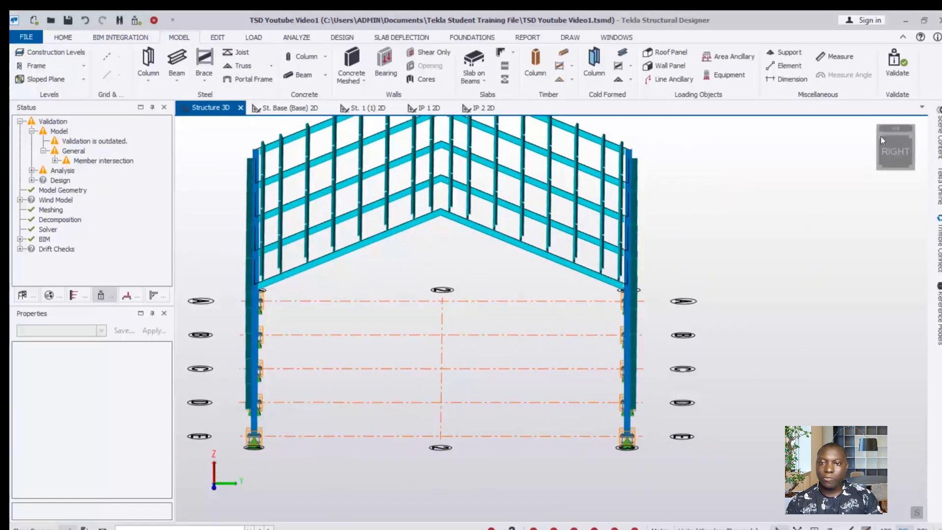
{"action": "left_click", "coordinate": [902, 67]}
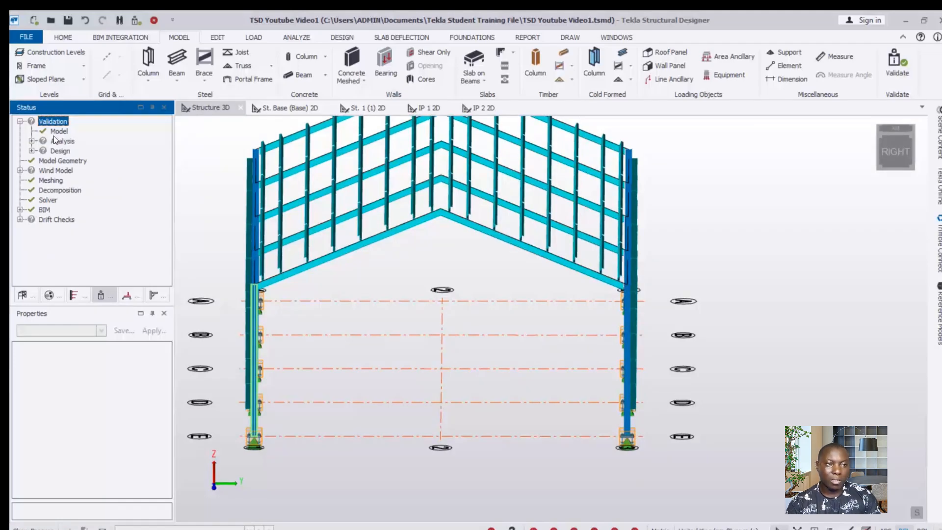
Step: Start a rolled steel X brace and turn off Autodesign in its properties
{"action": "scroll", "coordinate": [455, 379], "scroll_direction": "down", "scroll_amount": 1}
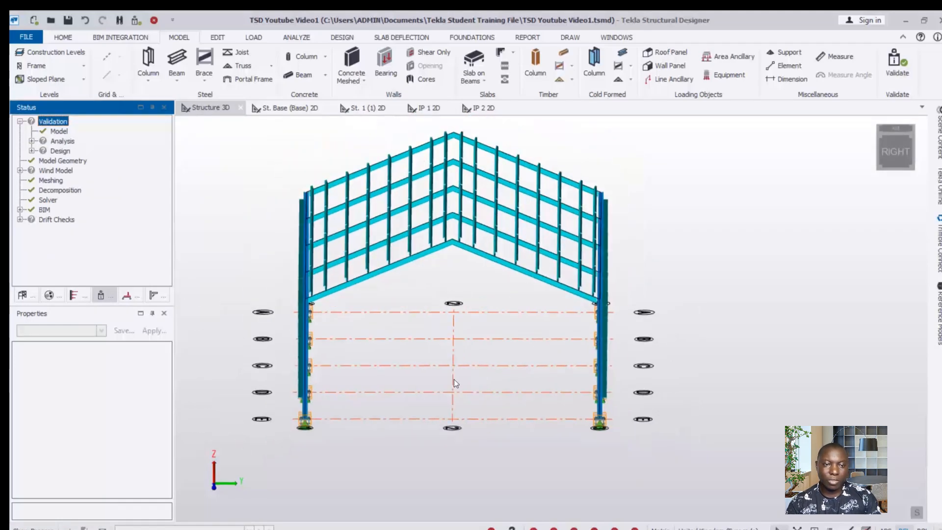
{"action": "right_click_drag", "start_coordinate": [454, 379], "coordinate": [514, 361]}
{"action": "scroll", "coordinate": [647, 346], "scroll_direction": "down", "scroll_amount": 1}
{"action": "scroll", "coordinate": [516, 367], "scroll_direction": "up", "scroll_amount": 1}
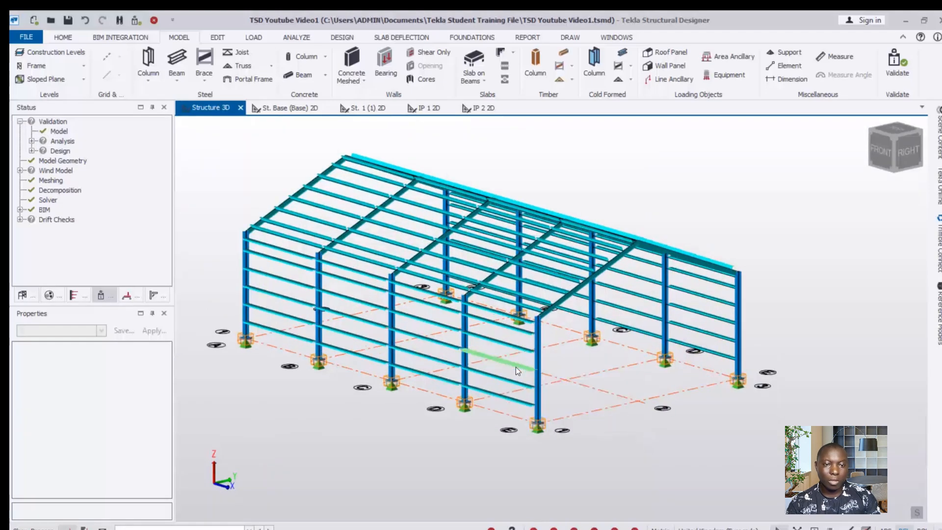
{"action": "scroll", "coordinate": [526, 257], "scroll_direction": "up", "scroll_amount": 3}
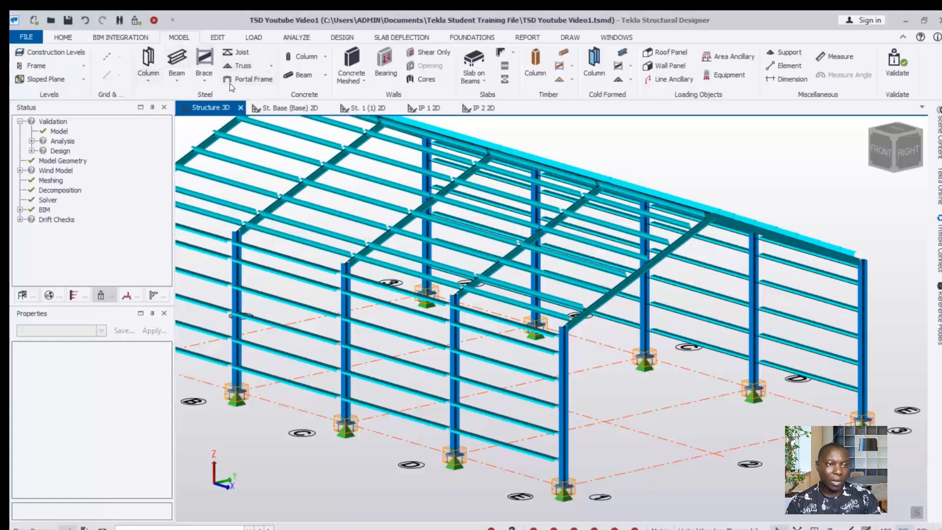
{"action": "left_click", "coordinate": [203, 81]}
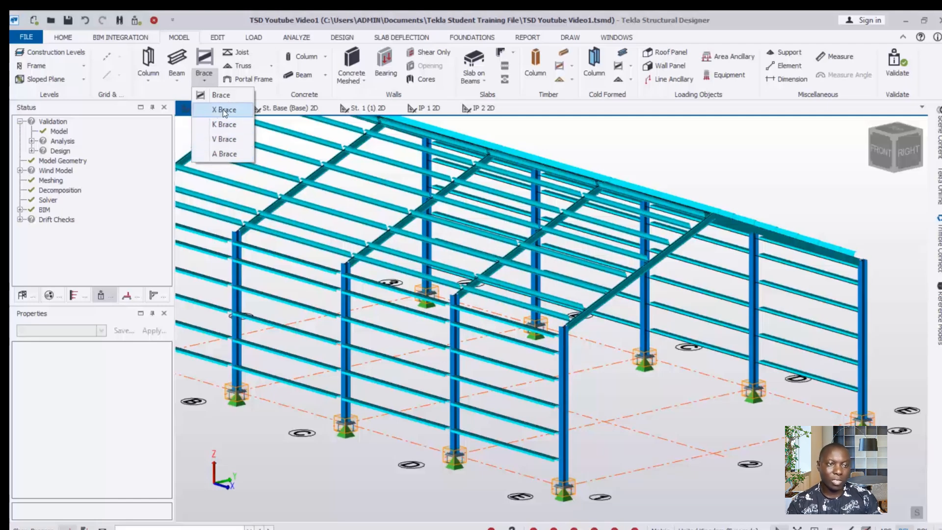
{"action": "left_click", "coordinate": [224, 111]}
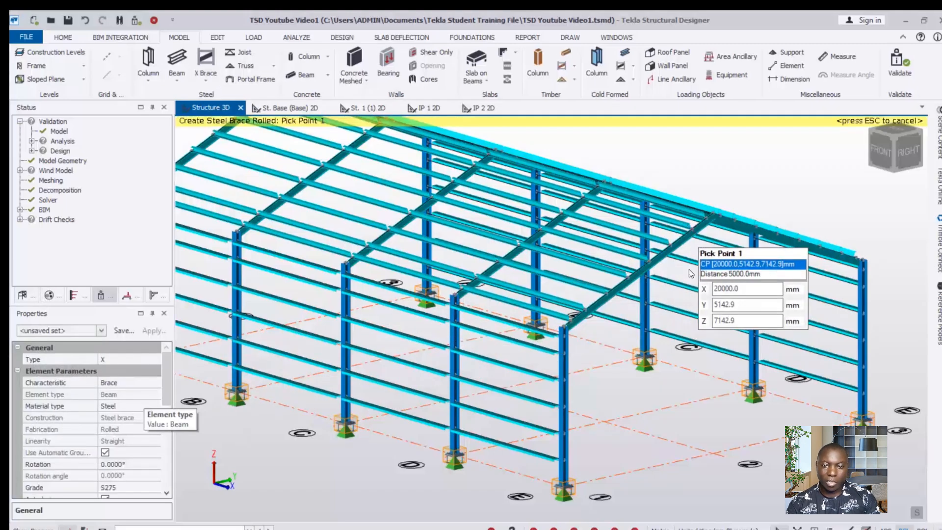
{"action": "scroll", "coordinate": [689, 272], "scroll_direction": "down", "scroll_amount": 3}
{"action": "scroll", "coordinate": [396, 334], "scroll_direction": "up", "scroll_amount": 4}
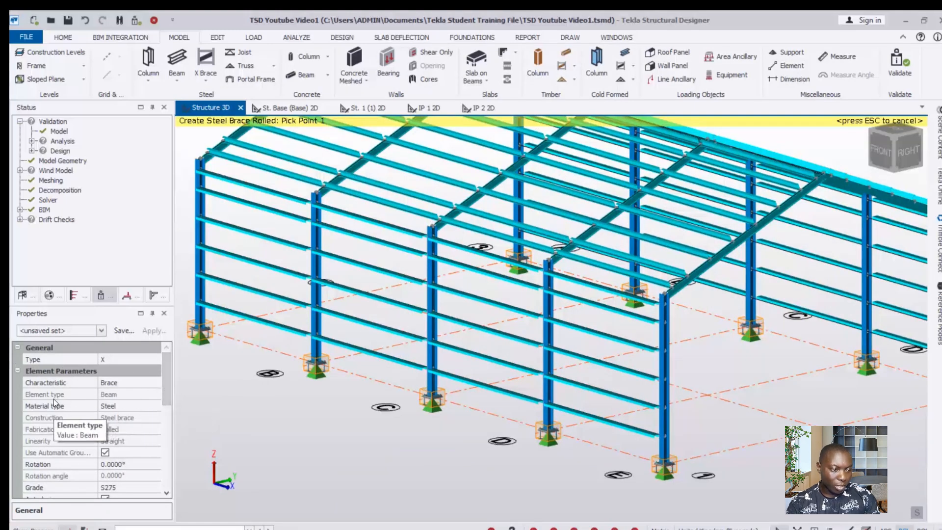
{"action": "scroll", "coordinate": [166, 380], "scroll_direction": "down", "scroll_amount": 1}
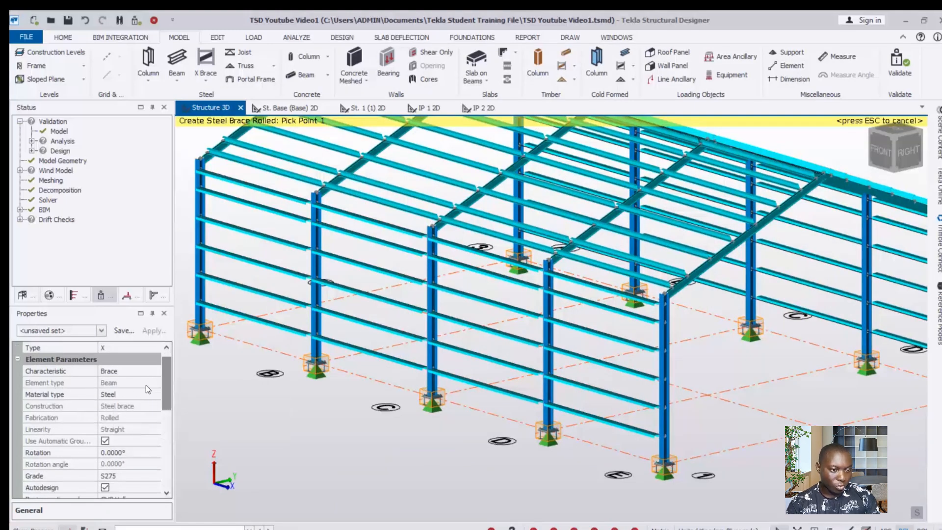
{"action": "left_click", "coordinate": [127, 369]}
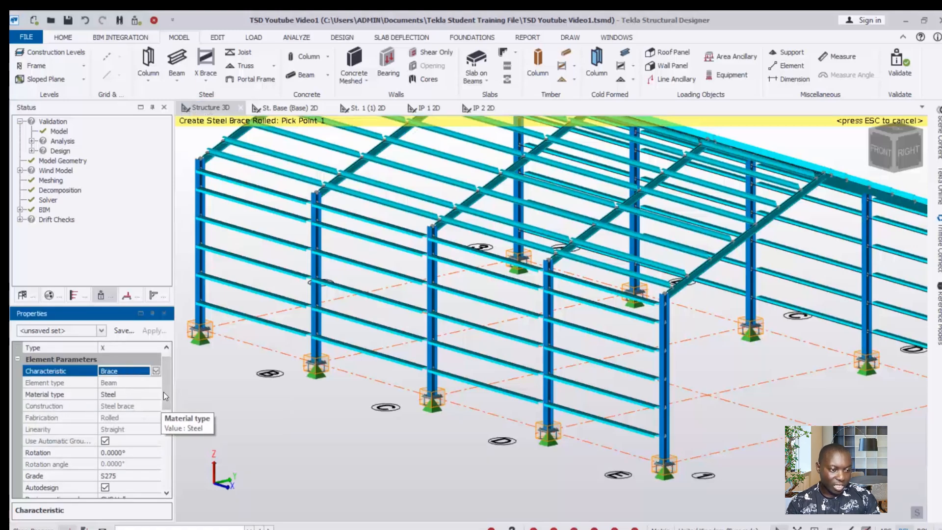
{"action": "left_click_drag", "start_coordinate": [163, 392], "coordinate": [169, 420]}
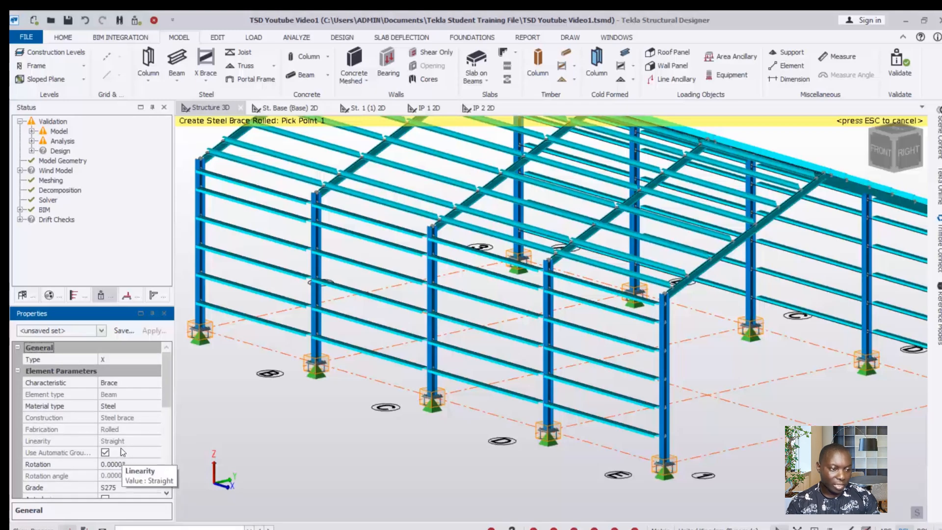
Step: Set the X brace section to the circular hollow section CHS 88.9x6.0
{"action": "left_click_drag", "start_coordinate": [168, 391], "coordinate": [167, 432]}
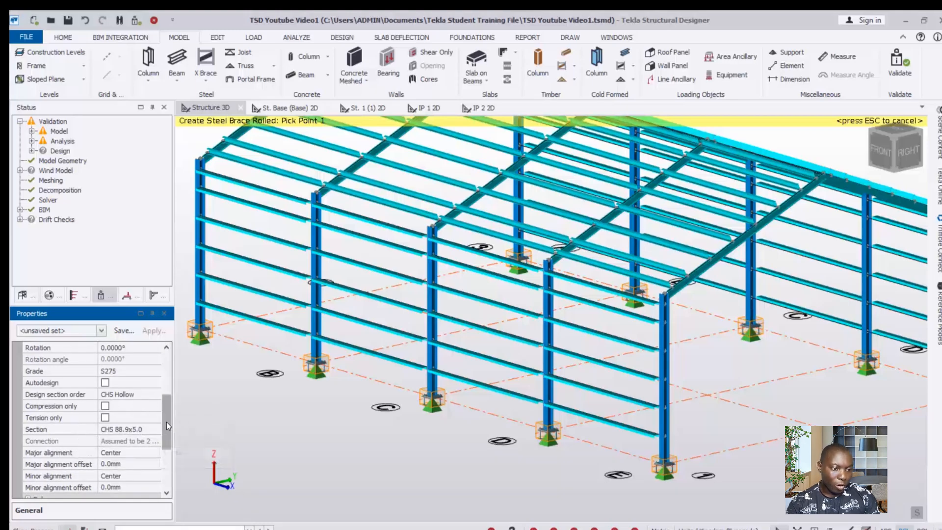
{"action": "left_click_drag", "start_coordinate": [167, 422], "coordinate": [166, 428]}
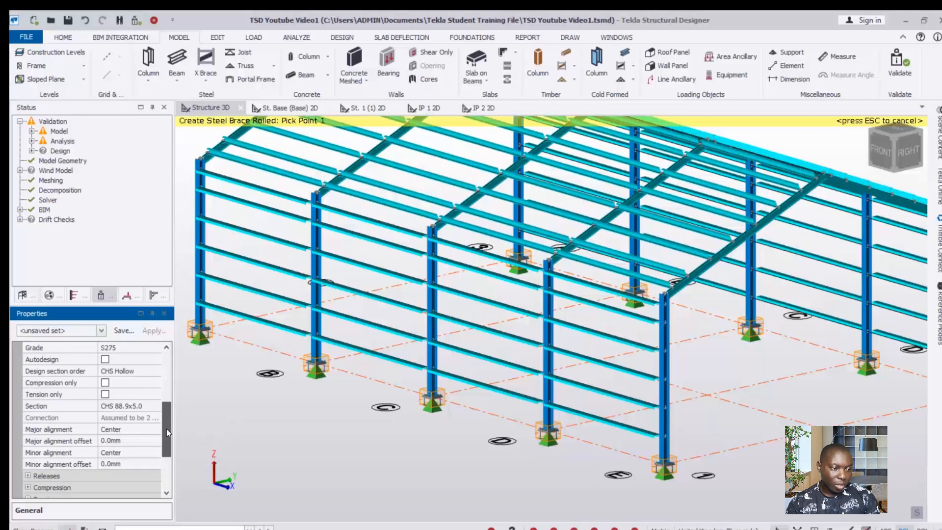
{"action": "left_click", "coordinate": [143, 408]}
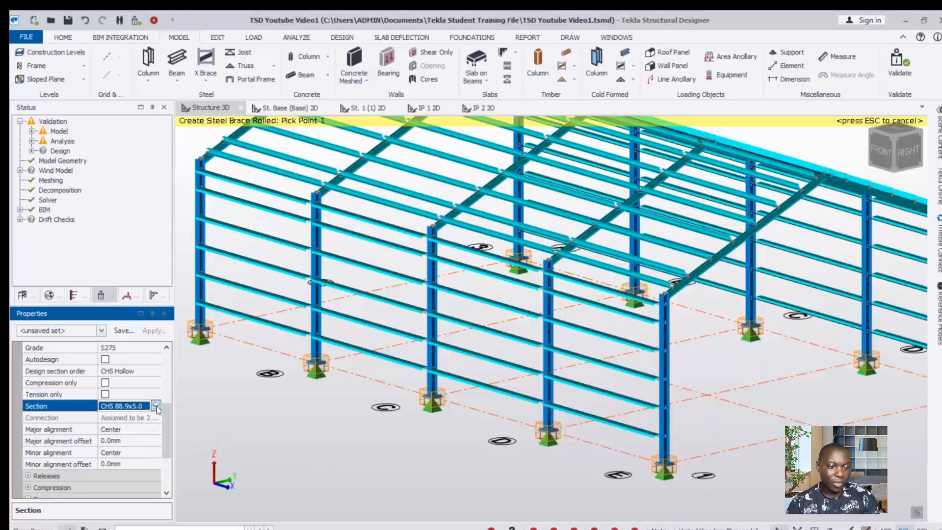
{"action": "left_click", "coordinate": [156, 406]}
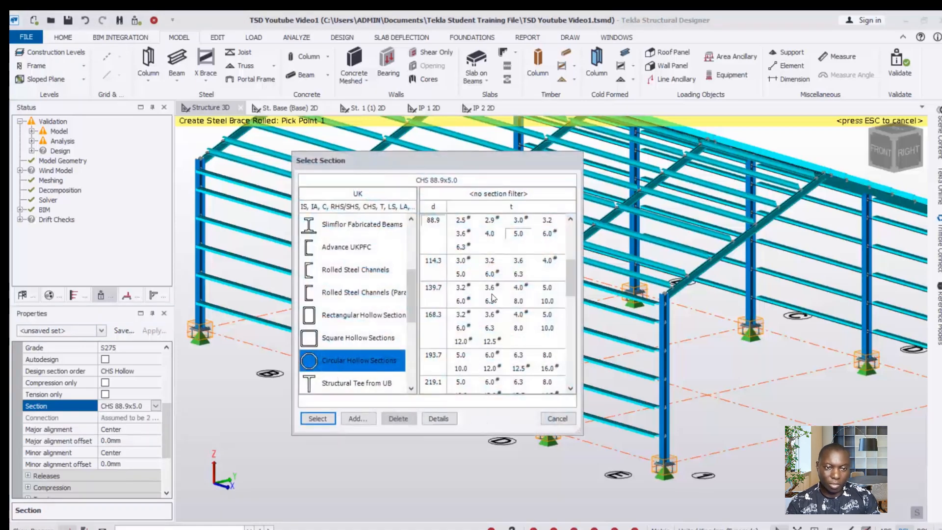
{"action": "left_click", "coordinate": [433, 265]}
{"action": "left_click", "coordinate": [434, 222]}
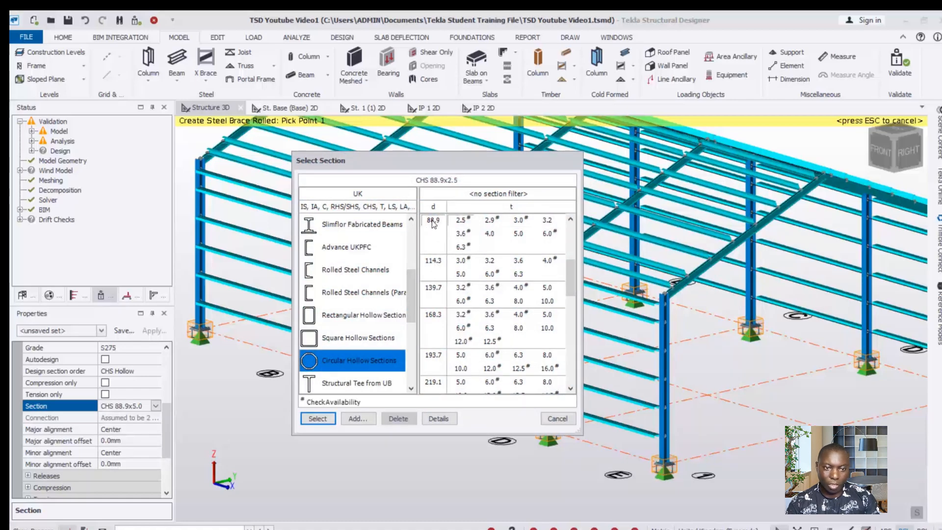
{"action": "left_click", "coordinate": [490, 235]}
{"action": "left_click", "coordinate": [518, 236]}
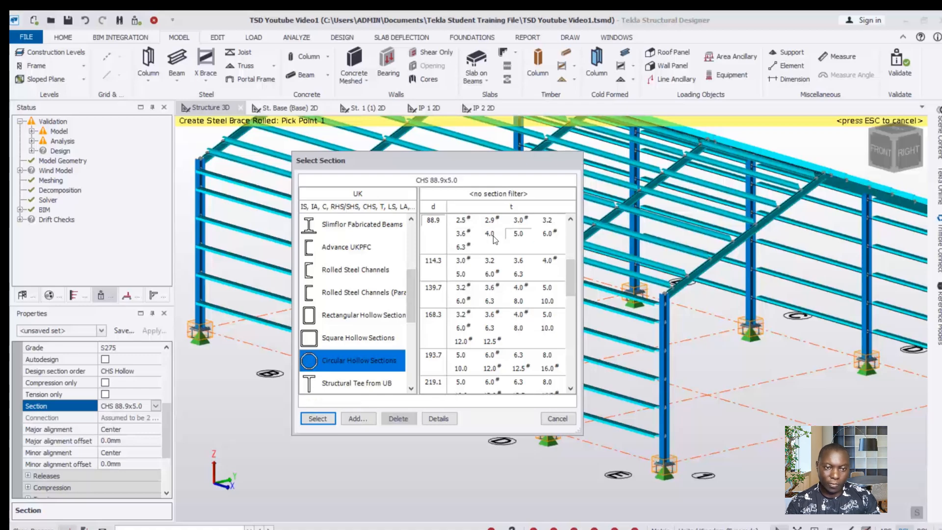
{"action": "left_click", "coordinate": [544, 235]}
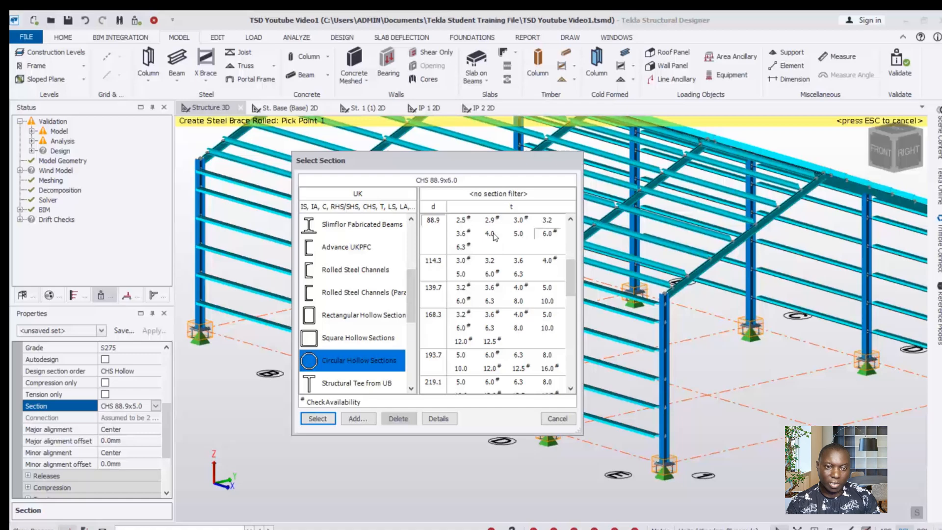
{"action": "left_click", "coordinate": [317, 418]}
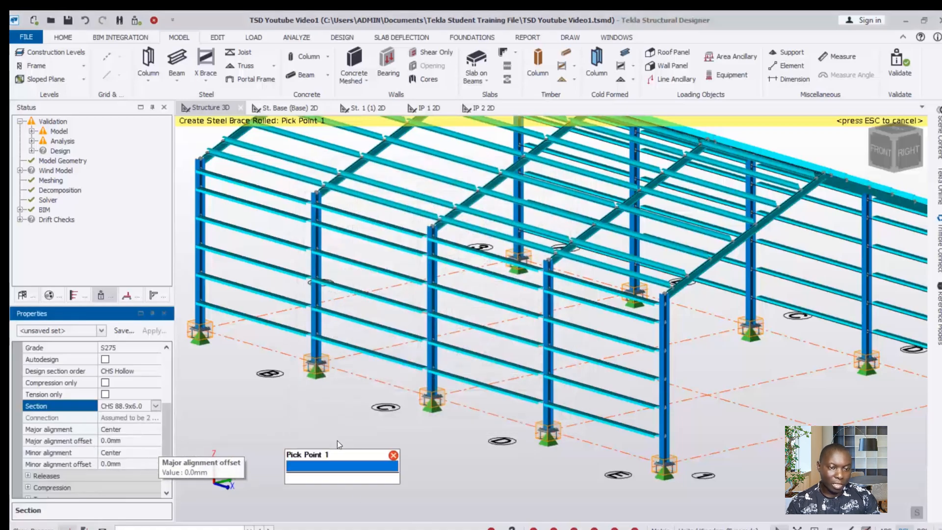
Step: Place an X brace in the grid line 1 side wall between columns D and E, from the column bases to the column tops
{"action": "scroll", "coordinate": [575, 458], "scroll_direction": "up", "scroll_amount": 1}
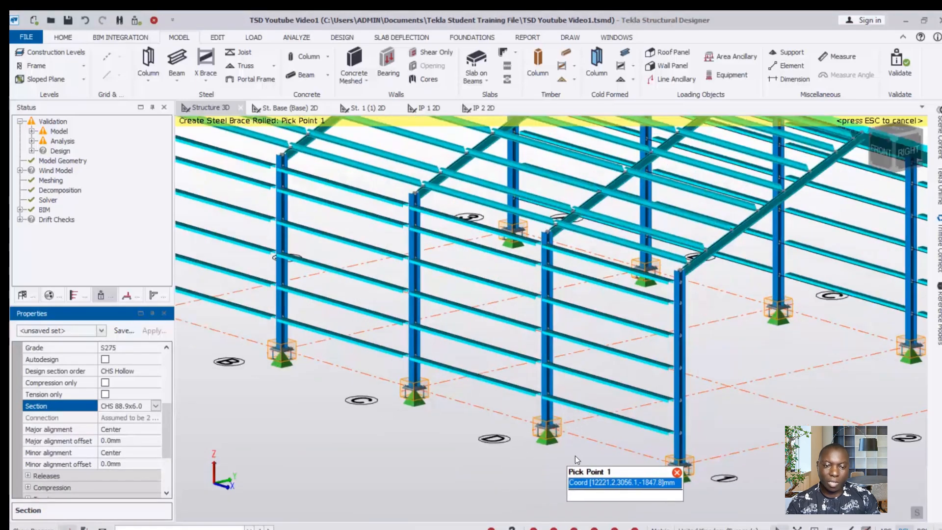
{"action": "left_click", "coordinate": [549, 427]}
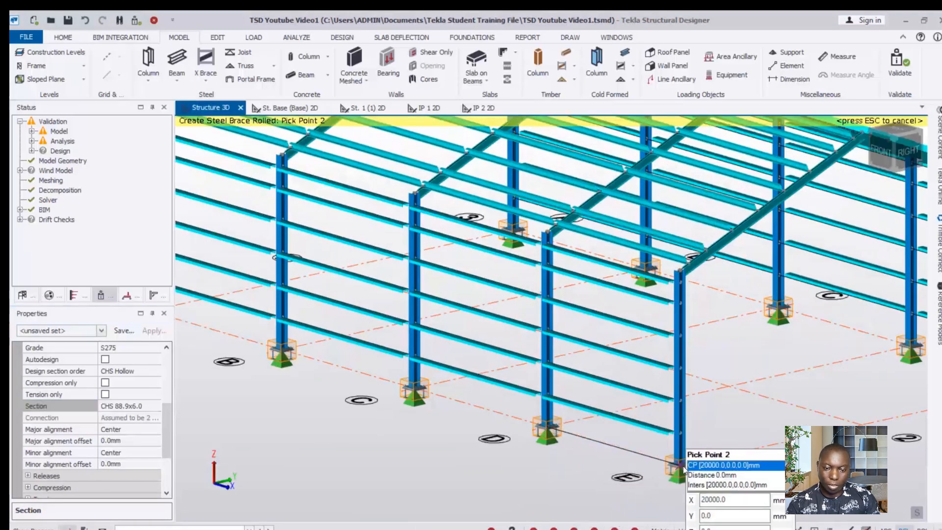
{"action": "left_click", "coordinate": [683, 469]}
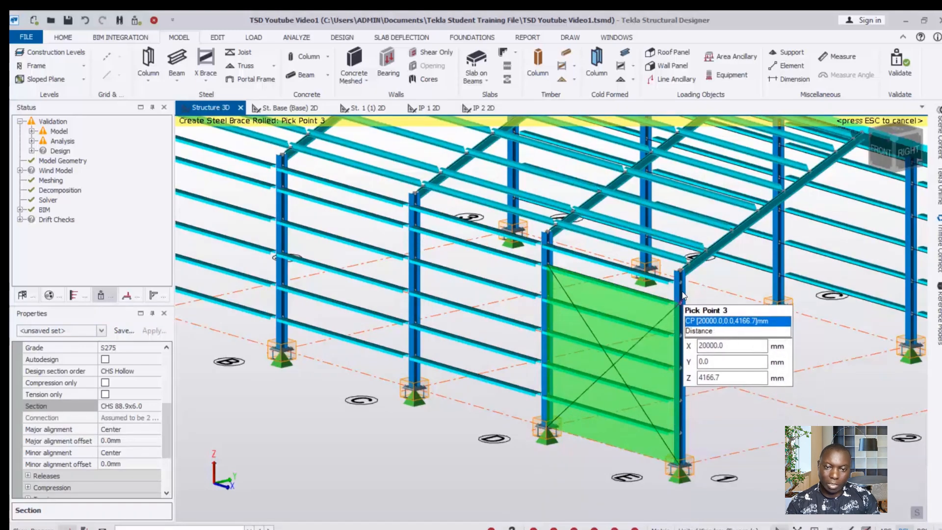
{"action": "left_click", "coordinate": [681, 278]}
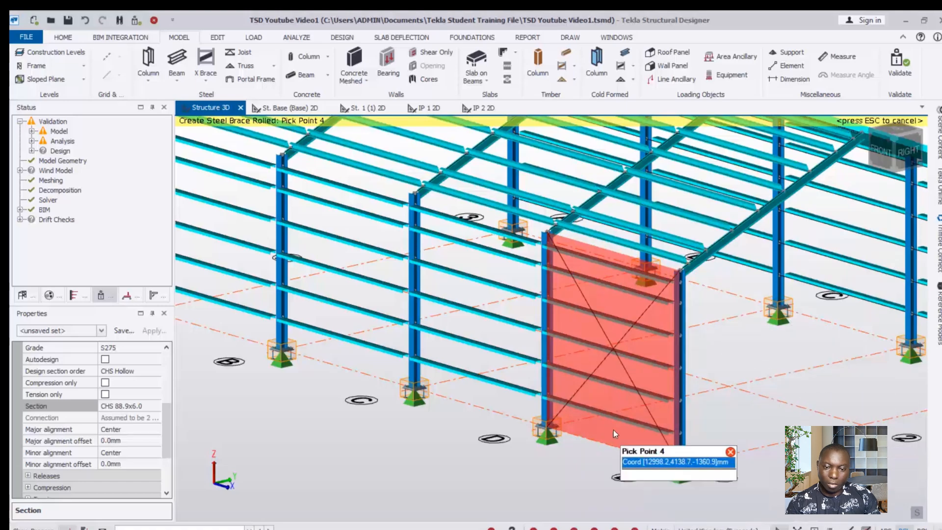
{"action": "scroll", "coordinate": [613, 430], "scroll_direction": "up", "scroll_amount": 2}
{"action": "left_click", "coordinate": [589, 459]}
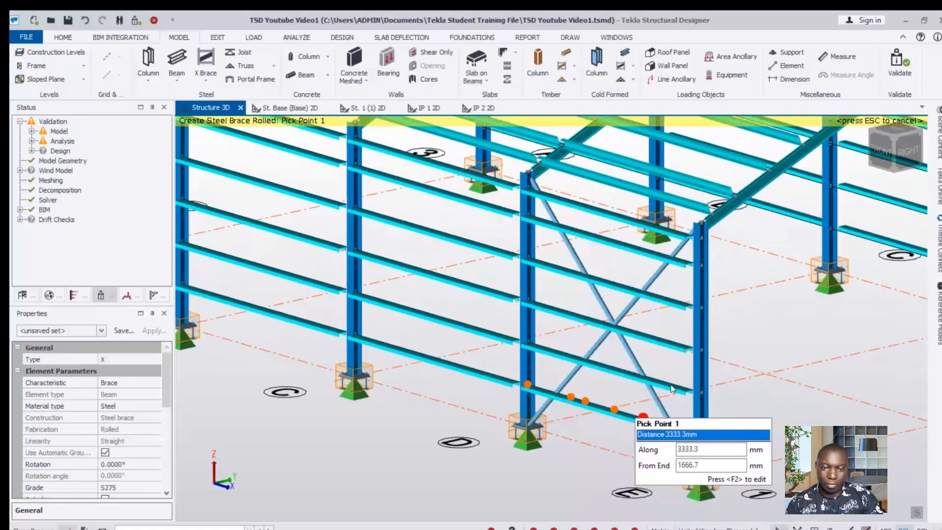
Step: Place an X brace in the roof bay between rafters D and E, from the grid line 1 eaves to the purlin line near mid-rafter
{"action": "scroll", "coordinate": [642, 352], "scroll_direction": "up", "scroll_amount": 3}
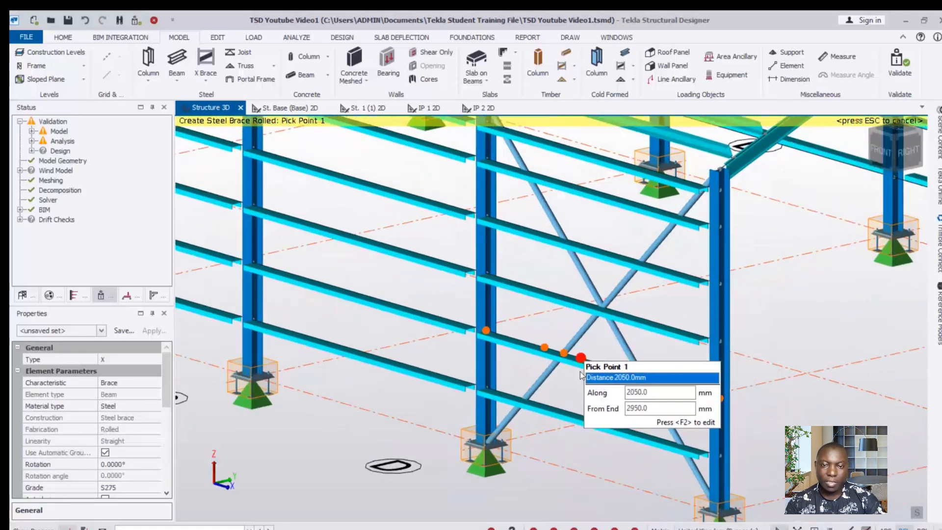
{"action": "scroll", "coordinate": [581, 378], "scroll_direction": "down", "scroll_amount": 3}
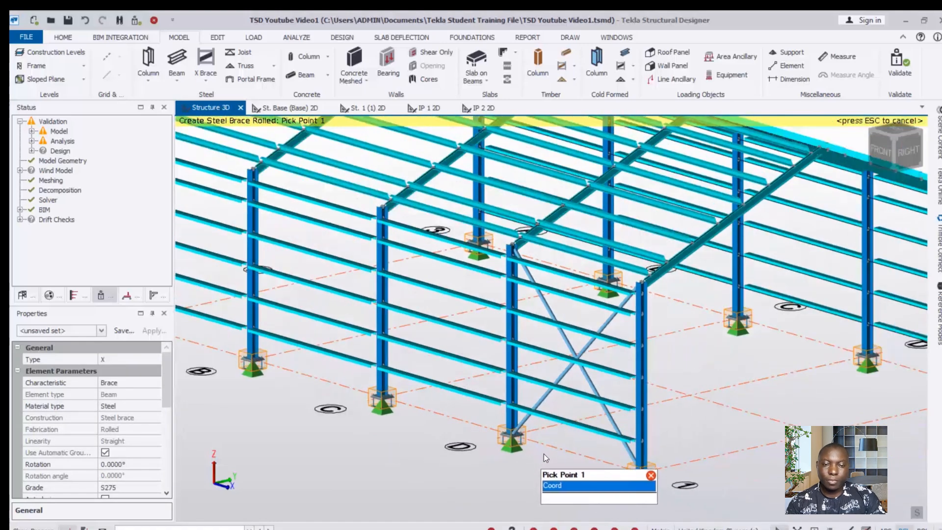
{"action": "scroll", "coordinate": [552, 415], "scroll_direction": "down", "scroll_amount": 2}
{"action": "scroll", "coordinate": [660, 260], "scroll_direction": "up", "scroll_amount": 3}
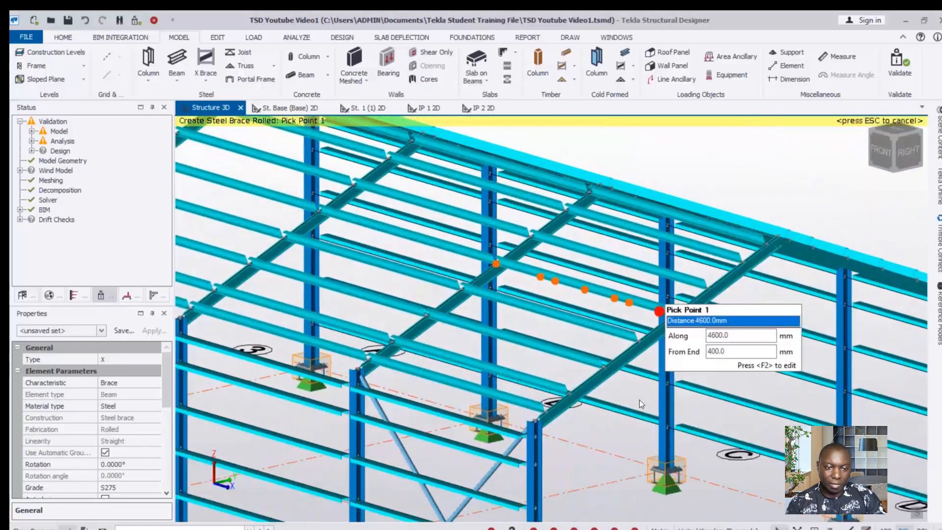
{"action": "left_click", "coordinate": [358, 371]}
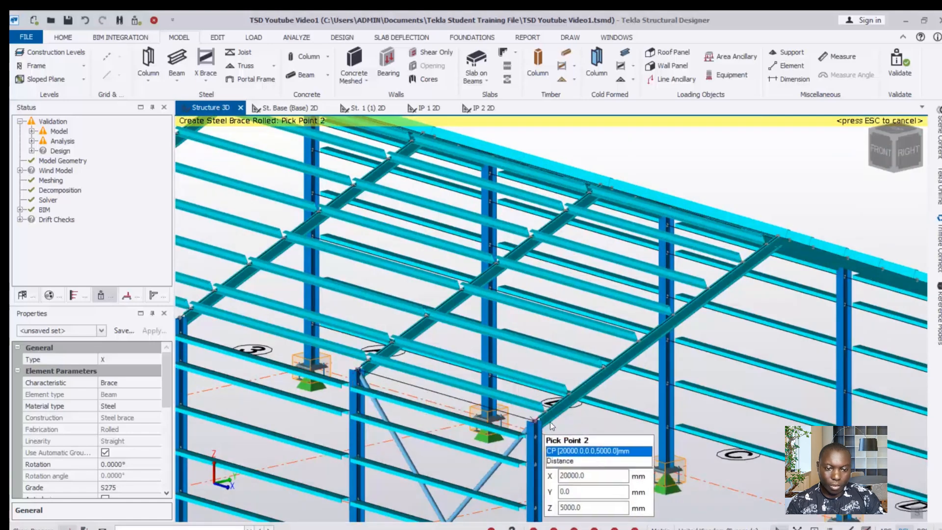
{"action": "left_click", "coordinate": [545, 422]}
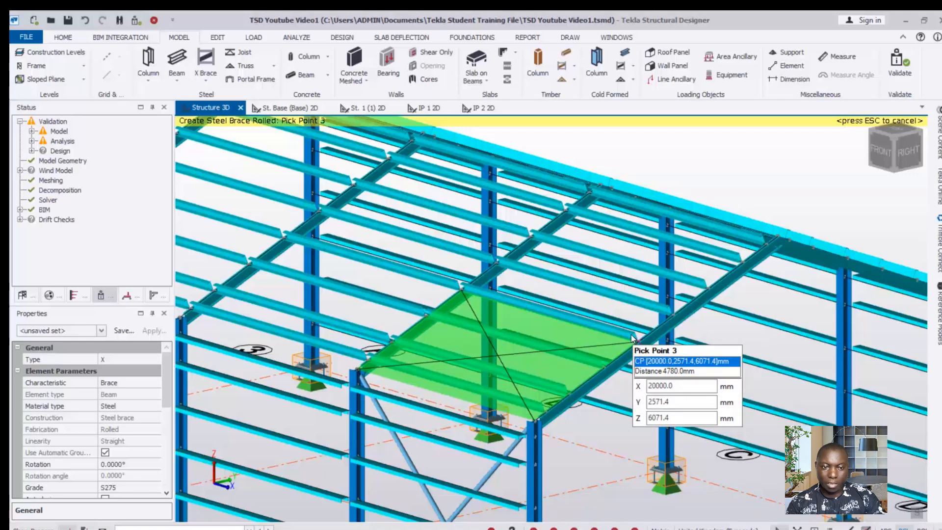
{"action": "left_click", "coordinate": [676, 319]}
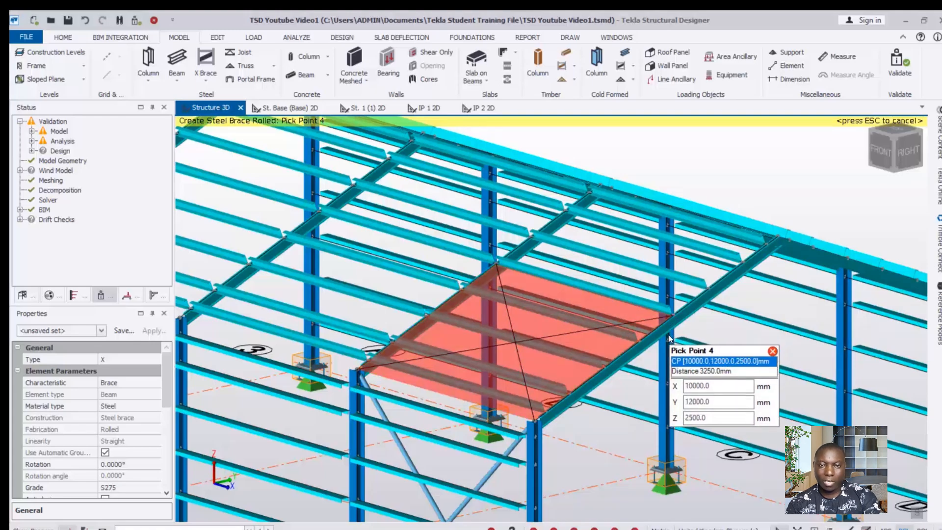
{"action": "left_click", "coordinate": [670, 338]}
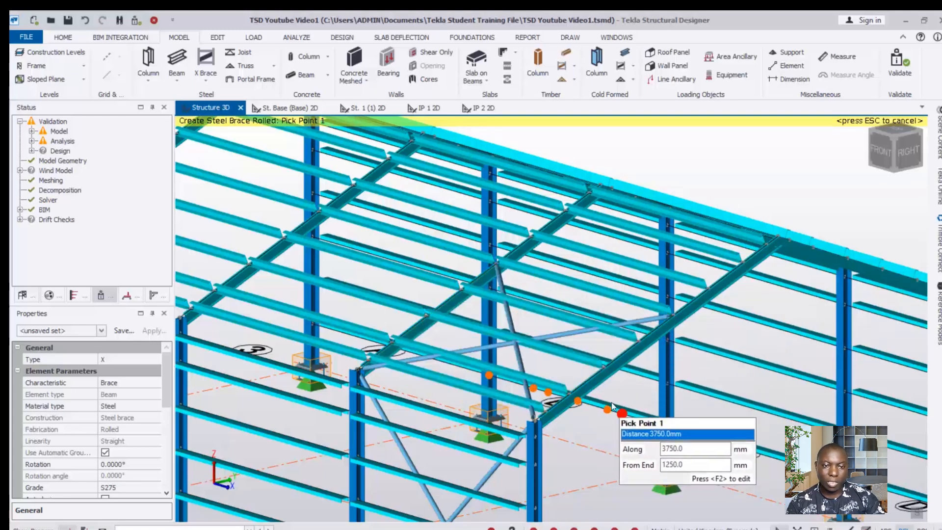
Step: Place another X brace in the same roof bay between rafters D and E, from the purlin line near mid-rafter to the ridge
{"action": "left_click", "coordinate": [497, 265]}
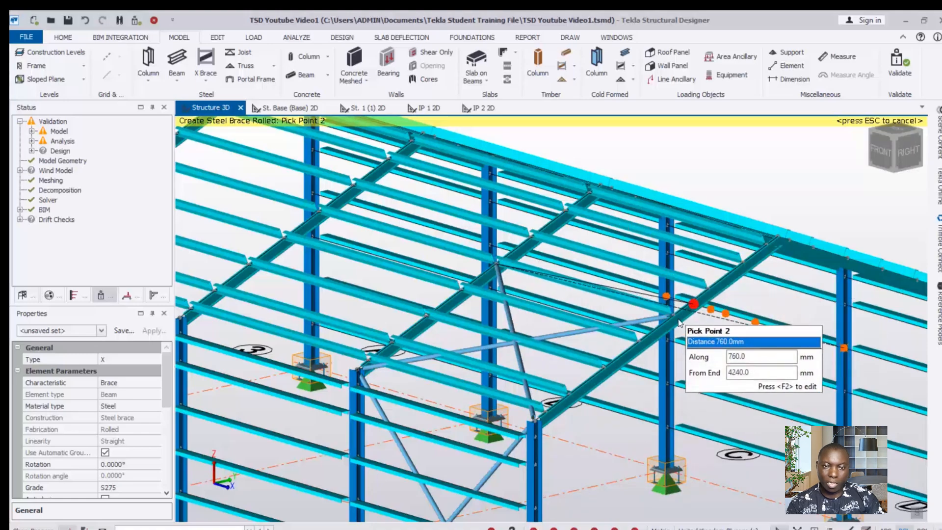
{"action": "scroll", "coordinate": [573, 423], "scroll_direction": "down", "scroll_amount": 3}
{"action": "right_click_drag", "start_coordinate": [535, 412], "coordinate": [511, 426]}
{"action": "scroll", "coordinate": [511, 426], "scroll_direction": "up", "scroll_amount": 2}
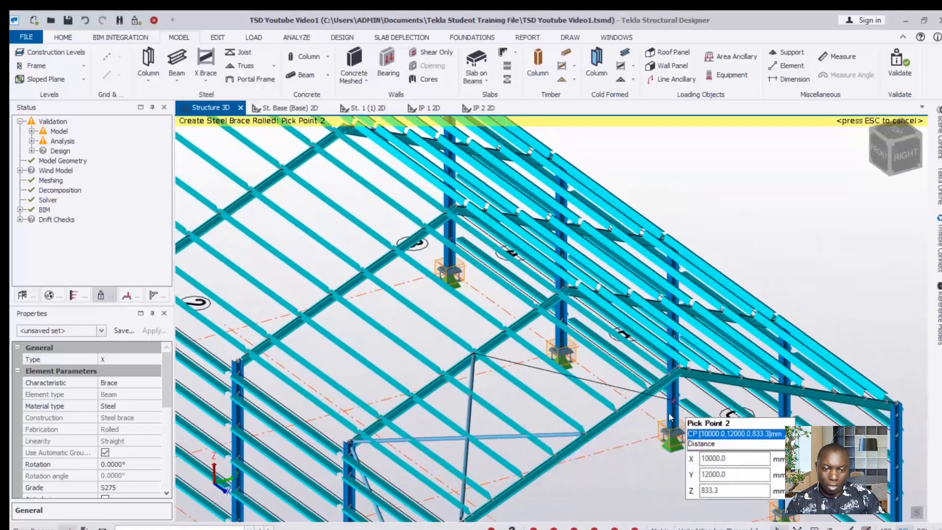
{"action": "scroll", "coordinate": [581, 434], "scroll_direction": "up", "scroll_amount": 1}
{"action": "left_click", "coordinate": [581, 434]}
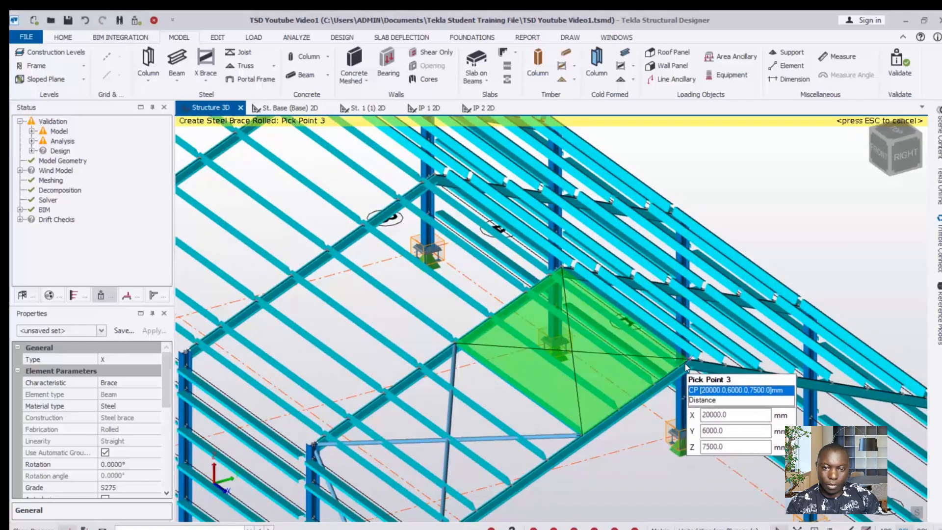
{"action": "left_click", "coordinate": [686, 360]}
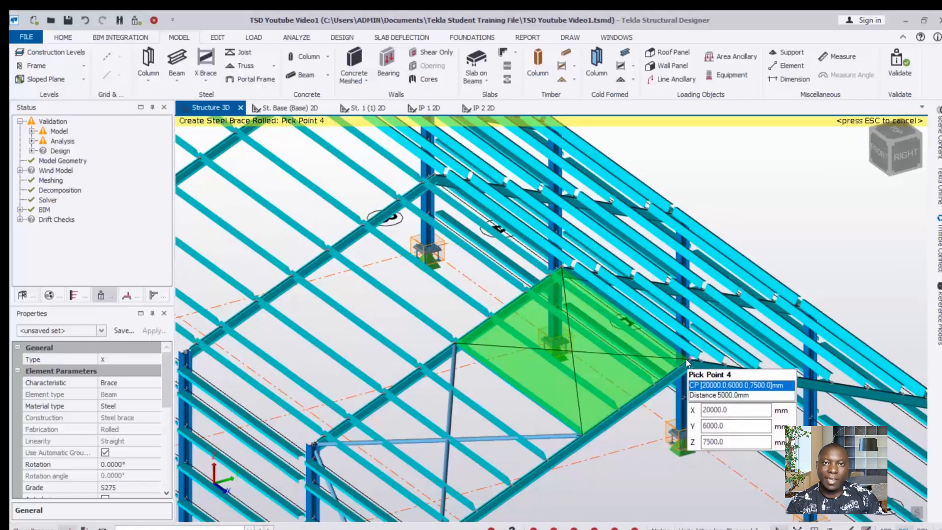
{"action": "left_click", "coordinate": [671, 400]}
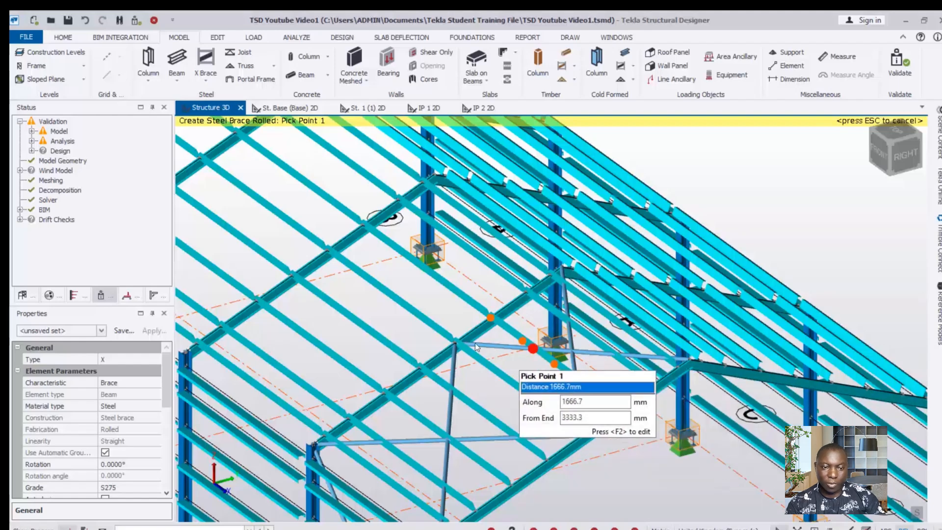
{"action": "scroll", "coordinate": [564, 373], "scroll_direction": "down", "scroll_amount": 3}
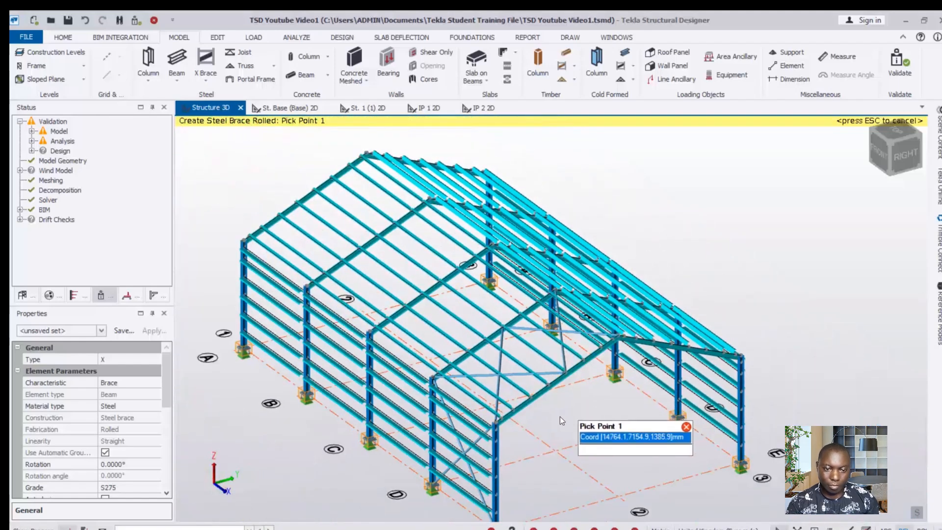
Step: End the brace command and examine the X bracing in the side wall and roof of the end bay between grid lines D and E
{"action": "scroll", "coordinate": [540, 407], "scroll_direction": "up", "scroll_amount": 2}
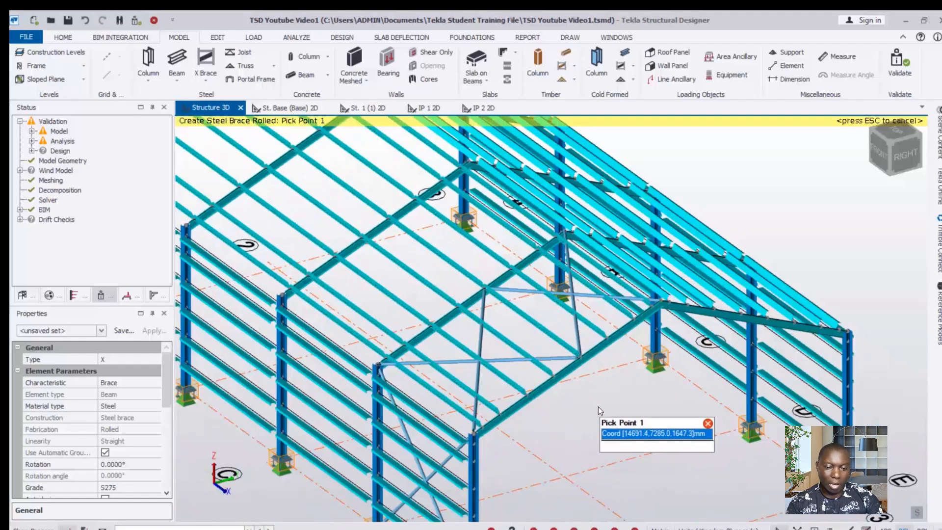
{"action": "key", "text": "Escape"}
{"action": "scroll", "coordinate": [605, 401], "scroll_direction": "down", "scroll_amount": 3}
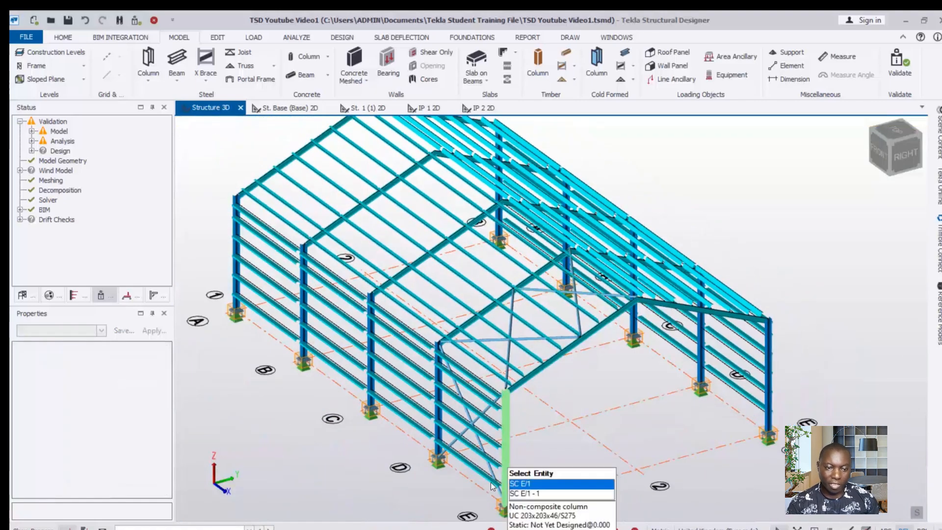
{"action": "scroll", "coordinate": [481, 414], "scroll_direction": "up", "scroll_amount": 3}
{"action": "scroll", "coordinate": [528, 416], "scroll_direction": "down", "scroll_amount": 2}
{"action": "right_click_drag", "start_coordinate": [543, 397], "coordinate": [547, 402]}
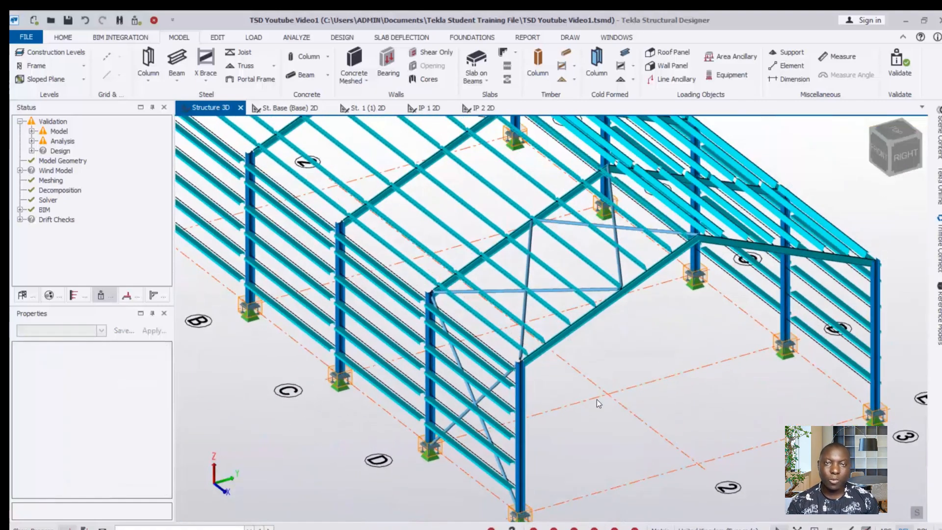
{"action": "scroll", "coordinate": [558, 410], "scroll_direction": "down", "scroll_amount": 3}
{"action": "scroll", "coordinate": [531, 415], "scroll_direction": "up", "scroll_amount": 2}
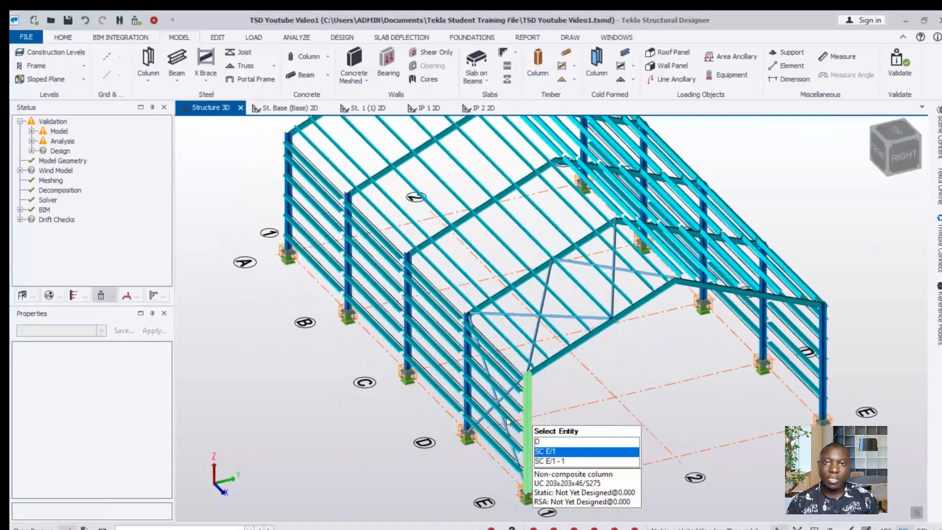
{"action": "mouse_move", "coordinate": [510, 382]}
{"action": "right_mouse_down"}
{"action": "mouse_move", "coordinate": [550, 387]}
{"action": "mouse_move", "coordinate": [496, 384]}
{"action": "right_mouse_up"}
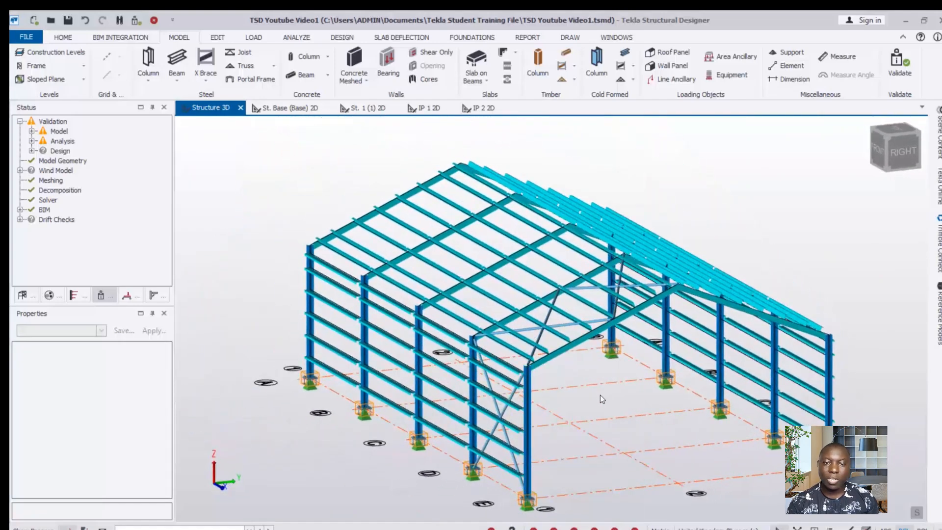
{"action": "scroll", "coordinate": [577, 461], "scroll_direction": "down", "scroll_amount": 2}
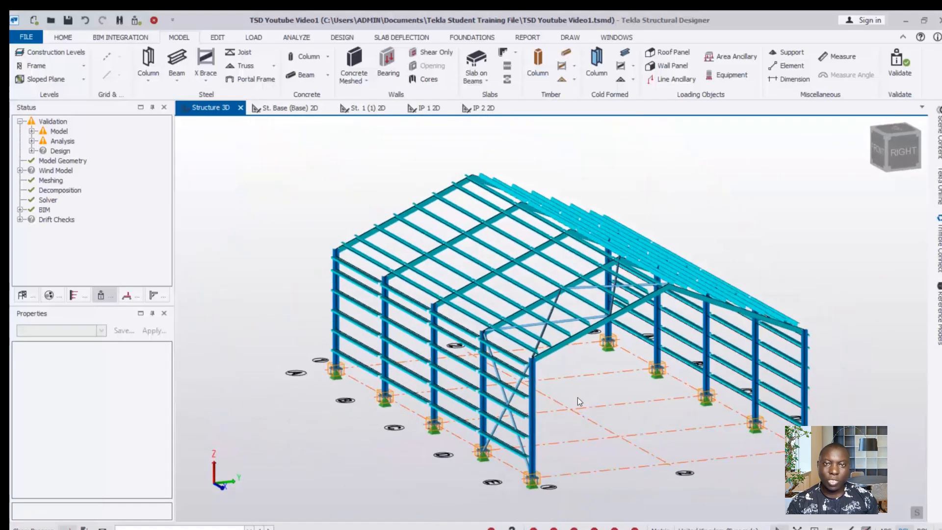
{"action": "scroll", "coordinate": [582, 430], "scroll_direction": "up", "scroll_amount": 1}
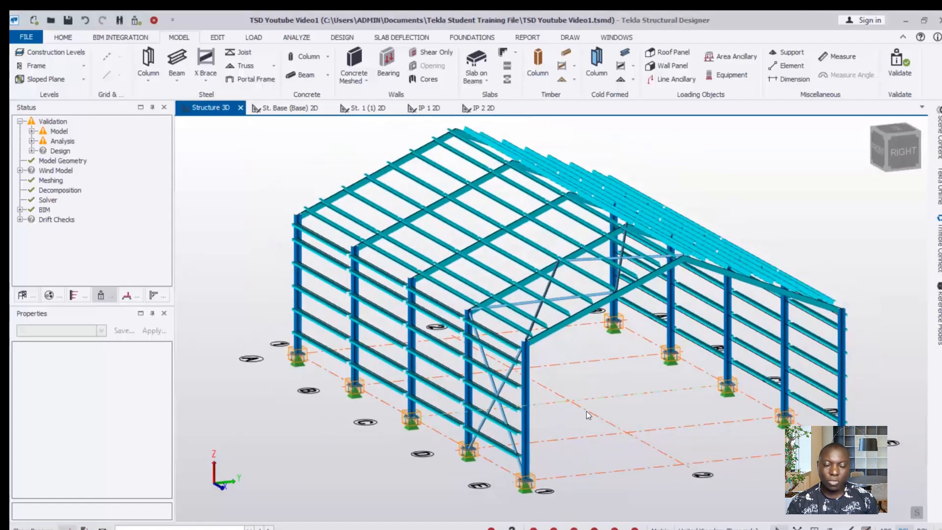
{"action": "scroll", "coordinate": [584, 432], "scroll_direction": "up", "scroll_amount": 3}
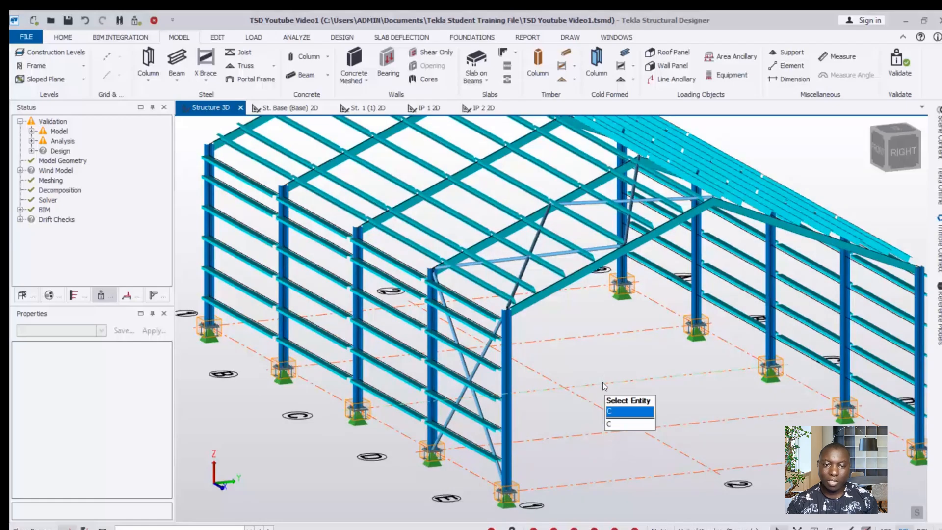
{"action": "scroll", "coordinate": [599, 412], "scroll_direction": "down", "scroll_amount": 2}
{"action": "mouse_move", "coordinate": [603, 423]}
{"action": "right_mouse_down"}
{"action": "mouse_move", "coordinate": [750, 422]}
{"action": "mouse_move", "coordinate": [827, 407]}
{"action": "mouse_move", "coordinate": [643, 407]}
{"action": "mouse_move", "coordinate": [545, 432]}
{"action": "mouse_move", "coordinate": [476, 431]}
{"action": "mouse_move", "coordinate": [612, 391]}
{"action": "mouse_move", "coordinate": [626, 393]}
{"action": "mouse_move", "coordinate": [621, 424]}
{"action": "mouse_move", "coordinate": [601, 417]}
{"action": "mouse_move", "coordinate": [650, 419]}
{"action": "mouse_move", "coordinate": [549, 416]}
{"action": "mouse_move", "coordinate": [645, 402]}
{"action": "mouse_move", "coordinate": [573, 411]}
{"action": "mouse_move", "coordinate": [637, 398]}
{"action": "mouse_move", "coordinate": [633, 428]}
{"action": "mouse_move", "coordinate": [597, 426]}
{"action": "right_mouse_up"}
{"action": "scroll", "coordinate": [633, 427], "scroll_direction": "up", "scroll_amount": 3}
{"action": "scroll", "coordinate": [621, 402], "scroll_direction": "down", "scroll_amount": 2}
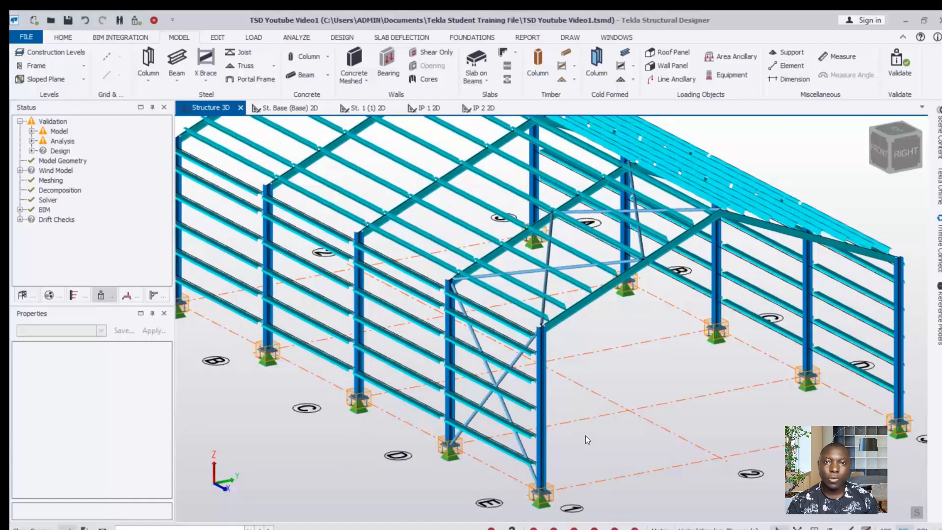
{"action": "scroll", "coordinate": [585, 432], "scroll_direction": "down", "scroll_amount": 3}
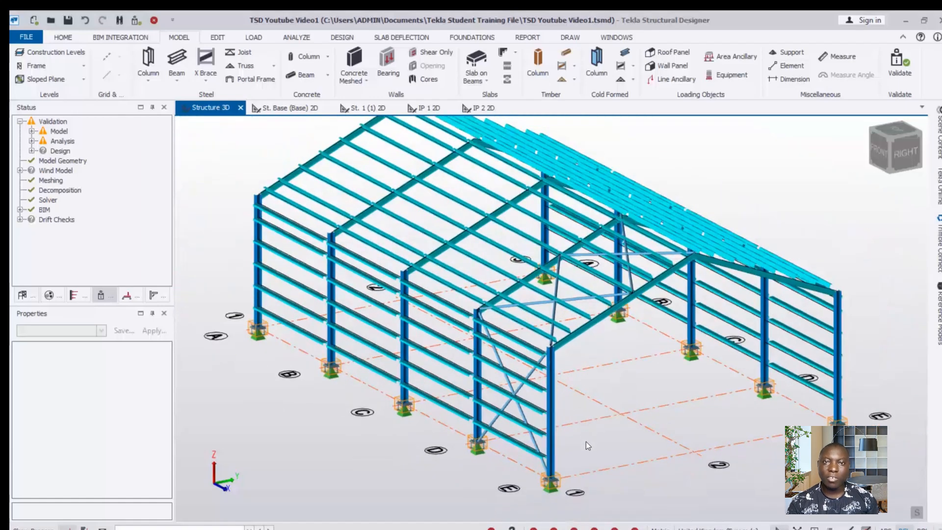
{"action": "scroll", "coordinate": [582, 425], "scroll_direction": "up", "scroll_amount": 3}
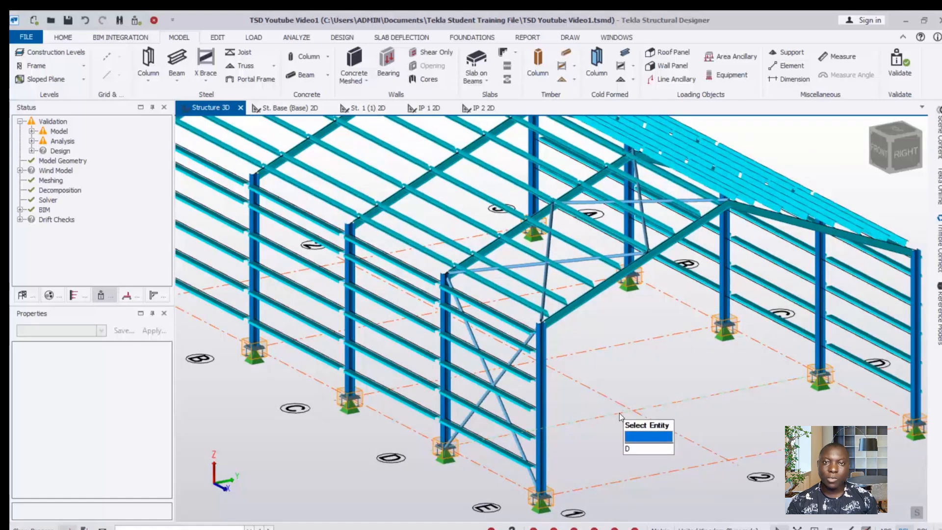
{"action": "scroll", "coordinate": [584, 434], "scroll_direction": "down", "scroll_amount": 3}
{"action": "scroll", "coordinate": [580, 396], "scroll_direction": "up", "scroll_amount": 3}
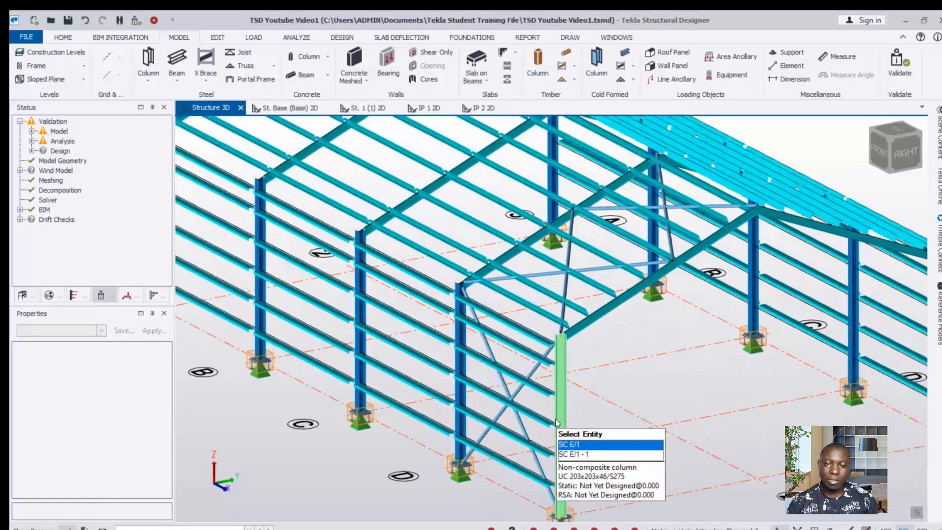
{"action": "scroll", "coordinate": [535, 417], "scroll_direction": "up", "scroll_amount": 2}
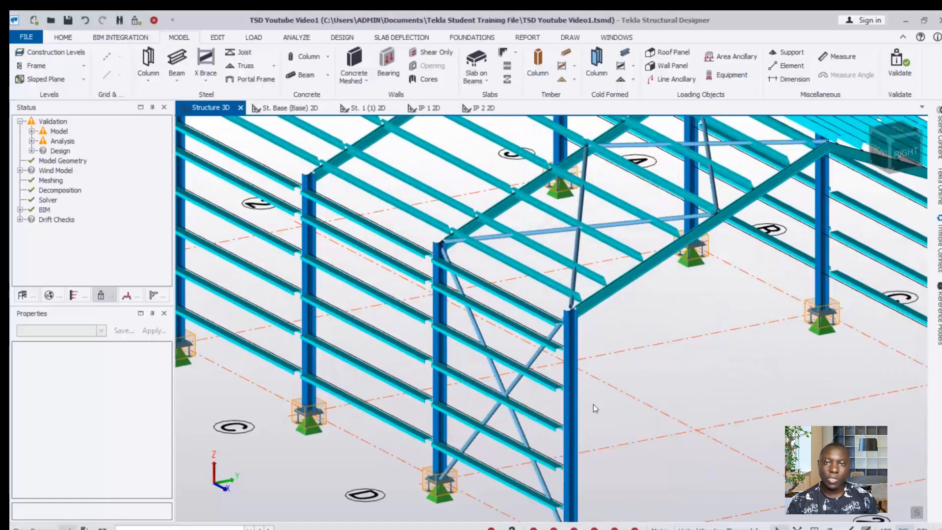
{"action": "scroll", "coordinate": [581, 411], "scroll_direction": "down", "scroll_amount": 3}
{"action": "scroll", "coordinate": [606, 373], "scroll_direction": "up", "scroll_amount": 2}
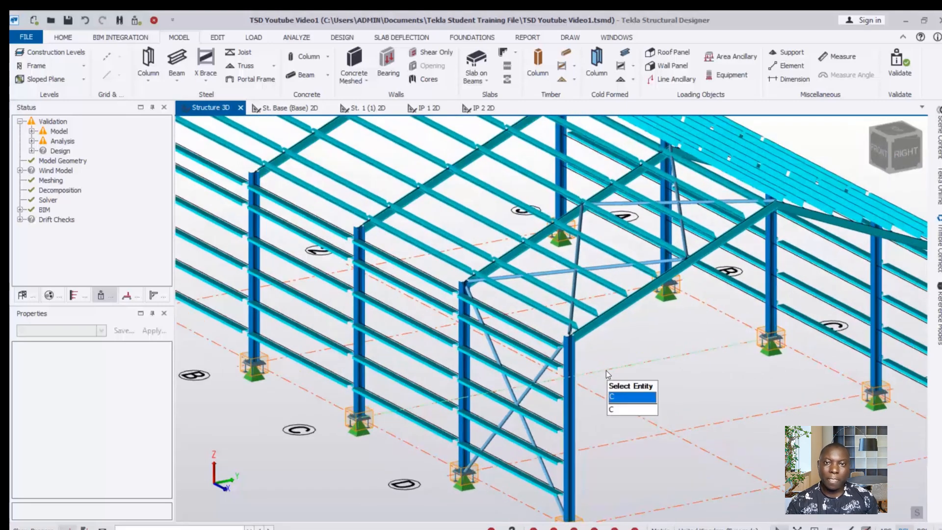
{"action": "scroll", "coordinate": [613, 406], "scroll_direction": "down", "scroll_amount": 3}
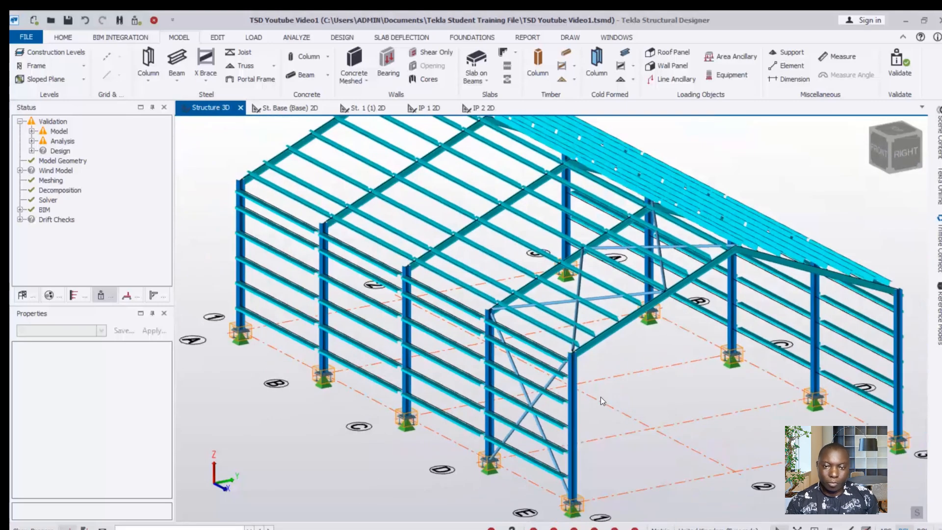
{"action": "scroll", "coordinate": [540, 397], "scroll_direction": "up", "scroll_amount": 1}
Step: Mirror the grid line 1 side-wall X brace and the adjoining eaves-side roof X brace to the grid line 3 side, from base E/1 to base E/3
{"action": "scroll", "coordinate": [604, 334], "scroll_direction": "up", "scroll_amount": 3}
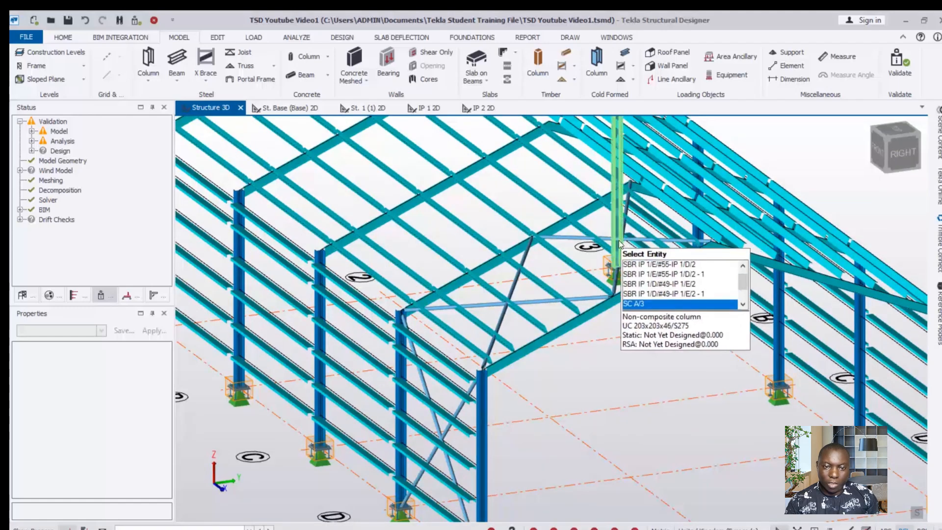
{"action": "scroll", "coordinate": [623, 265], "scroll_direction": "up", "scroll_amount": 3}
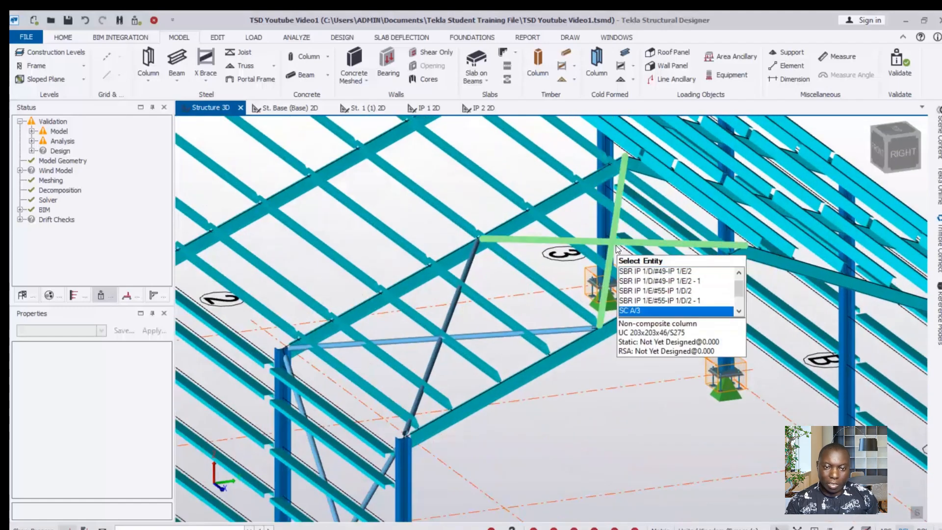
{"action": "left_click", "coordinate": [596, 247]}
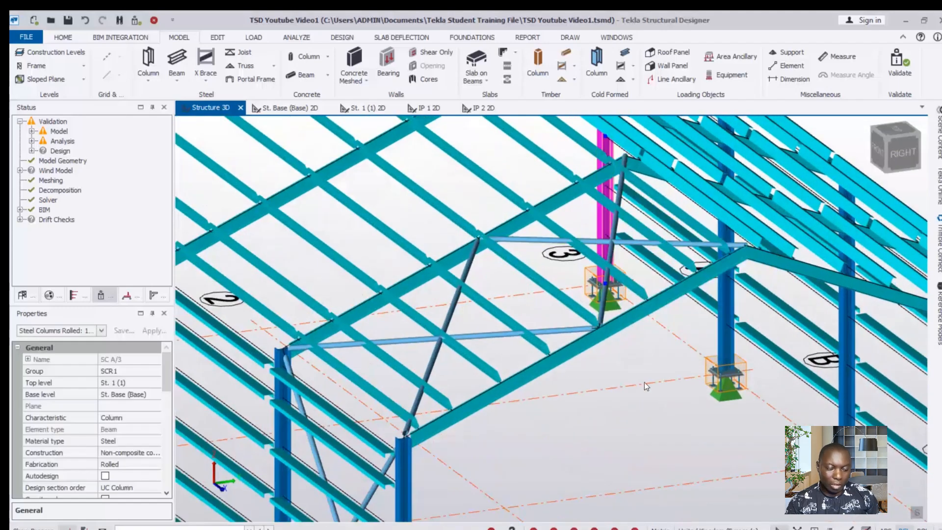
{"action": "left_click", "coordinate": [493, 335]}
{"action": "scroll", "coordinate": [490, 282], "scroll_direction": "down", "scroll_amount": 2}
{"action": "scroll", "coordinate": [523, 286], "scroll_direction": "down", "scroll_amount": 3}
{"action": "scroll", "coordinate": [506, 467], "scroll_direction": "up", "scroll_amount": 2}
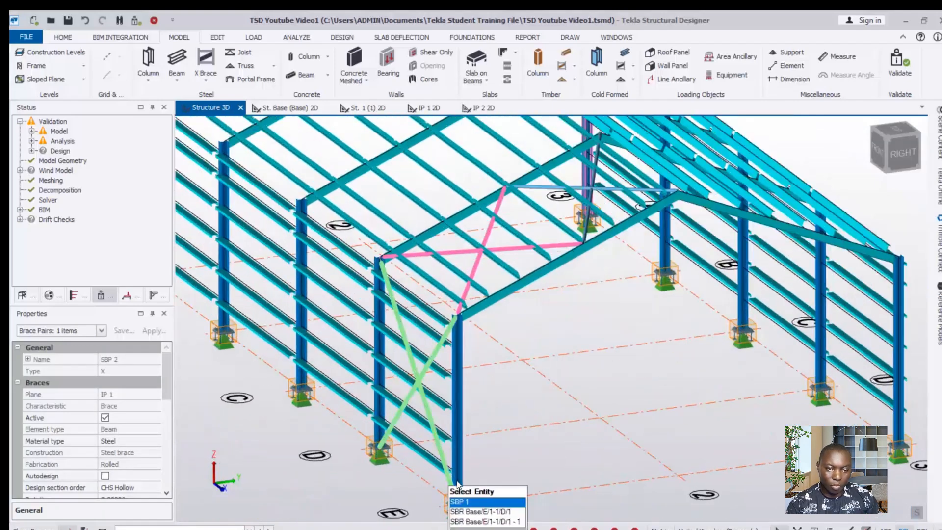
{"action": "left_click", "coordinate": [441, 450], "text": "ctrl"}
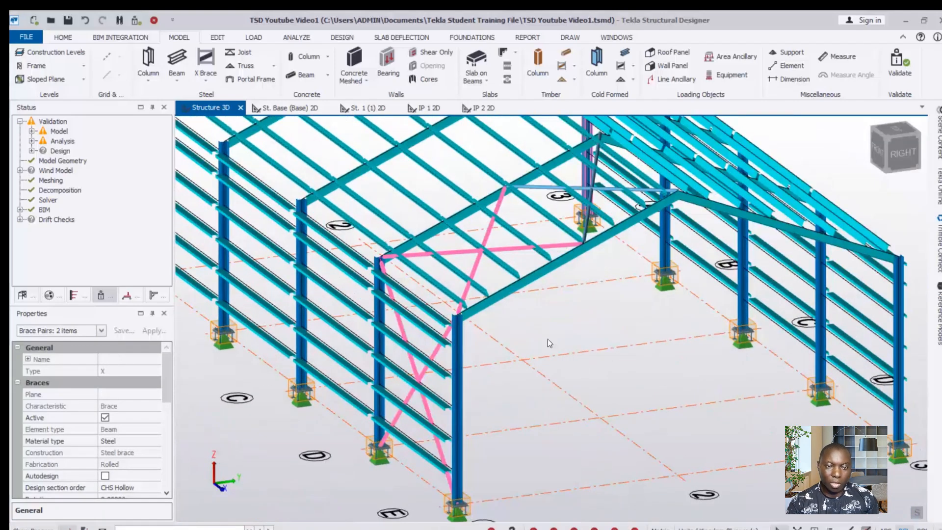
{"action": "scroll", "coordinate": [547, 340], "scroll_direction": "down", "scroll_amount": 2}
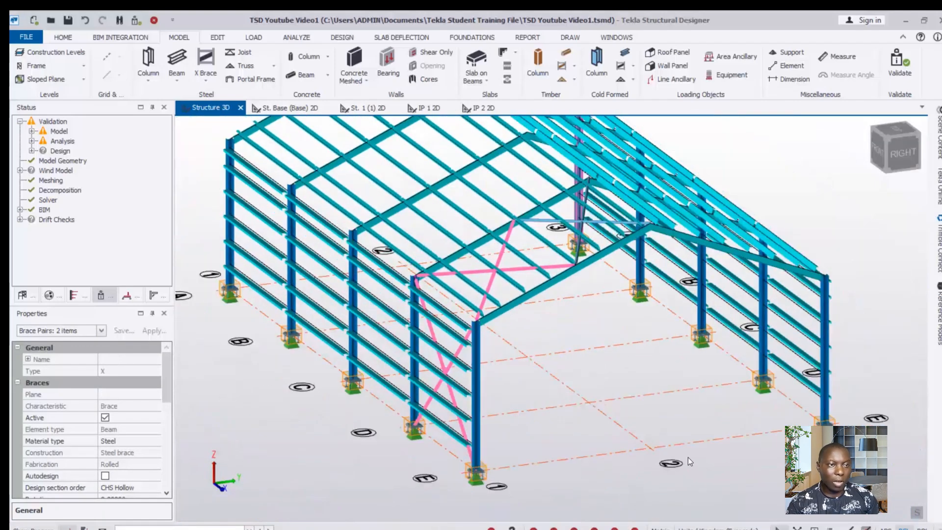
{"action": "left_click", "coordinate": [217, 38]}
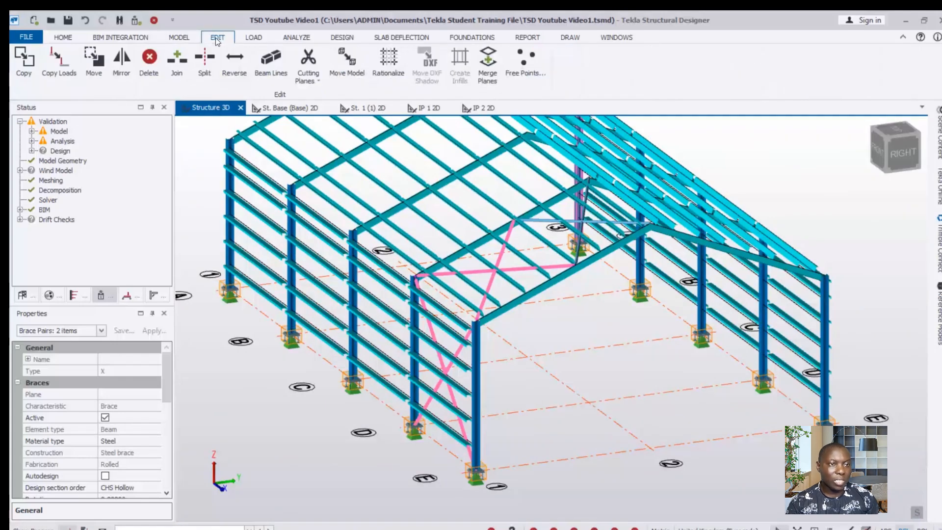
{"action": "left_click", "coordinate": [118, 62]}
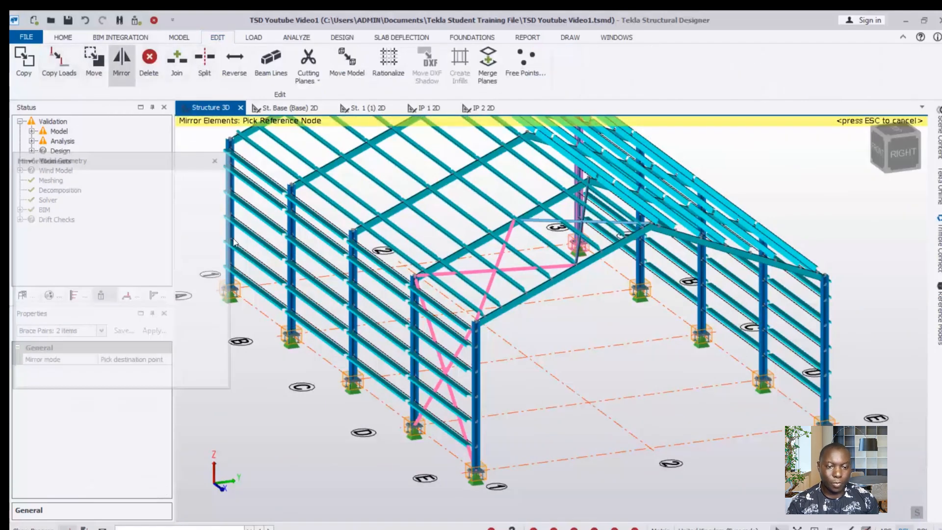
{"action": "left_click", "coordinate": [481, 472]}
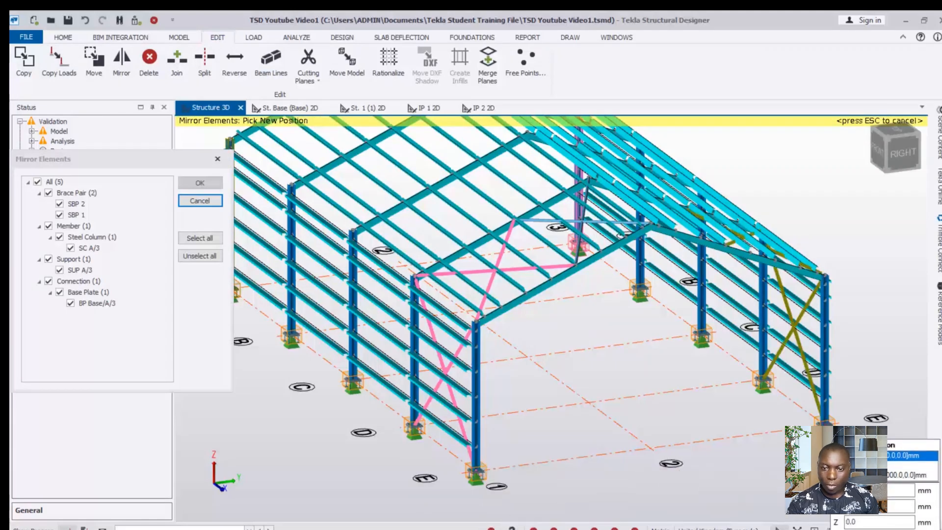
{"action": "left_click", "coordinate": [824, 425]}
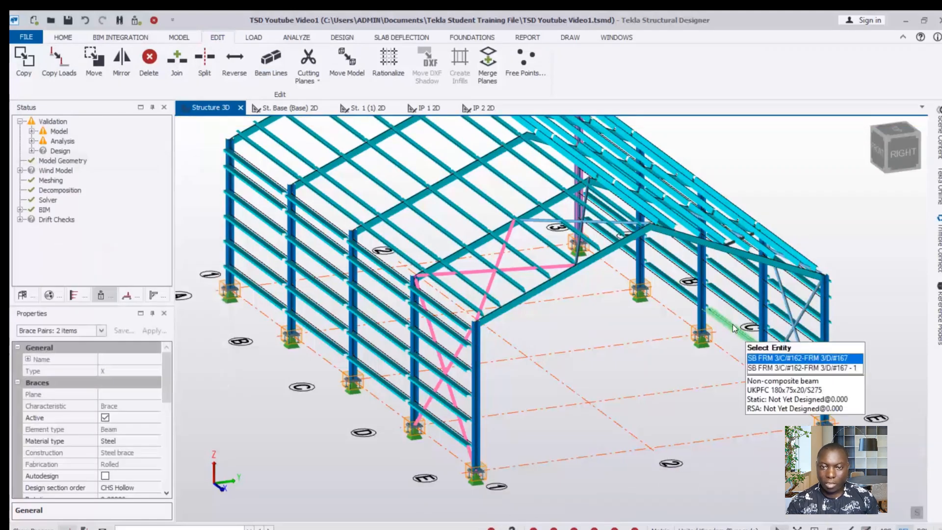
Step: Mirror the ridge-side roof X brace between rafters D and E onto the opposite roof slope, from base E/1 to base E/3
{"action": "scroll", "coordinate": [598, 322], "scroll_direction": "up", "scroll_amount": 1}
{"action": "middle_click_drag", "start_coordinate": [631, 210], "coordinate": [568, 394]}
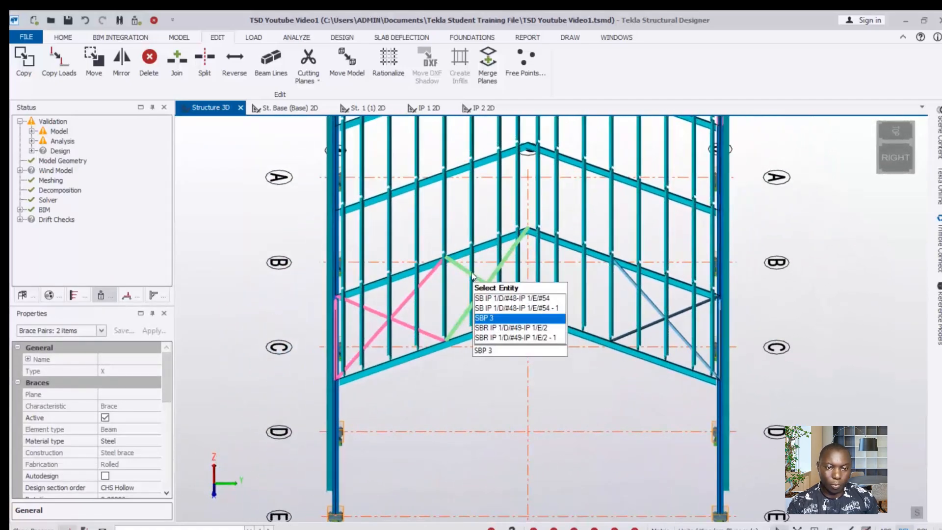
{"action": "scroll", "coordinate": [617, 248], "scroll_direction": "down", "scroll_amount": 1}
{"action": "right_click_drag", "start_coordinate": [498, 362], "coordinate": [504, 378]}
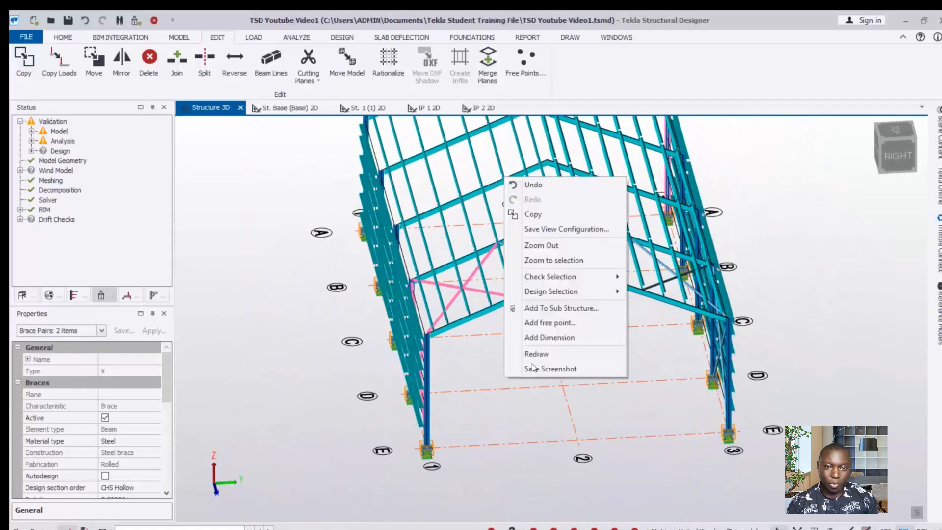
{"action": "left_click", "coordinate": [492, 380]}
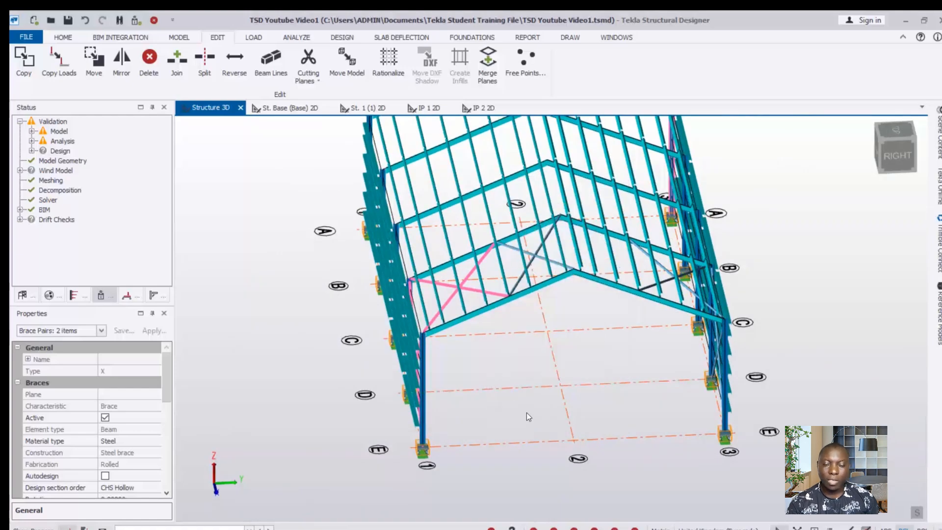
{"action": "middle_click_drag", "start_coordinate": [526, 413], "coordinate": [556, 292]}
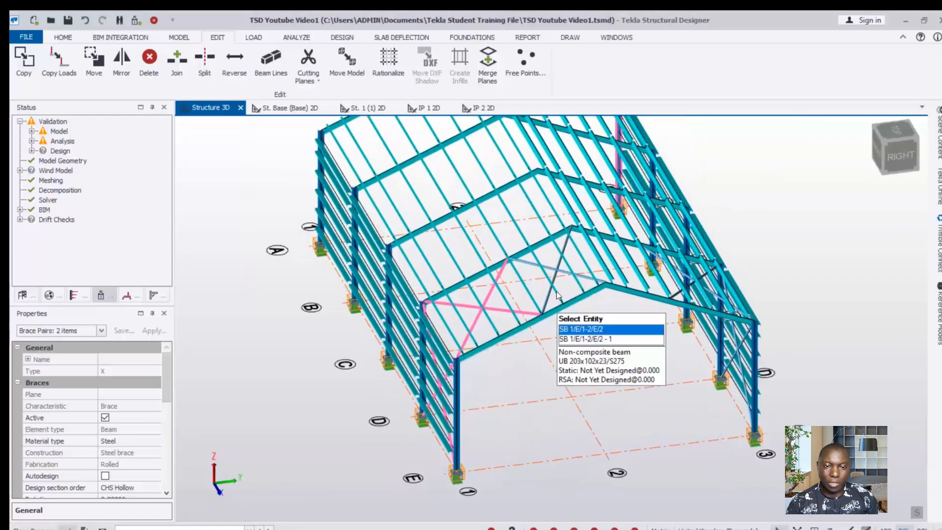
{"action": "left_click", "coordinate": [552, 267]}
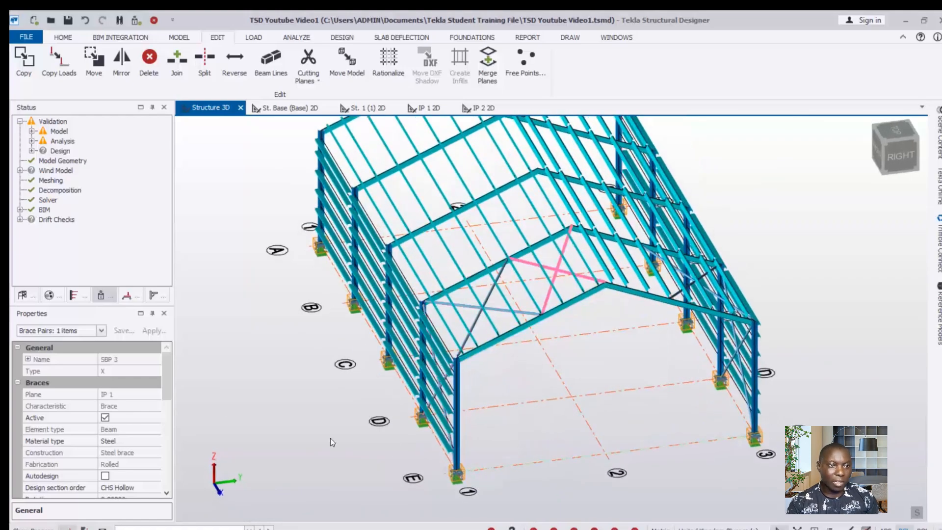
{"action": "left_click", "coordinate": [122, 63]}
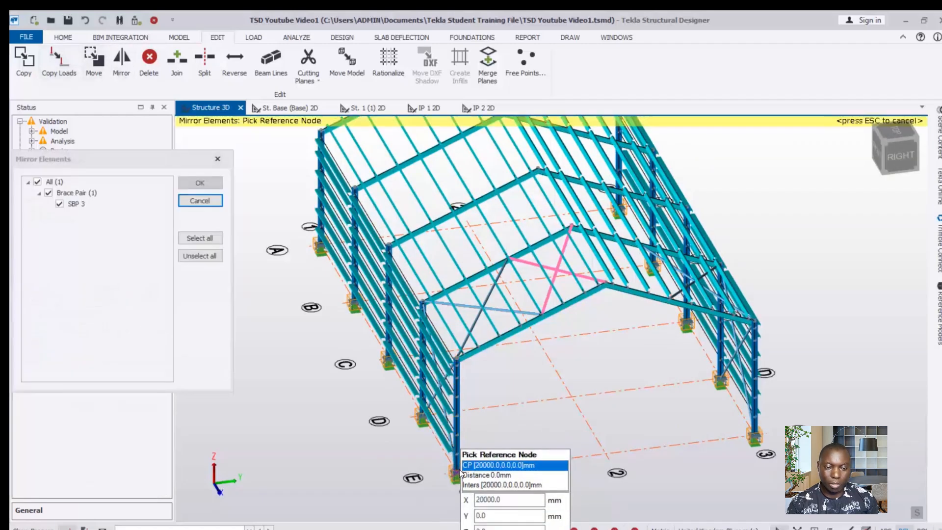
{"action": "left_click", "coordinate": [755, 440]}
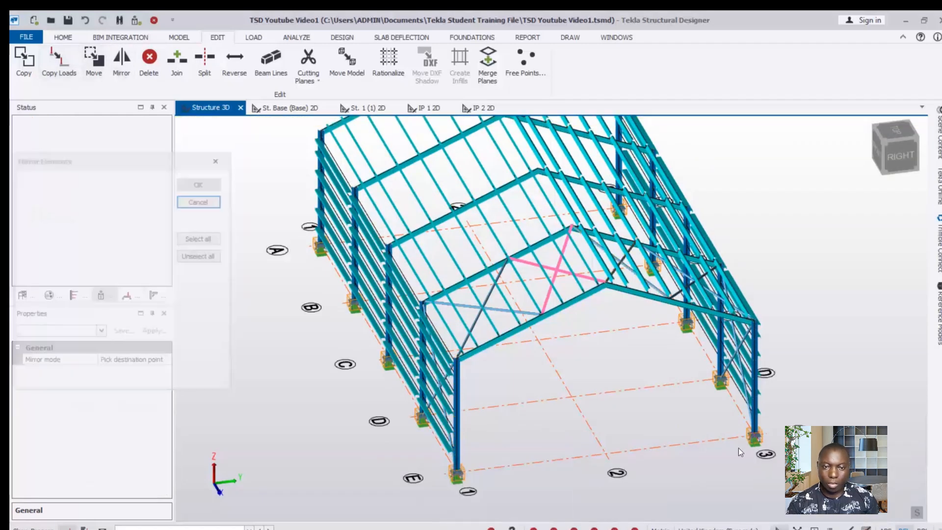
Step: Examine the X bracing on both roof slopes and both side walls of the end bay
{"action": "scroll", "coordinate": [598, 362], "scroll_direction": "up", "scroll_amount": 3}
{"action": "scroll", "coordinate": [544, 434], "scroll_direction": "up", "scroll_amount": 2}
{"action": "middle_click_drag", "start_coordinate": [399, 428], "coordinate": [614, 467]}
{"action": "scroll", "coordinate": [607, 427], "scroll_direction": "up", "scroll_amount": 2}
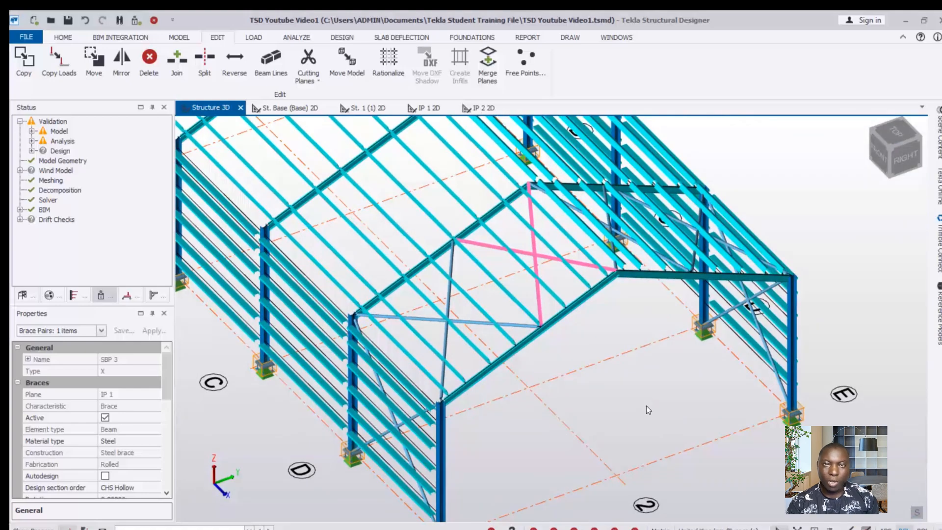
{"action": "scroll", "coordinate": [718, 397], "scroll_direction": "down", "scroll_amount": 3}
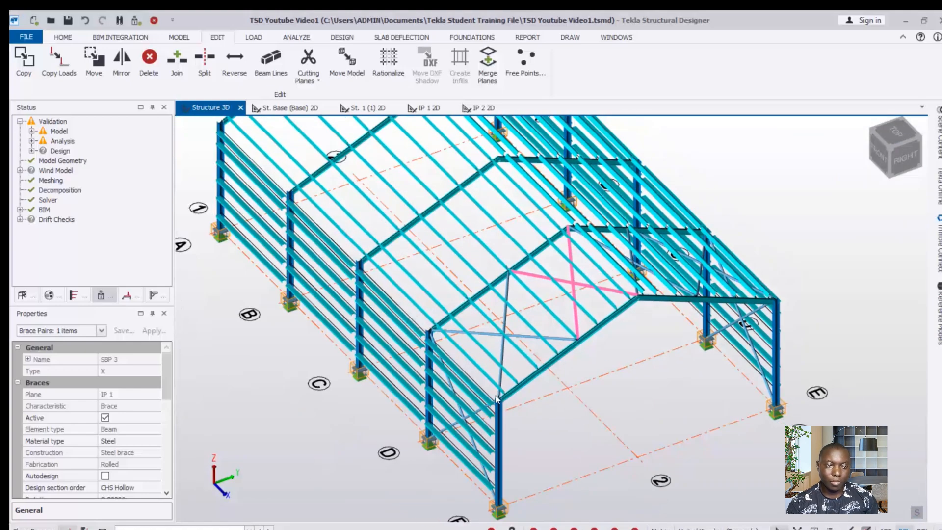
{"action": "scroll", "coordinate": [596, 425], "scroll_direction": "up", "scroll_amount": 2}
{"action": "scroll", "coordinate": [595, 425], "scroll_direction": "up", "scroll_amount": 3}
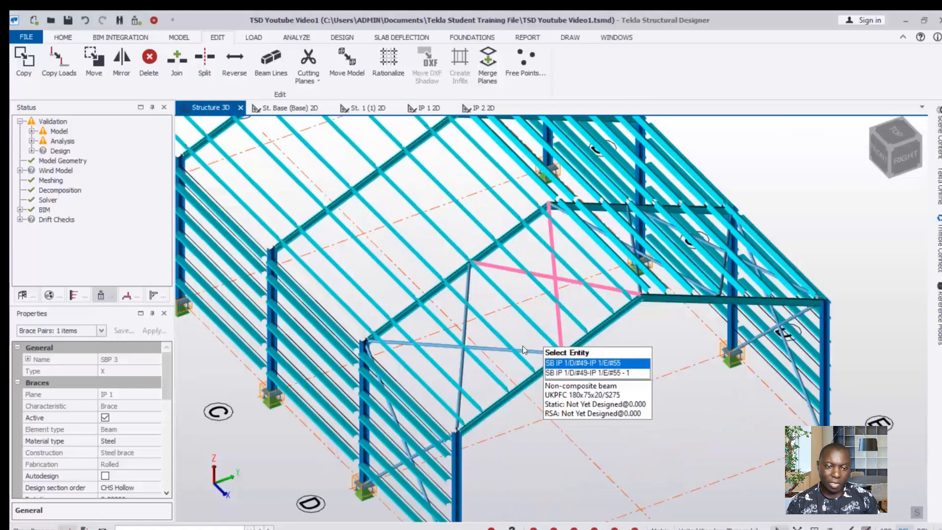
Step: Window-select all the X bracing in the end bay between grid lines D and E, on both side walls and roof slopes
{"action": "left_click", "coordinate": [538, 349], "text": "ctrl"}
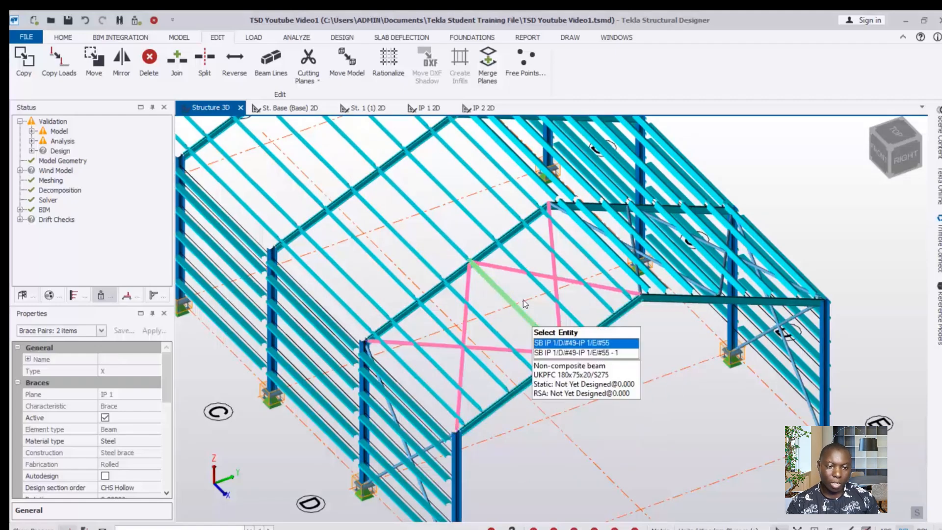
{"action": "scroll", "coordinate": [522, 394], "scroll_direction": "down", "scroll_amount": 3}
{"action": "middle_click_drag", "start_coordinate": [496, 394], "coordinate": [639, 367]}
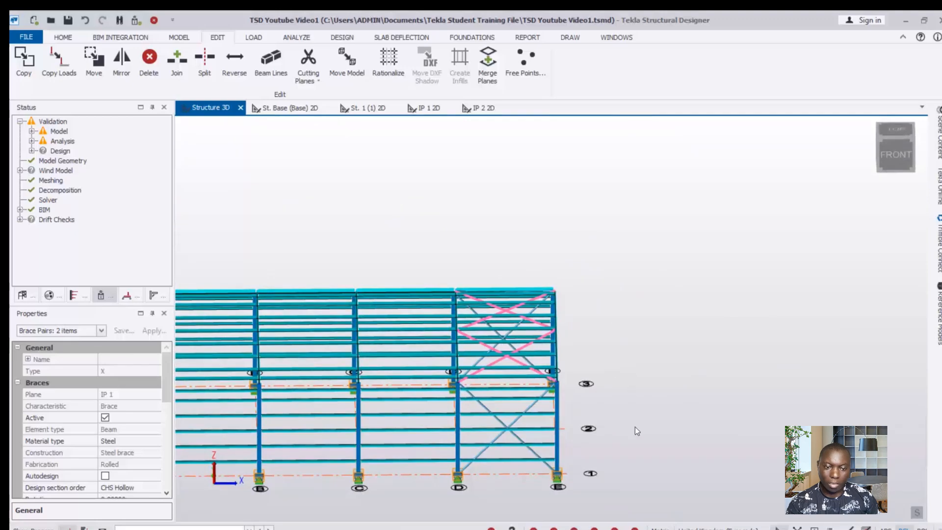
{"action": "left_click_drag", "start_coordinate": [496, 266], "coordinate": [485, 239]}
{"action": "middle_click_drag", "start_coordinate": [486, 239], "coordinate": [462, 396]}
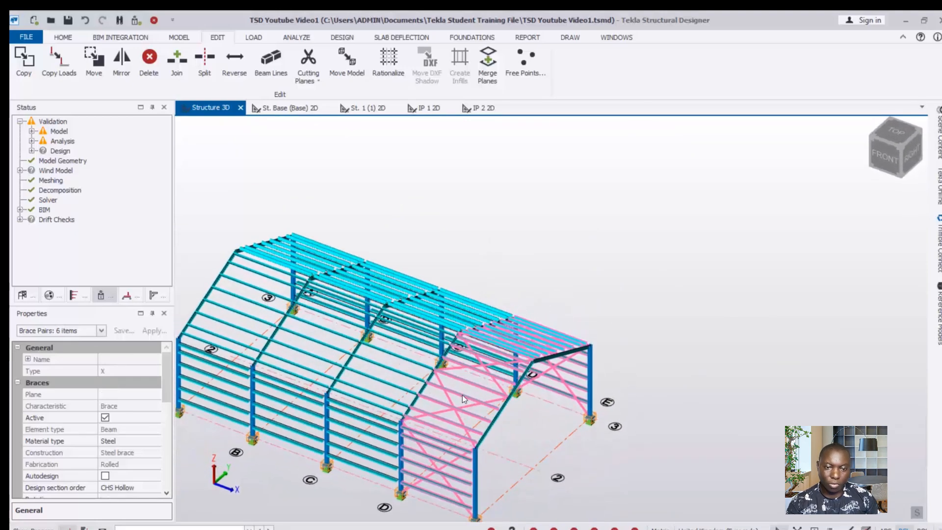
{"action": "scroll", "coordinate": [483, 406], "scroll_direction": "up", "scroll_amount": 3}
{"action": "scroll", "coordinate": [685, 309], "scroll_direction": "down", "scroll_amount": 4}
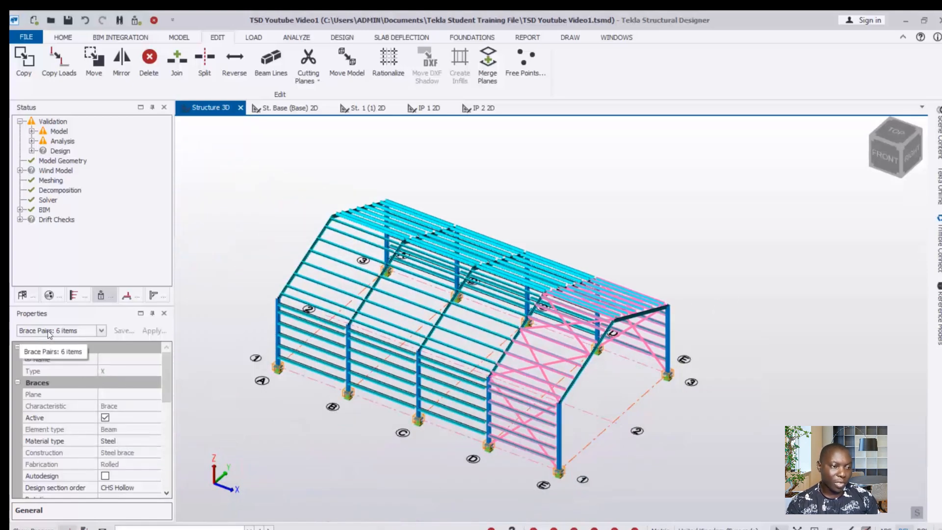
Step: Show the Steel Brace Rolled Spans properties for the selection and examine the X braces in the end bay
{"action": "left_click", "coordinate": [97, 332]}
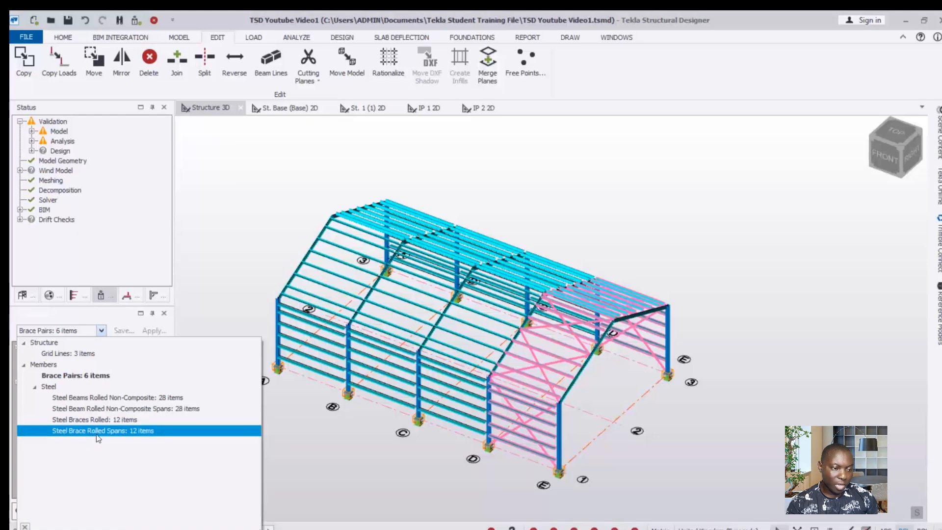
{"action": "left_click", "coordinate": [113, 431]}
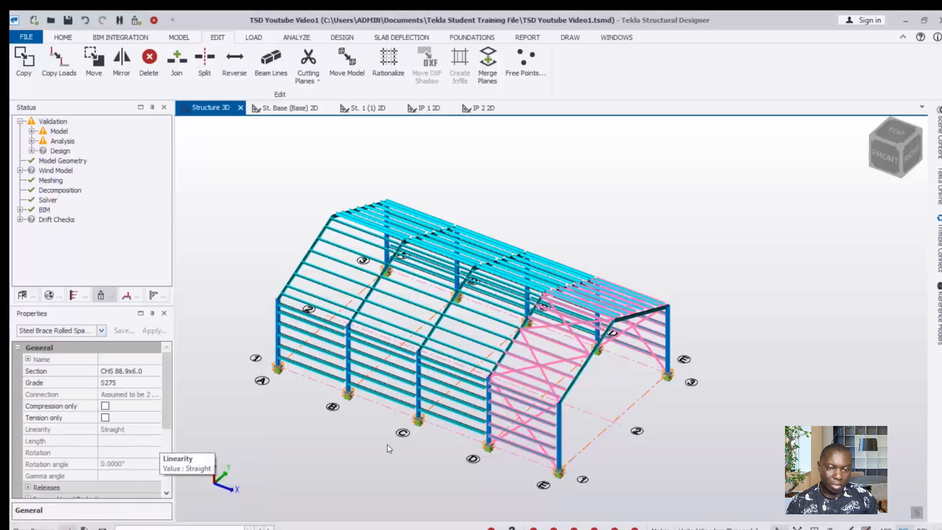
{"action": "scroll", "coordinate": [602, 393], "scroll_direction": "up", "scroll_amount": 5}
{"action": "scroll", "coordinate": [553, 355], "scroll_direction": "up", "scroll_amount": 3}
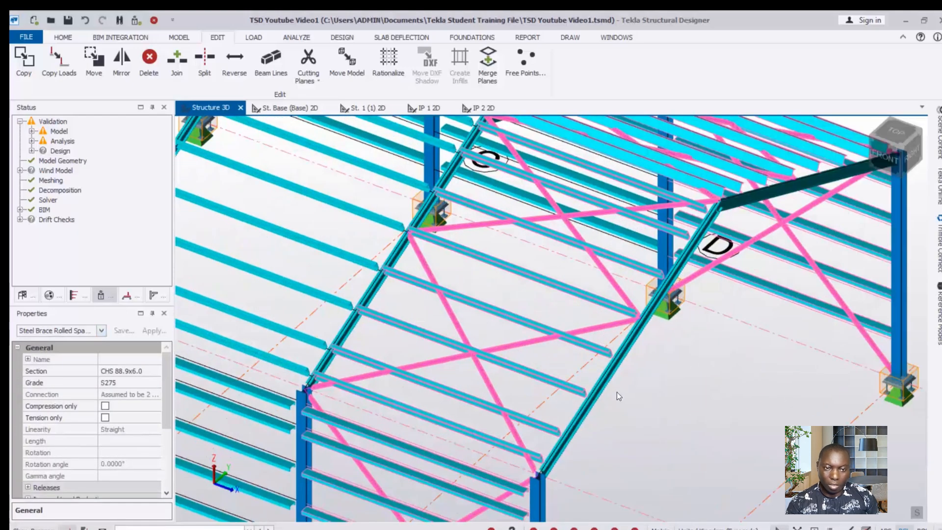
{"action": "scroll", "coordinate": [616, 392], "scroll_direction": "down", "scroll_amount": 2}
{"action": "right_click_drag", "start_coordinate": [616, 393], "coordinate": [554, 366]}
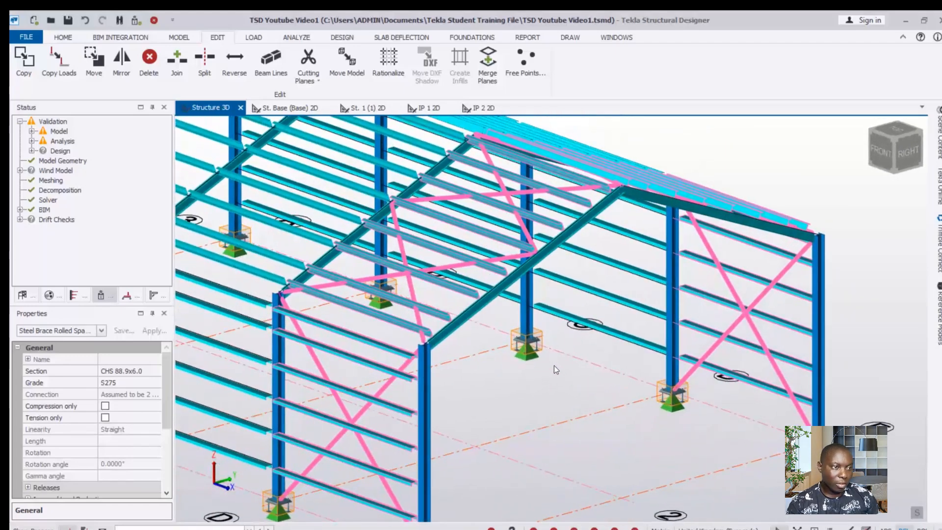
{"action": "scroll", "coordinate": [596, 346], "scroll_direction": "down", "scroll_amount": 2}
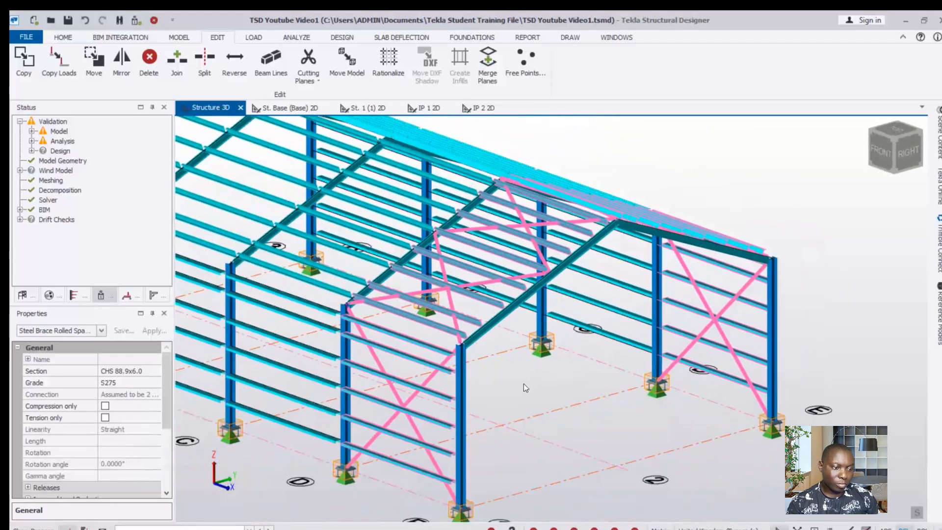
{"action": "scroll", "coordinate": [523, 384], "scroll_direction": "up", "scroll_amount": 1}
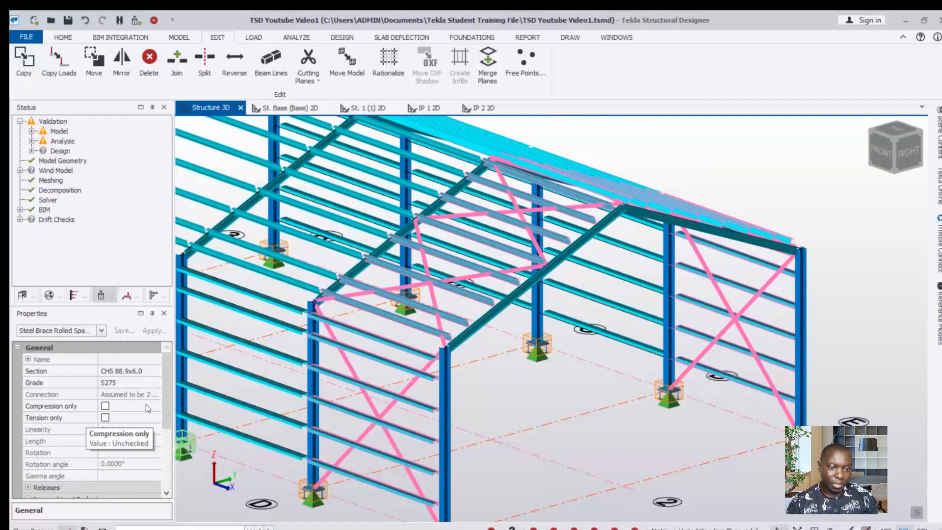
{"action": "scroll", "coordinate": [579, 314], "scroll_direction": "down", "scroll_amount": 5}
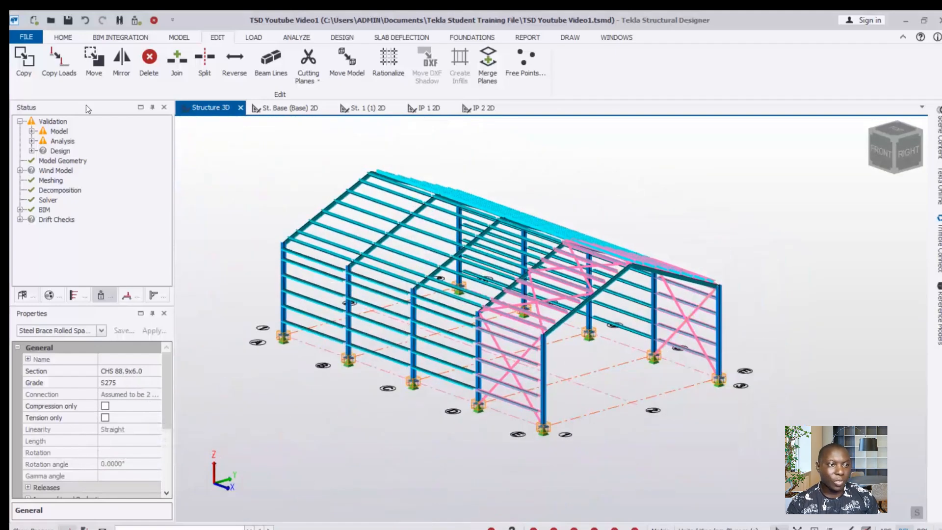
Step: Try to copy the selection without the steel beams from base E/1 into the bay between grid lines A and B
{"action": "left_click", "coordinate": [24, 72]}
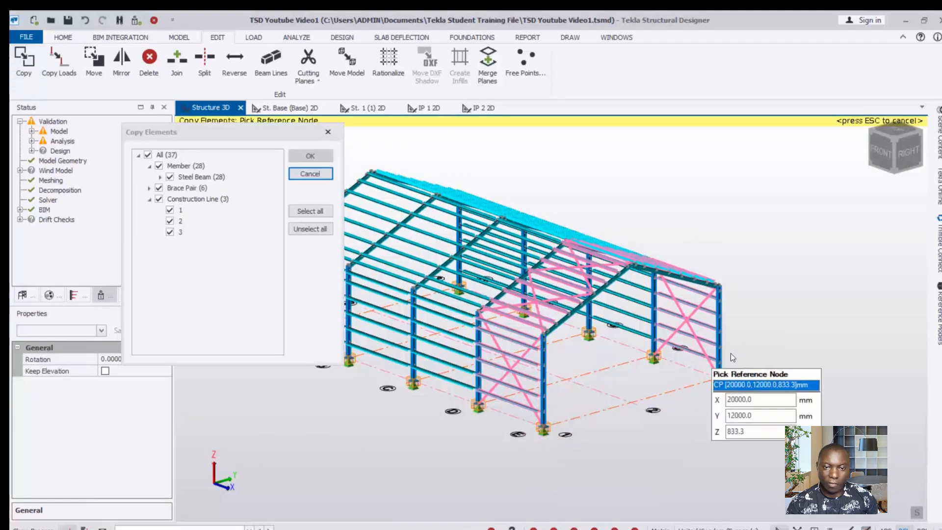
{"action": "scroll", "coordinate": [773, 410], "scroll_direction": "down", "scroll_amount": 2}
{"action": "scroll", "coordinate": [655, 456], "scroll_direction": "up", "scroll_amount": 5}
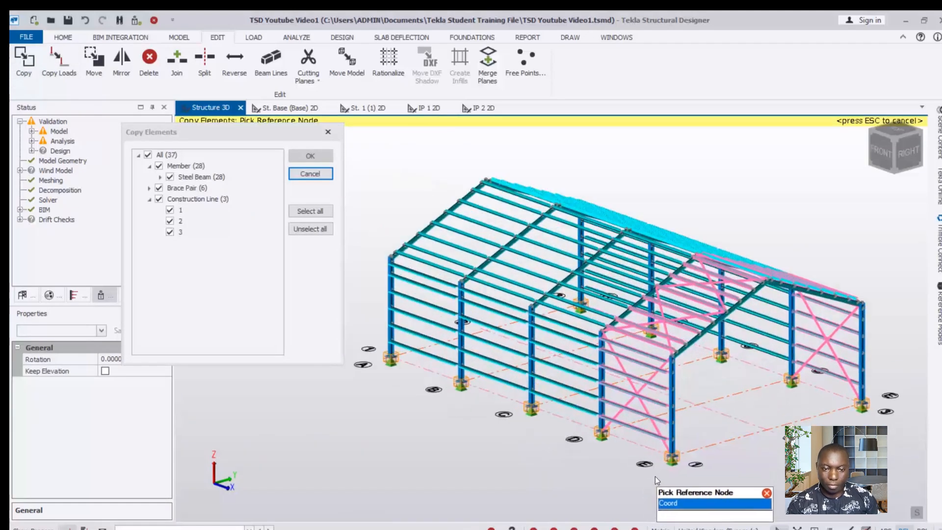
{"action": "left_click", "coordinate": [679, 454]}
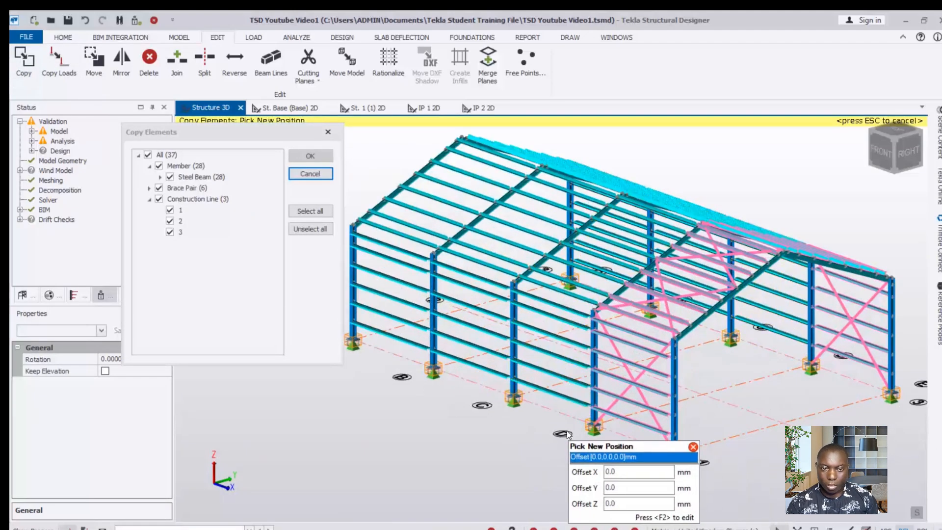
{"action": "scroll", "coordinate": [750, 404], "scroll_direction": "down", "scroll_amount": 2}
{"action": "scroll", "coordinate": [736, 403], "scroll_direction": "down", "scroll_amount": 2}
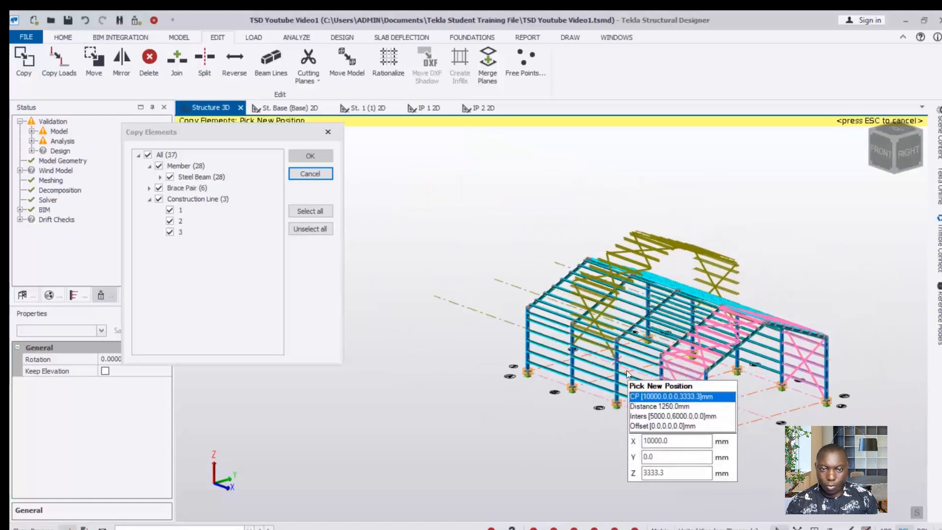
{"action": "scroll", "coordinate": [626, 370], "scroll_direction": "up", "scroll_amount": 4}
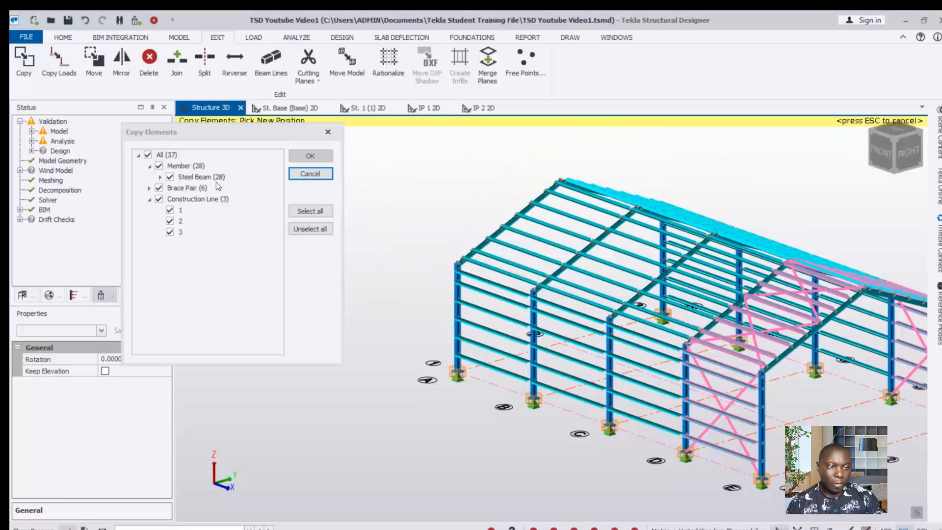
{"action": "left_click", "coordinate": [169, 177]}
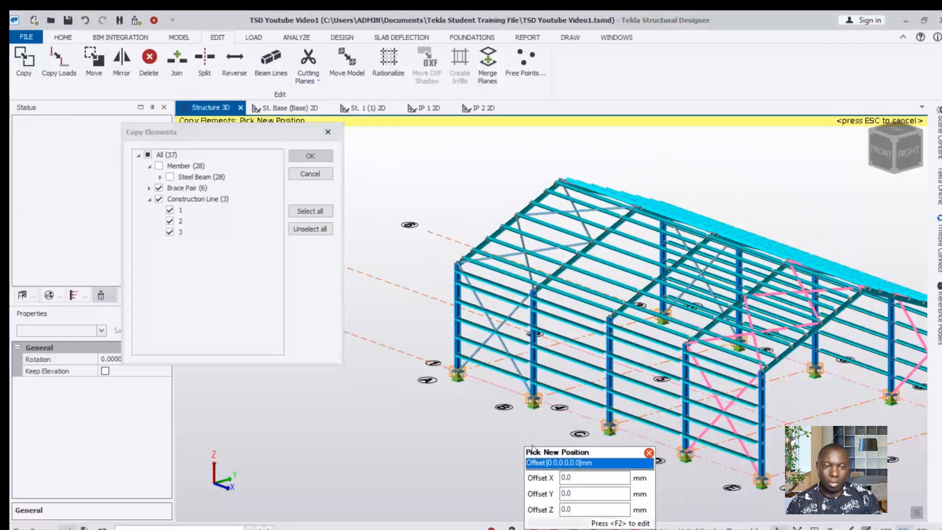
{"action": "scroll", "coordinate": [565, 404], "scroll_direction": "down", "scroll_amount": 2}
{"action": "key", "text": "Escape"}
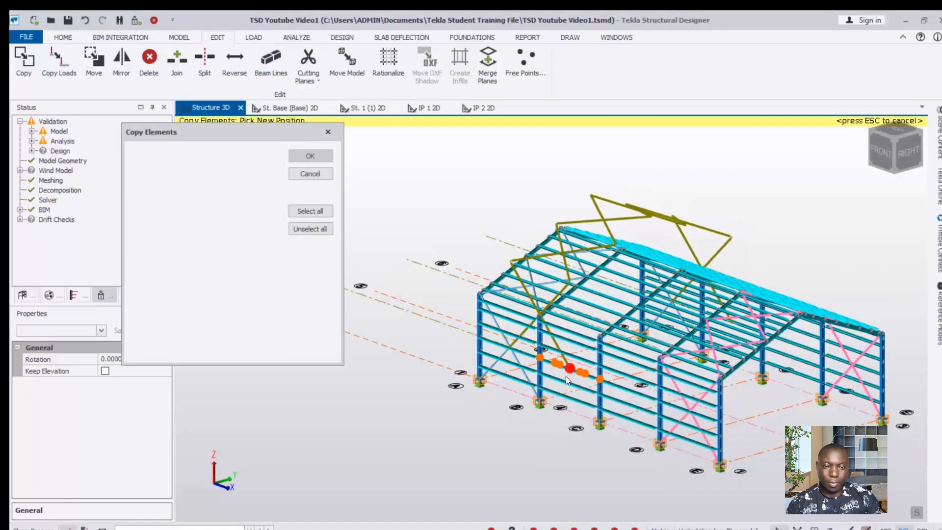
Step: Select the extra grid lines copied beyond grid line A and undo the brace copy
{"action": "scroll", "coordinate": [575, 436], "scroll_direction": "down", "scroll_amount": 2}
{"action": "scroll", "coordinate": [756, 429], "scroll_direction": "up", "scroll_amount": 2}
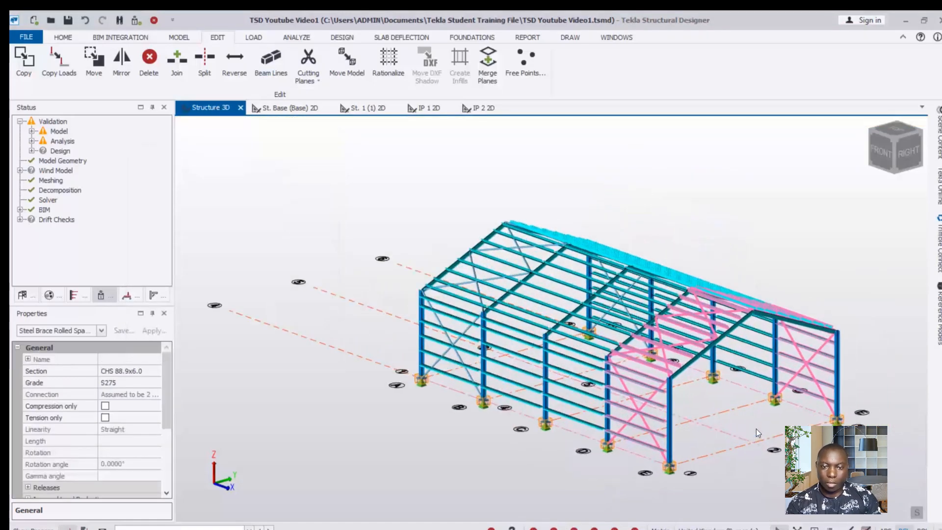
{"action": "right_click_drag", "start_coordinate": [742, 435], "coordinate": [790, 461]}
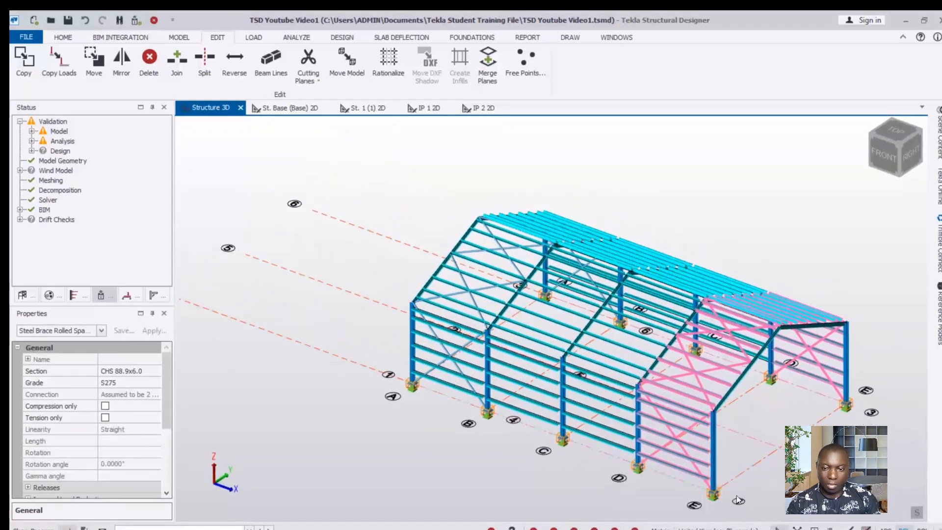
{"action": "left_click_drag", "start_coordinate": [344, 197], "coordinate": [217, 318]}
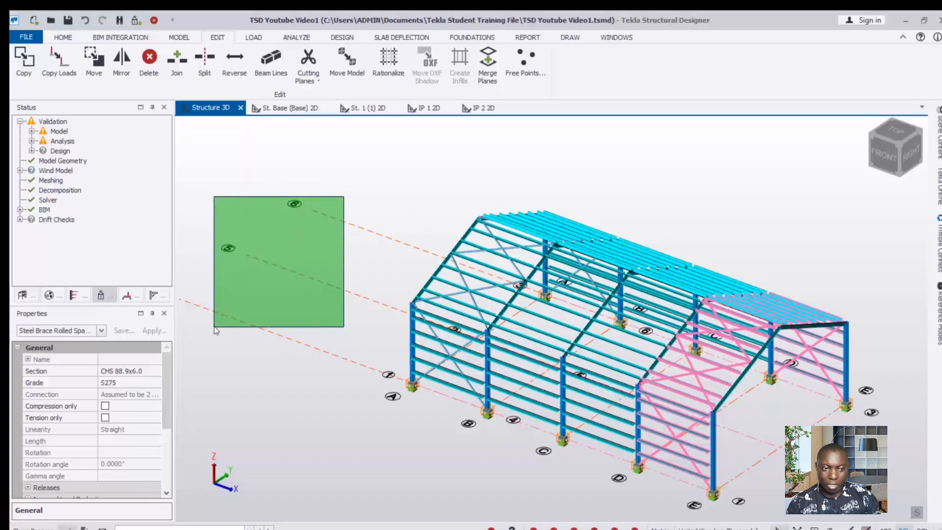
{"action": "left_click_drag", "start_coordinate": [214, 326], "coordinate": [214, 326]}
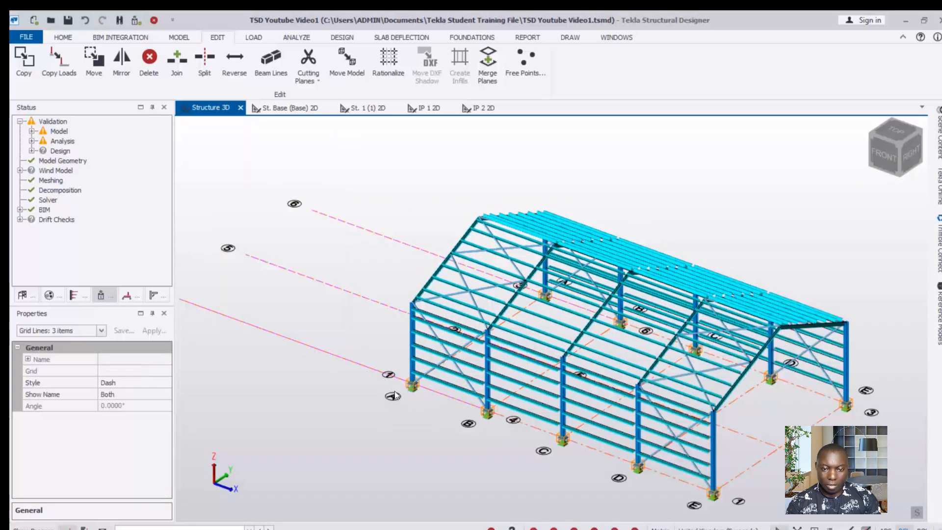
{"action": "scroll", "coordinate": [395, 391], "scroll_direction": "up", "scroll_amount": 1}
{"action": "scroll", "coordinate": [351, 243], "scroll_direction": "down", "scroll_amount": 2}
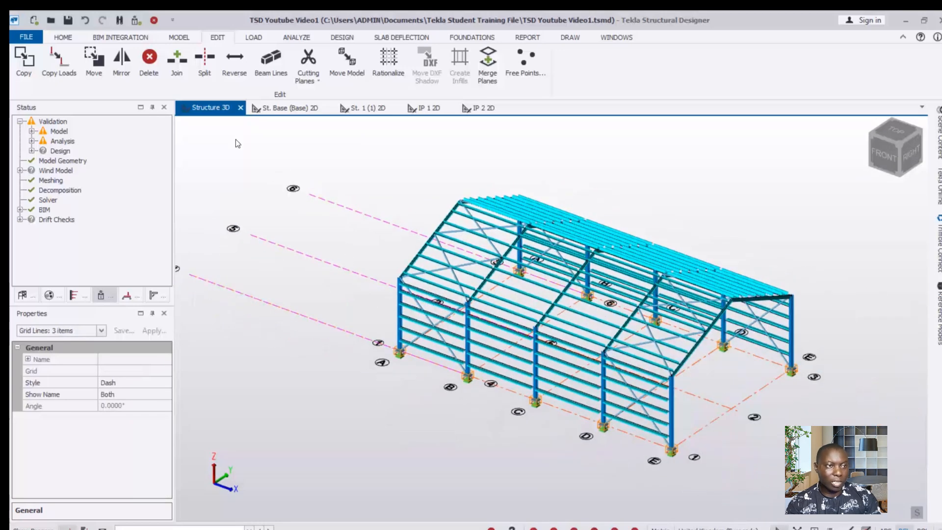
{"action": "left_click", "coordinate": [85, 21]}
{"action": "scroll", "coordinate": [779, 434], "scroll_direction": "up", "scroll_amount": 3}
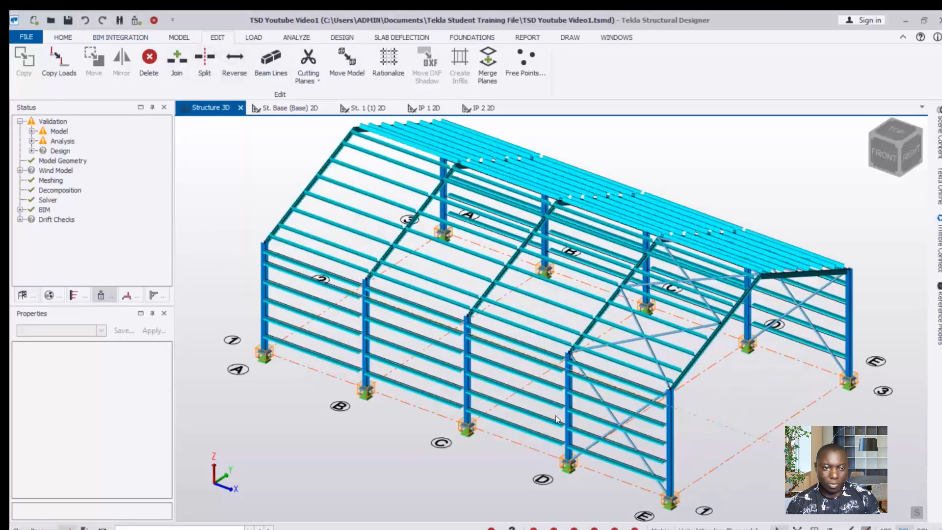
{"action": "scroll", "coordinate": [366, 287], "scroll_direction": "down", "scroll_amount": 2}
{"action": "scroll", "coordinate": [523, 382], "scroll_direction": "up", "scroll_amount": 1}
{"action": "scroll", "coordinate": [634, 388], "scroll_direction": "down", "scroll_amount": 1}
{"action": "scroll", "coordinate": [638, 393], "scroll_direction": "down", "scroll_amount": 1}
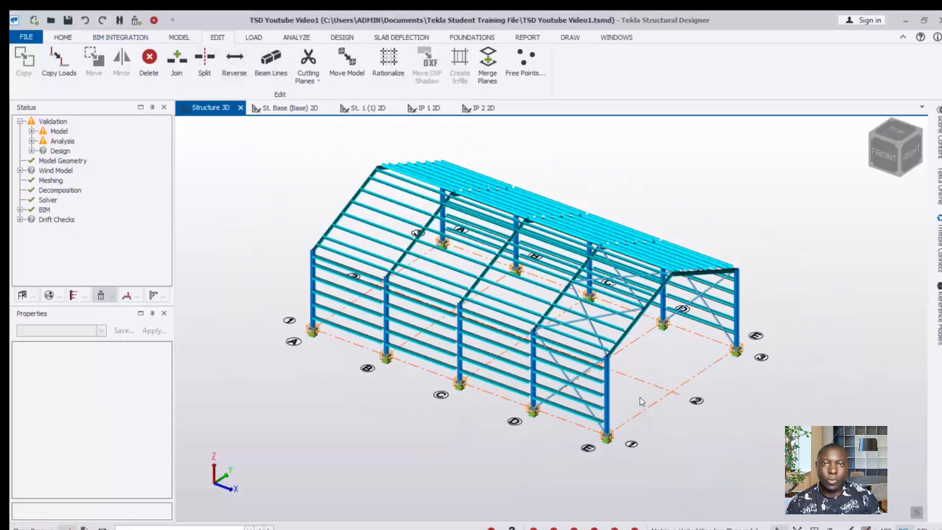
Step: Select only the X braces of the grid line 1 side wall and its adjoining roof slope in the end bay
{"action": "scroll", "coordinate": [636, 390], "scroll_direction": "up", "scroll_amount": 4}
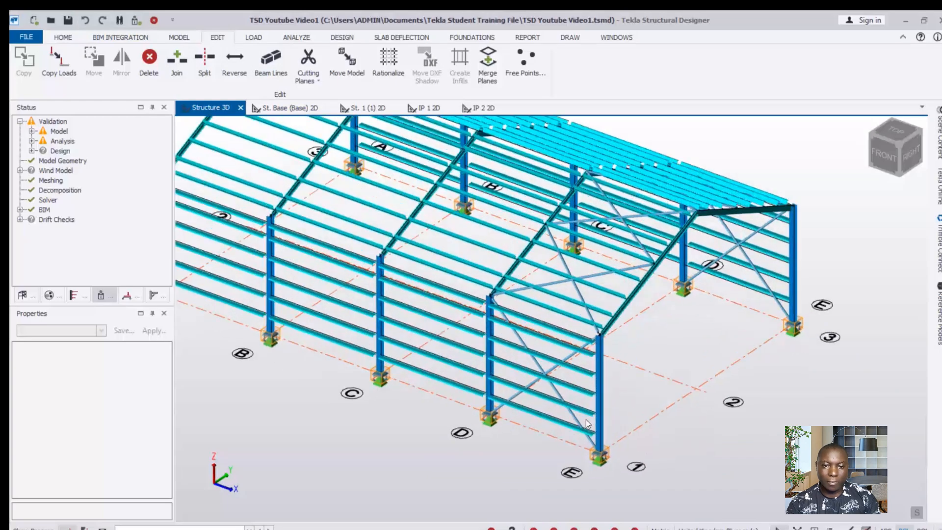
{"action": "left_click", "coordinate": [563, 389]}
{"action": "scroll", "coordinate": [443, 472], "scroll_direction": "down", "scroll_amount": 3}
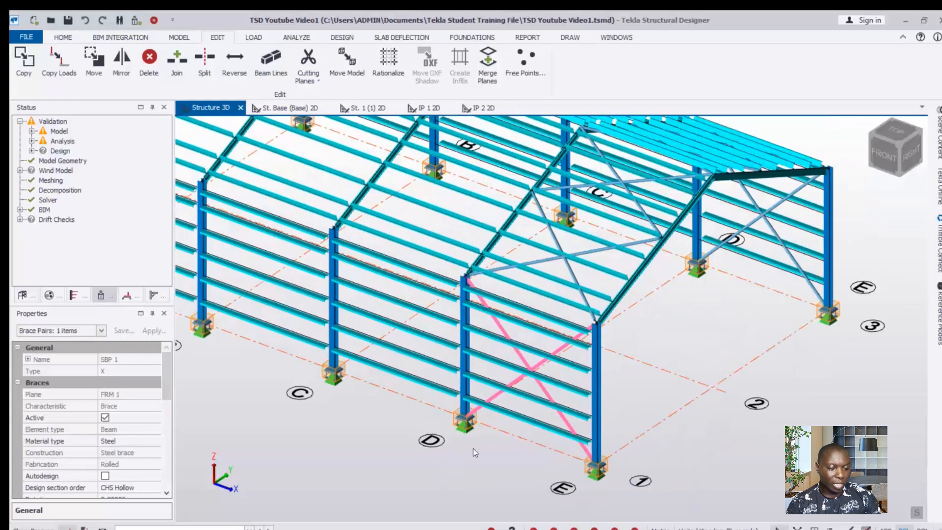
{"action": "scroll", "coordinate": [567, 423], "scroll_direction": "up", "scroll_amount": 3}
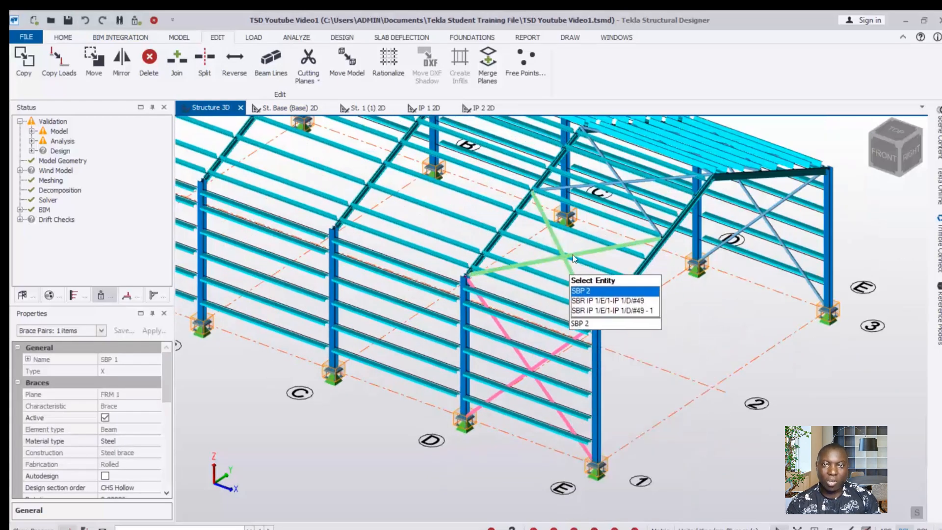
{"action": "left_click", "coordinate": [571, 255], "text": "ctrl"}
{"action": "left_click", "coordinate": [641, 216], "text": "ctrl"}
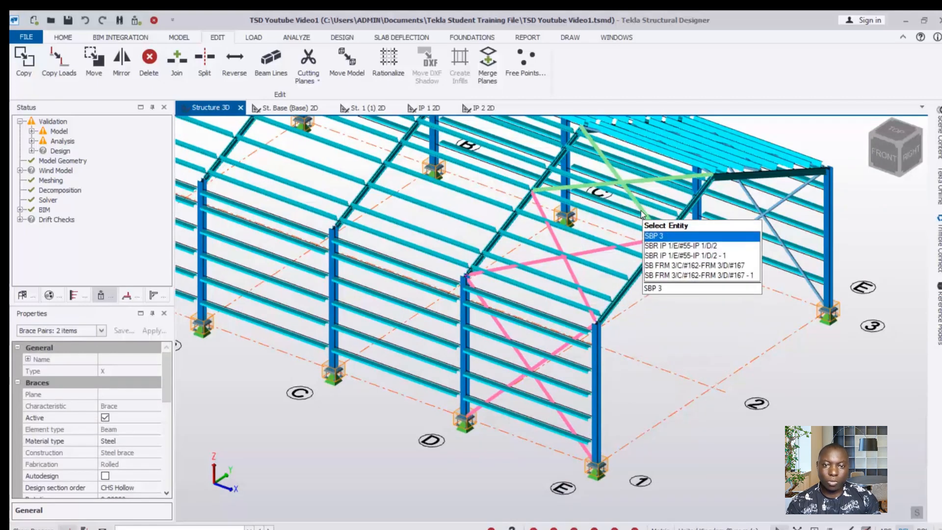
{"action": "scroll", "coordinate": [628, 314], "scroll_direction": "down", "scroll_amount": 2}
Step: Add the two X braces of the other roof slope and the grid line 3 side-wall brace to the selection
{"action": "middle_click_drag", "start_coordinate": [643, 341], "coordinate": [760, 316]}
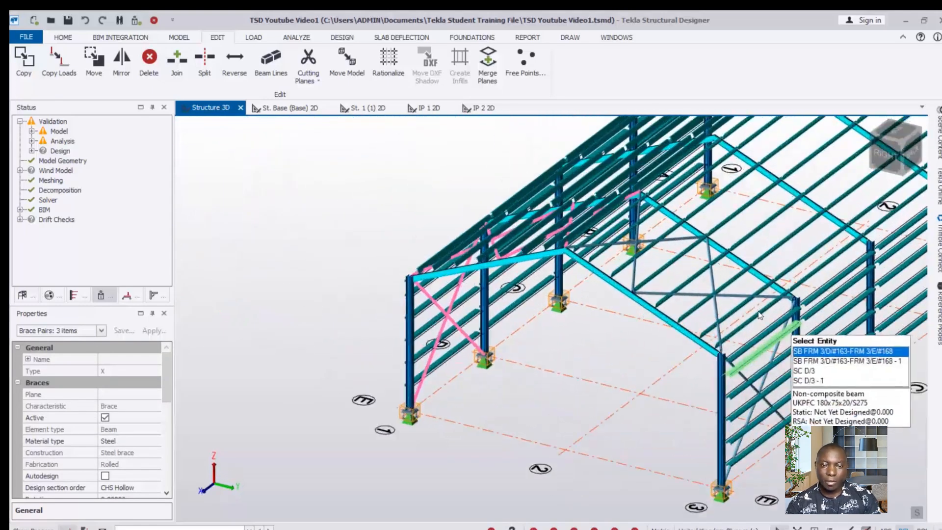
{"action": "left_click", "coordinate": [634, 272], "text": "ctrl"}
{"action": "left_click", "coordinate": [711, 276], "text": "ctrl"}
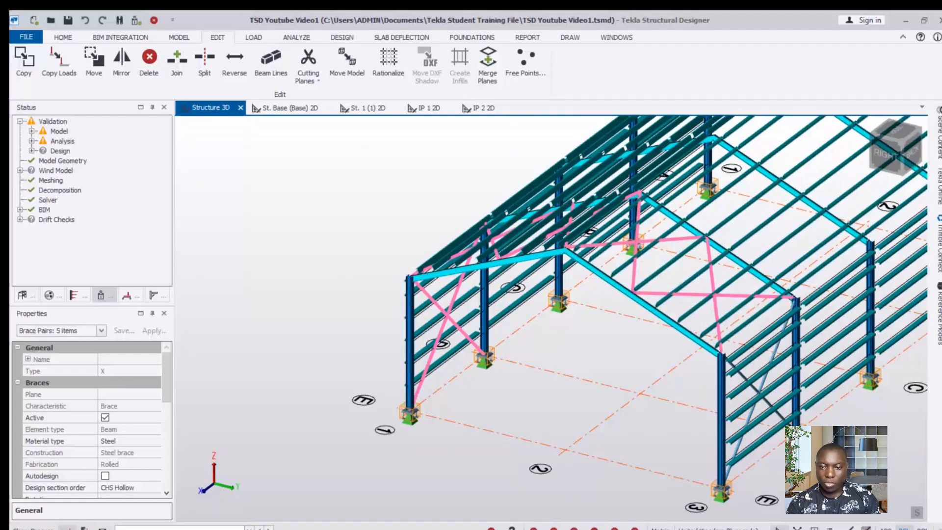
{"action": "scroll", "coordinate": [773, 408], "scroll_direction": "up", "scroll_amount": 2}
{"action": "left_click", "coordinate": [757, 394], "text": "ctrl"}
{"action": "scroll", "coordinate": [510, 319], "scroll_direction": "down", "scroll_amount": 4}
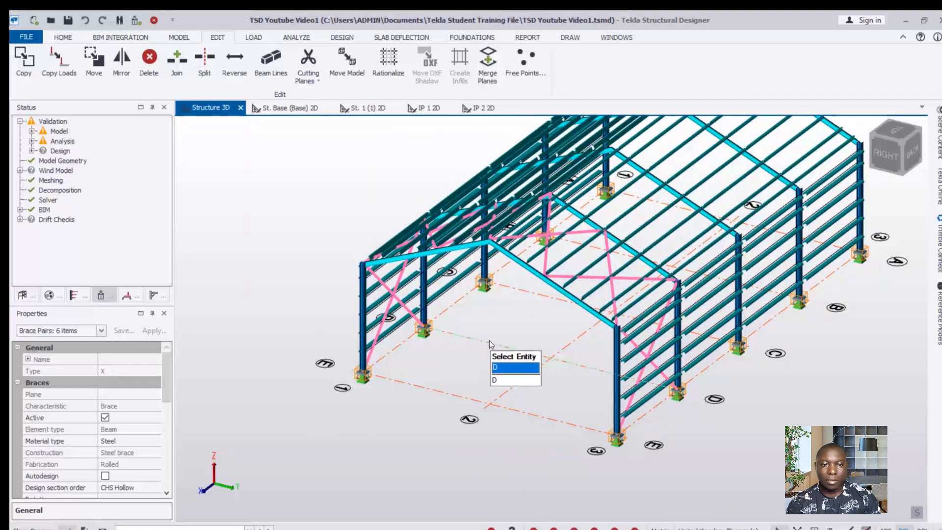
{"action": "middle_click_drag", "start_coordinate": [463, 355], "coordinate": [597, 351]}
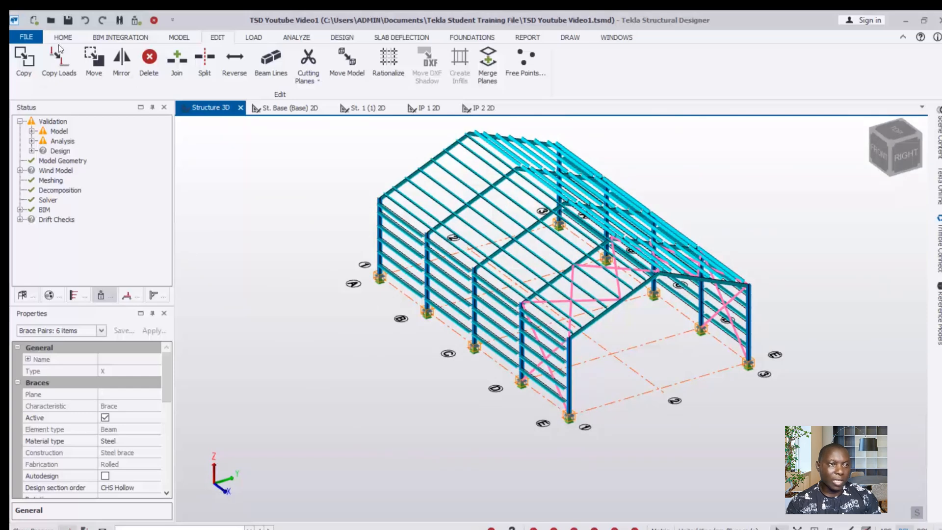
Step: Copy the six selected X brace pairs from base E/1 to base B/1, bracing the bay between grid lines A and B
{"action": "left_click", "coordinate": [23, 59]}
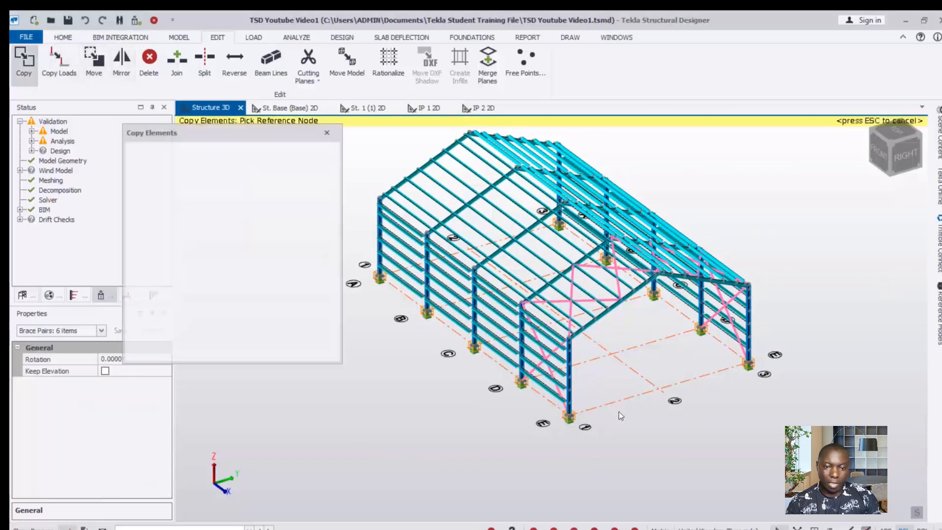
{"action": "left_click", "coordinate": [574, 417]}
{"action": "scroll", "coordinate": [776, 425], "scroll_direction": "down", "scroll_amount": 1}
{"action": "scroll", "coordinate": [427, 350], "scroll_direction": "up", "scroll_amount": 2}
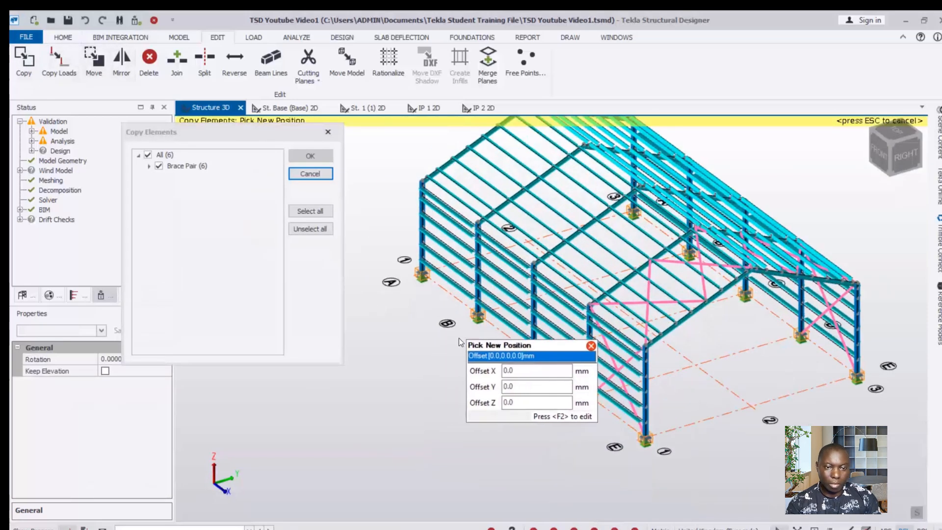
{"action": "scroll", "coordinate": [482, 353], "scroll_direction": "down", "scroll_amount": 2}
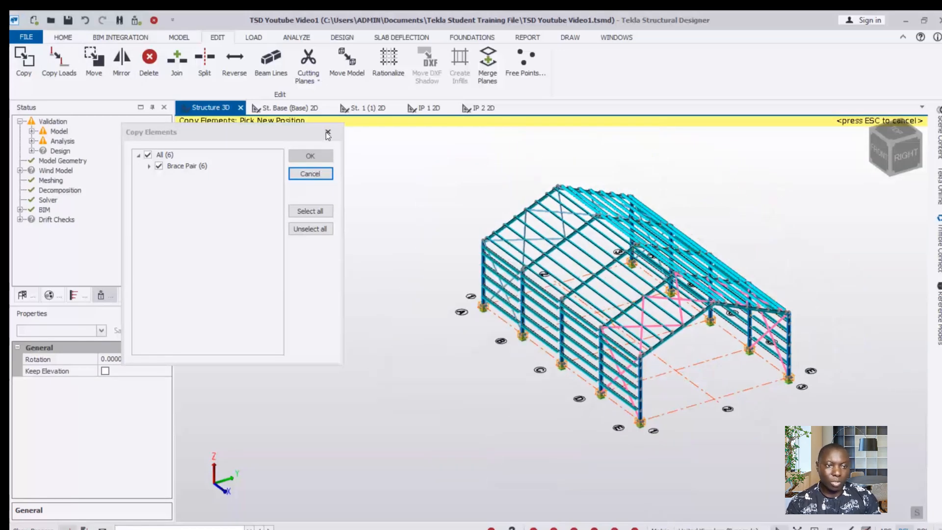
{"action": "key", "text": "Escape"}
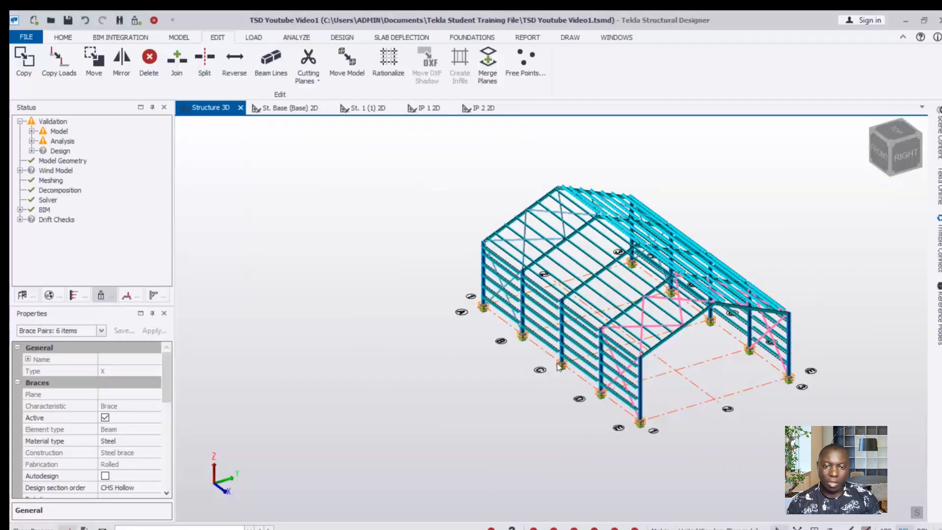
Step: Examine the X bracing on the side walls and roof slopes of the A–B and D–E end bays from several angles
{"action": "scroll", "coordinate": [532, 363], "scroll_direction": "up", "scroll_amount": 2}
{"action": "scroll", "coordinate": [417, 368], "scroll_direction": "down", "scroll_amount": 2}
{"action": "scroll", "coordinate": [699, 321], "scroll_direction": "up", "scroll_amount": 5}
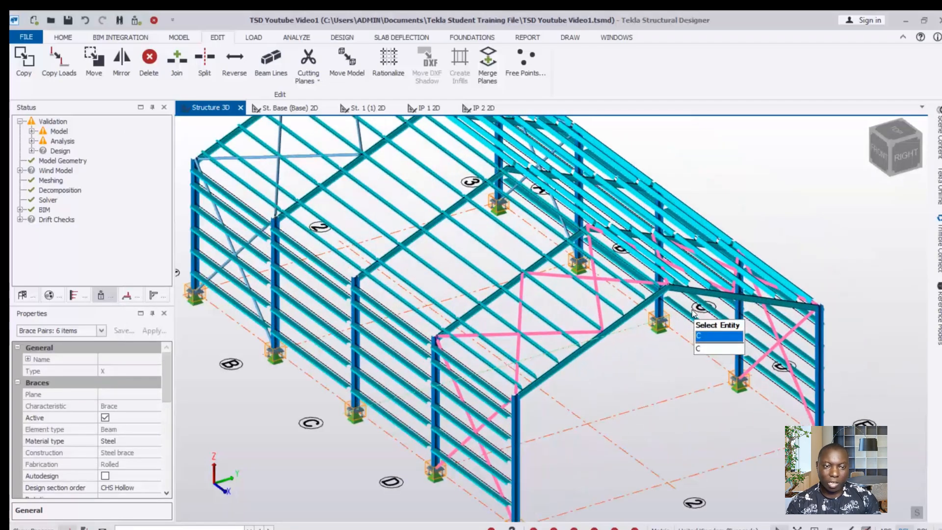
{"action": "scroll", "coordinate": [564, 333], "scroll_direction": "down", "scroll_amount": 1}
{"action": "right_click_drag", "start_coordinate": [545, 404], "coordinate": [641, 393]}
{"action": "scroll", "coordinate": [640, 397], "scroll_direction": "down", "scroll_amount": 1}
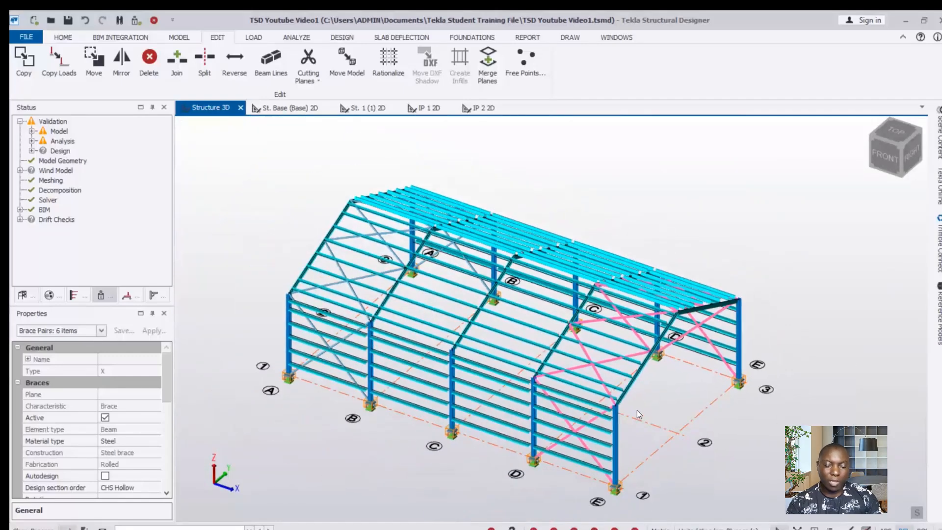
{"action": "scroll", "coordinate": [625, 432], "scroll_direction": "down", "scroll_amount": 2}
{"action": "right_click_drag", "start_coordinate": [616, 448], "coordinate": [507, 428]}
{"action": "scroll", "coordinate": [549, 427], "scroll_direction": "up", "scroll_amount": 1}
{"action": "scroll", "coordinate": [601, 425], "scroll_direction": "up", "scroll_amount": 5}
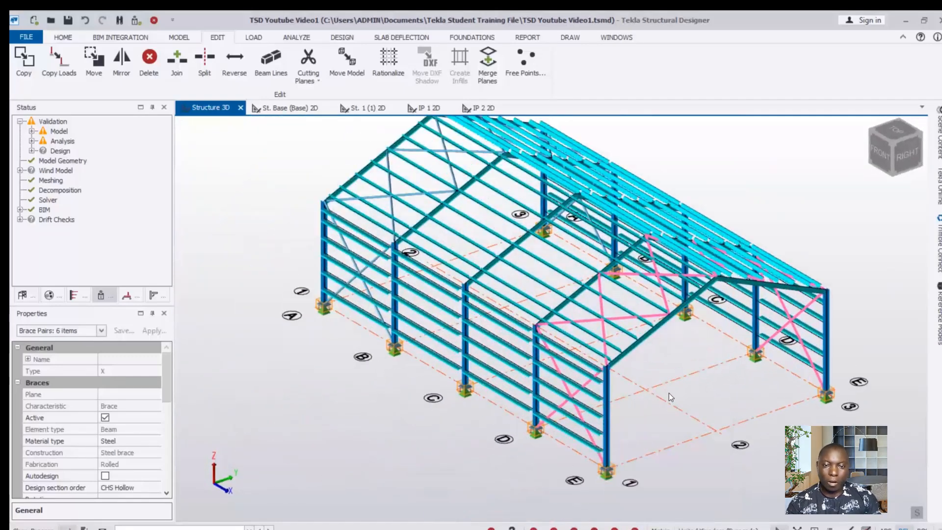
{"action": "scroll", "coordinate": [655, 383], "scroll_direction": "down", "scroll_amount": 3}
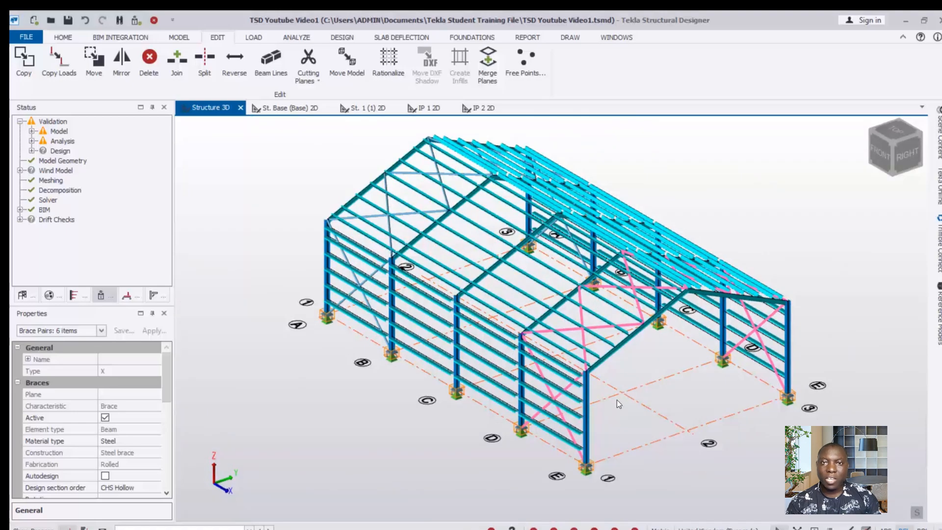
{"action": "scroll", "coordinate": [633, 377], "scroll_direction": "up", "scroll_amount": 3}
{"action": "scroll", "coordinate": [589, 375], "scroll_direction": "down", "scroll_amount": 1}
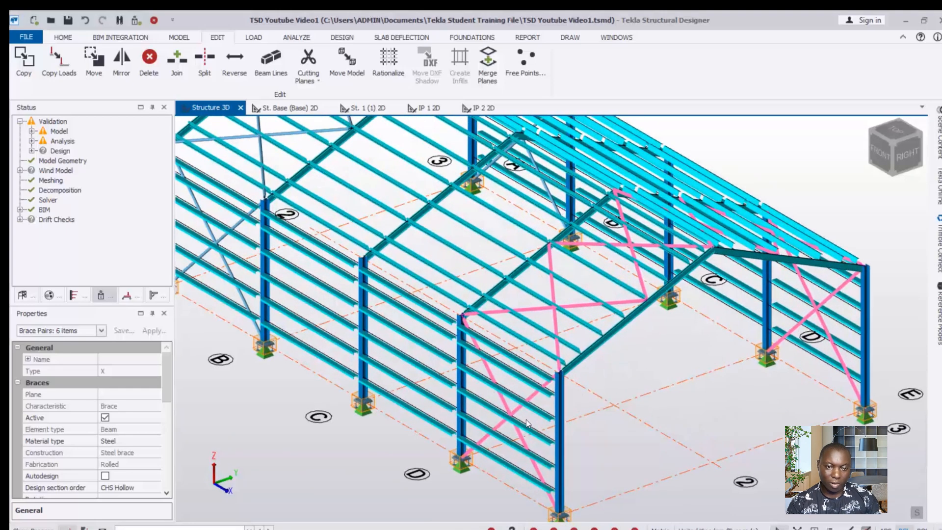
{"action": "scroll", "coordinate": [593, 382], "scroll_direction": "down", "scroll_amount": 2}
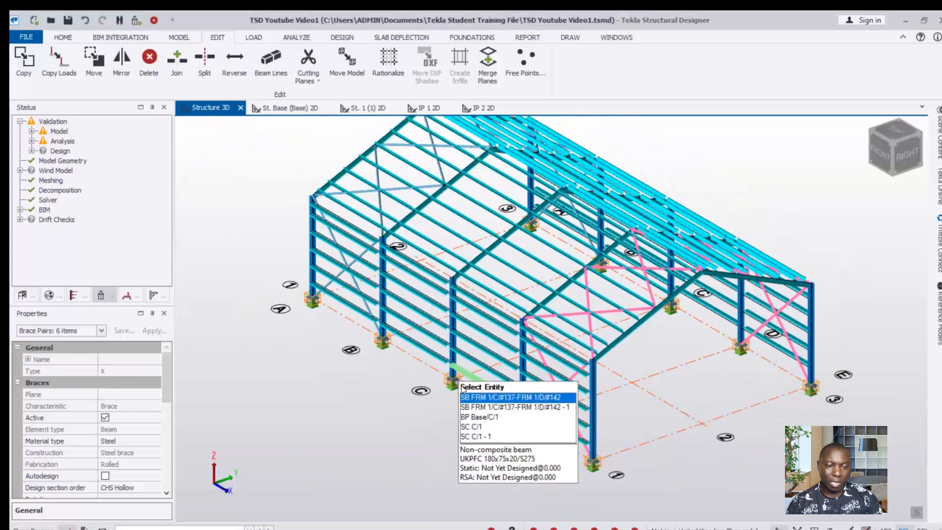
{"action": "scroll", "coordinate": [601, 432], "scroll_direction": "up", "scroll_amount": 2}
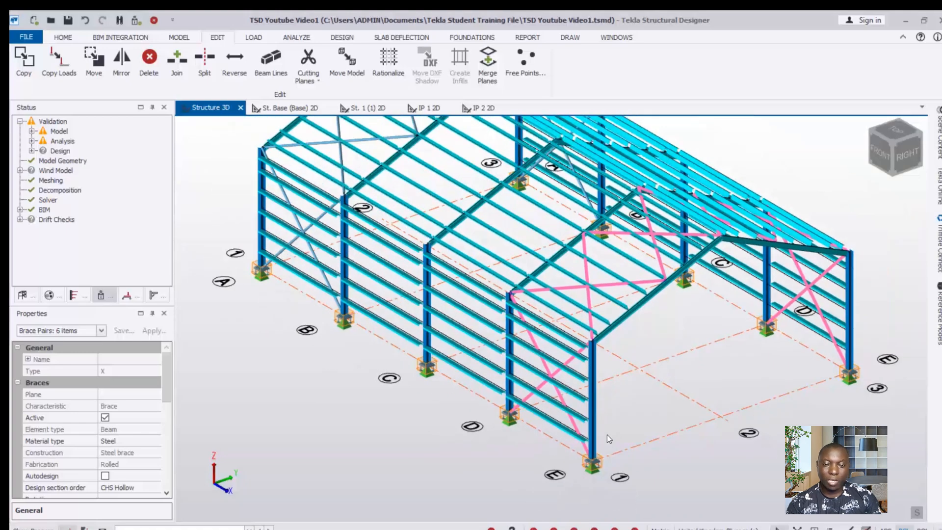
{"action": "scroll", "coordinate": [649, 379], "scroll_direction": "up", "scroll_amount": 2}
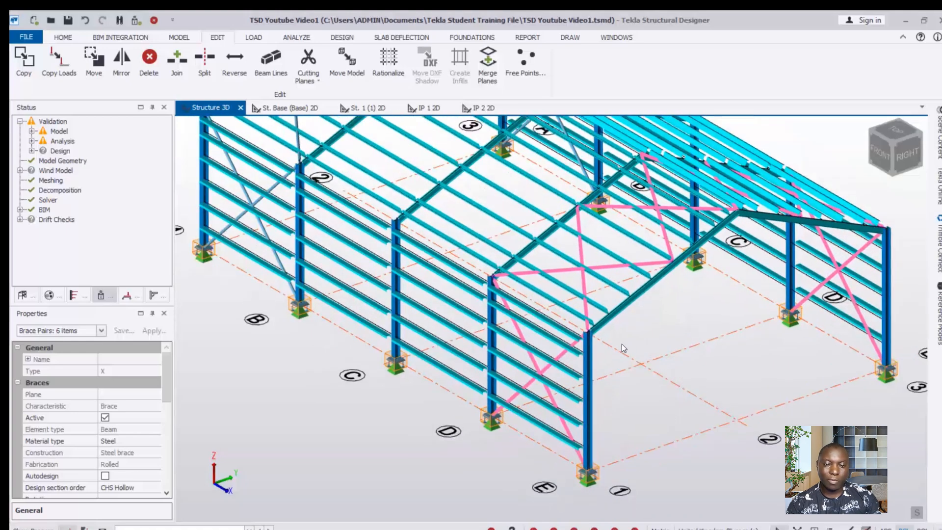
{"action": "scroll", "coordinate": [616, 387], "scroll_direction": "down", "scroll_amount": 3}
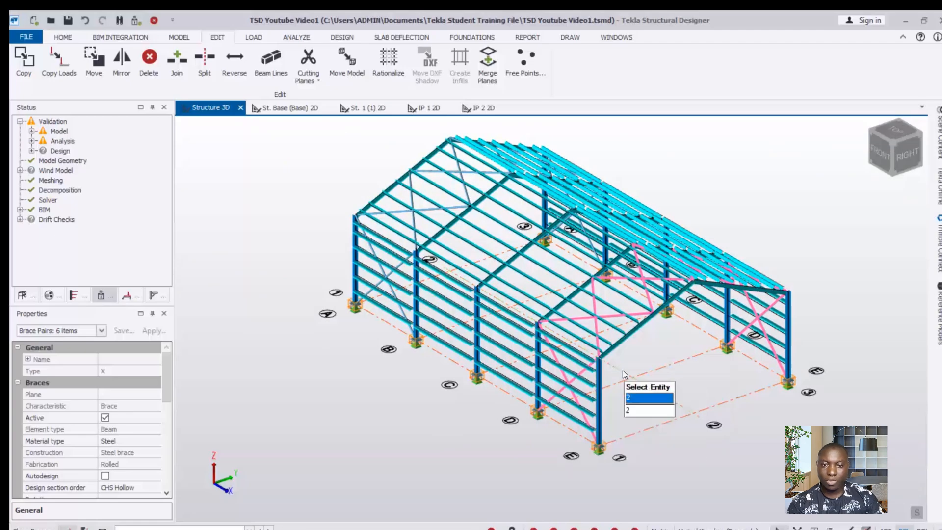
{"action": "middle_click_drag", "start_coordinate": [592, 346], "coordinate": [652, 341]}
{"action": "scroll", "coordinate": [653, 346], "scroll_direction": "up", "scroll_amount": 2}
{"action": "scroll", "coordinate": [654, 364], "scroll_direction": "down", "scroll_amount": 2}
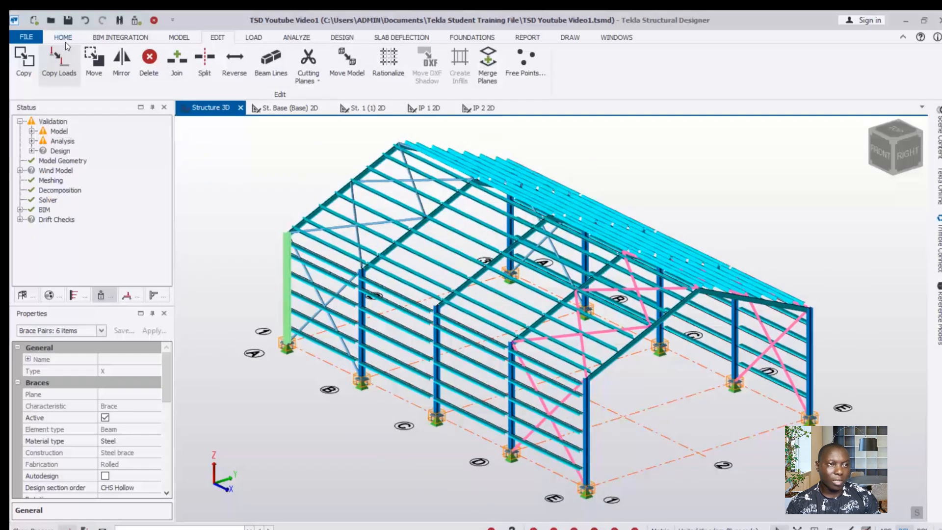
Step: Save the project and validate the model
{"action": "left_click", "coordinate": [67, 21]}
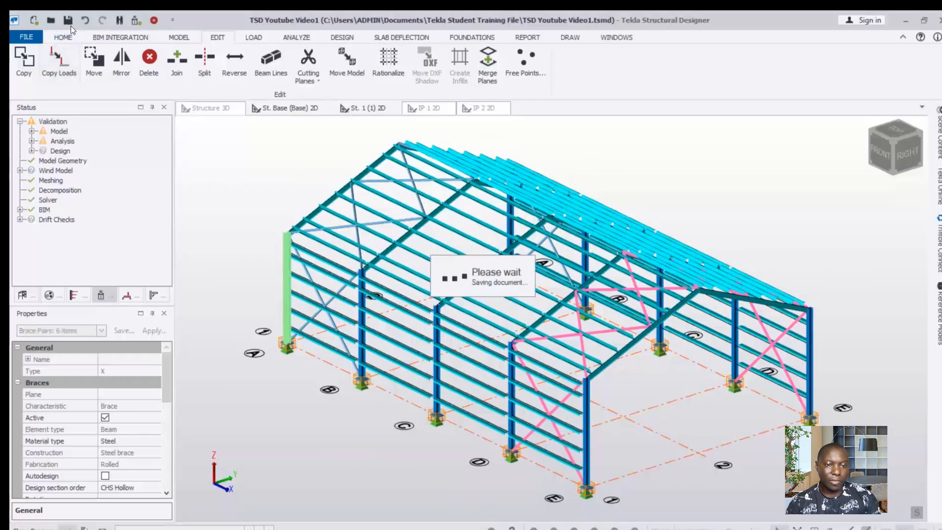
{"action": "key", "text": "Escape"}
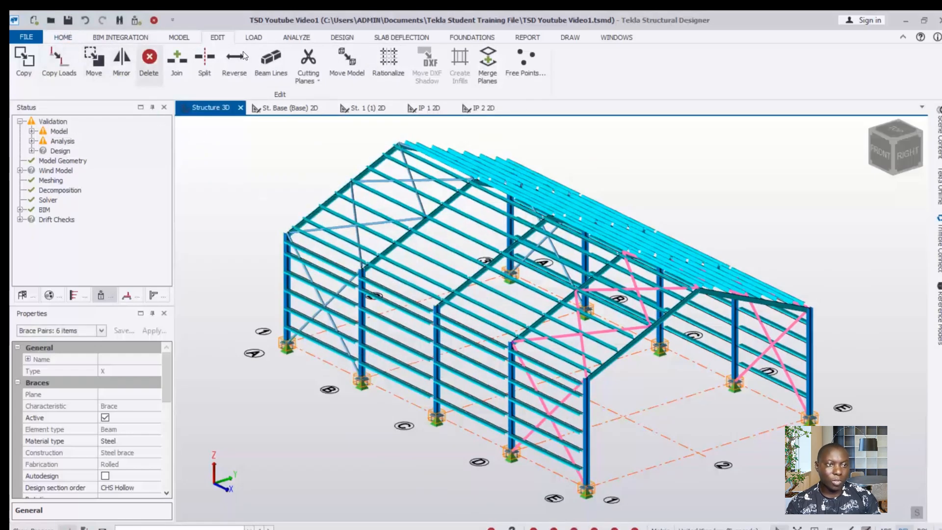
{"action": "left_click", "coordinate": [179, 38]}
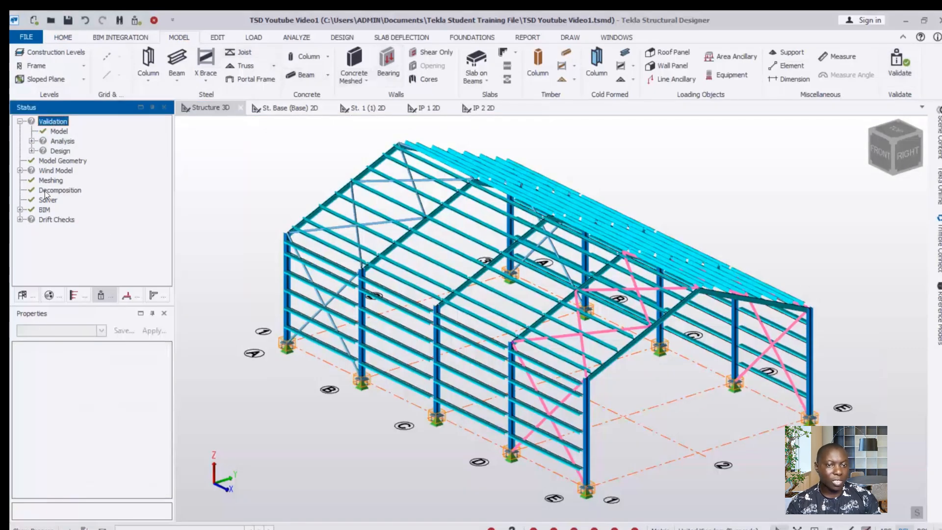
{"action": "scroll", "coordinate": [679, 341], "scroll_direction": "up", "scroll_amount": 2}
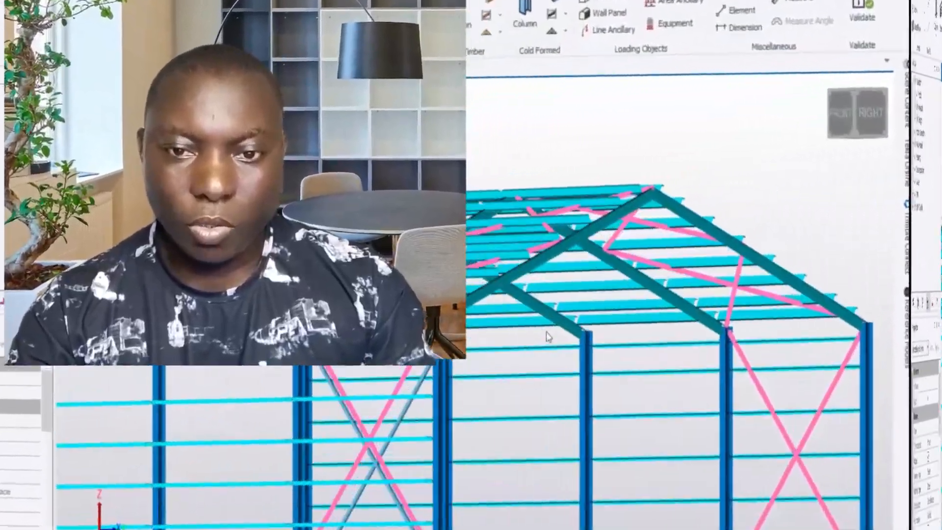
{"action": "scroll", "coordinate": [644, 372], "scroll_direction": "down", "scroll_amount": 2}
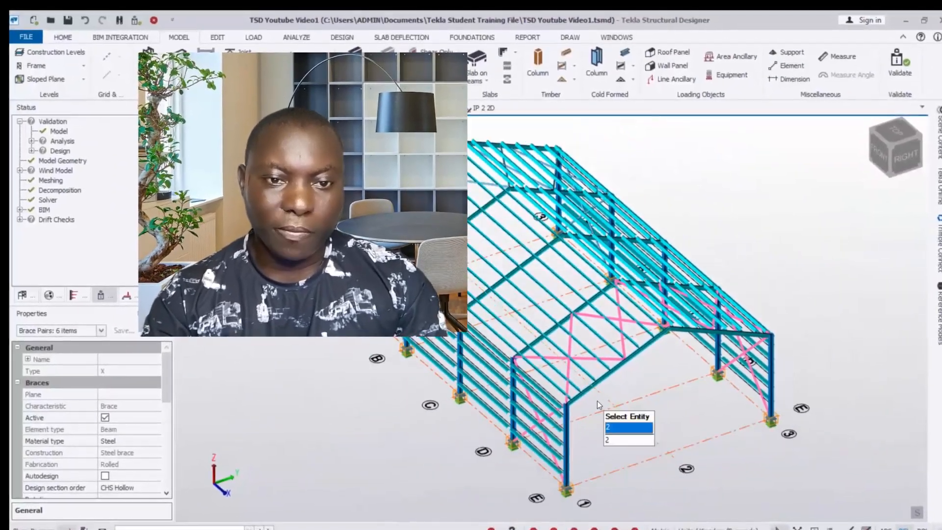
{"action": "scroll", "coordinate": [599, 384], "scroll_direction": "up", "scroll_amount": 4}
{"action": "right_click_drag", "start_coordinate": [599, 384], "coordinate": [624, 416]}
{"action": "scroll", "coordinate": [667, 395], "scroll_direction": "down", "scroll_amount": 3}
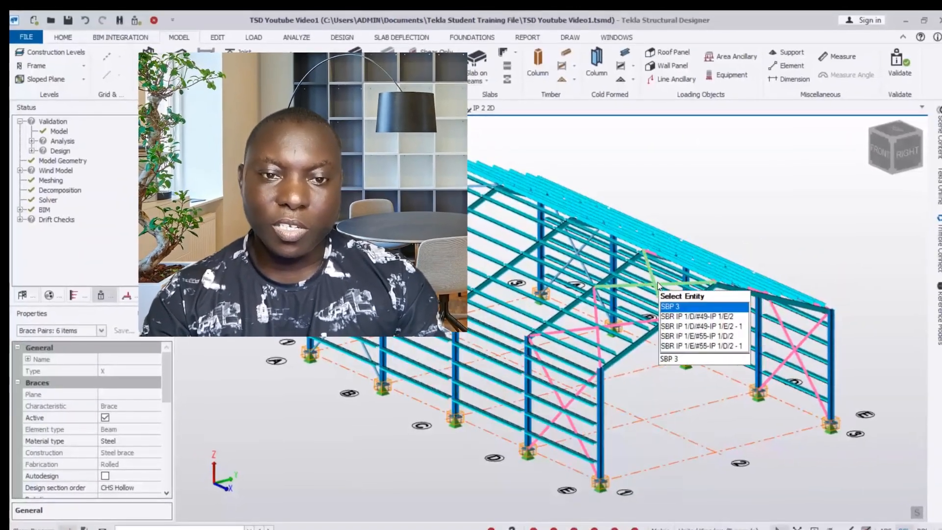
{"action": "scroll", "coordinate": [658, 314], "scroll_direction": "up", "scroll_amount": 2}
{"action": "scroll", "coordinate": [693, 314], "scroll_direction": "down", "scroll_amount": 2}
{"action": "scroll", "coordinate": [741, 319], "scroll_direction": "down", "scroll_amount": 1}
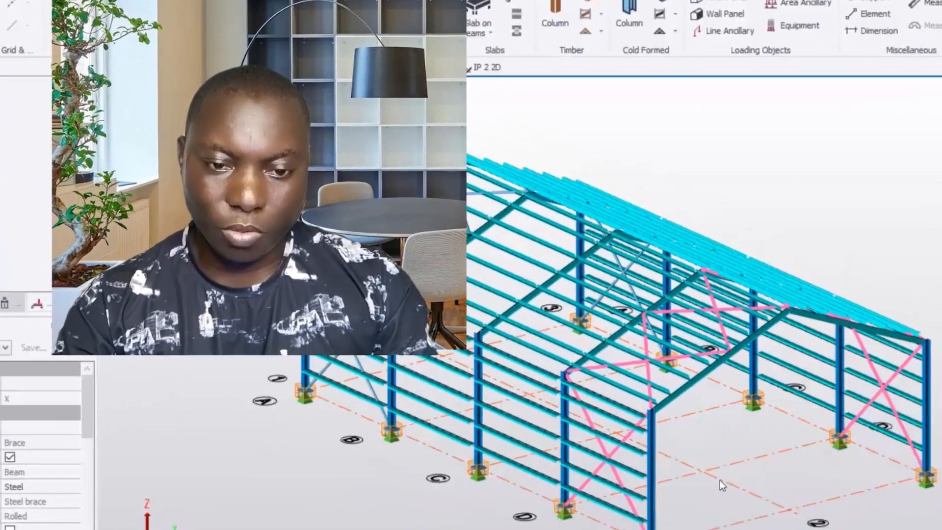
{"action": "scroll", "coordinate": [688, 454], "scroll_direction": "up", "scroll_amount": 3}
{"action": "scroll", "coordinate": [691, 400], "scroll_direction": "down", "scroll_amount": 2}
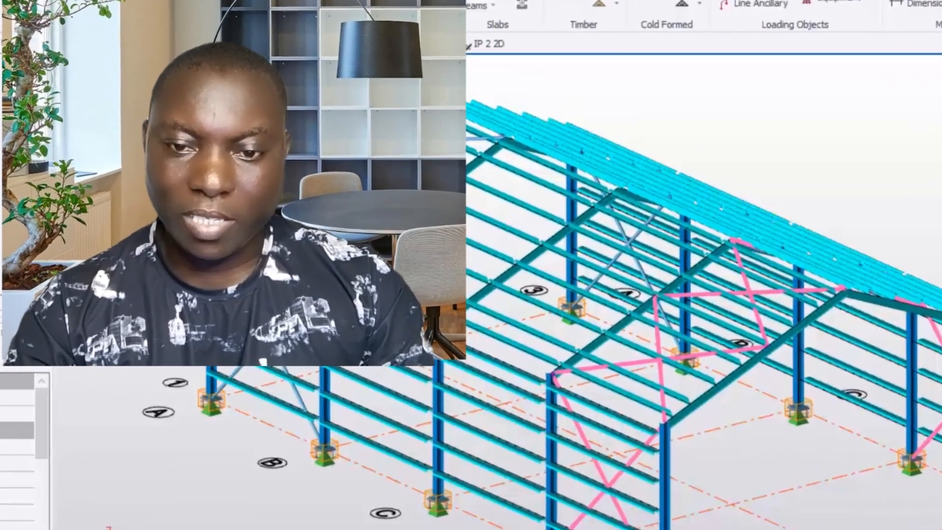
{"action": "scroll", "coordinate": [643, 444], "scroll_direction": "down", "scroll_amount": 2}
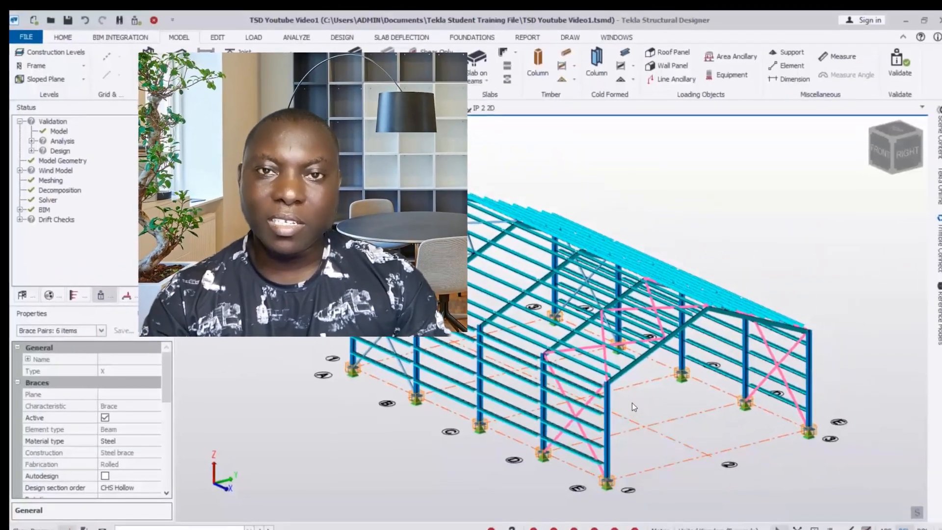
{"action": "scroll", "coordinate": [656, 388], "scroll_direction": "down", "scroll_amount": 1}
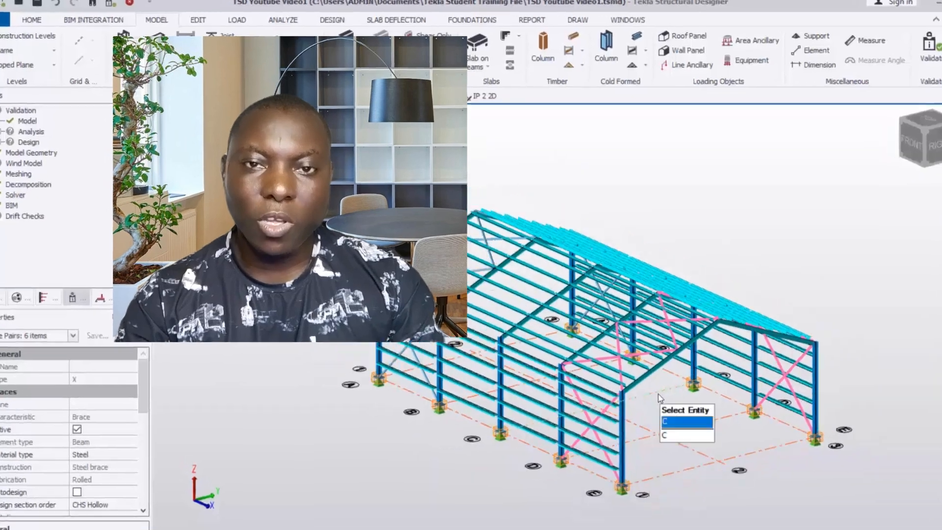
{"action": "scroll", "coordinate": [670, 388], "scroll_direction": "up", "scroll_amount": 5}
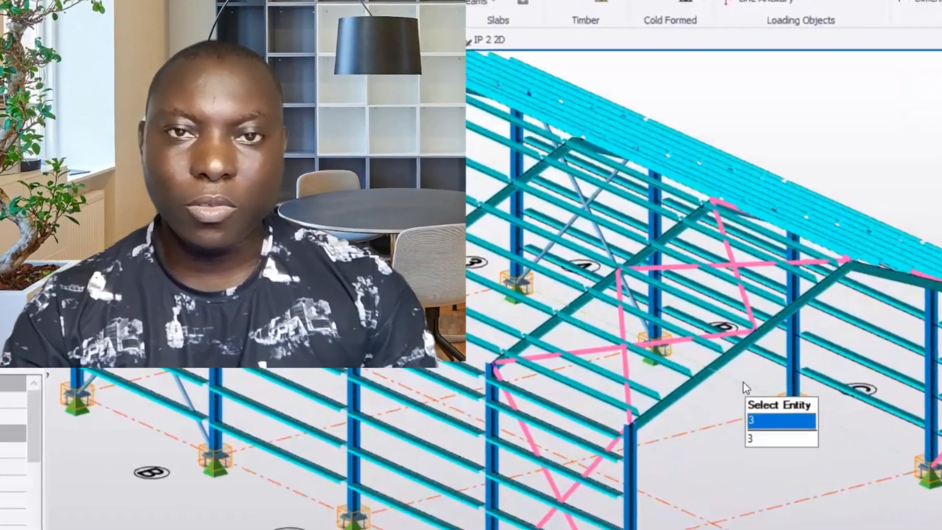
{"action": "scroll", "coordinate": [707, 417], "scroll_direction": "down", "scroll_amount": 2}
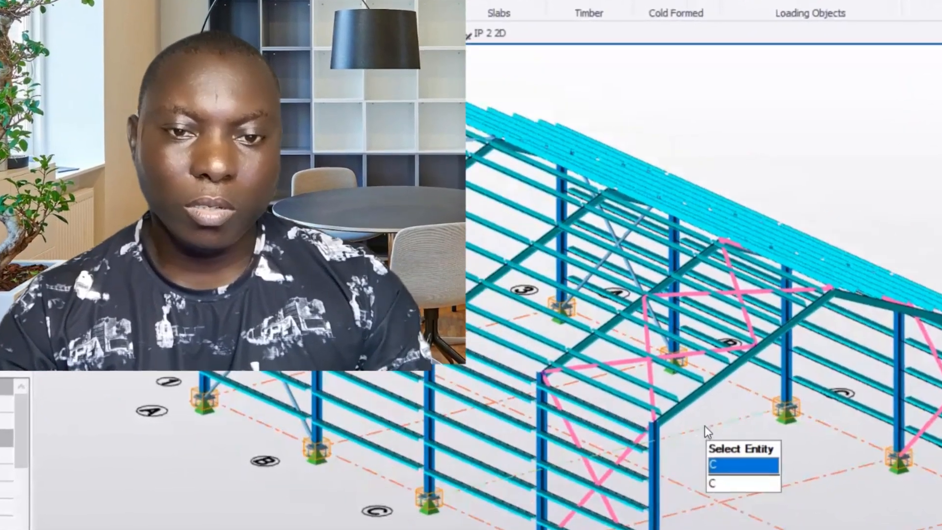
{"action": "scroll", "coordinate": [702, 417], "scroll_direction": "up", "scroll_amount": 2}
{"action": "scroll", "coordinate": [706, 413], "scroll_direction": "down", "scroll_amount": 1}
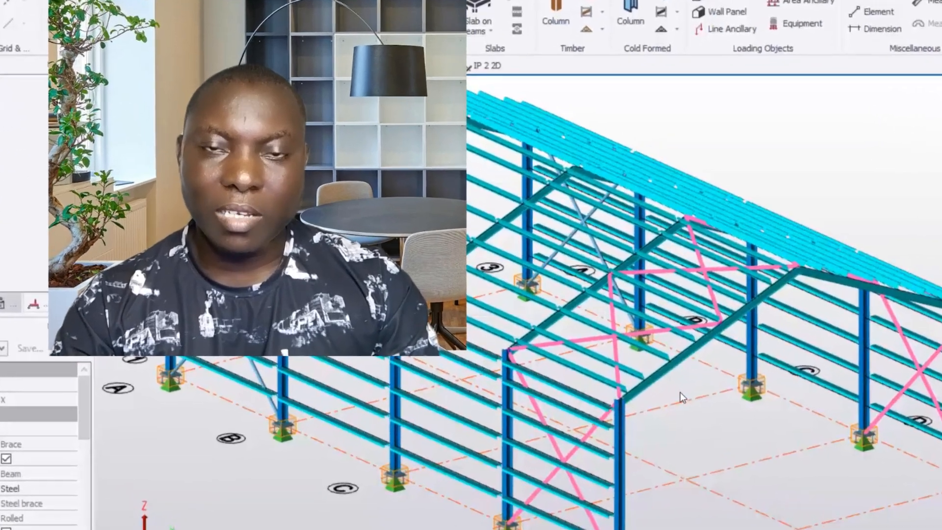
{"action": "scroll", "coordinate": [680, 395], "scroll_direction": "down", "scroll_amount": 3}
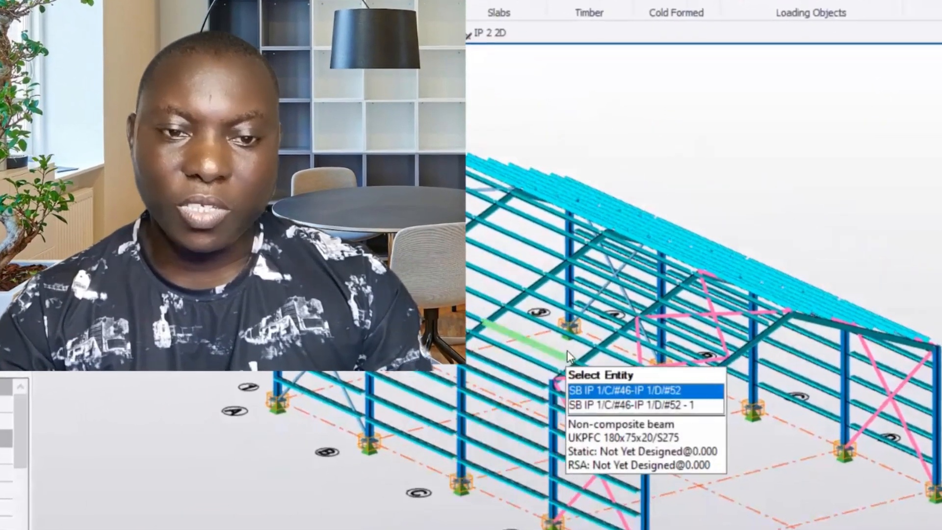
{"action": "scroll", "coordinate": [554, 348], "scroll_direction": "up", "scroll_amount": 1}
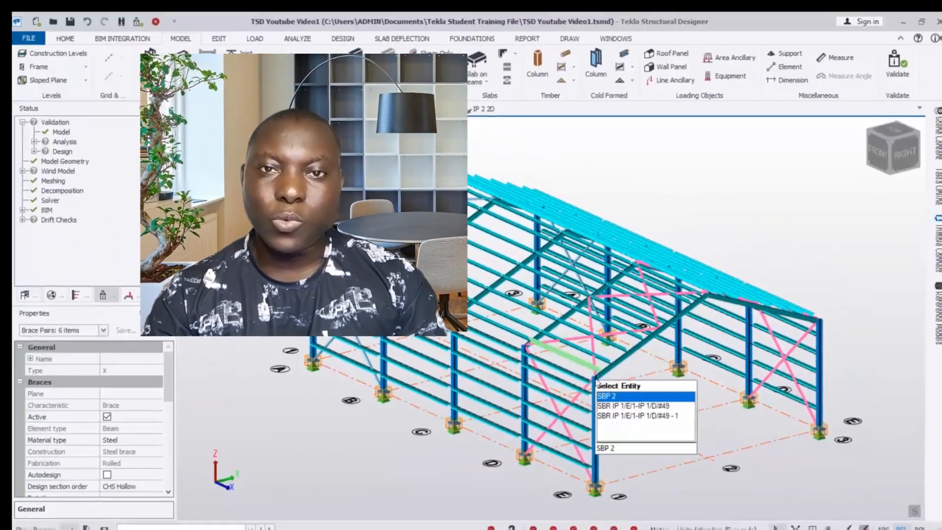
{"action": "scroll", "coordinate": [598, 385], "scroll_direction": "up", "scroll_amount": 2}
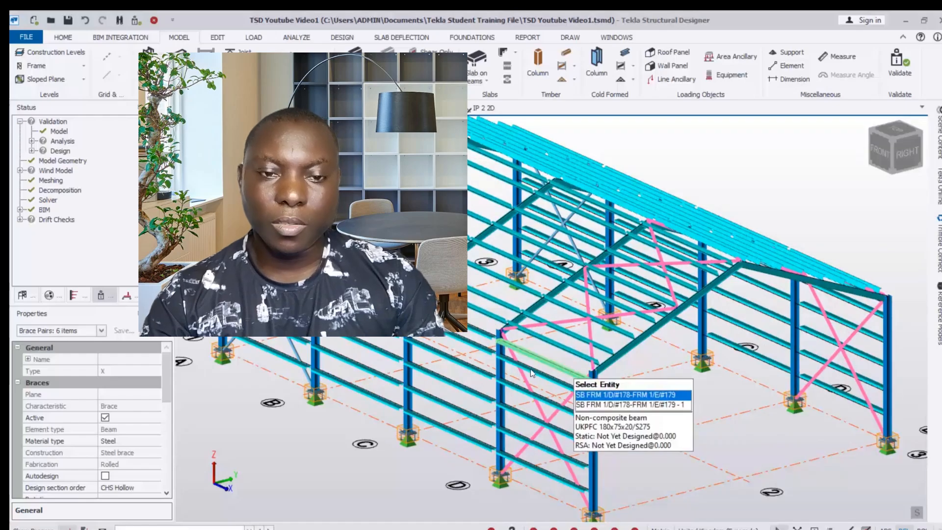
{"action": "scroll", "coordinate": [503, 297], "scroll_direction": "down", "scroll_amount": 2}
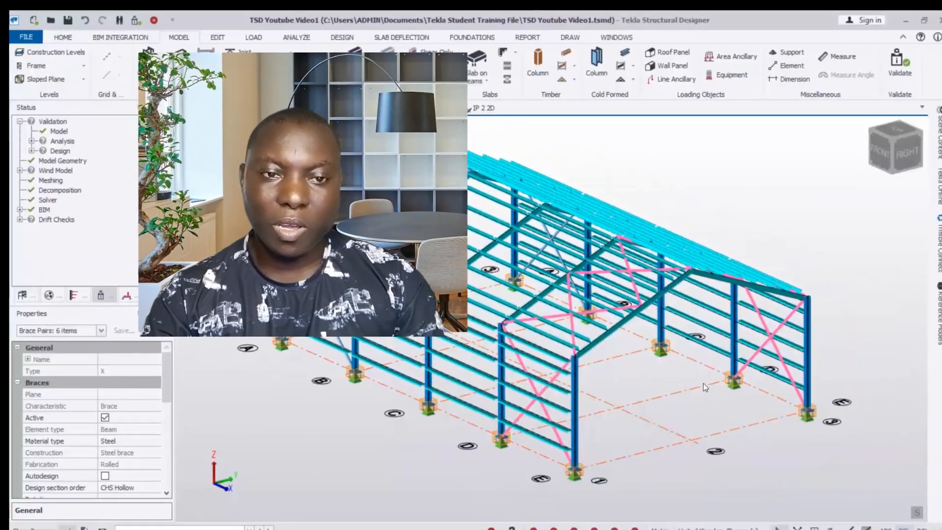
{"action": "scroll", "coordinate": [509, 344], "scroll_direction": "up", "scroll_amount": 2}
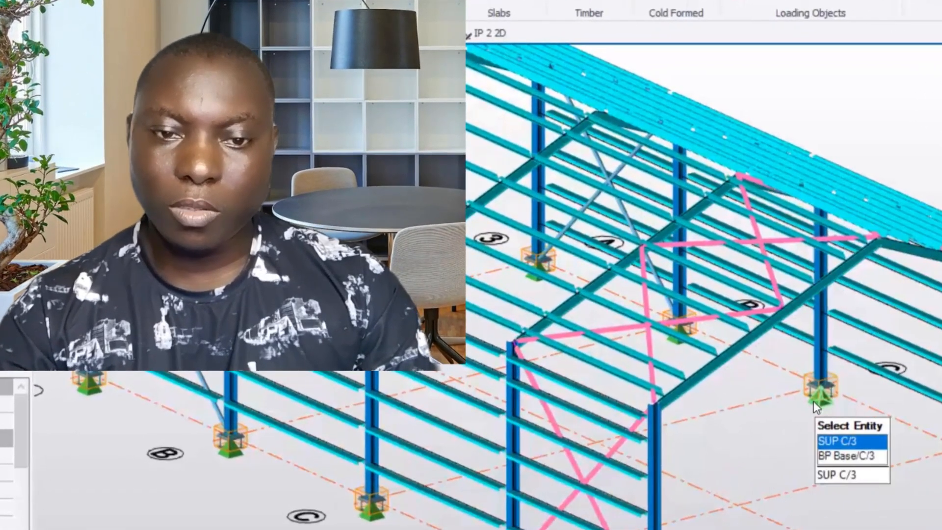
{"action": "scroll", "coordinate": [797, 484], "scroll_direction": "down", "scroll_amount": 3}
{"action": "scroll", "coordinate": [800, 391], "scroll_direction": "up", "scroll_amount": 1}
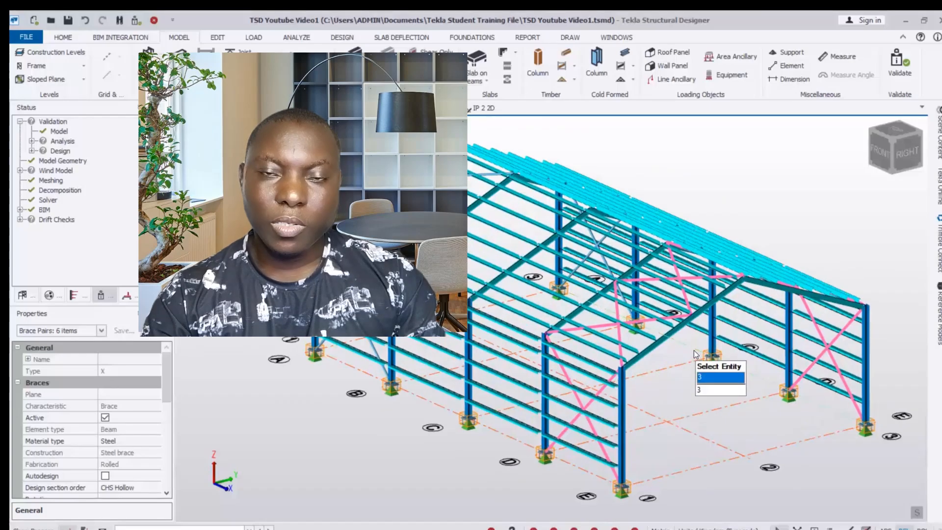
{"action": "scroll", "coordinate": [680, 370], "scroll_direction": "up", "scroll_amount": 2}
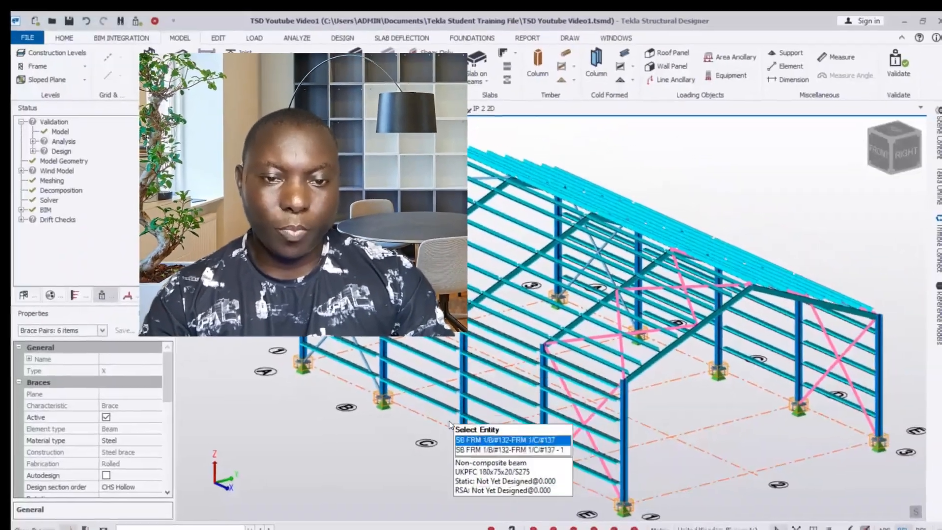
{"action": "scroll", "coordinate": [450, 425], "scroll_direction": "up", "scroll_amount": 1}
{"action": "scroll", "coordinate": [491, 399], "scroll_direction": "down", "scroll_amount": 2}
{"action": "scroll", "coordinate": [828, 406], "scroll_direction": "up", "scroll_amount": 2}
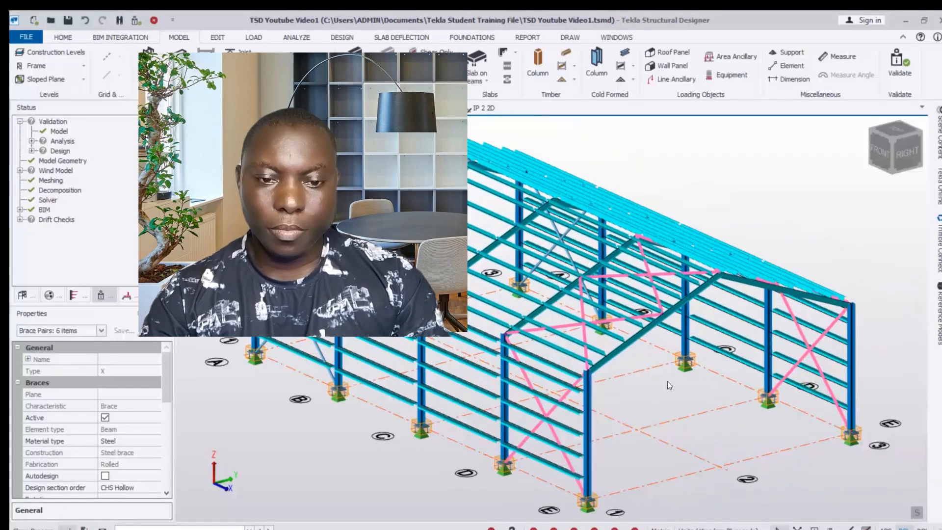
{"action": "scroll", "coordinate": [652, 392], "scroll_direction": "down", "scroll_amount": 1}
{"action": "scroll", "coordinate": [608, 403], "scroll_direction": "up", "scroll_amount": 1}
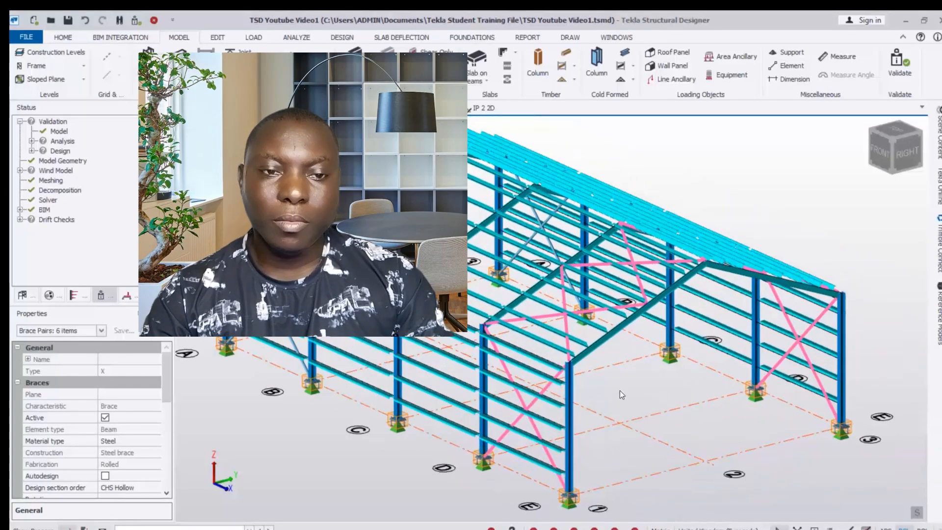
{"action": "scroll", "coordinate": [639, 398], "scroll_direction": "down", "scroll_amount": 1}
{"action": "scroll", "coordinate": [635, 403], "scroll_direction": "up", "scroll_amount": 1}
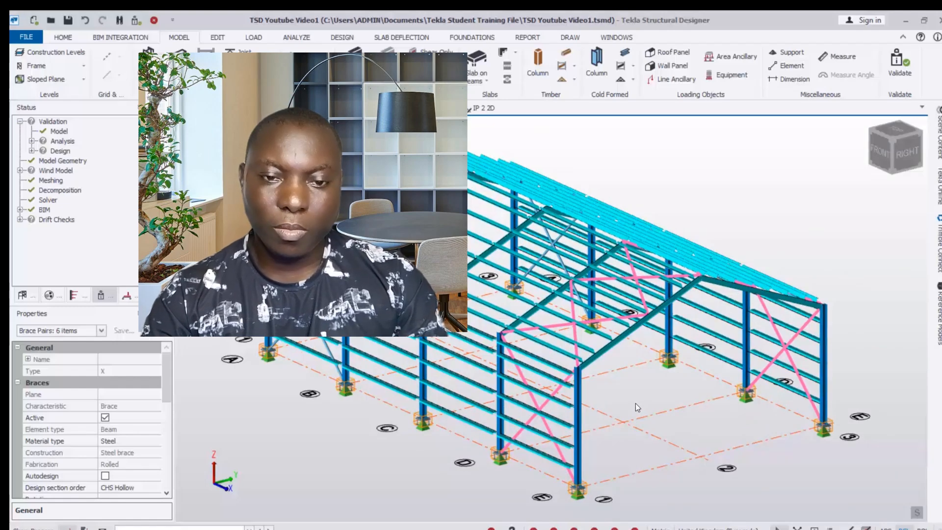
{"action": "scroll", "coordinate": [692, 349], "scroll_direction": "up", "scroll_amount": 1}
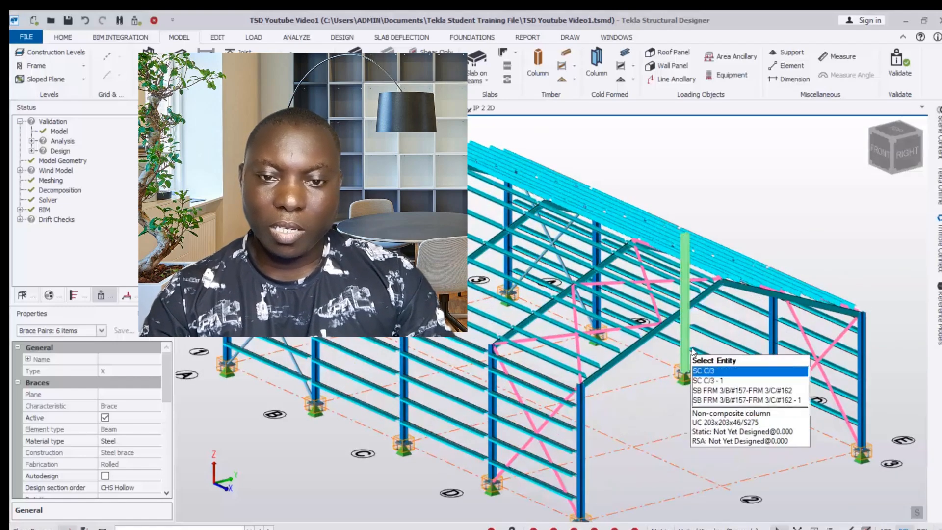
{"action": "scroll", "coordinate": [692, 358], "scroll_direction": "down", "scroll_amount": 1}
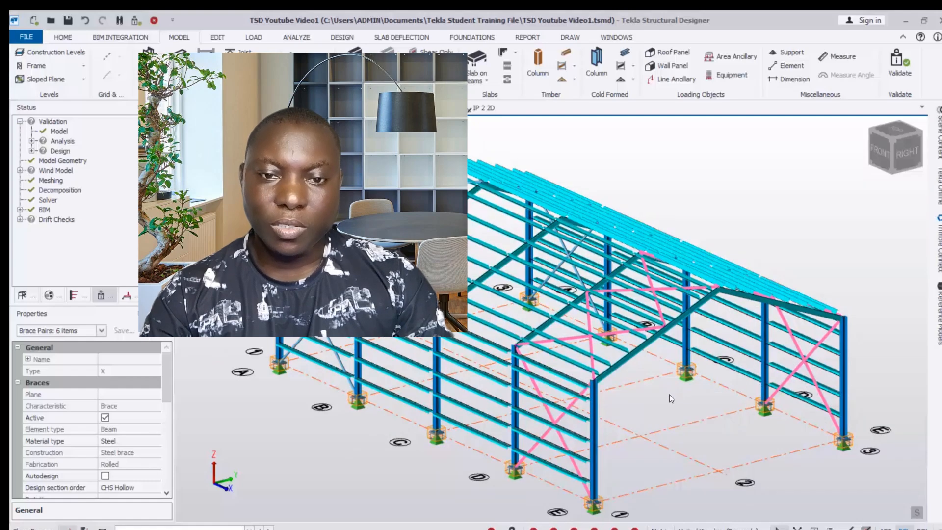